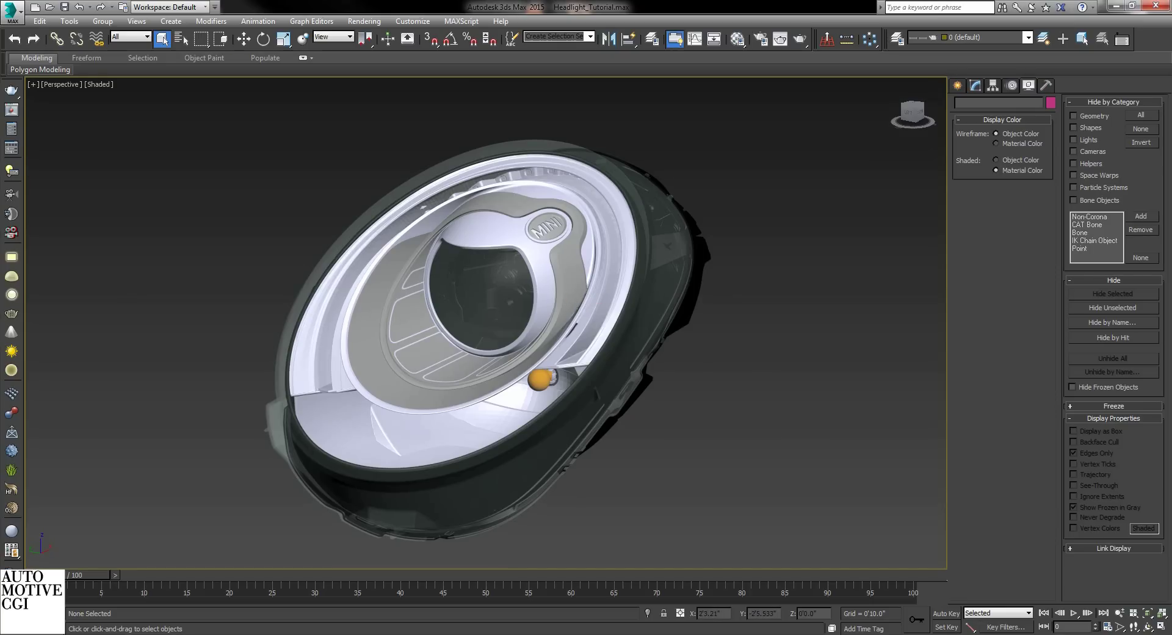
- Switch from the single Perspective view to the four-viewport layout and fit the headlight in the views
click(1161, 626)
click(684, 254)
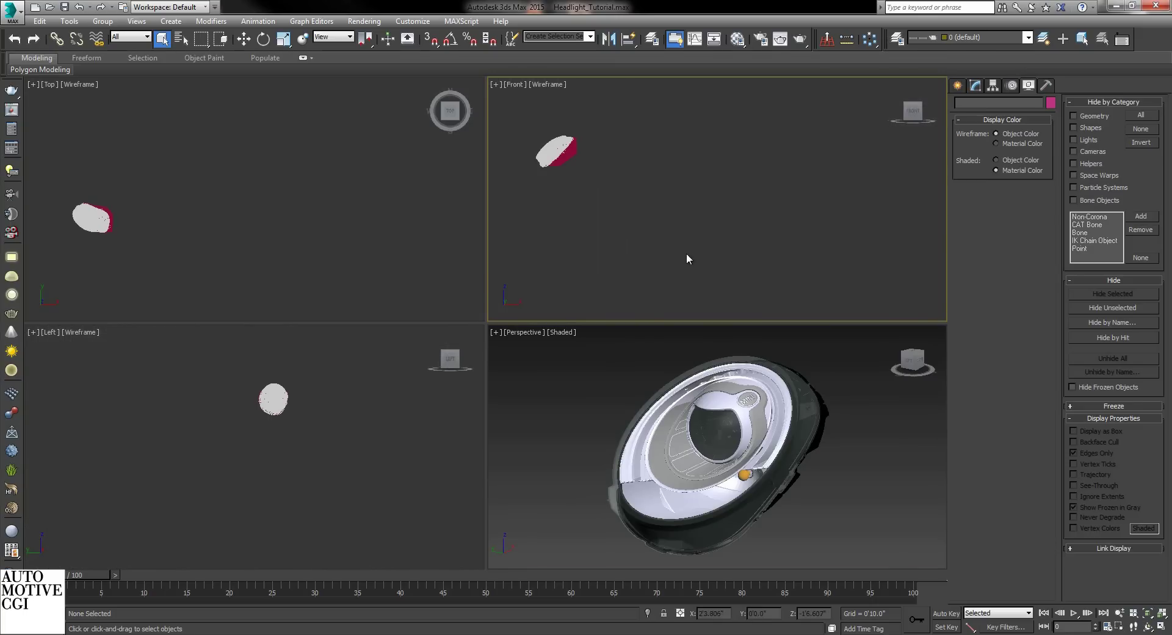
click(874, 476)
- Load the Corona_Settings render preset with all of its categories
key(F10)
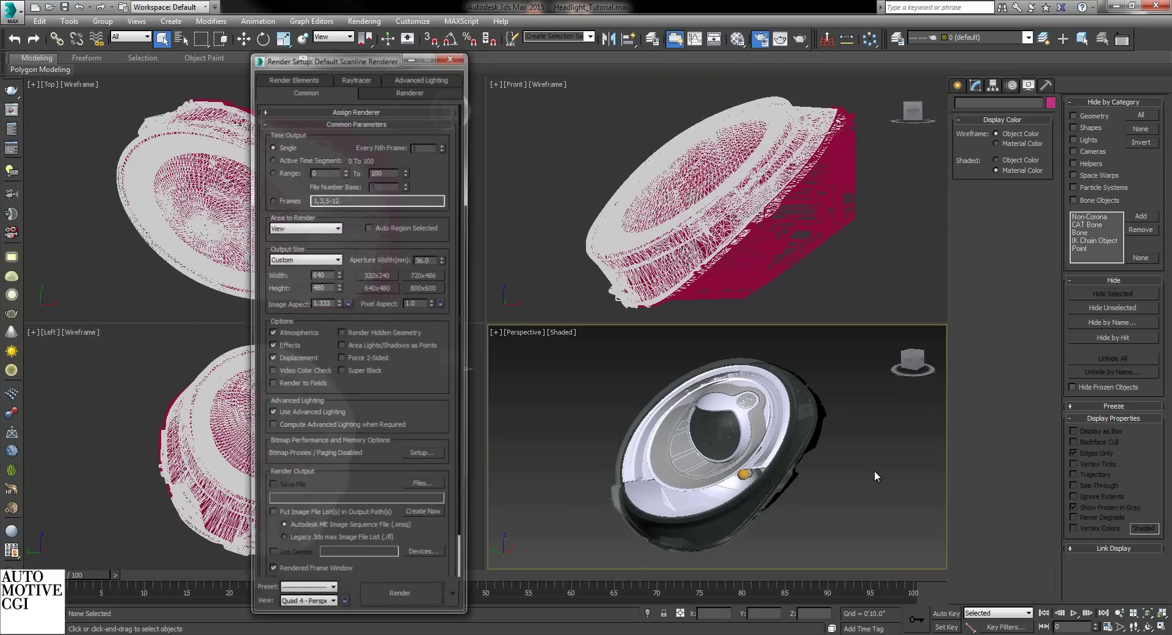
click(324, 593)
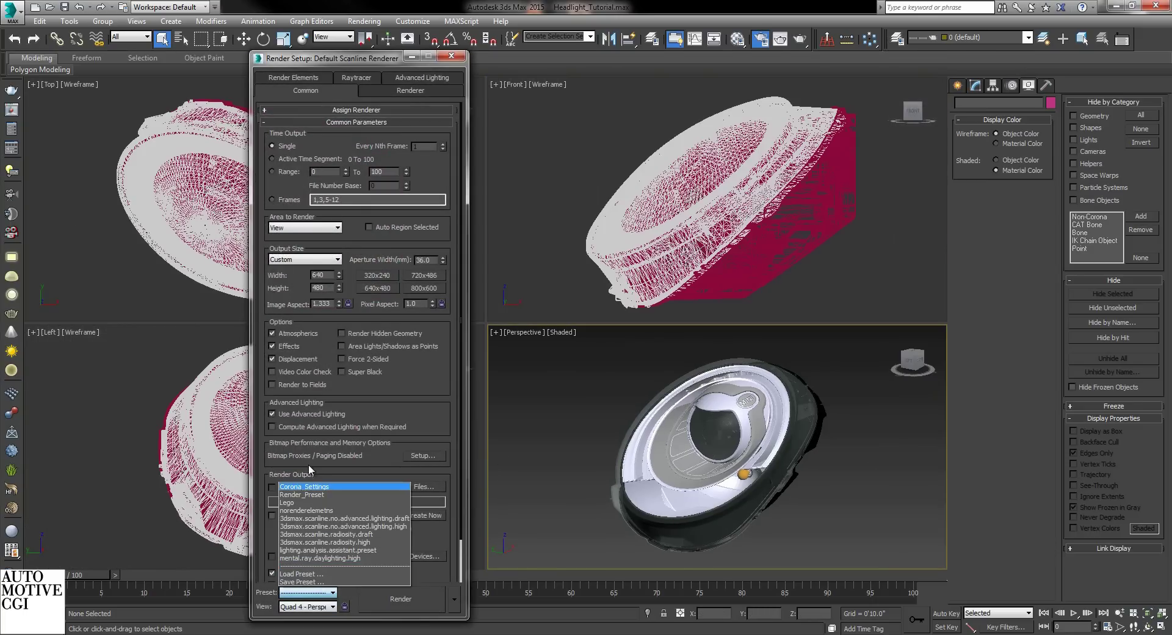
click(317, 487)
click(434, 477)
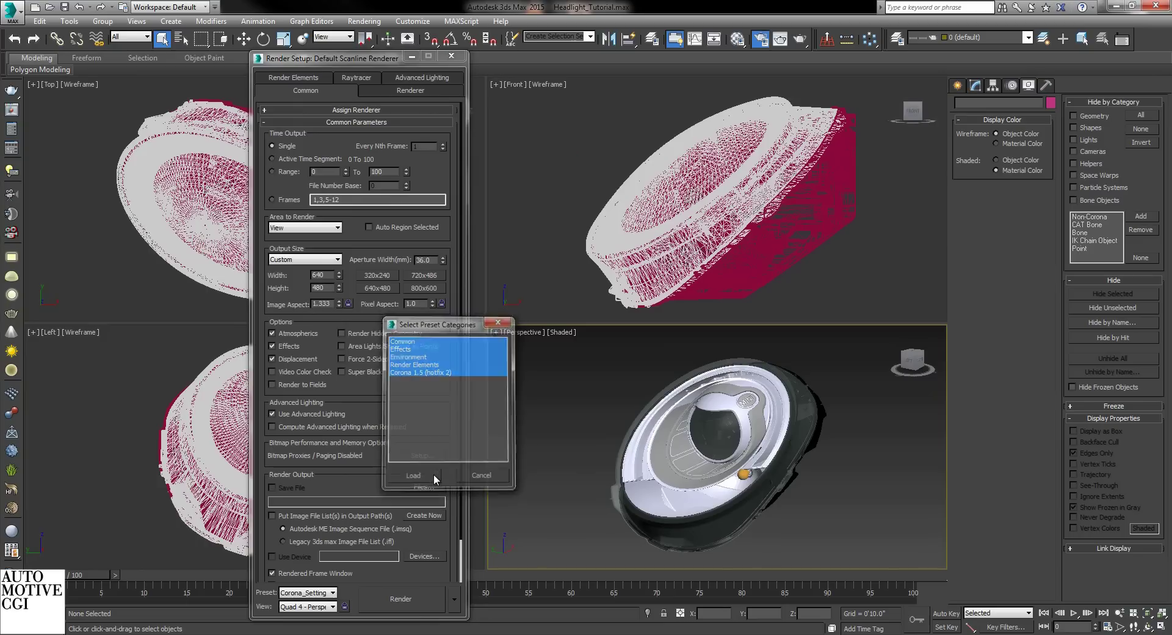
click(506, 56)
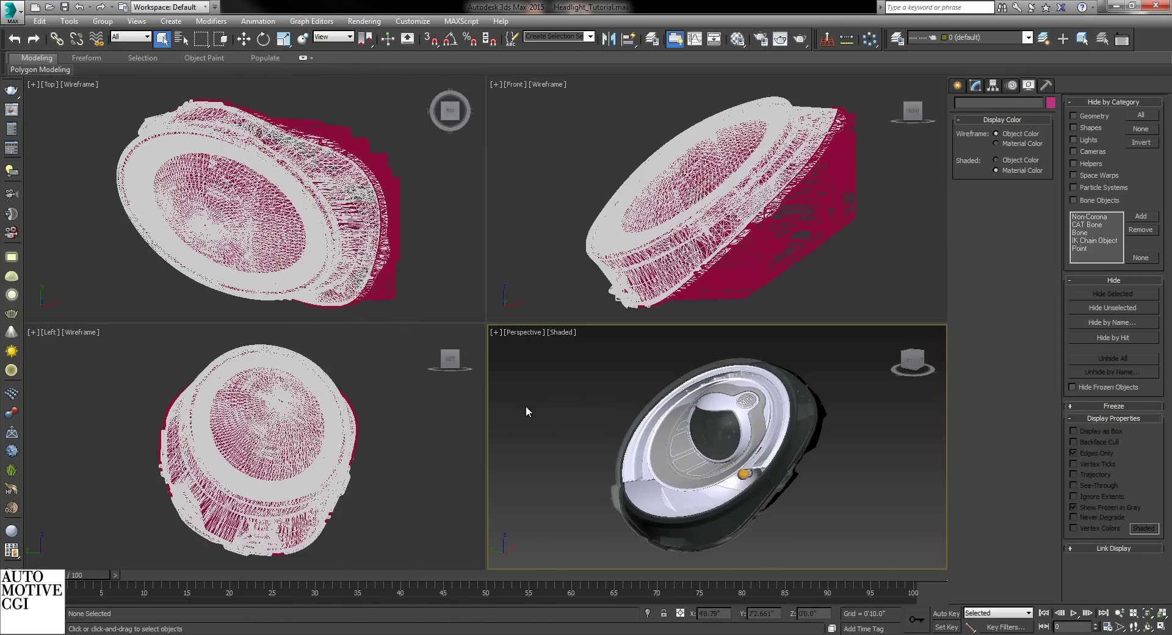
- Show safe frames in the Front and Perspective viewports and check the render output settings
click(957, 85)
click(589, 167)
click(594, 398)
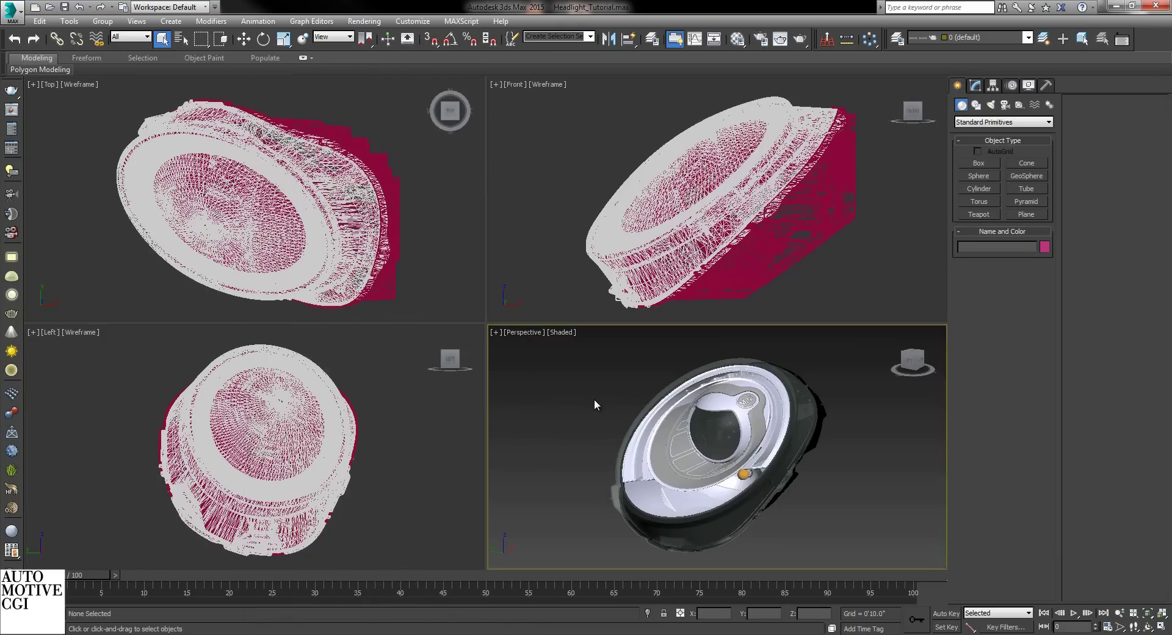
key(shift+f)
click(559, 188)
key(shift+f)
click(565, 430)
key(F10)
key(F10)
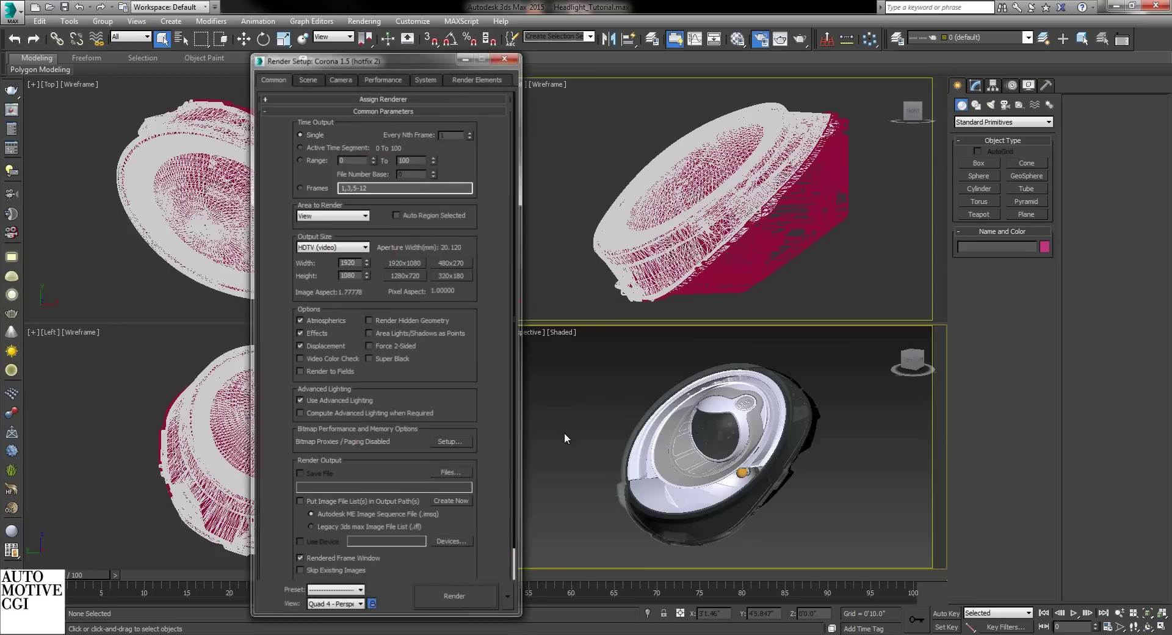
key(F10)
- Start Corona Interactive rendering in the Front viewport and switch the scene to the correct color mapping order
click(564, 146)
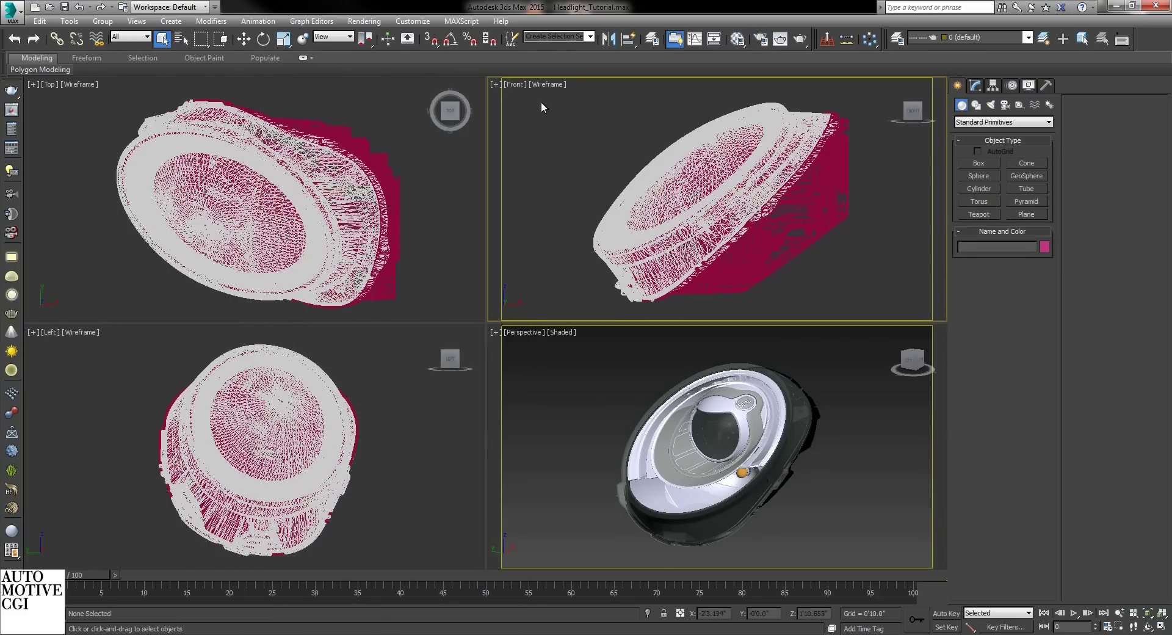
click(520, 84)
mouse_move(626, 275)
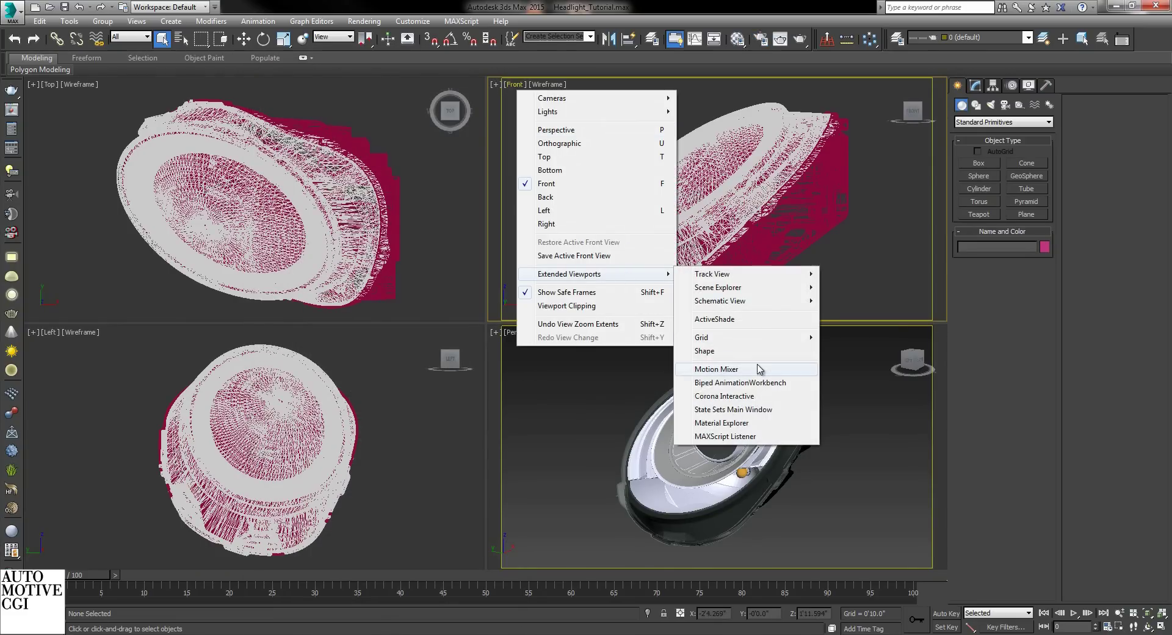
click(750, 395)
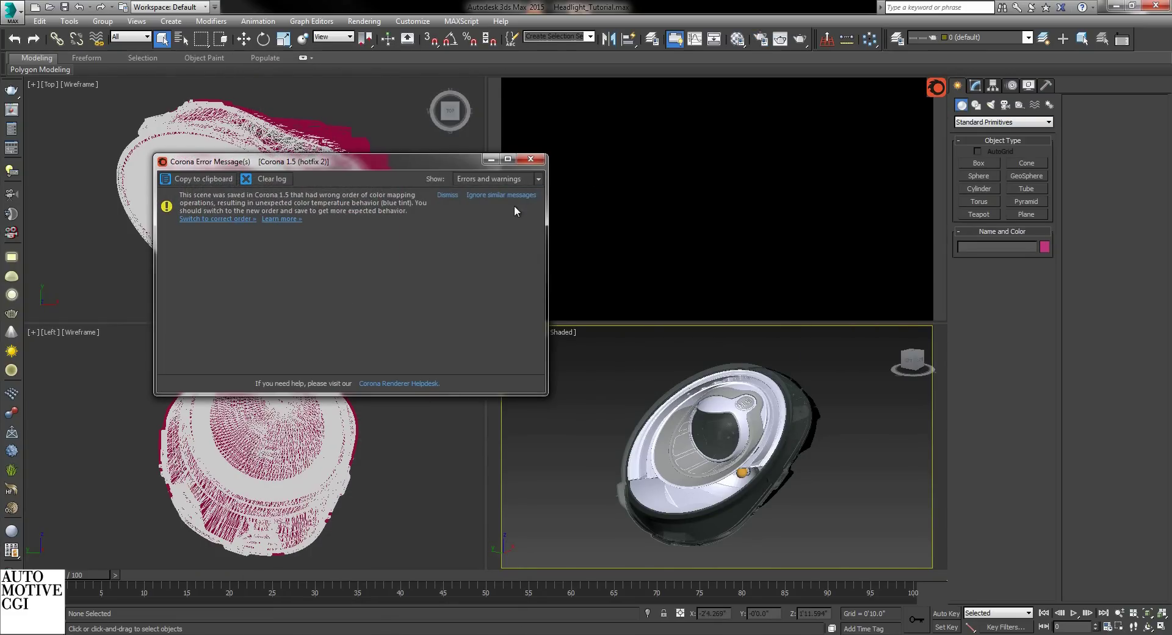
click(205, 219)
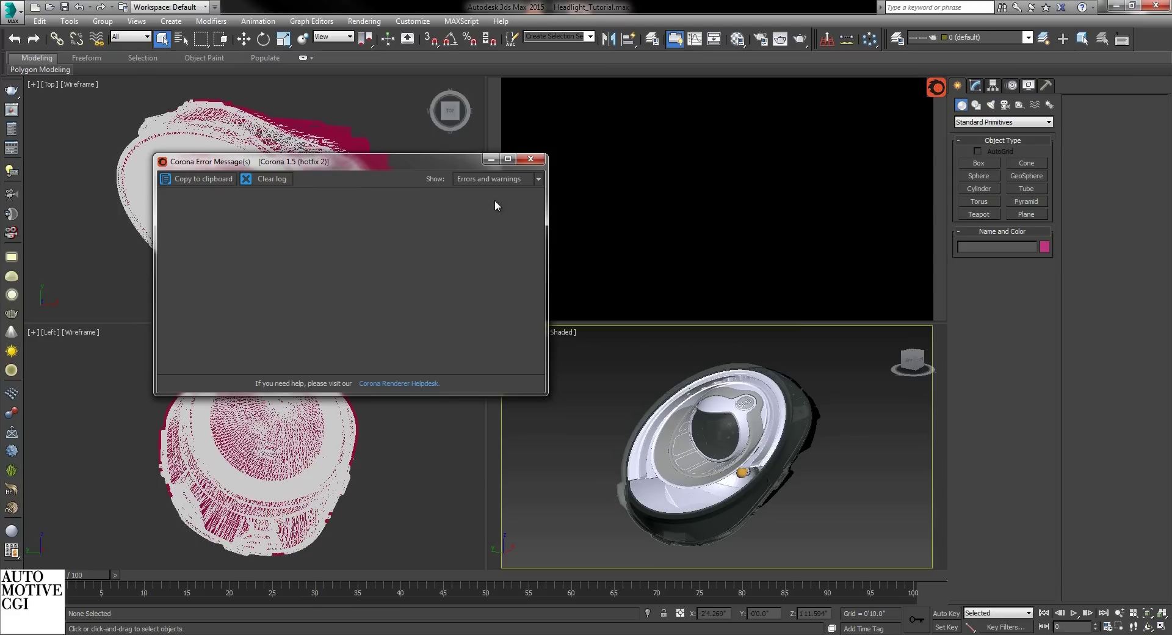
click(535, 158)
- Draw a rectangular CoronaLight about 7' wide and 3'4" high around the headlight in the Top view
click(990, 104)
click(1004, 122)
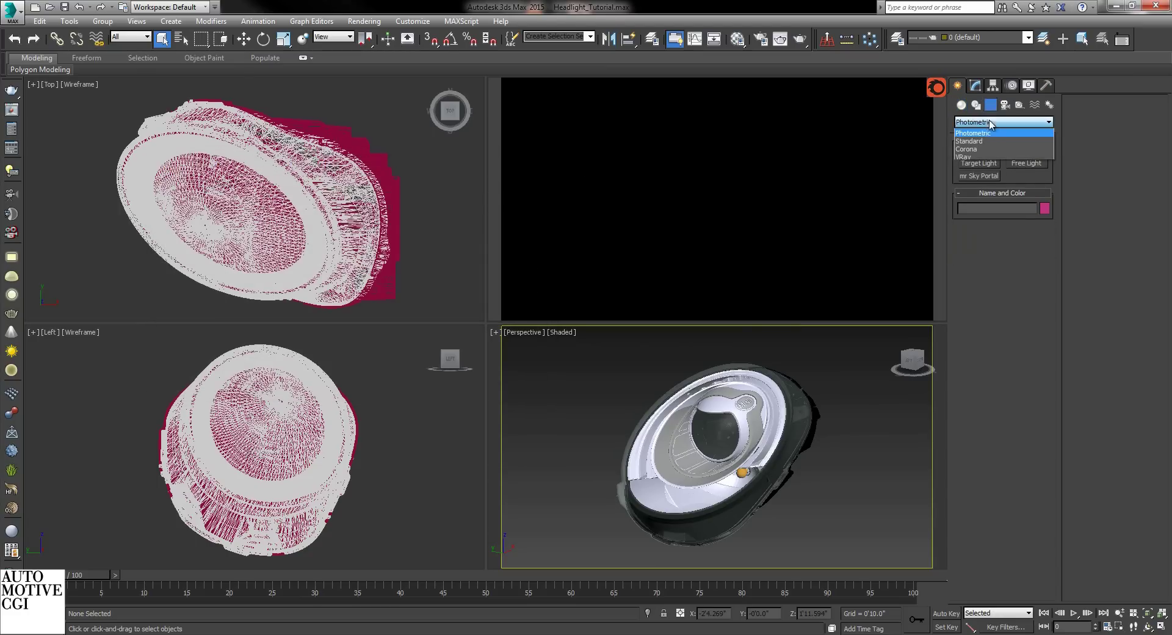
click(976, 148)
click(979, 163)
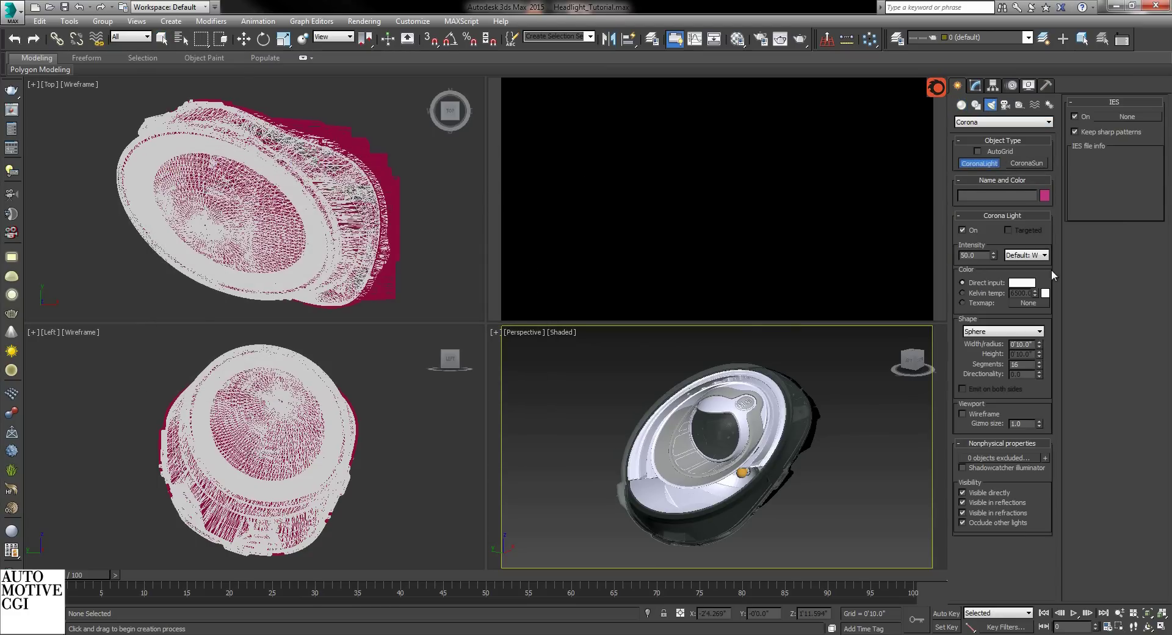
click(1003, 333)
click(991, 347)
scroll(167, 152, down, 10)
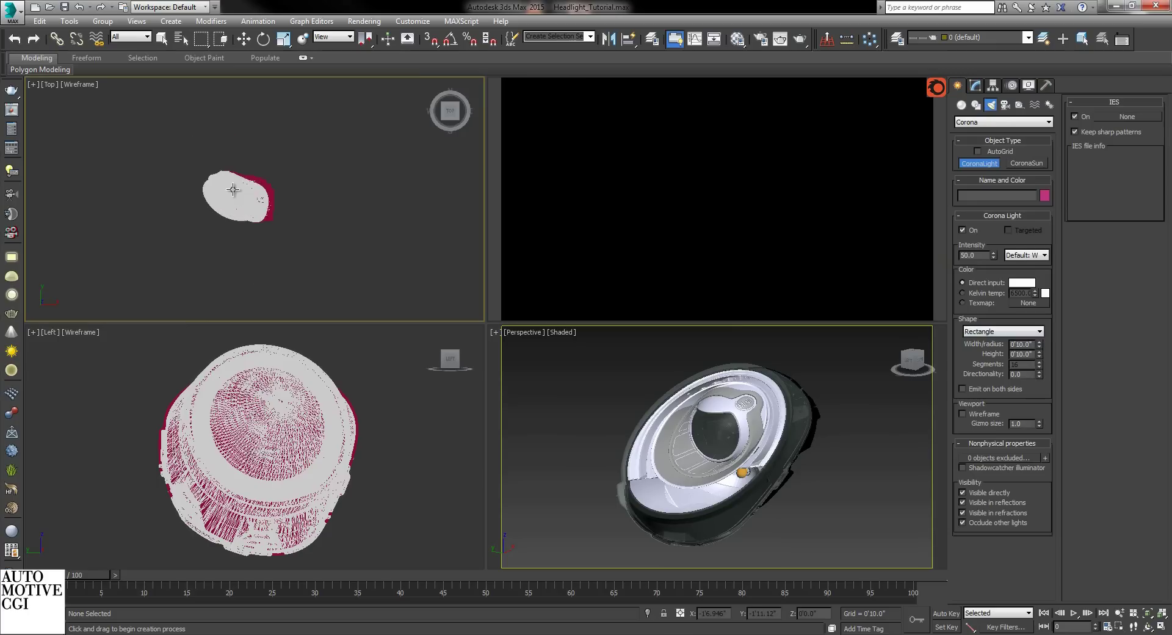
drag(142, 138, 356, 239)
- Center the rectangular light on the headlight in the Top view and raise it above the model in the Left view
right_click(322, 211)
right_click(261, 175)
click(277, 188)
drag(264, 170, 256, 171)
scroll(266, 508, down, 9)
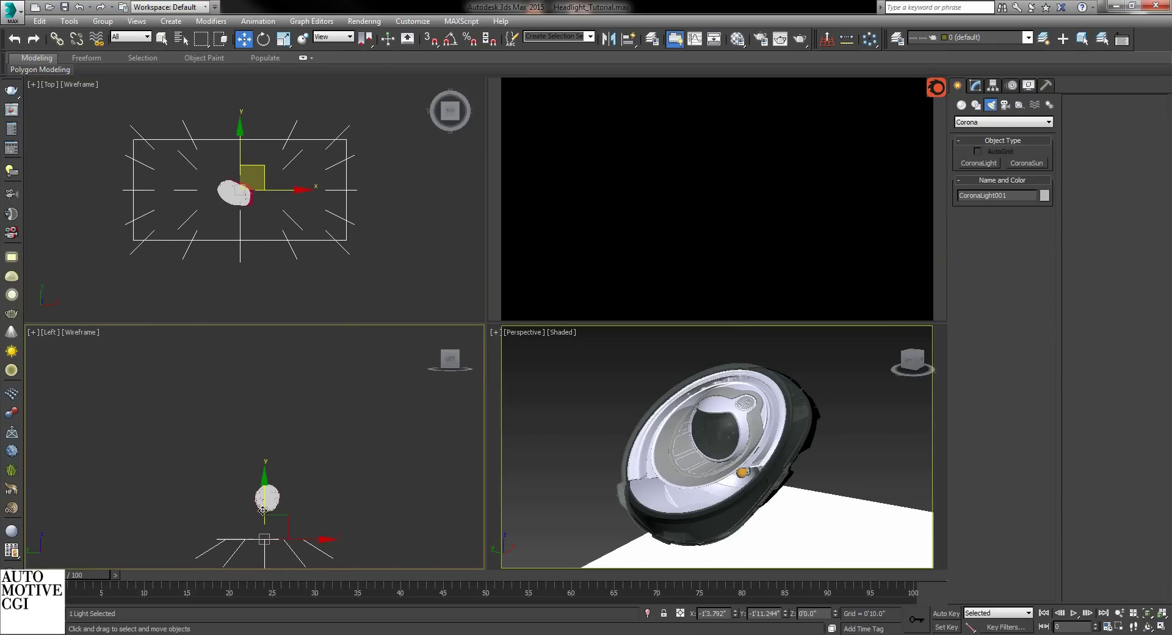
drag(265, 511, 275, 408)
- Set the overhead CoronaLight's intensity to 6
click(975, 86)
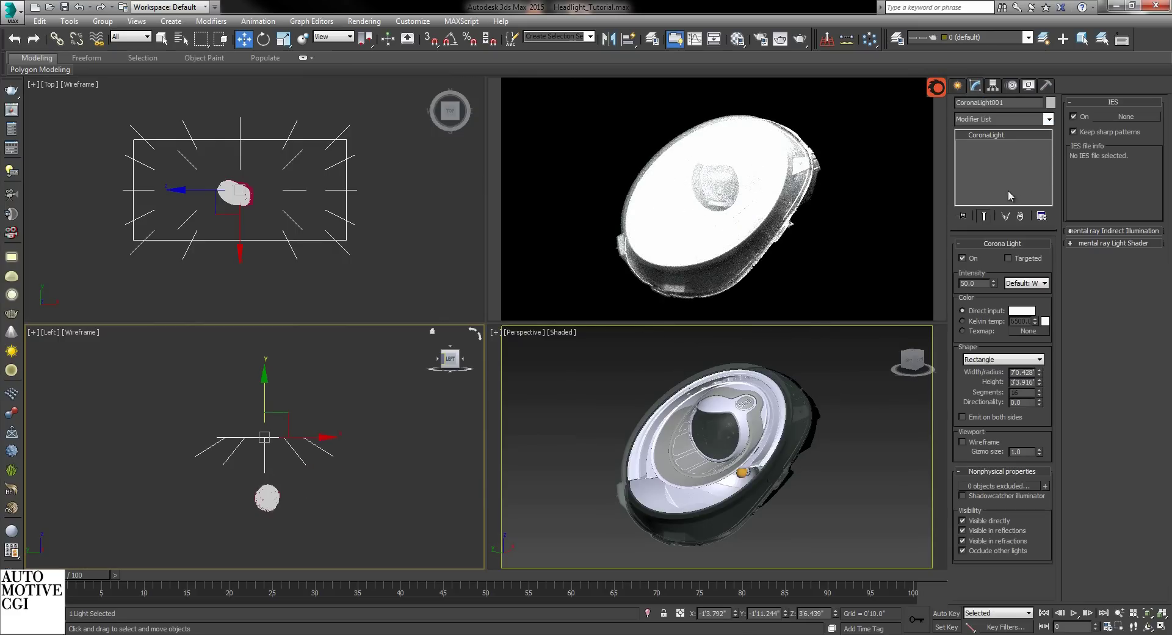
text(5)
key(Return)
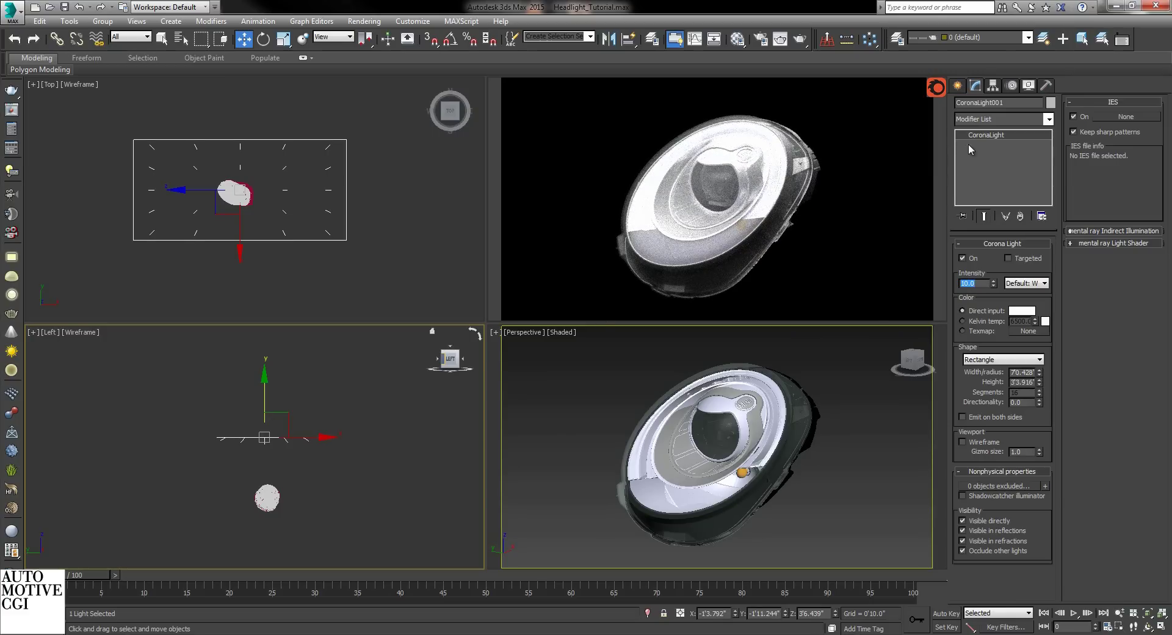
- Change the Left viewport to Front and draw a second rectangular CoronaLight about 8'9" wide and 1'2" high across the headlight
click(956, 85)
click(978, 163)
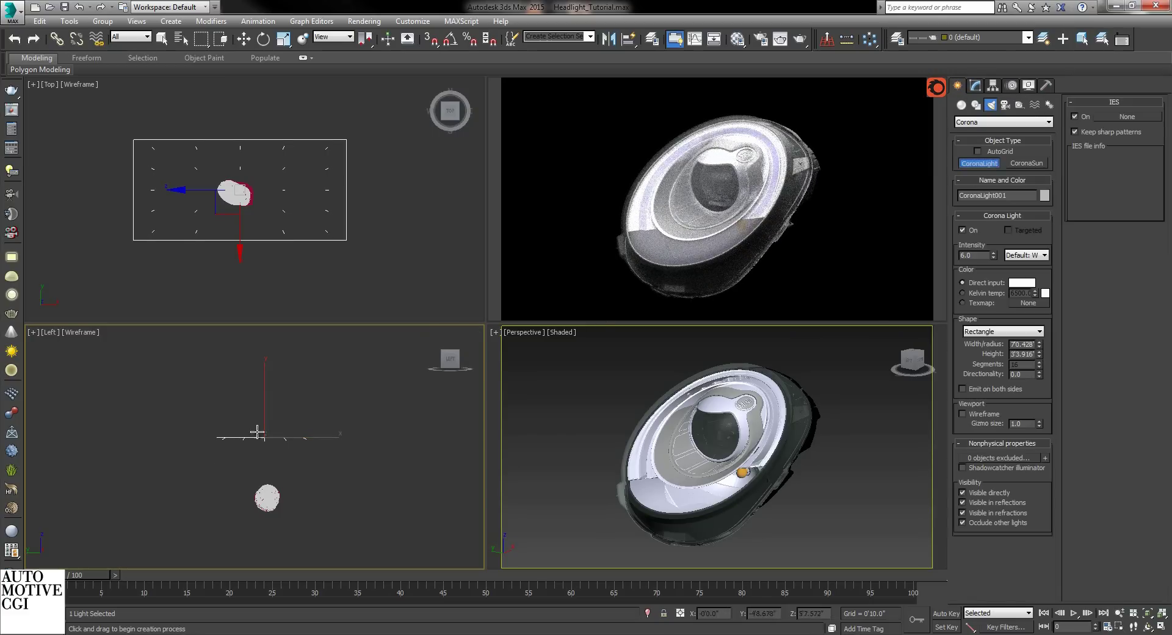
key(f)
drag(106, 386, 360, 420)
- Move the second light in front of the headlight in the Top view and check its parameters
key(w)
drag(257, 130, 245, 242)
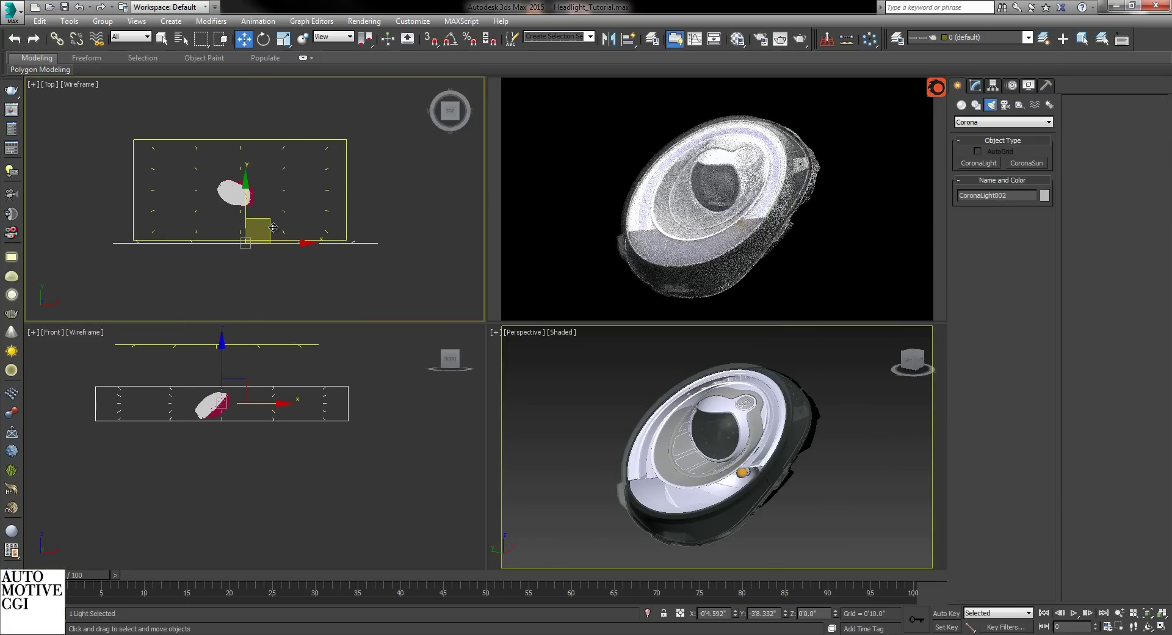
click(975, 86)
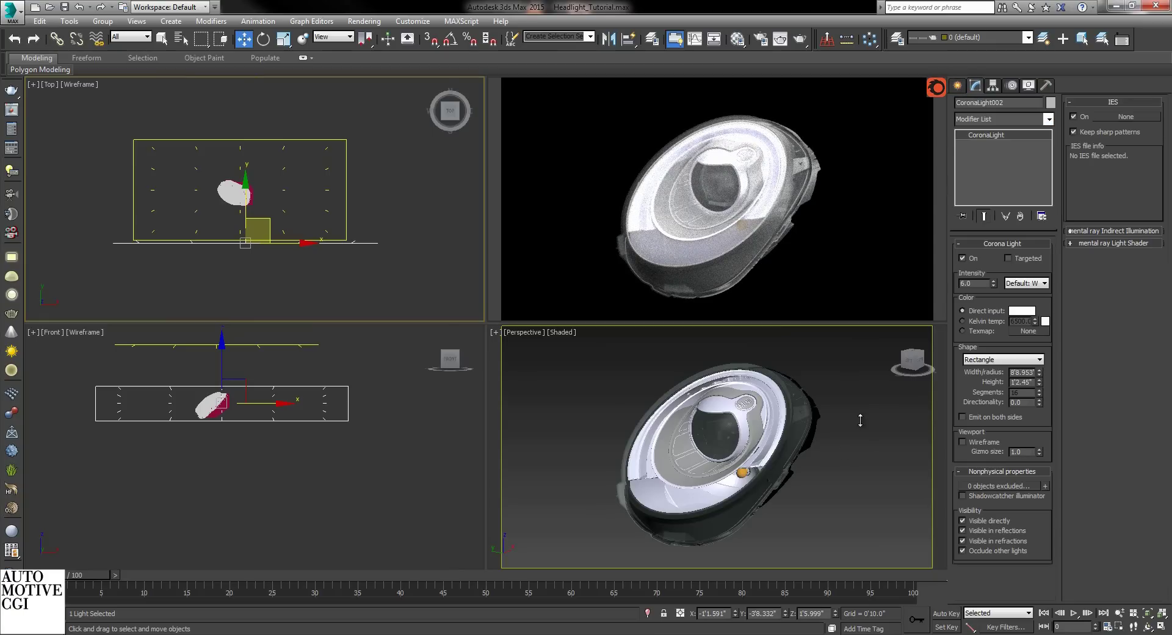
- Clone the front light as one independent copy rotated about -138 degrees in the Top view
click(959, 87)
middle_drag(271, 175, 295, 196)
key(e)
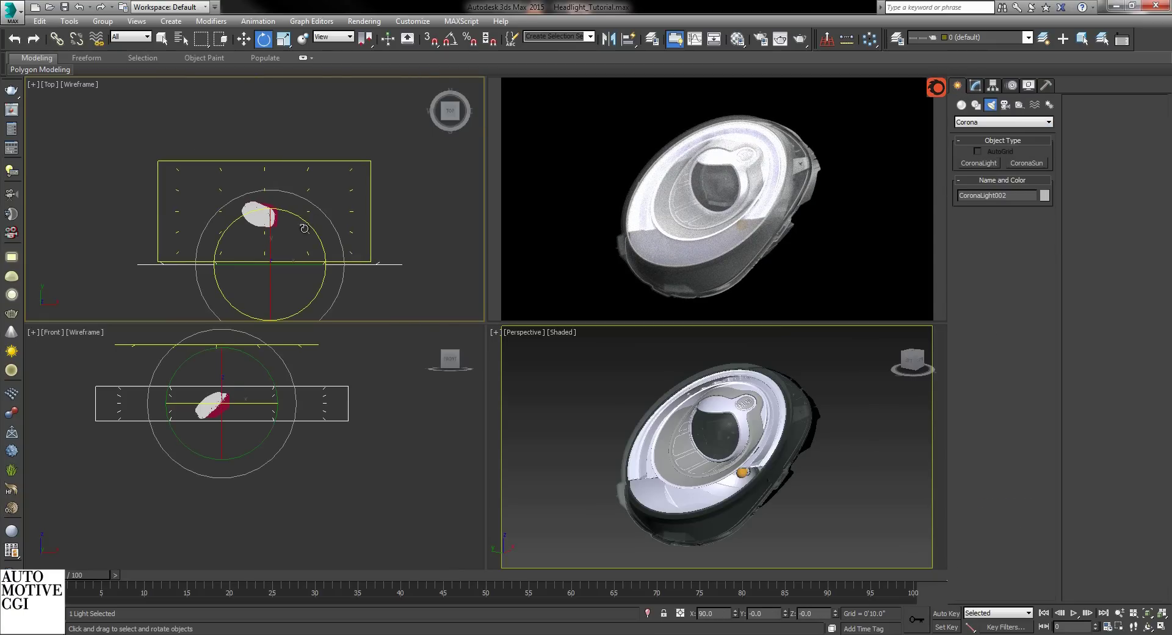
shift+drag(310, 225, 324, 203)
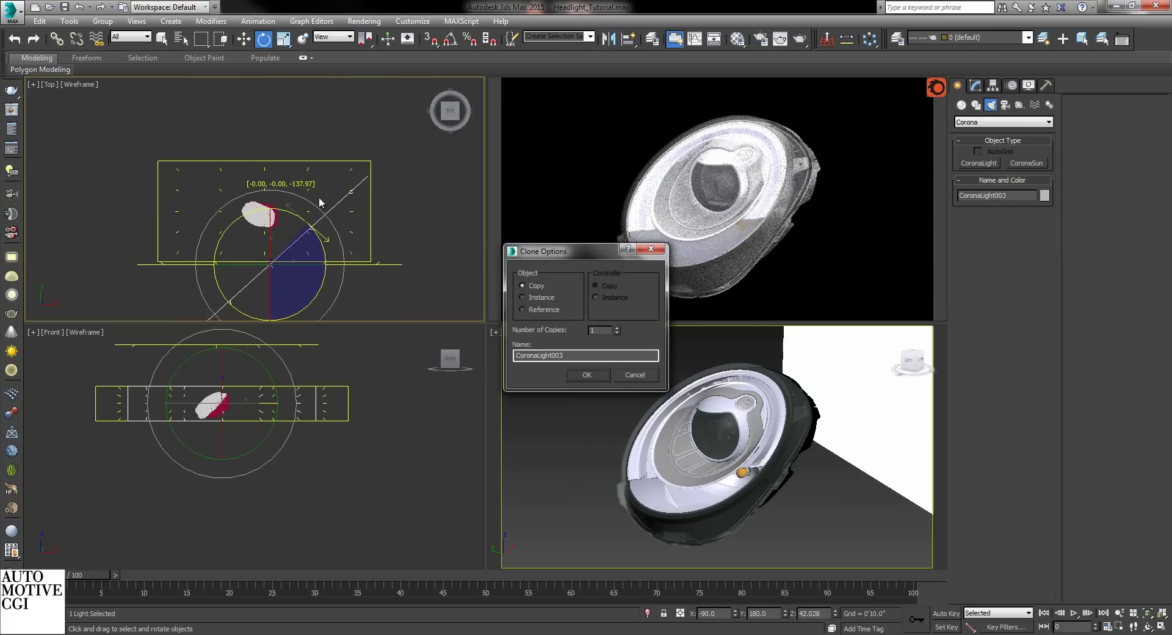
key(Return)
- Move the rotated light copy diagonally behind the headlight in the Top view and raise it slightly in the Front view
right_click(324, 204)
click(346, 221)
drag(292, 244, 238, 157)
click(171, 371)
drag(171, 370, 171, 348)
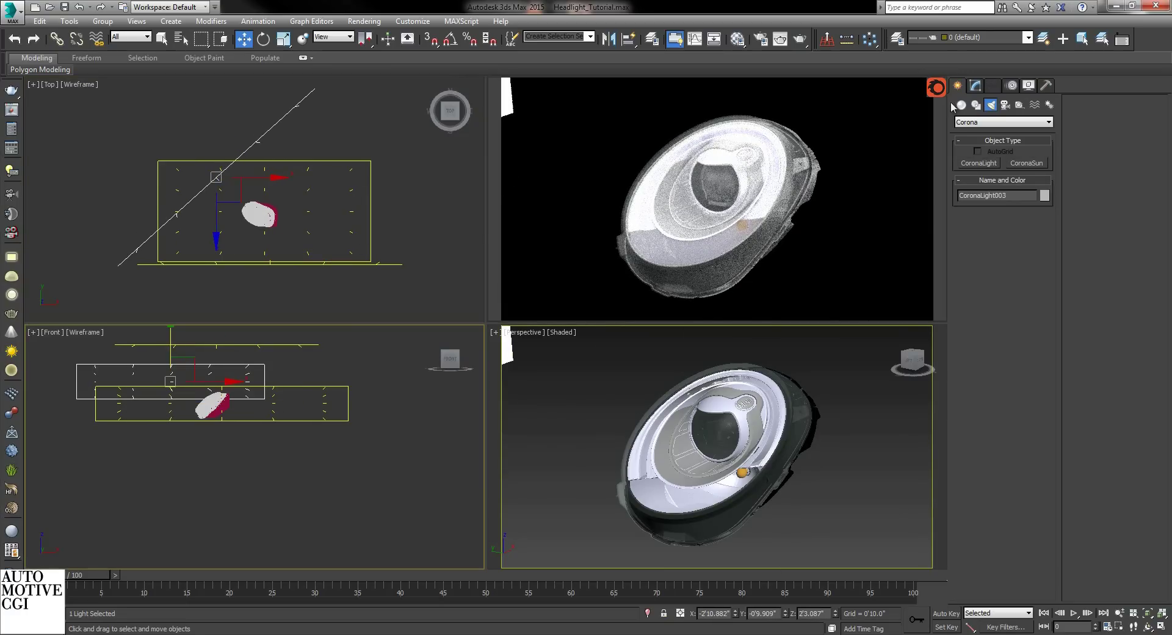
- Turn off direct visibility and occlusion of other lights for the angled light, and display it as wireframe
click(975, 86)
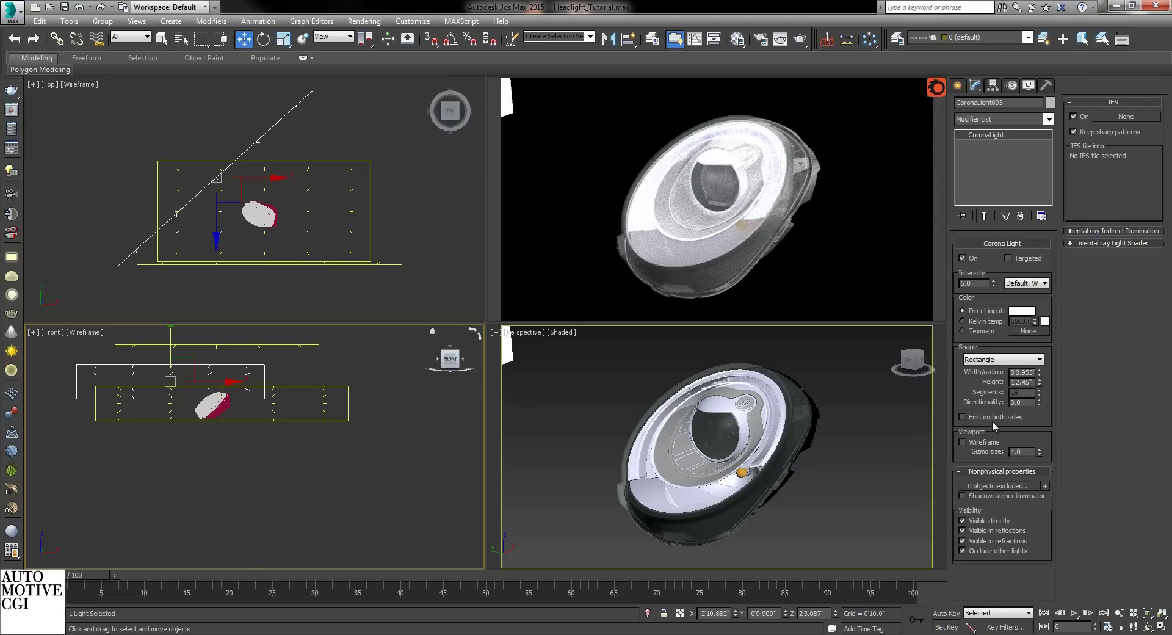
click(1002, 549)
click(994, 520)
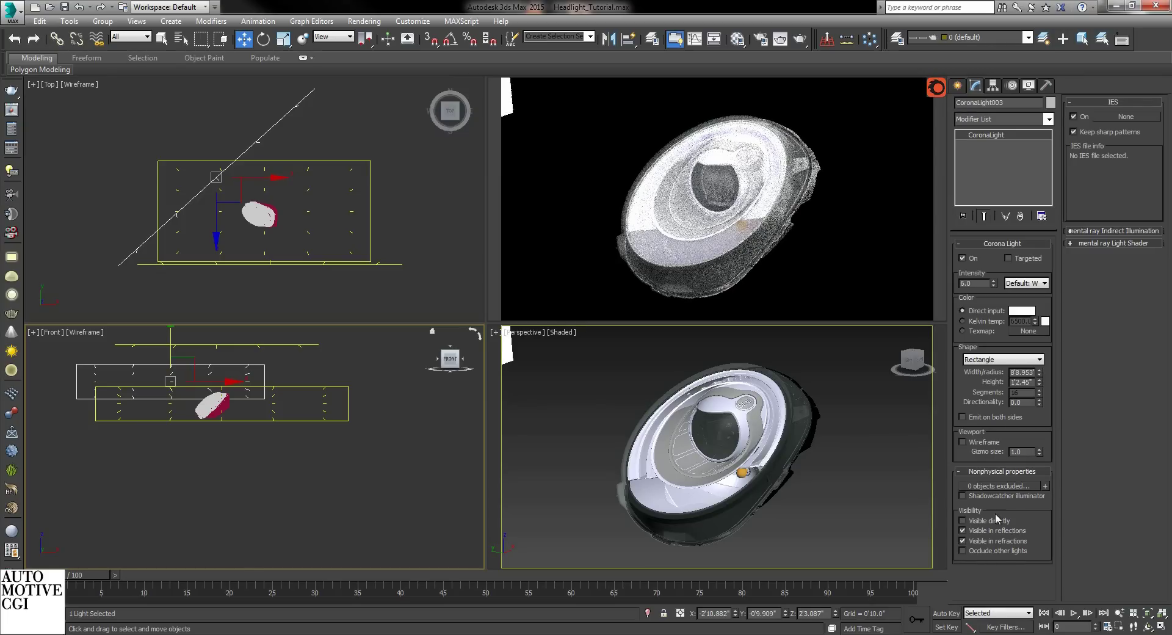
click(983, 443)
- For the front light, disable direct visibility and occlusion of other lights, and enable Shadowcatcher illuminator and wireframe display
click(788, 495)
scroll(789, 493, down, 5)
click(845, 505)
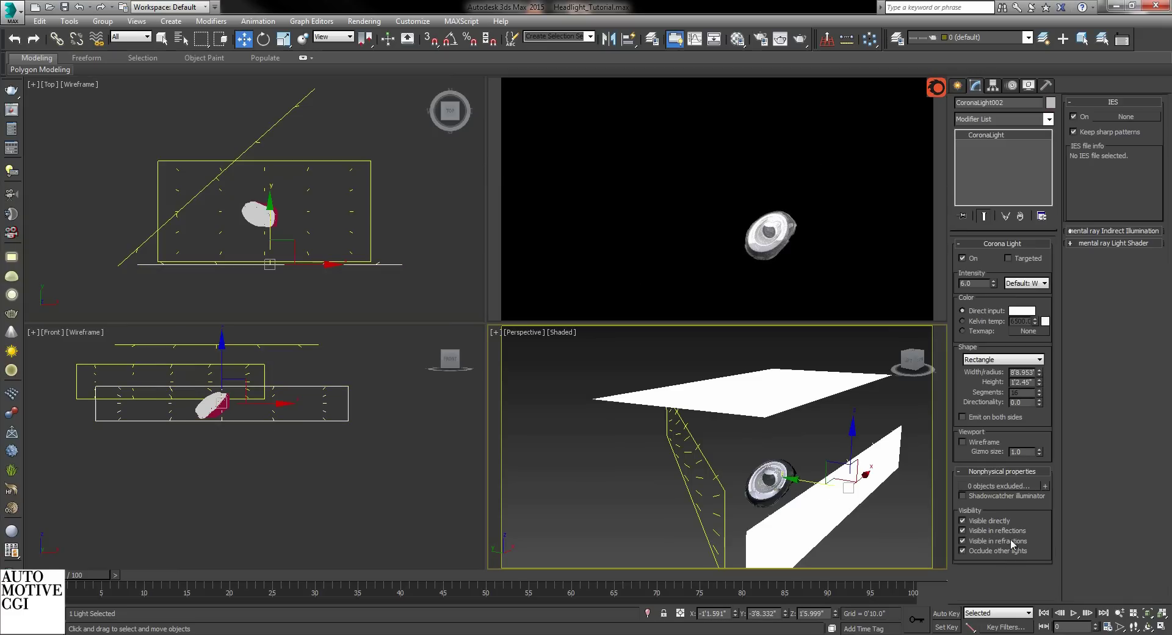
click(1002, 520)
click(999, 496)
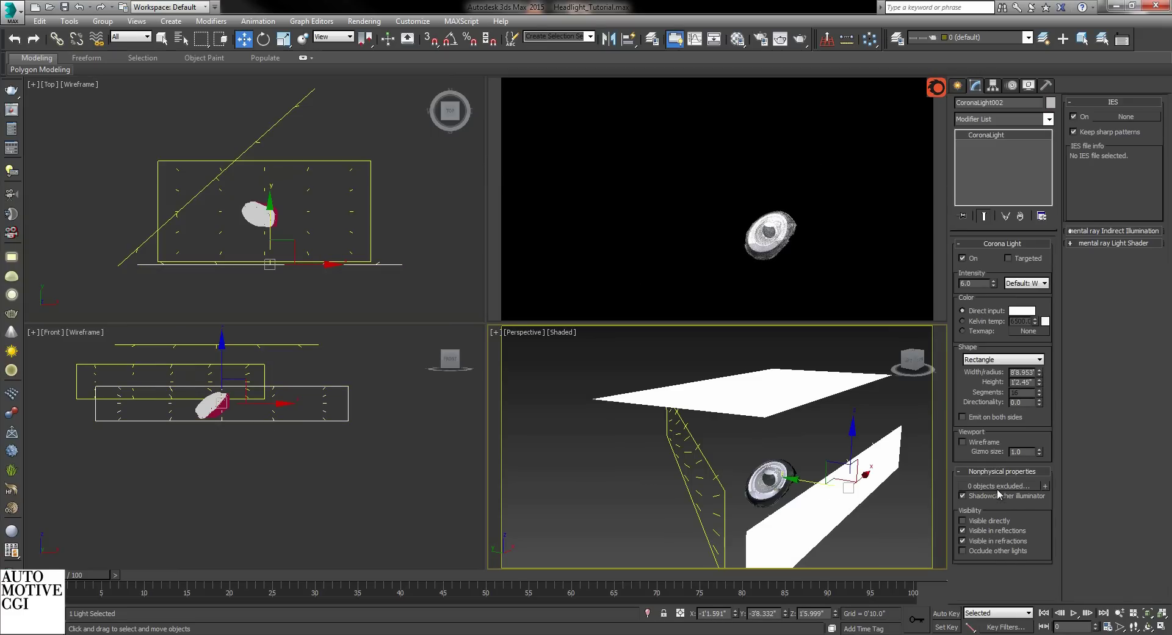
click(995, 444)
- Display the overhead CoronaLight as wireframe and clear the selection
click(782, 390)
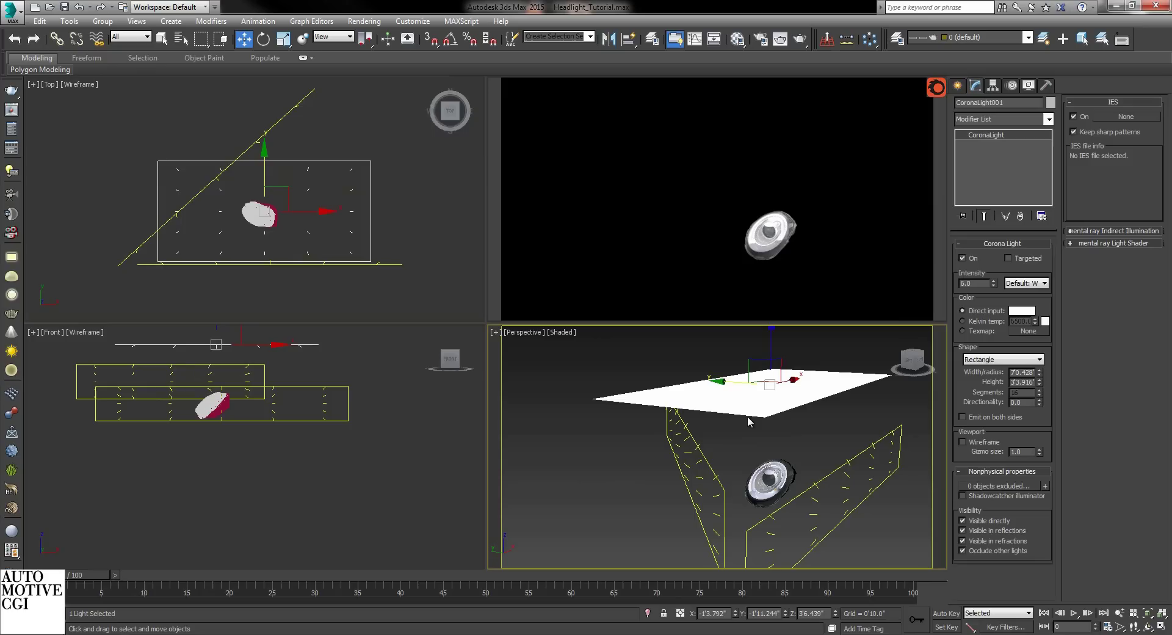
click(989, 444)
click(874, 544)
- Enable rendering of hidden lights in the Corona scene settings and hide the Lights category in the viewports
key(F10)
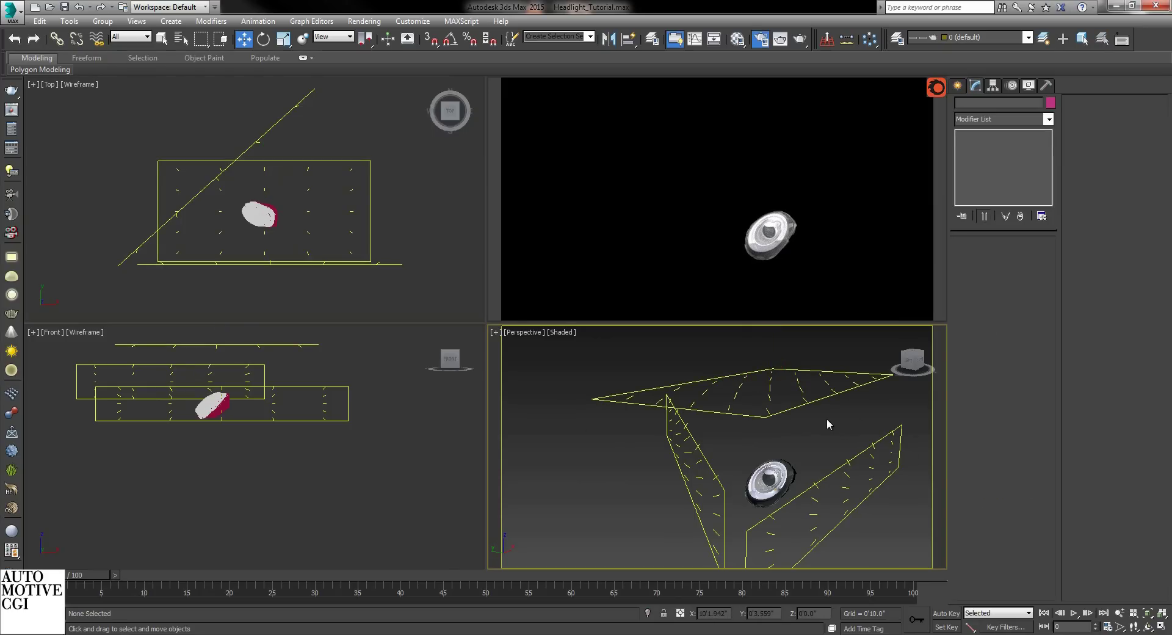
click(307, 78)
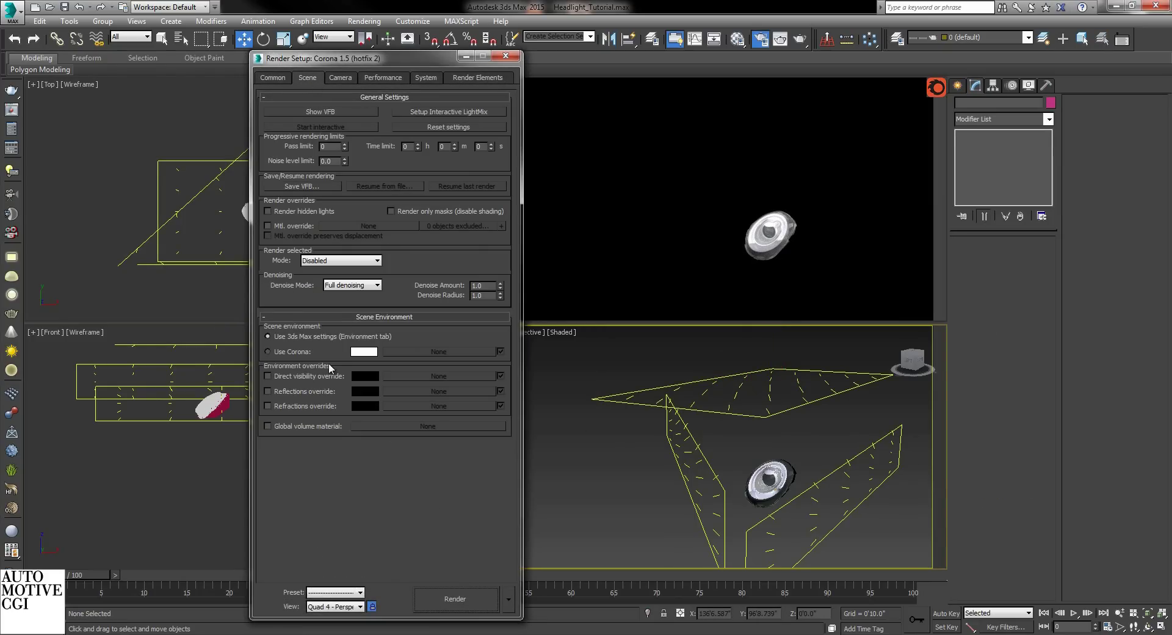
click(267, 210)
click(1029, 86)
click(1072, 140)
click(505, 54)
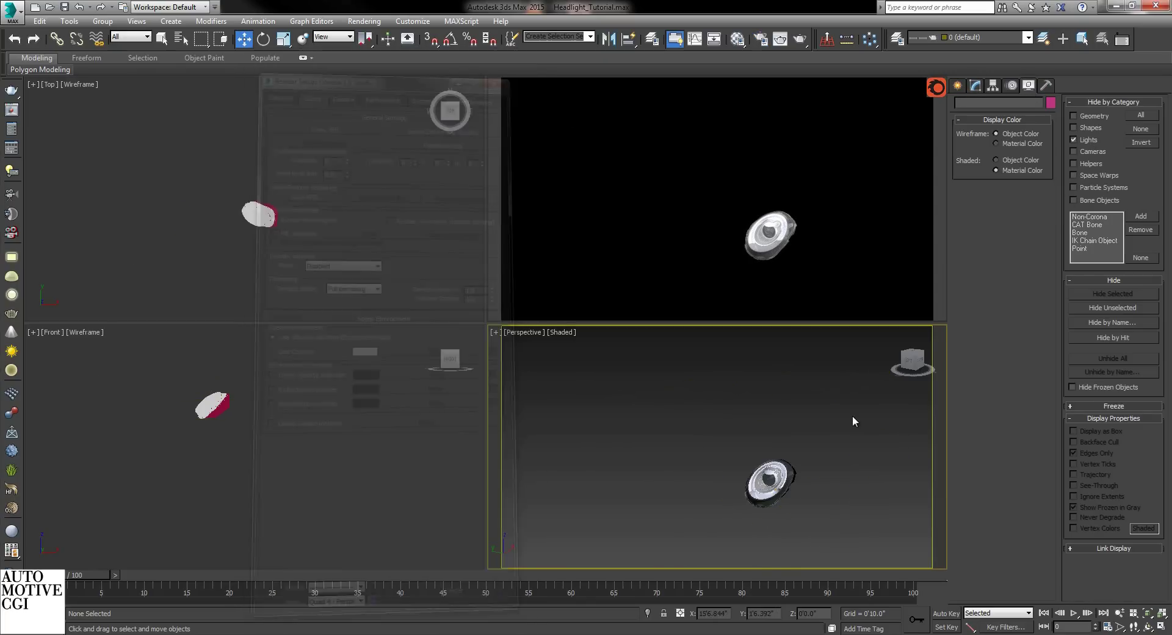
- Open the Material Editor, look over the sample slots and make the Glass_Headlight_Cover material active
key(ctrl+shift+z)
mouse_move(727, 446)
alt+middle_down()
mouse_move(765, 466)
mouse_move(722, 444)
alt+middle_up()
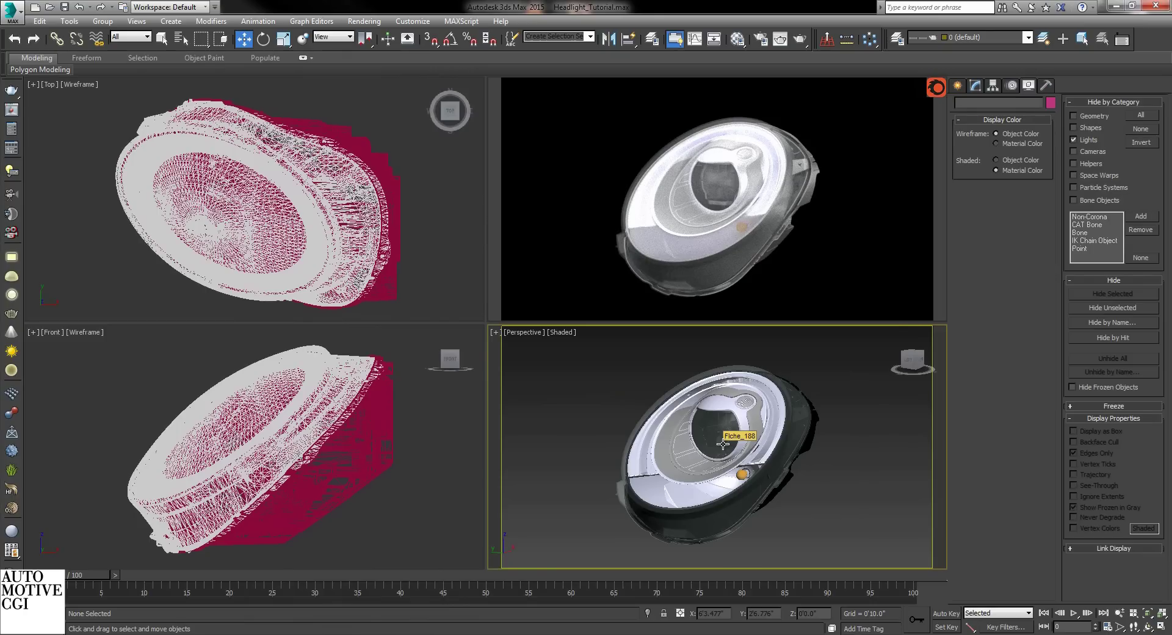
key(m)
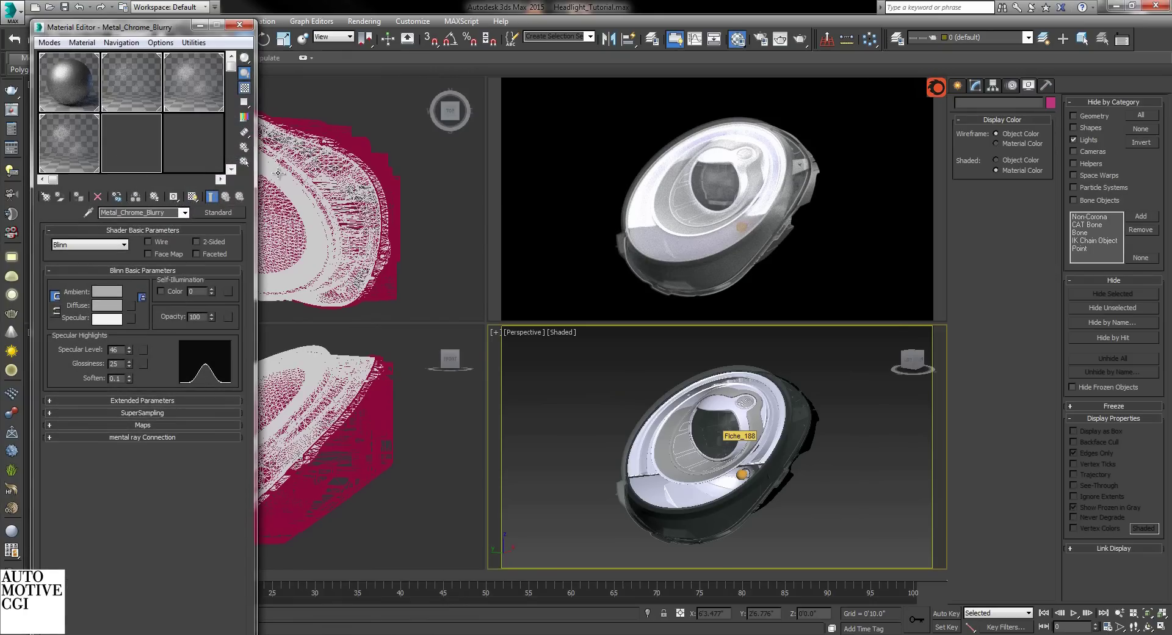
click(199, 76)
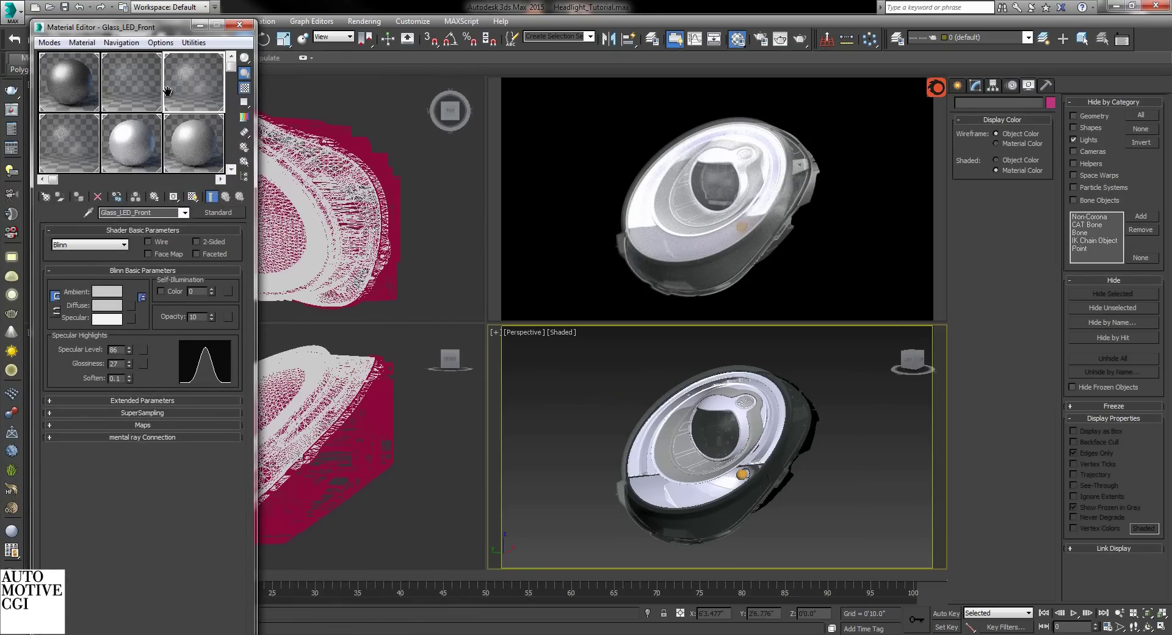
click(231, 169)
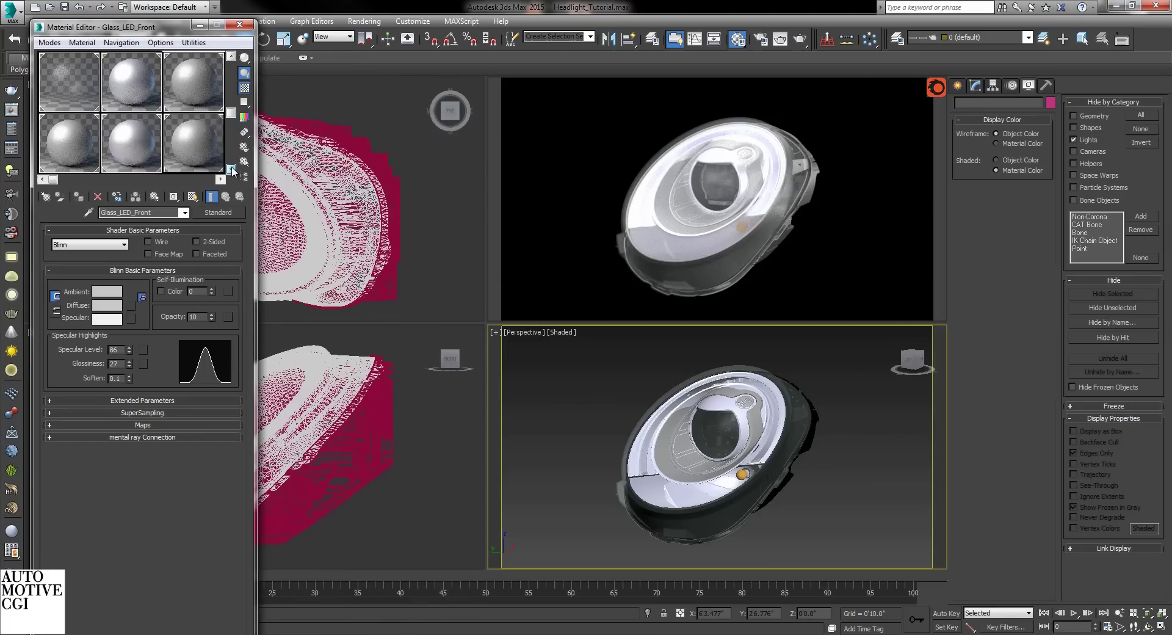
click(231, 56)
click(75, 145)
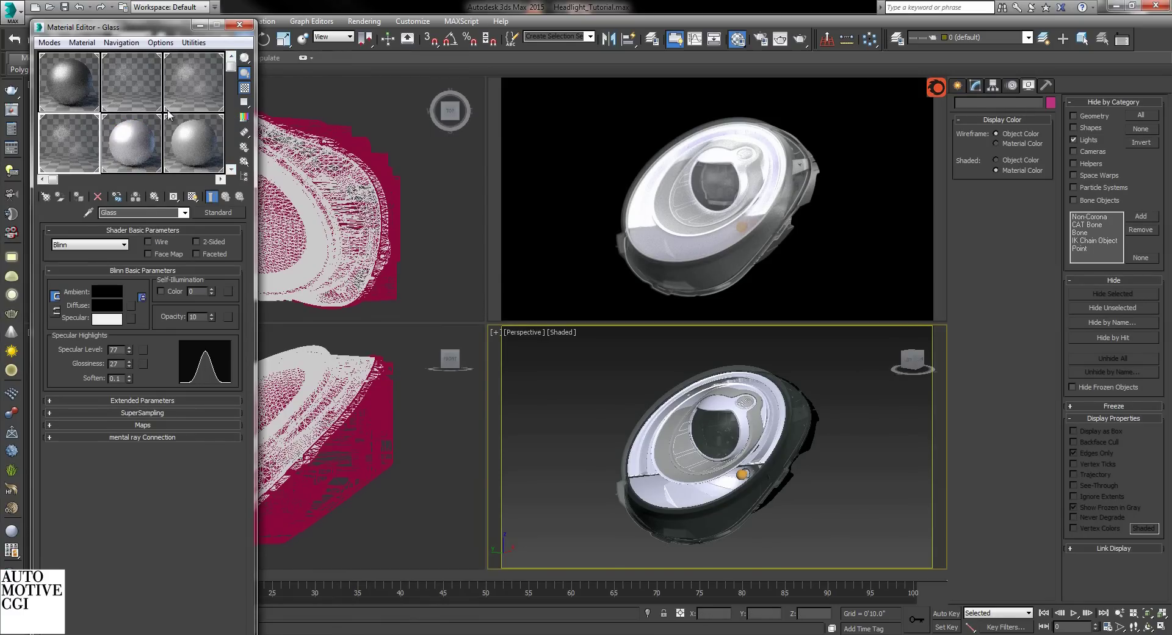
click(141, 84)
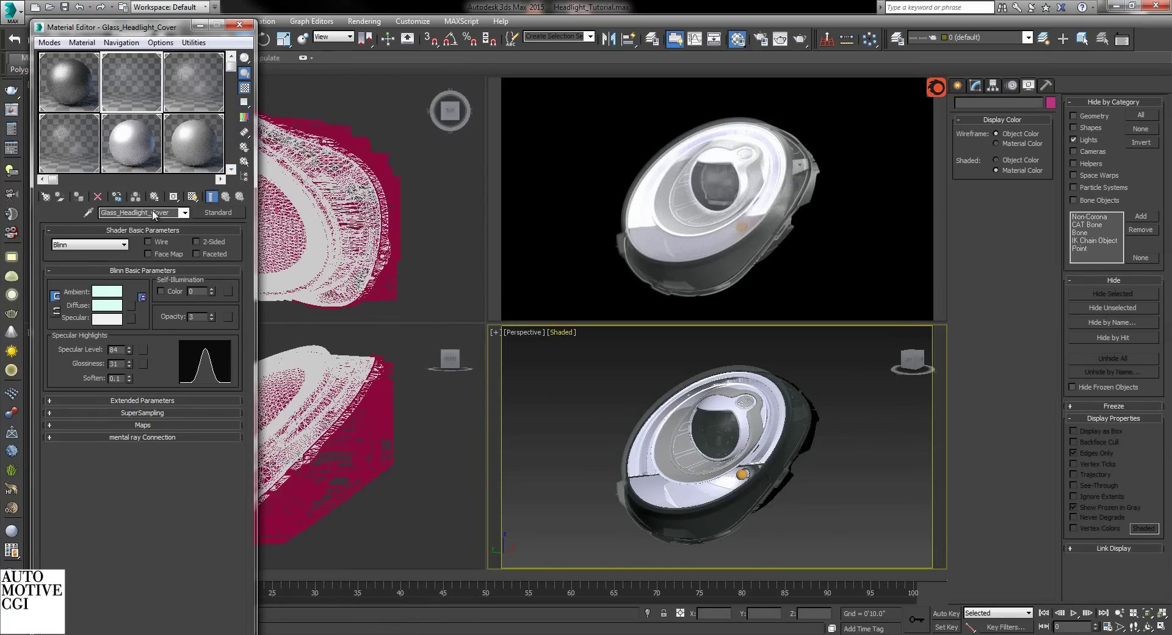
- Change the Glass_Headlight_Cover material's type from Standard to CoronaMtl
click(222, 213)
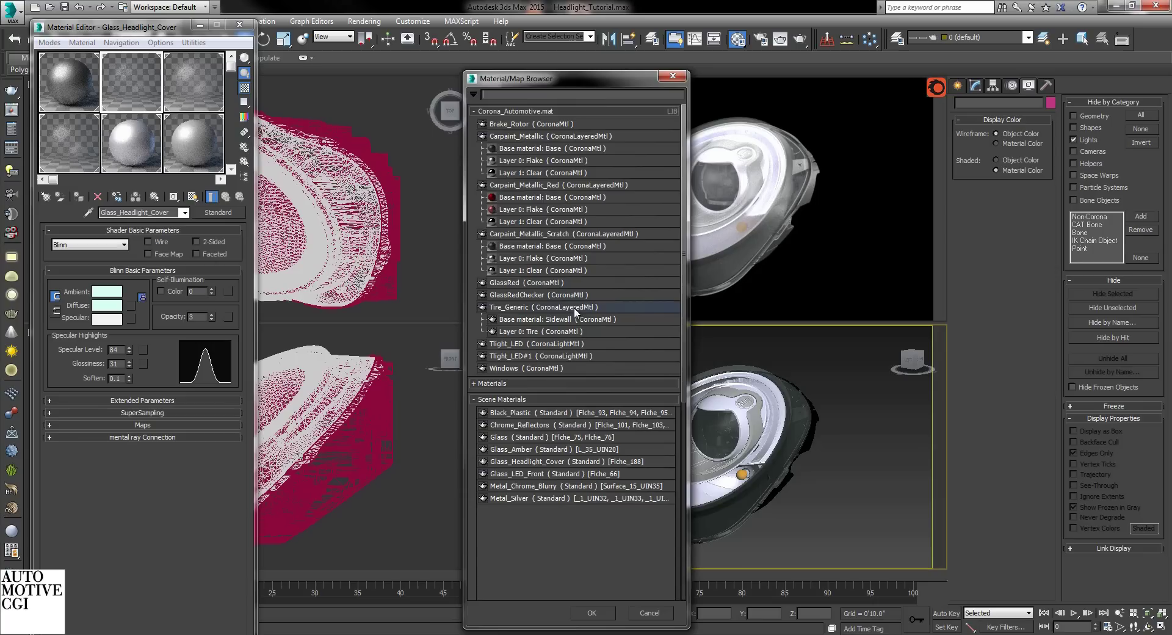
click(500, 113)
click(505, 142)
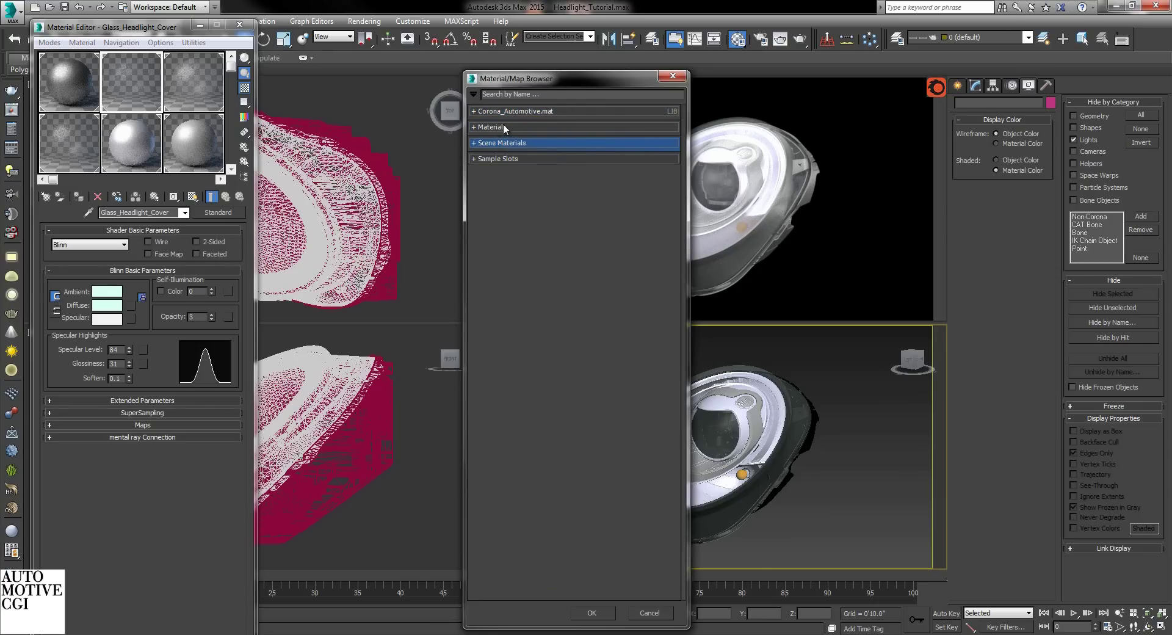
click(534, 125)
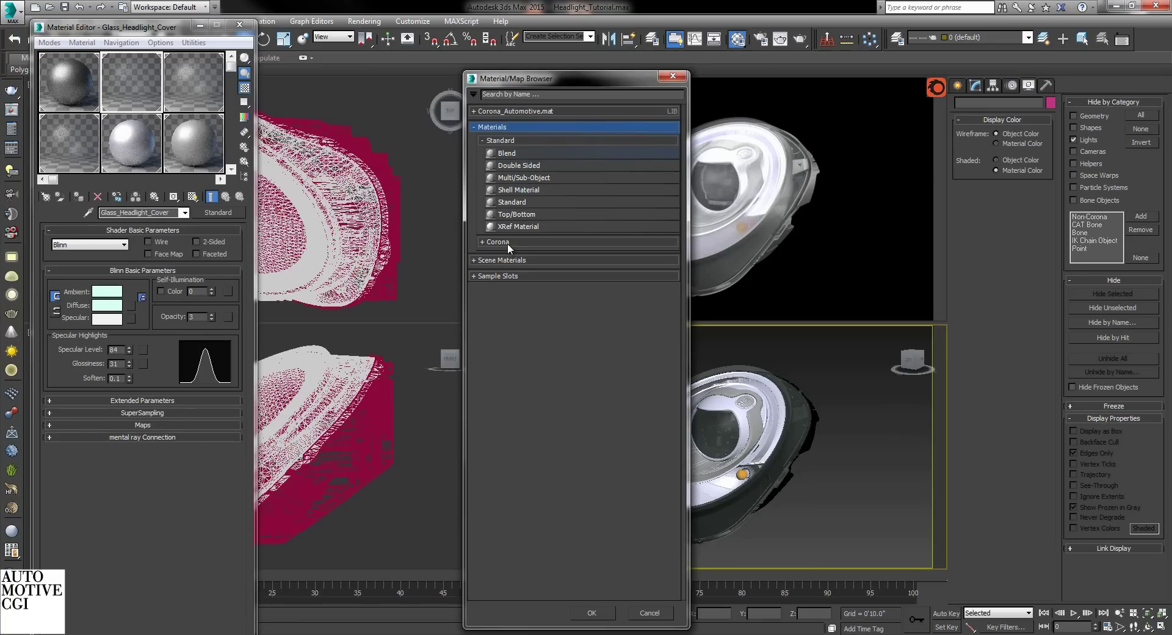
click(507, 243)
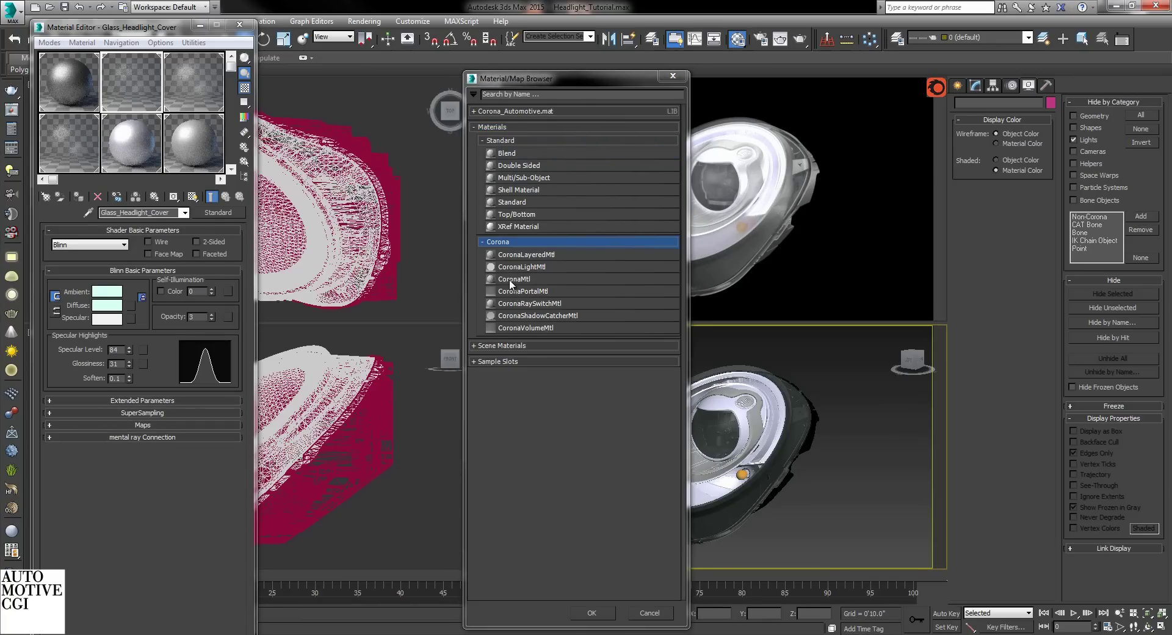
double_click(510, 279)
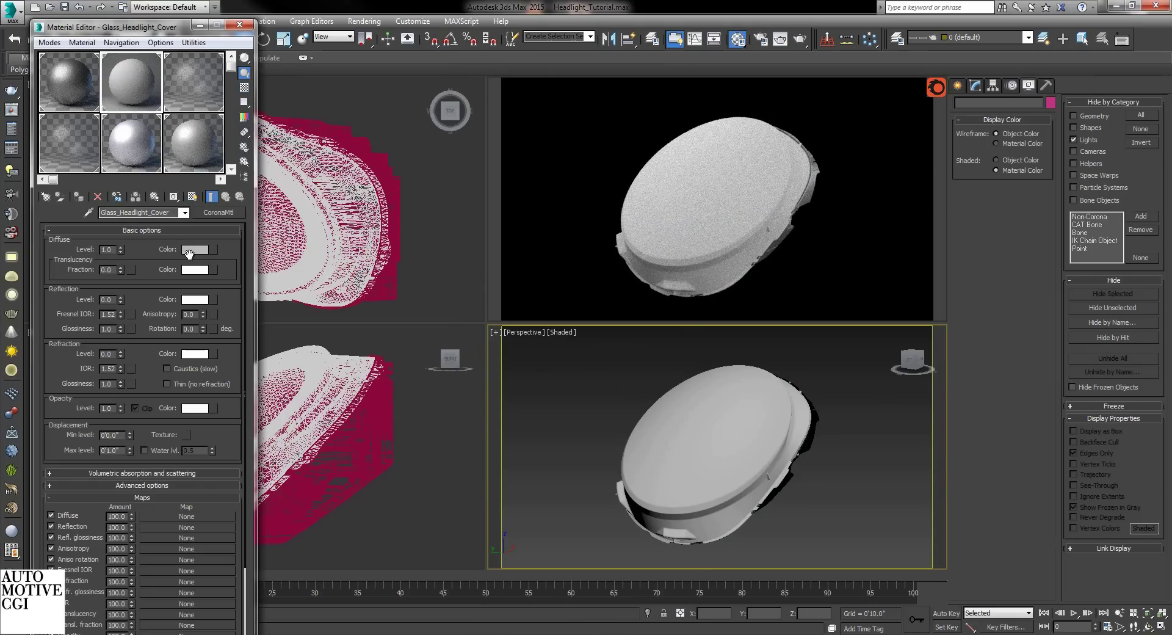
- Set the diffuse color of the Glass_Headlight_Cover material to black
click(188, 253)
right_click(502, 141)
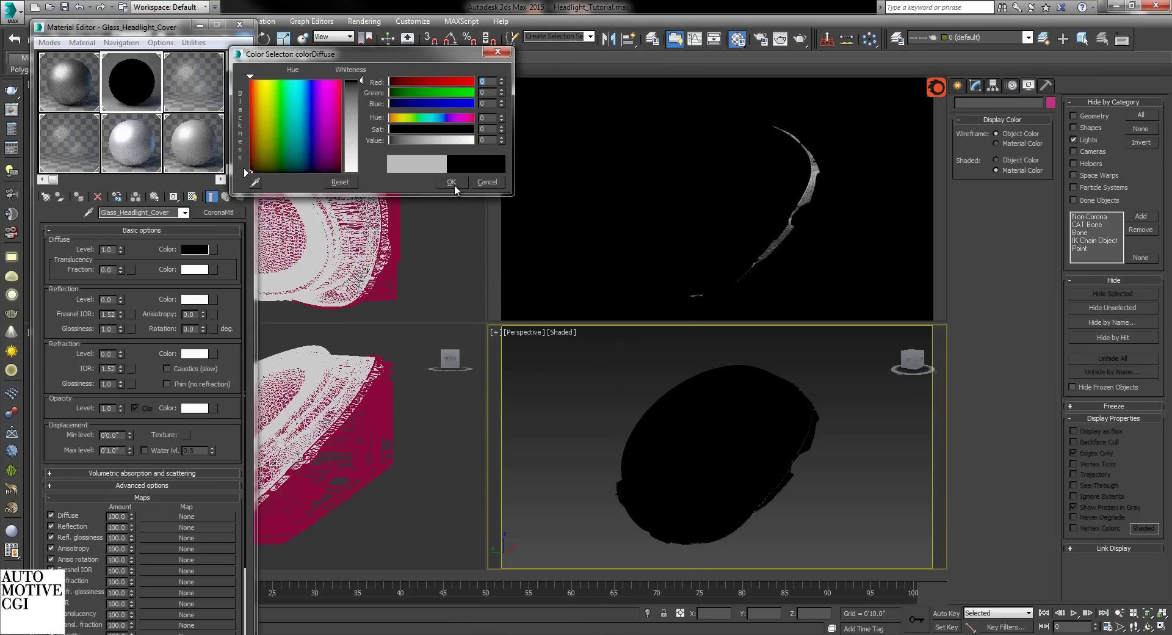
click(454, 184)
- Set both the reflection level and the refraction level of the Glass_Headlight_Cover material to 1.0
double_click(113, 300)
text(1)
key(Return)
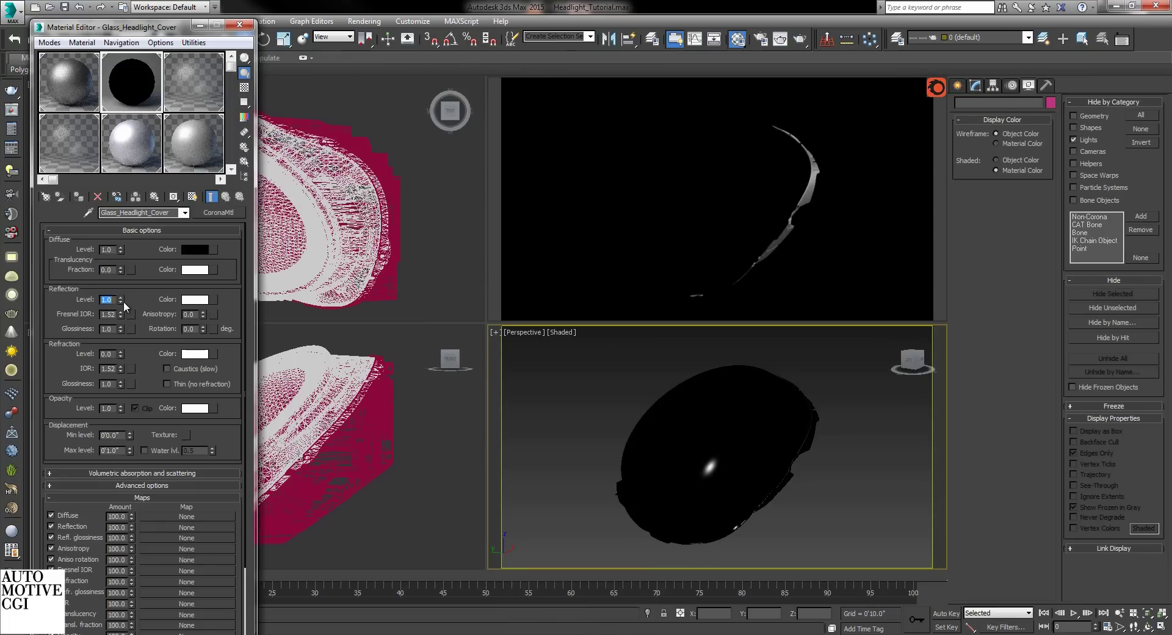
click(112, 358)
text(1)
key(Return)
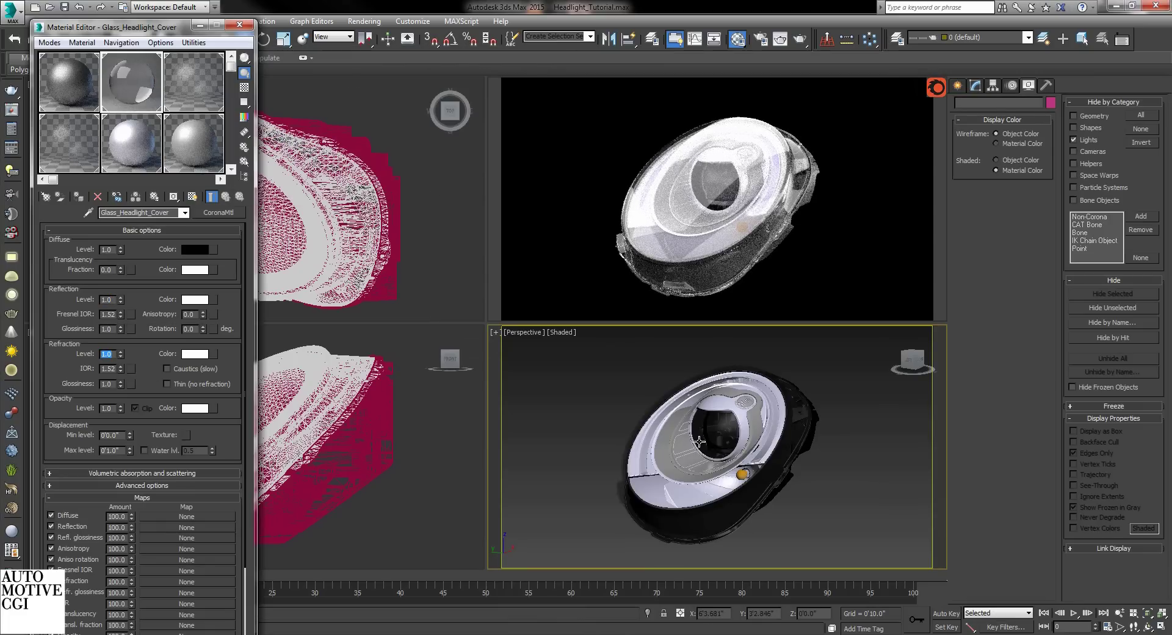
- Check the glass from an angled view and isolate the headlight cover object Flche_188
alt+middle_drag(738, 460, 692, 466)
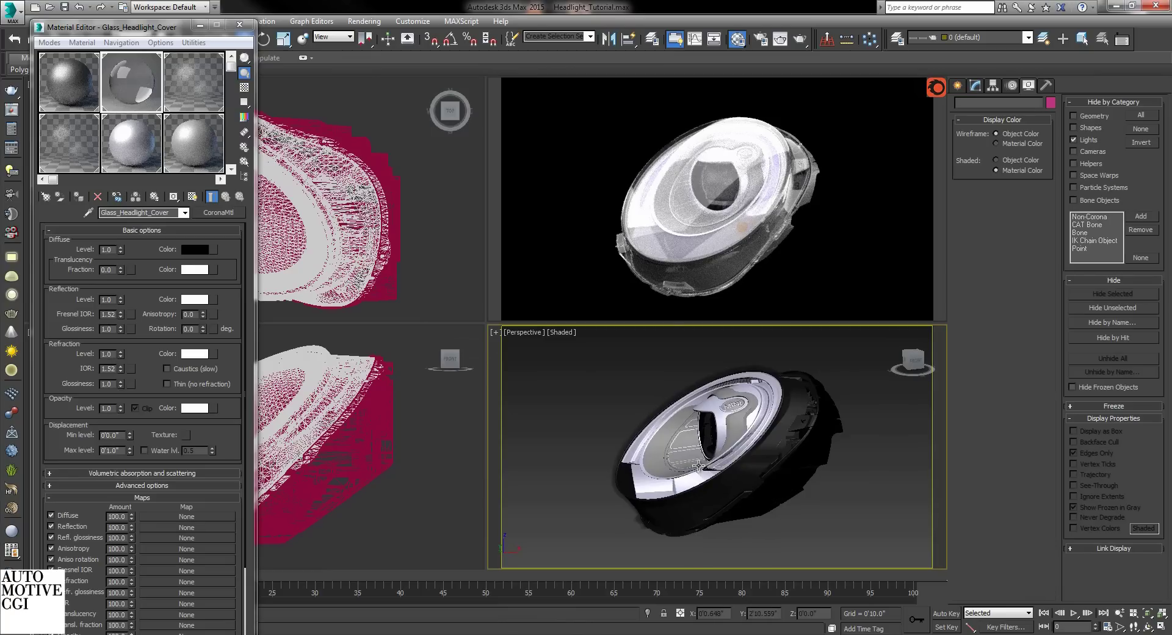
scroll(692, 466, up, 3)
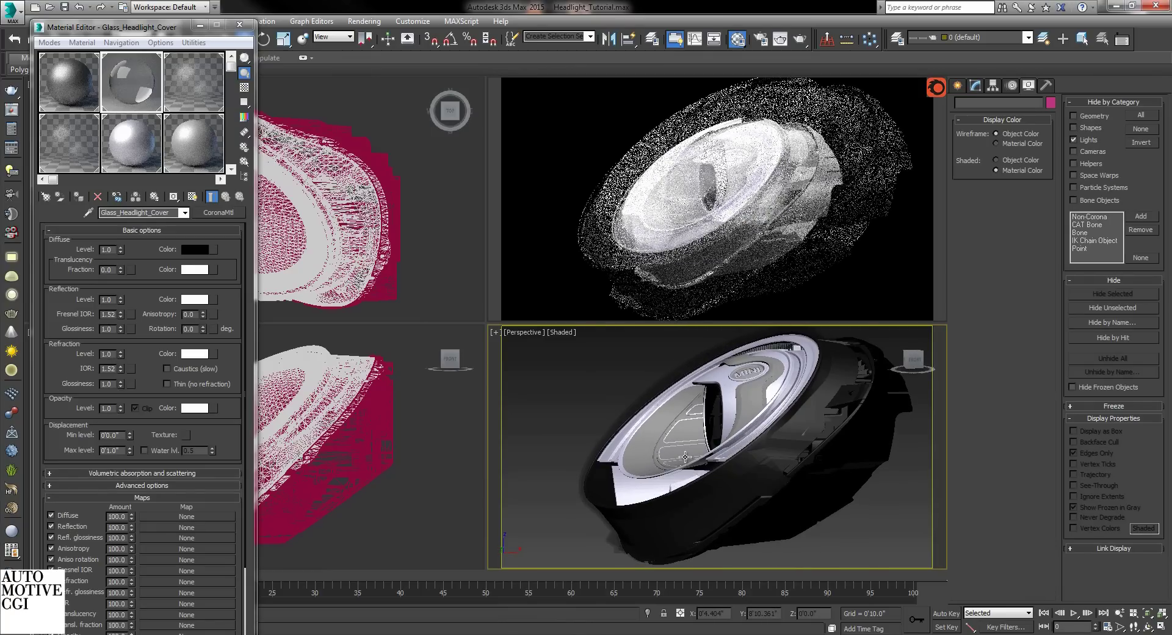
alt+middle_drag(692, 466, 692, 477)
scroll(693, 478, down, 3)
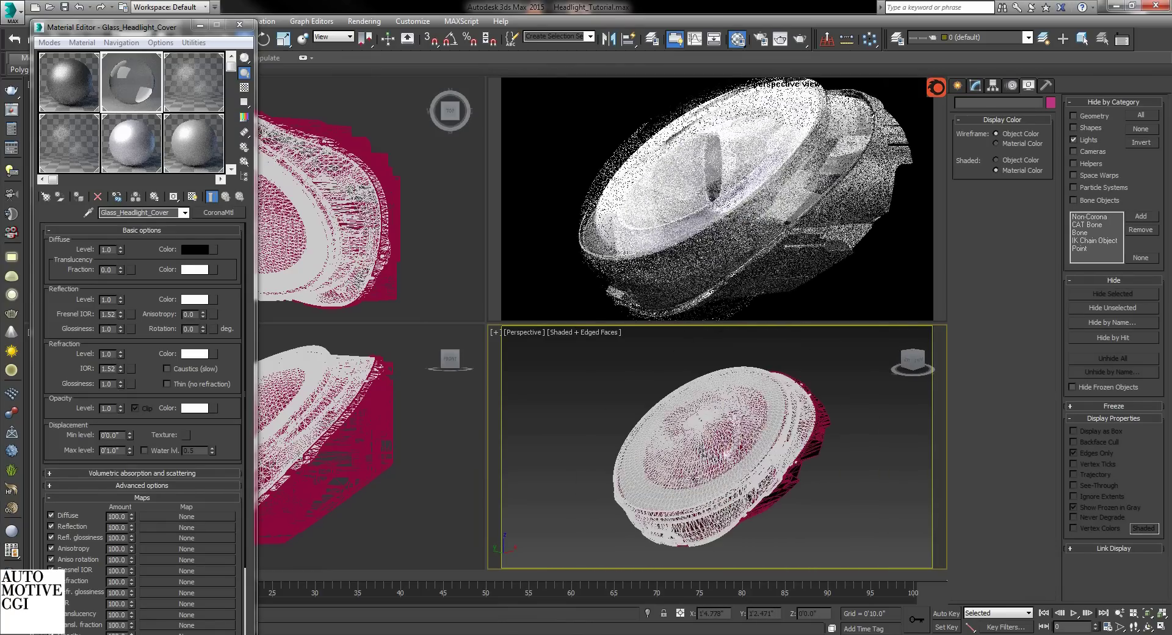
key(F4)
click(693, 477)
key(F4)
right_click(884, 434)
click(889, 395)
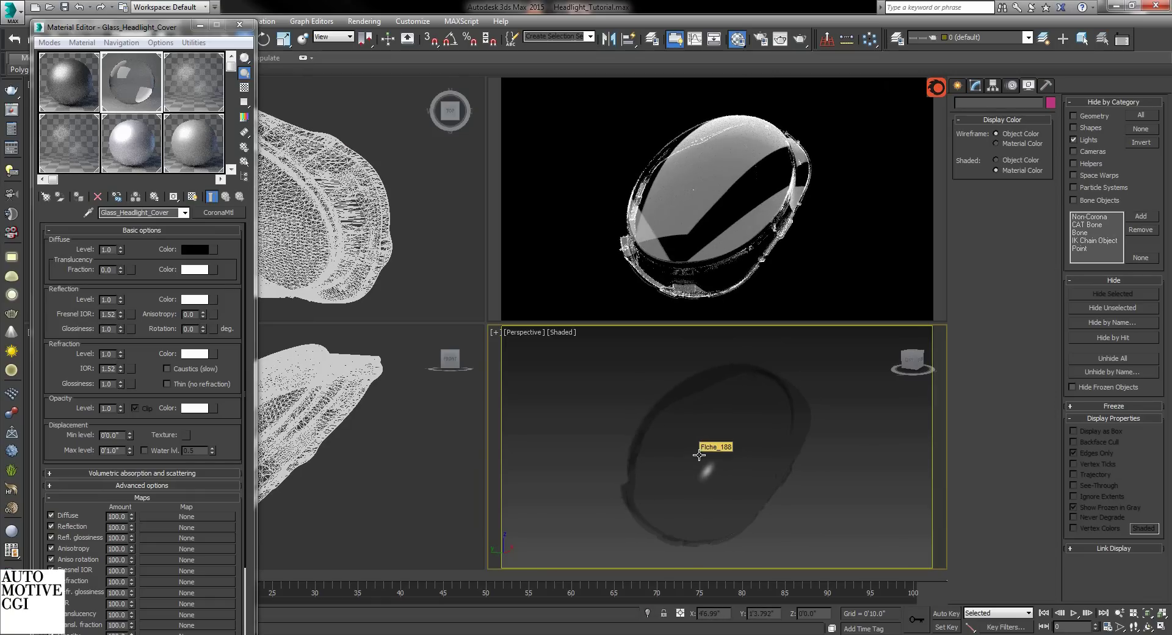
- Switch the Top and Front viewports from wireframe to shaded display and get ready to create standard primitives
click(957, 86)
click(962, 105)
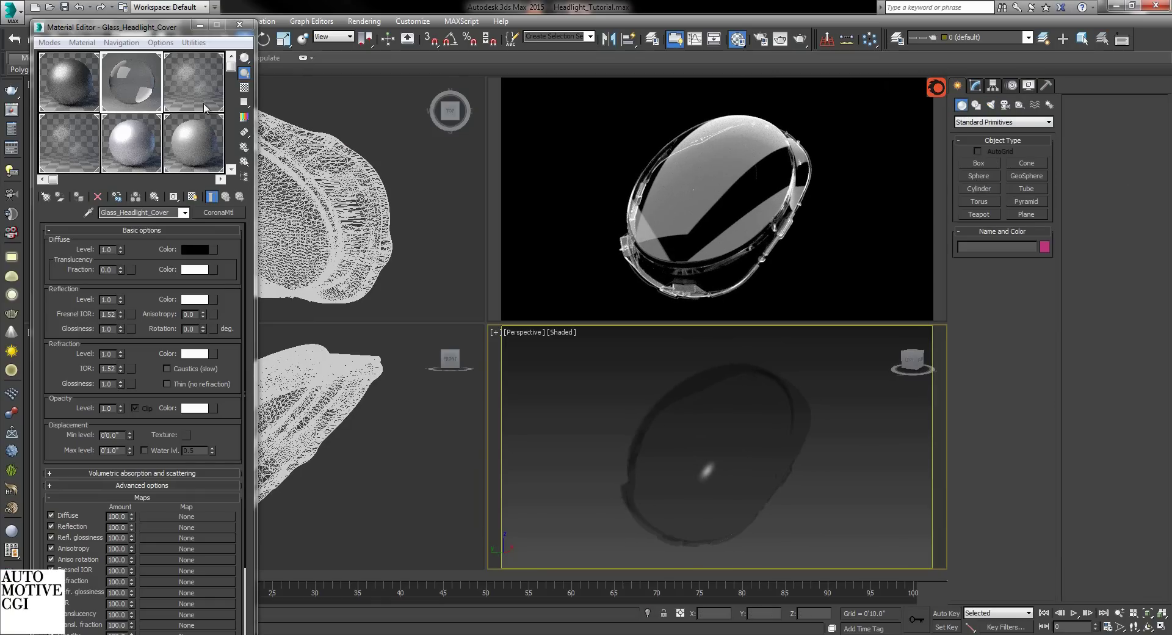
scroll(363, 228, down, 5)
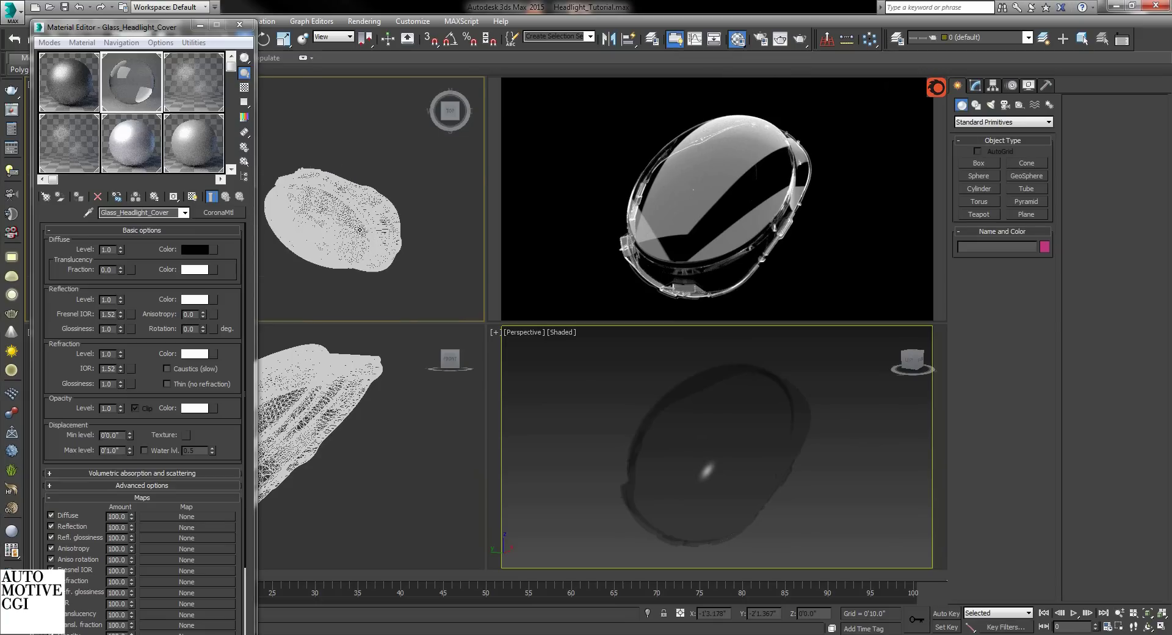
key(F3)
middle_drag(372, 226, 374, 225)
middle_drag(299, 426, 306, 429)
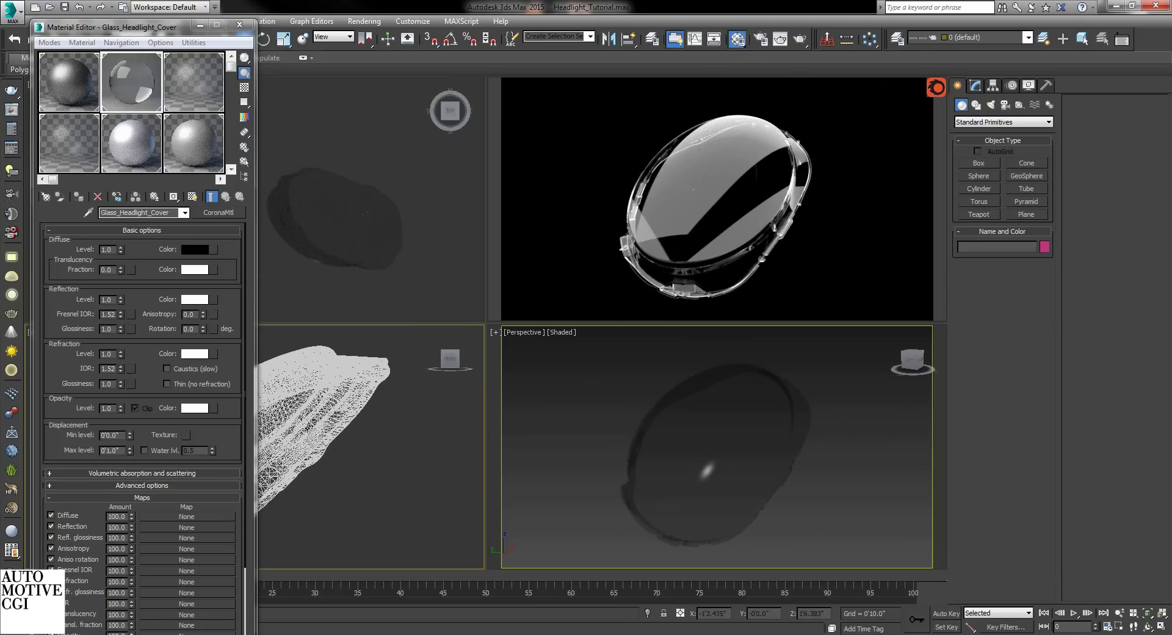
key(F3)
- Create a sphere in the Top viewport, align it to the headlight cover and move it behind the glass
click(970, 179)
drag(381, 200, 400, 176)
right_click(399, 176)
key(shift+a)
click(754, 518)
click(366, 201)
drag(356, 201, 393, 185)
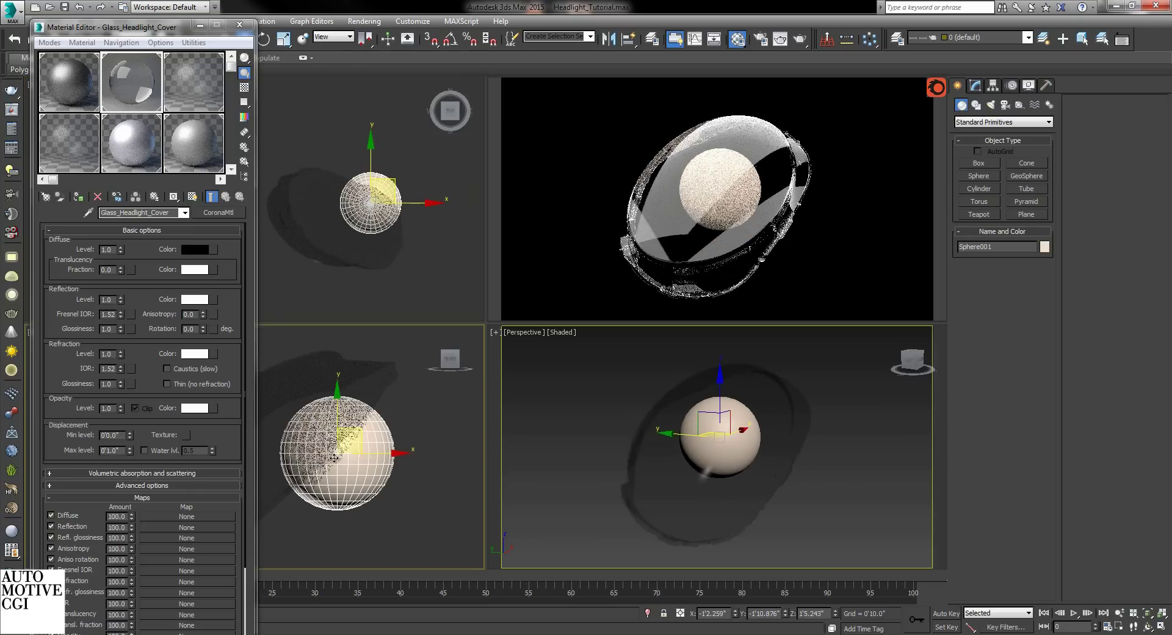
drag(337, 411, 338, 432)
right_click(754, 423)
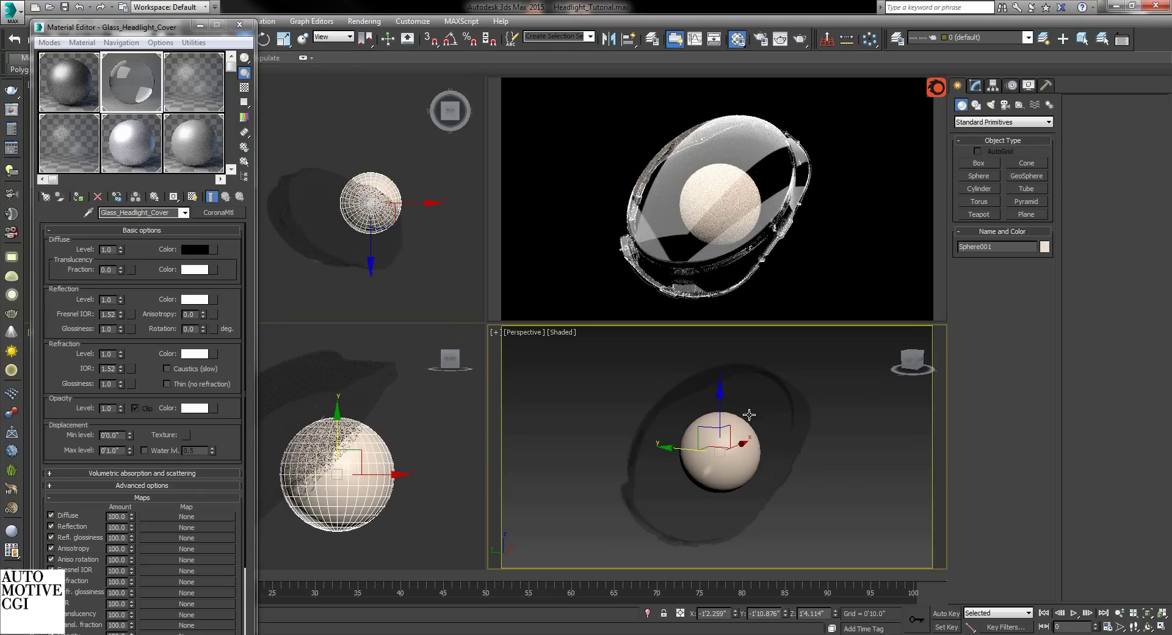
- Hide the headlight cover to compare the sphere without glass in front of it, and undo the hiding
click(779, 410)
right_click(819, 380)
click(819, 379)
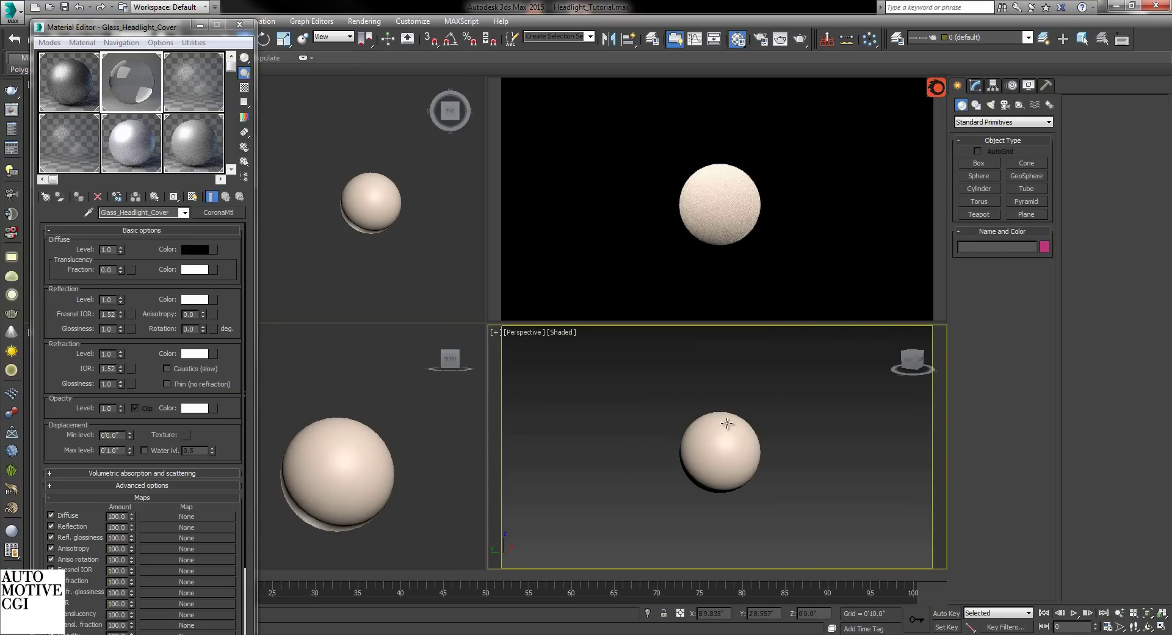
key(ctrl+z)
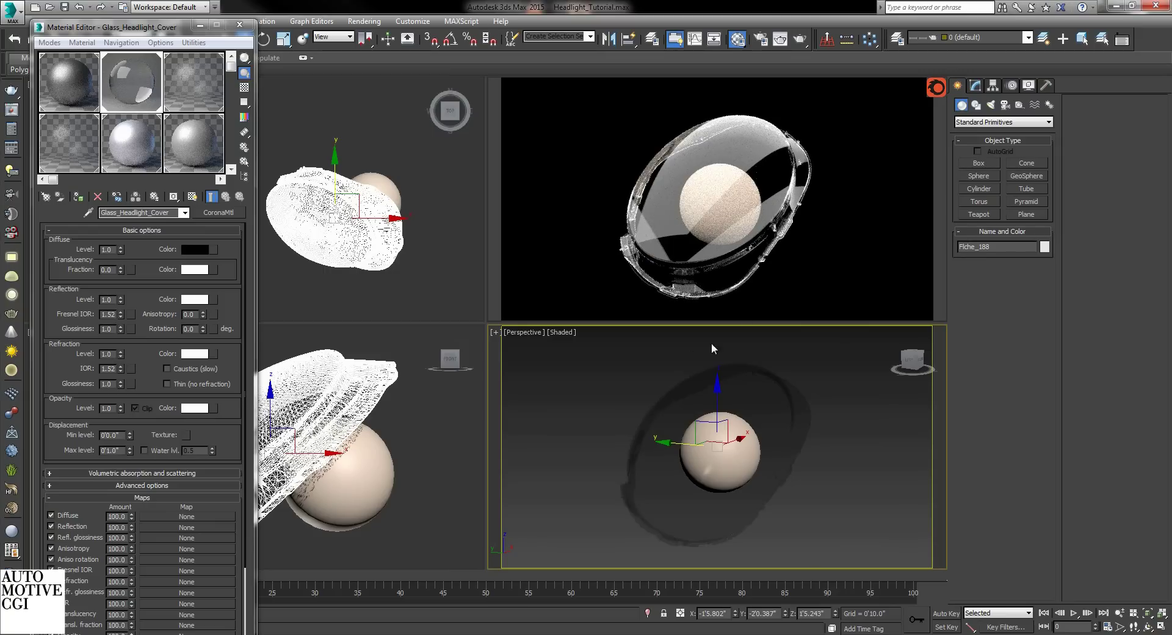
- In Element mode, delete every part of the cover except its front glass elements, undo the deletion and leave sub-object editing
click(975, 86)
key(5)
click(715, 429)
ctrl+click(712, 421)
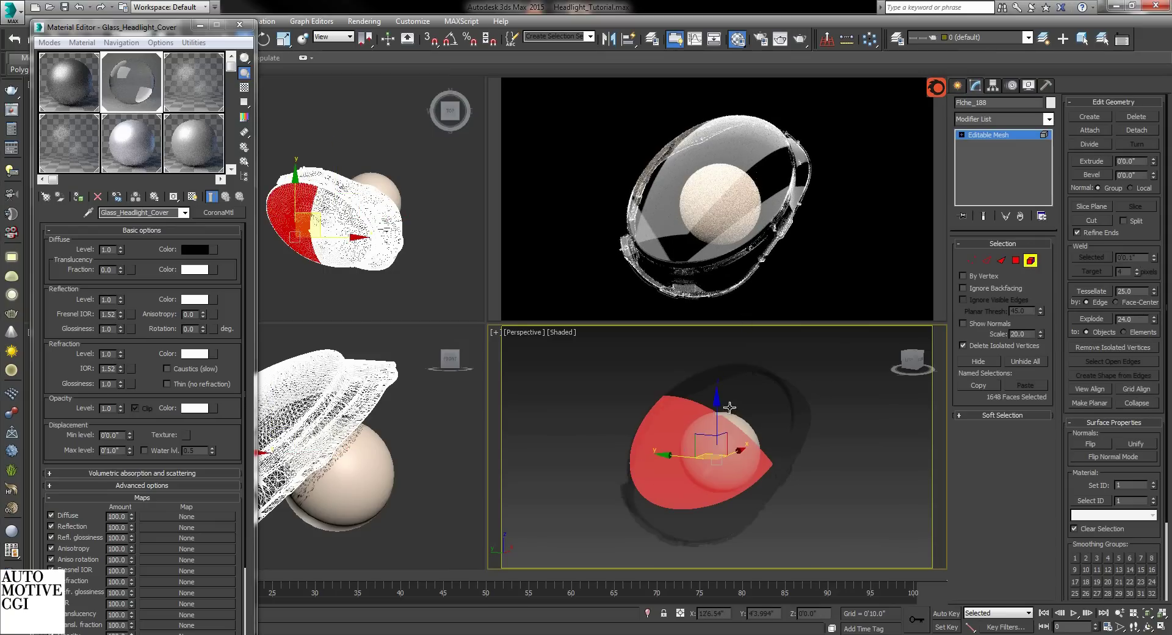
ctrl+click(718, 404)
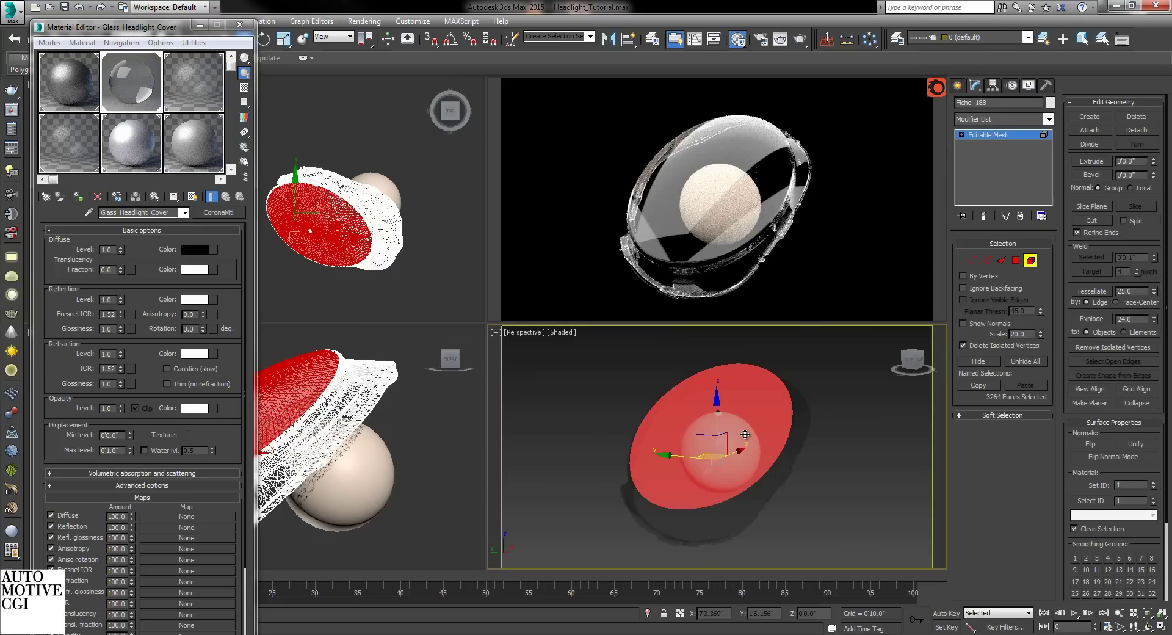
key(Delete)
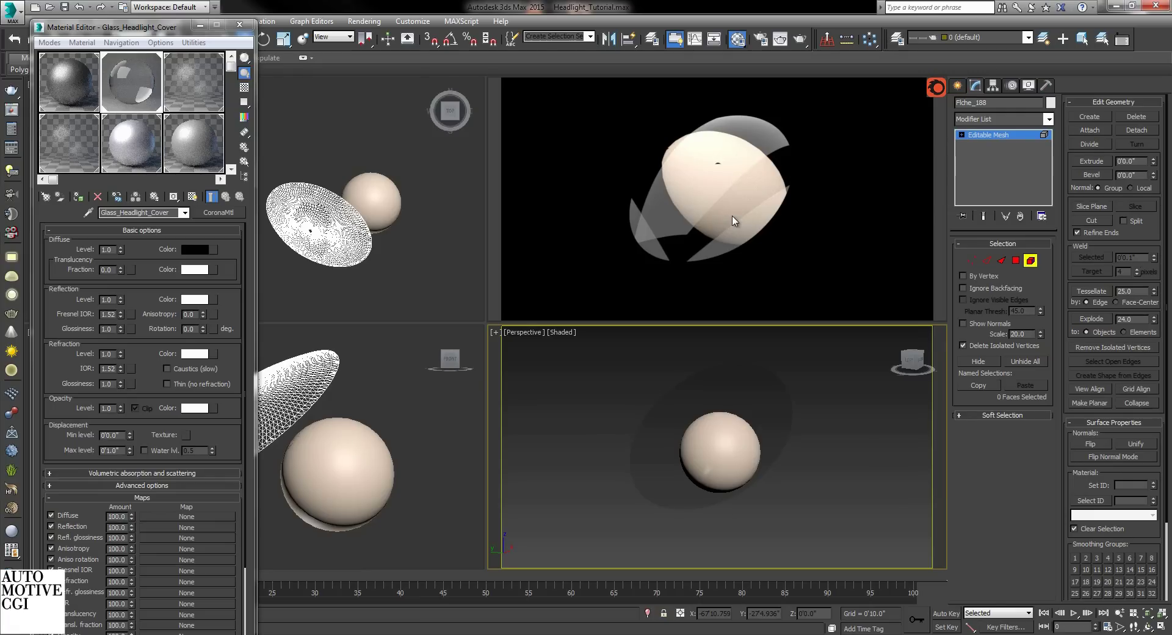
key(ctrl+z)
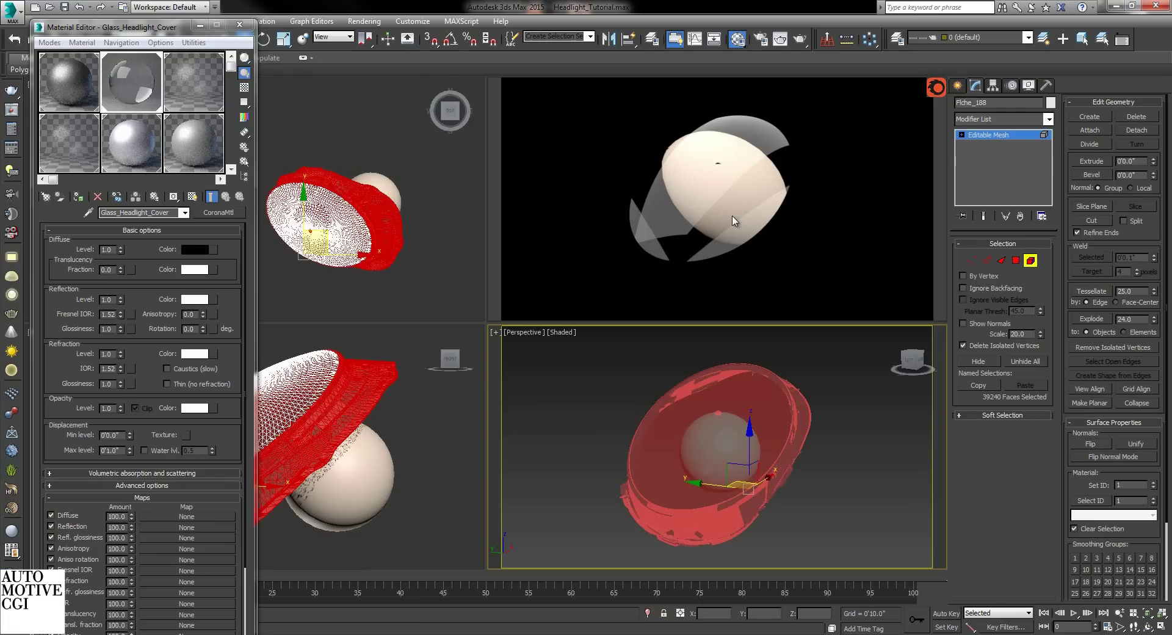
click(1030, 260)
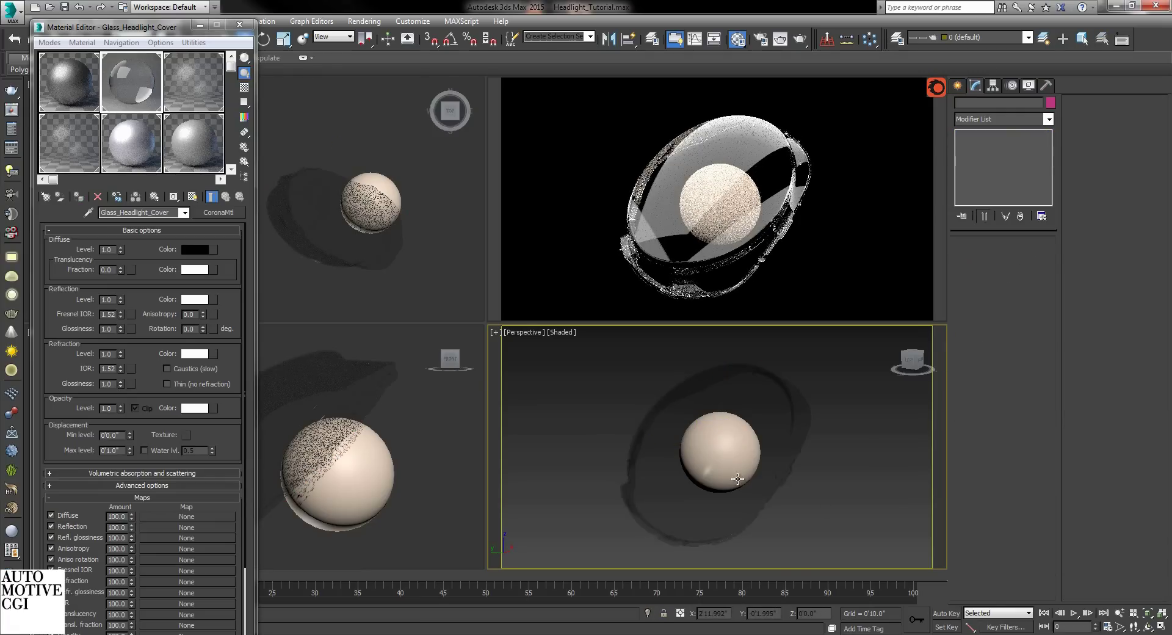
- Delete the test sphere and end the isolation of the headlight cover
click(737, 438)
key(Delete)
right_click(845, 474)
click(885, 390)
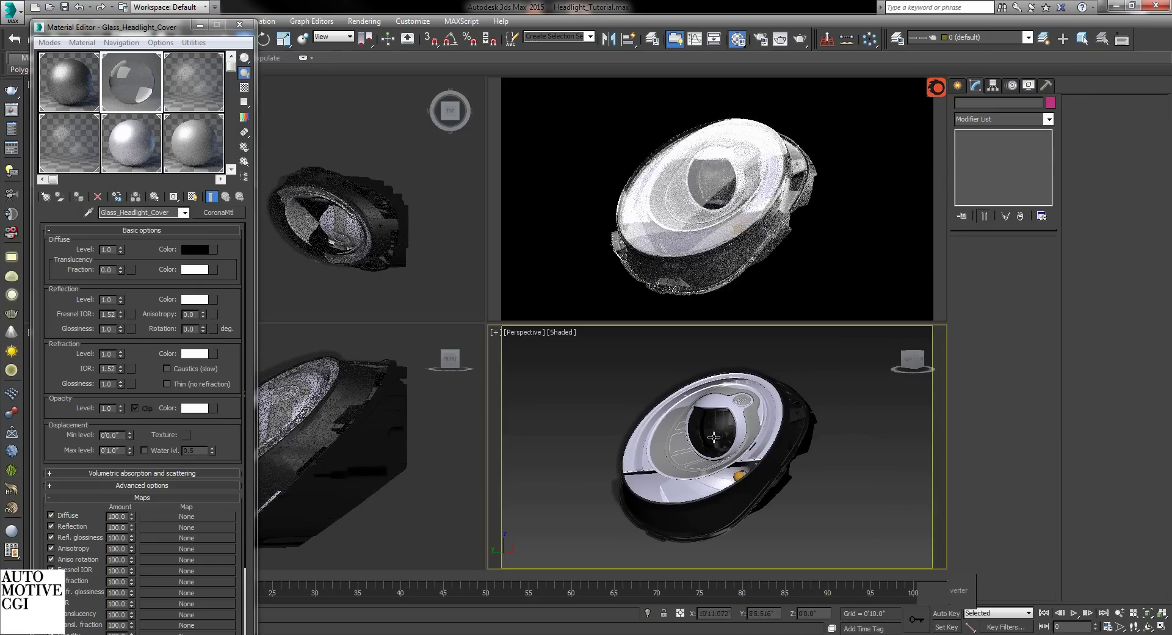
- Show the background in the glass sample and assign the Headlight_Oil_Map gradient ramp from the Corona_Automotive.mat library to the refraction color
click(244, 87)
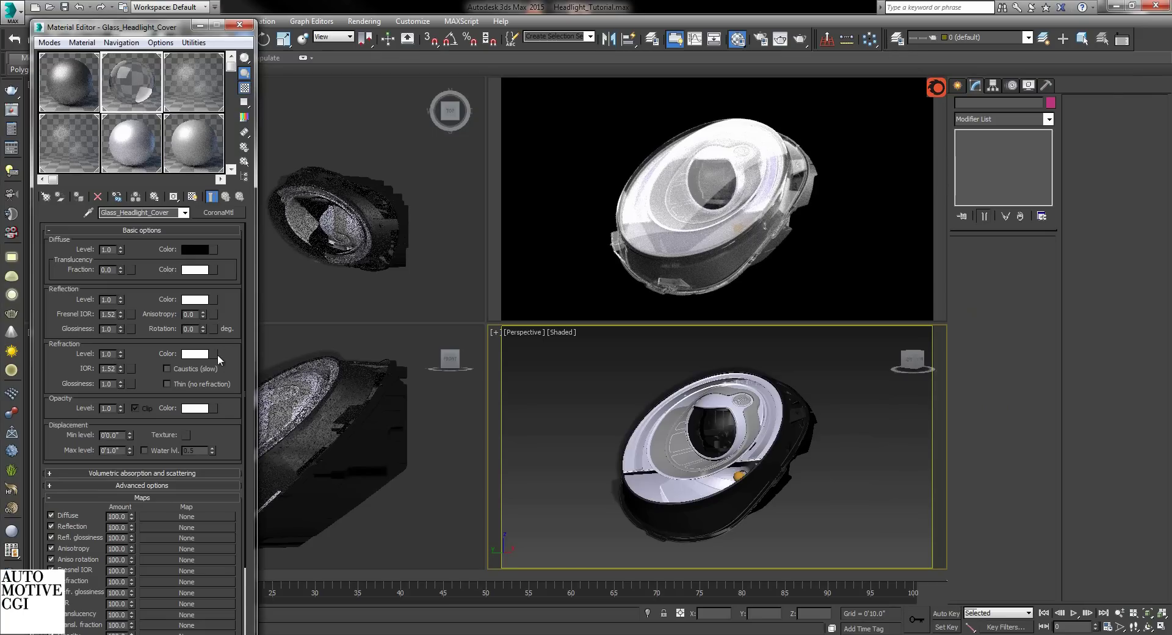
click(216, 353)
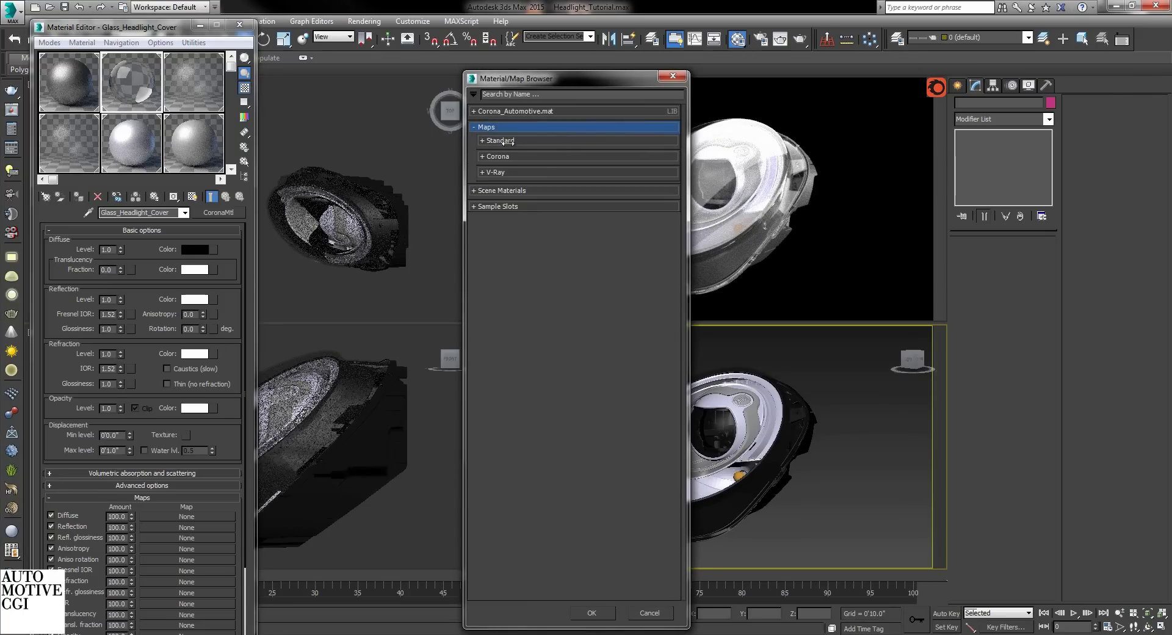
click(509, 141)
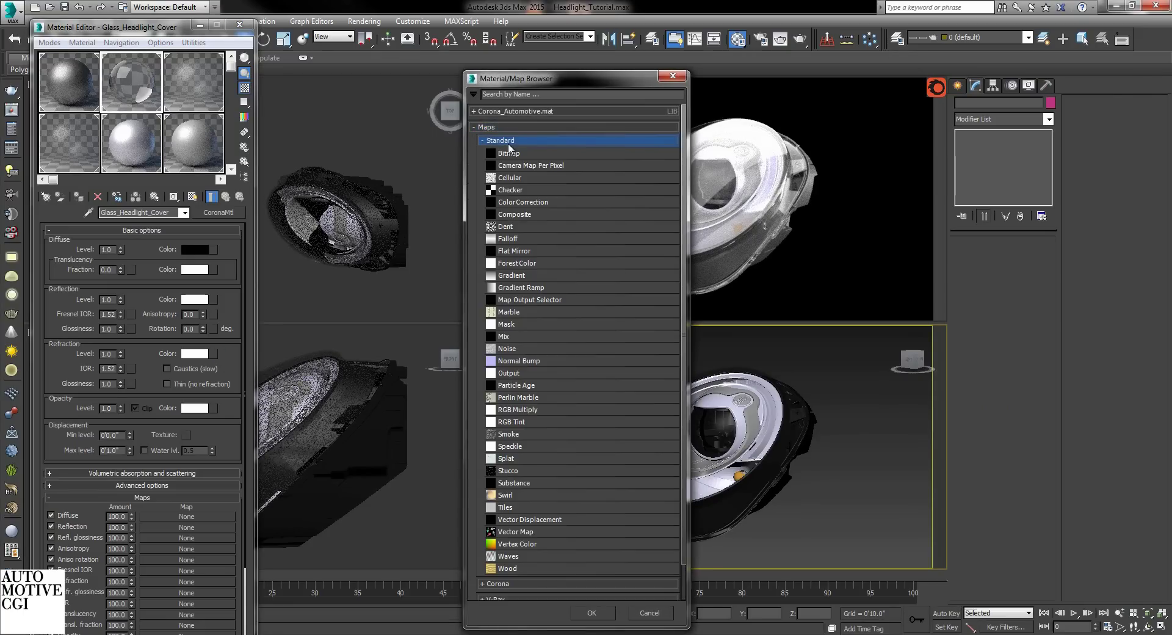
click(521, 112)
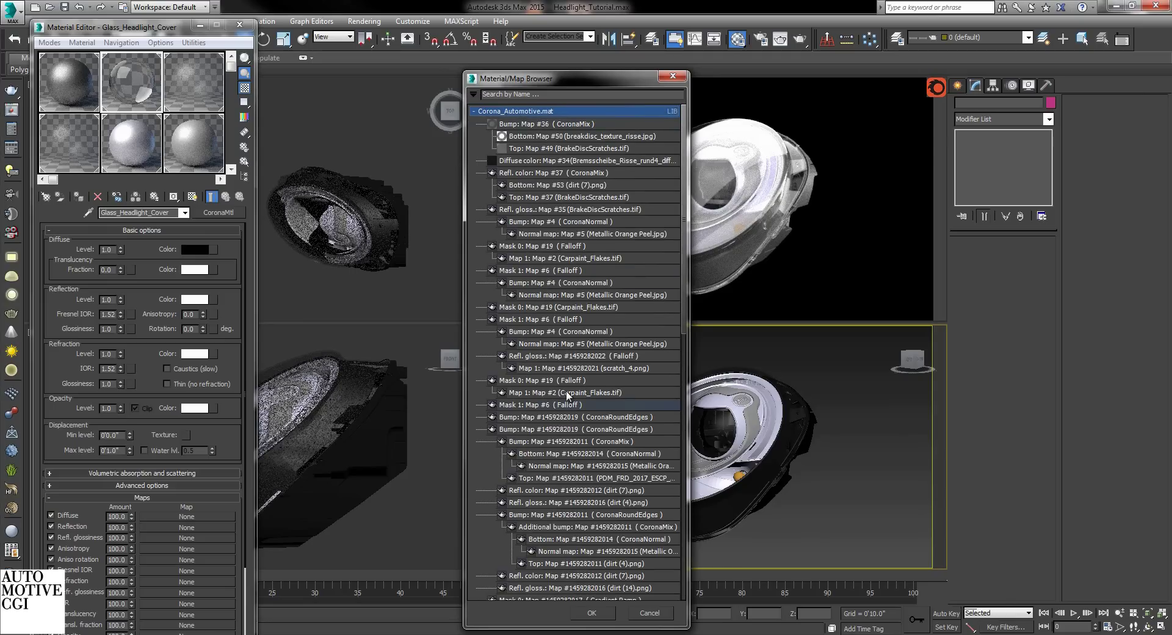
drag(686, 321, 679, 565)
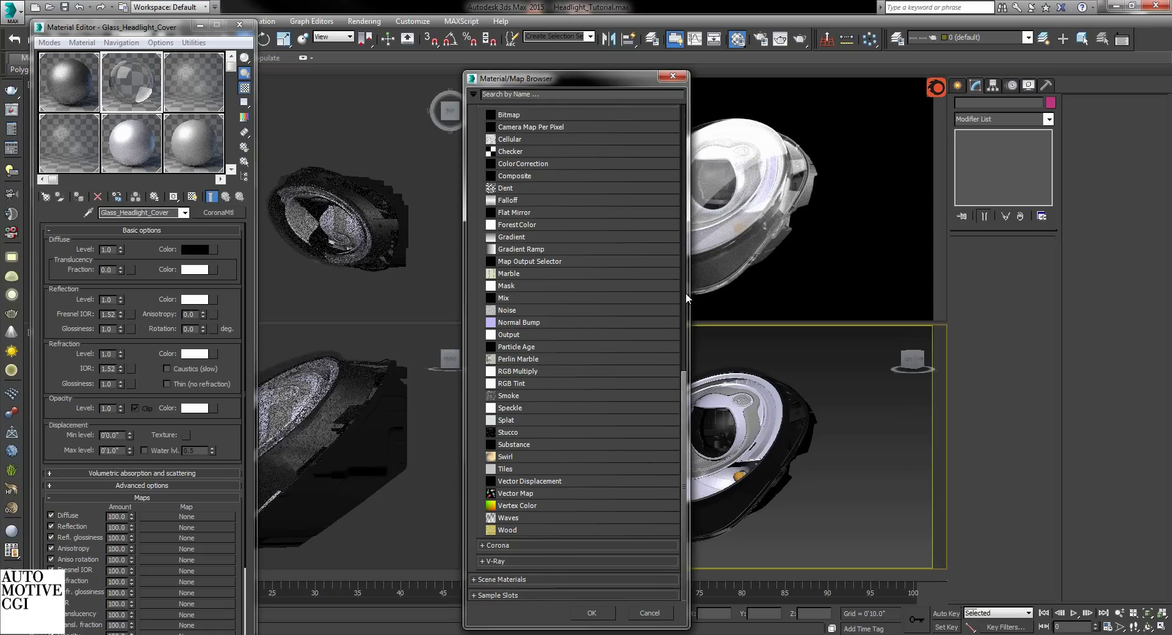
click(683, 269)
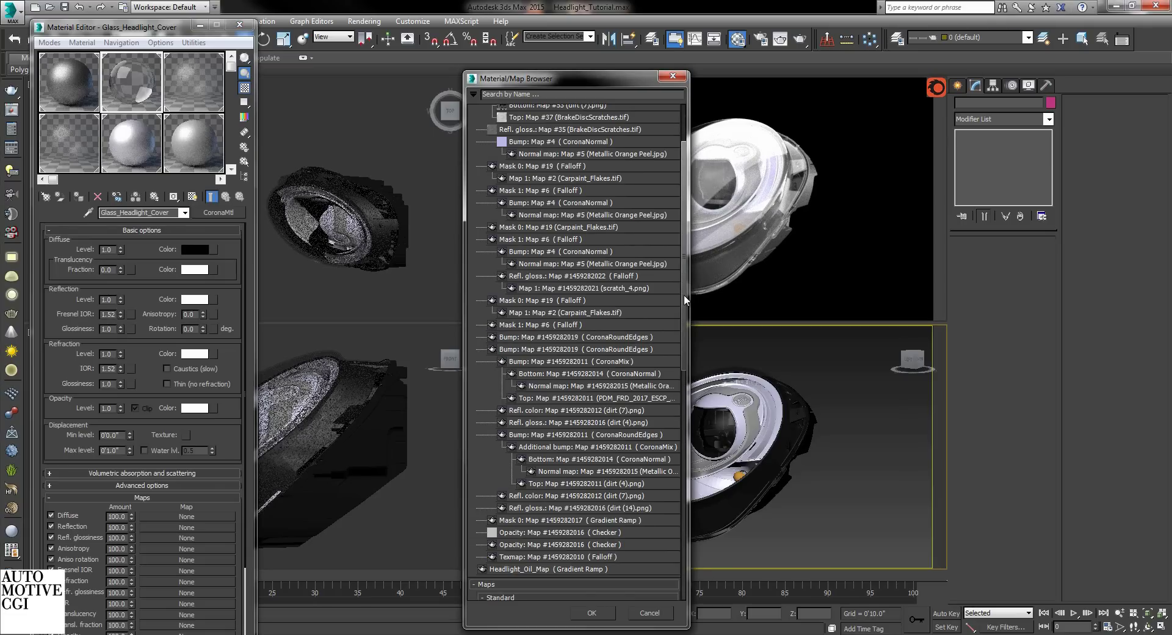
click(592, 264)
scroll(592, 263, down, 1)
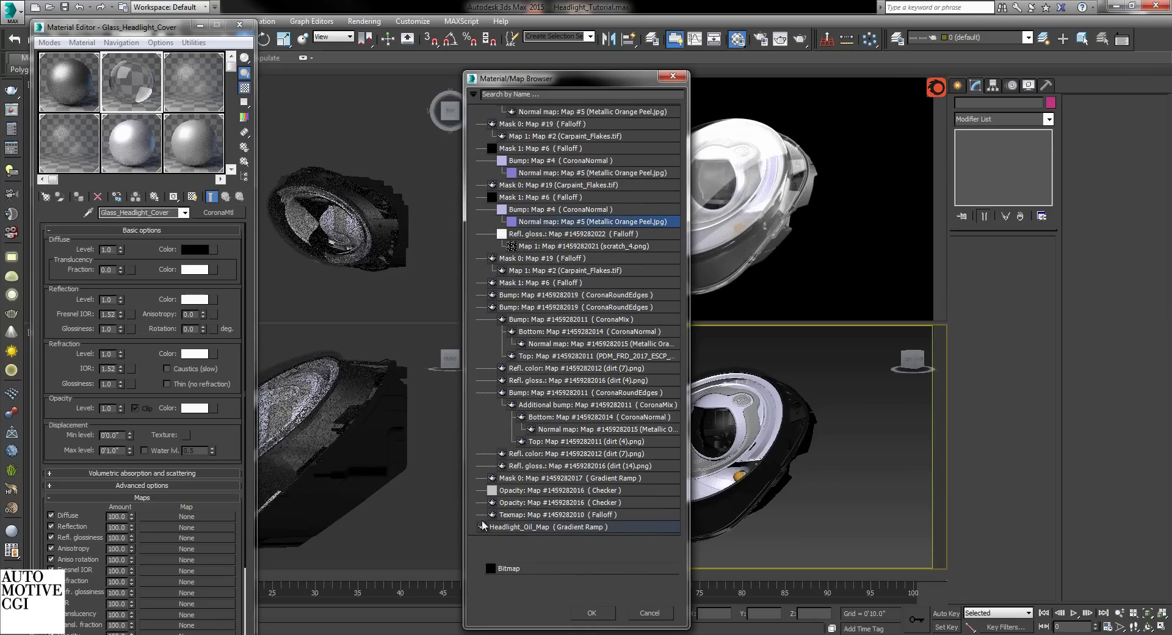
double_click(575, 527)
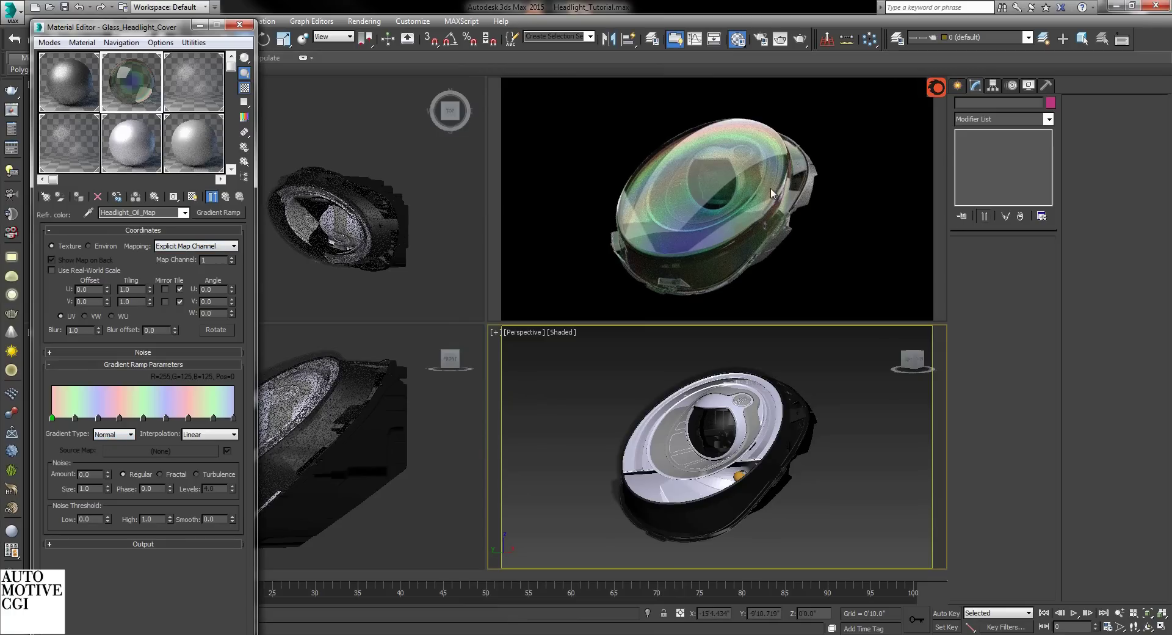
- Try refraction map amounts of 20 and 30 in Glass_Headlight_Cover, and restore the amount to 100
click(225, 196)
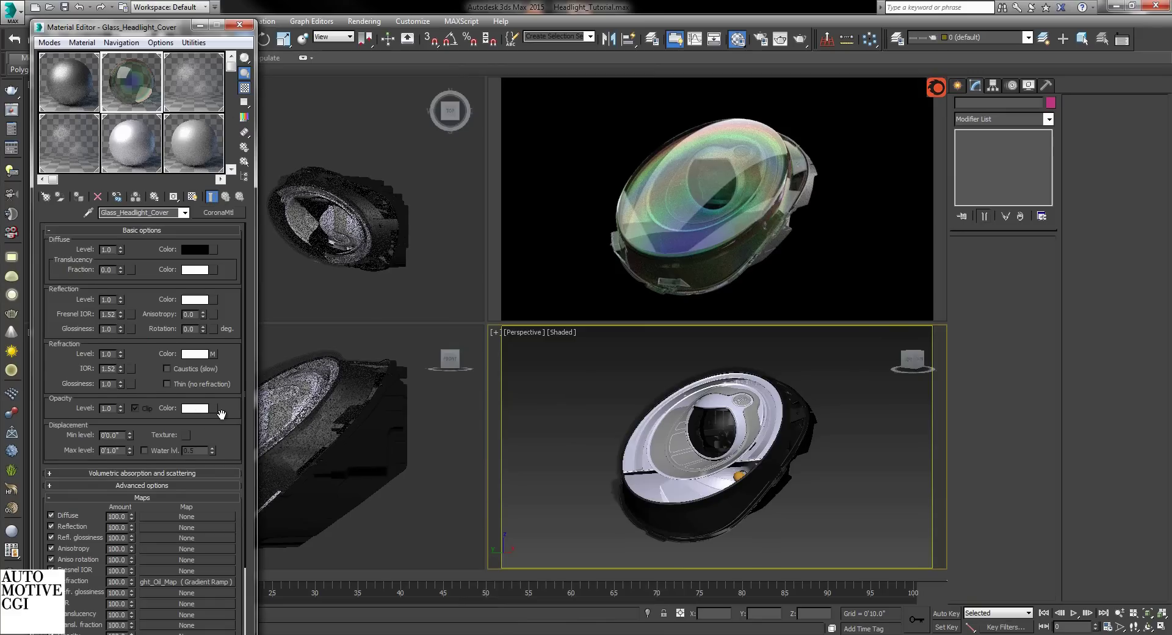
drag(200, 397, 235, 272)
double_click(116, 489)
text(20)
key(Return)
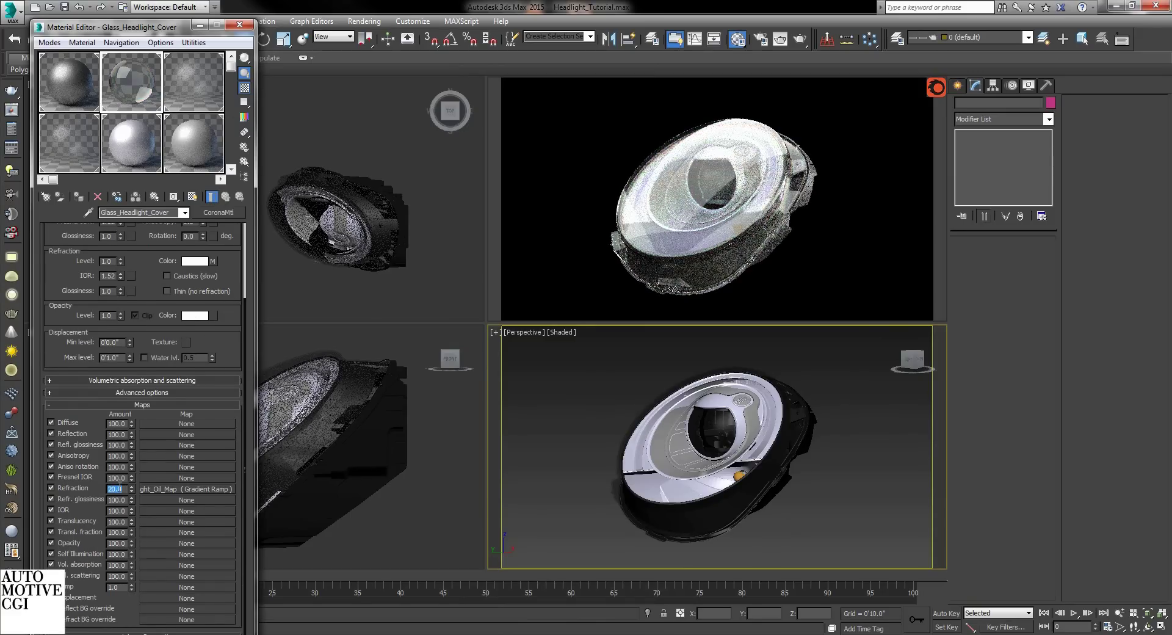
text(30)
key(Return)
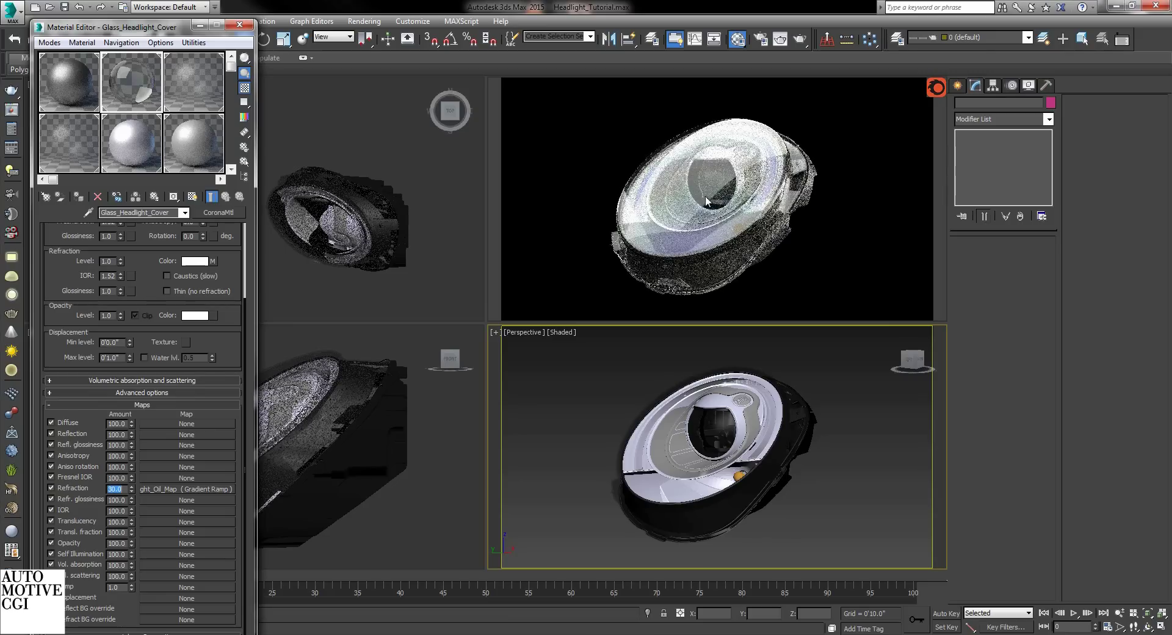
text(100)
key(Return)
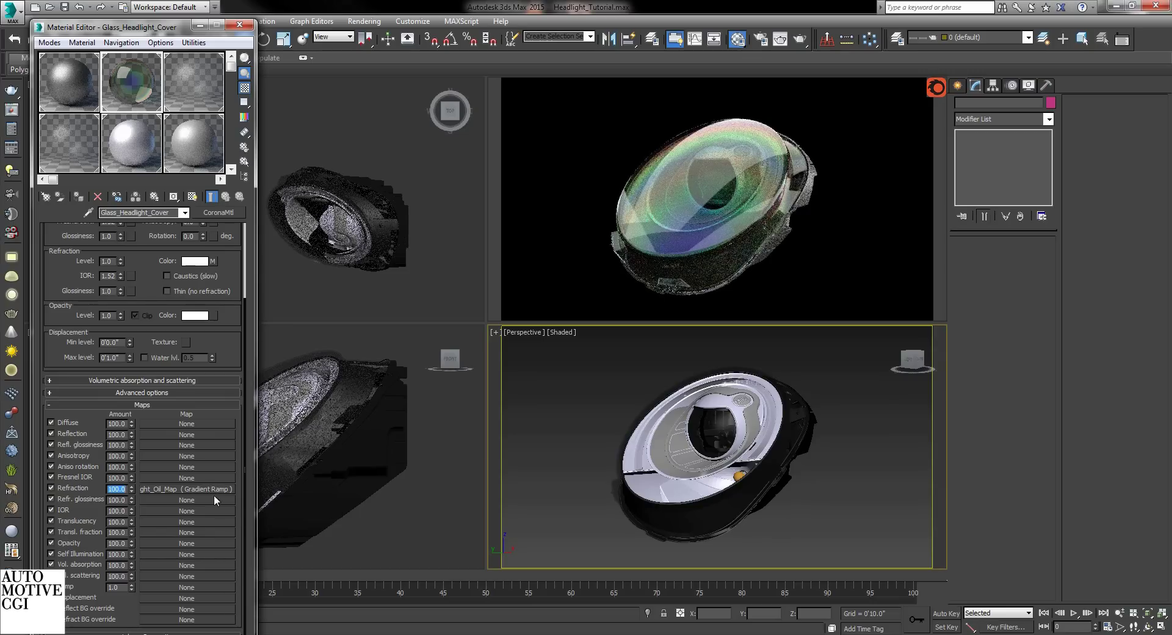
- Copy the gradient ramp from the Refraction map slot and replace it there with a standard Falloff map, discarding the old map
right_click(219, 488)
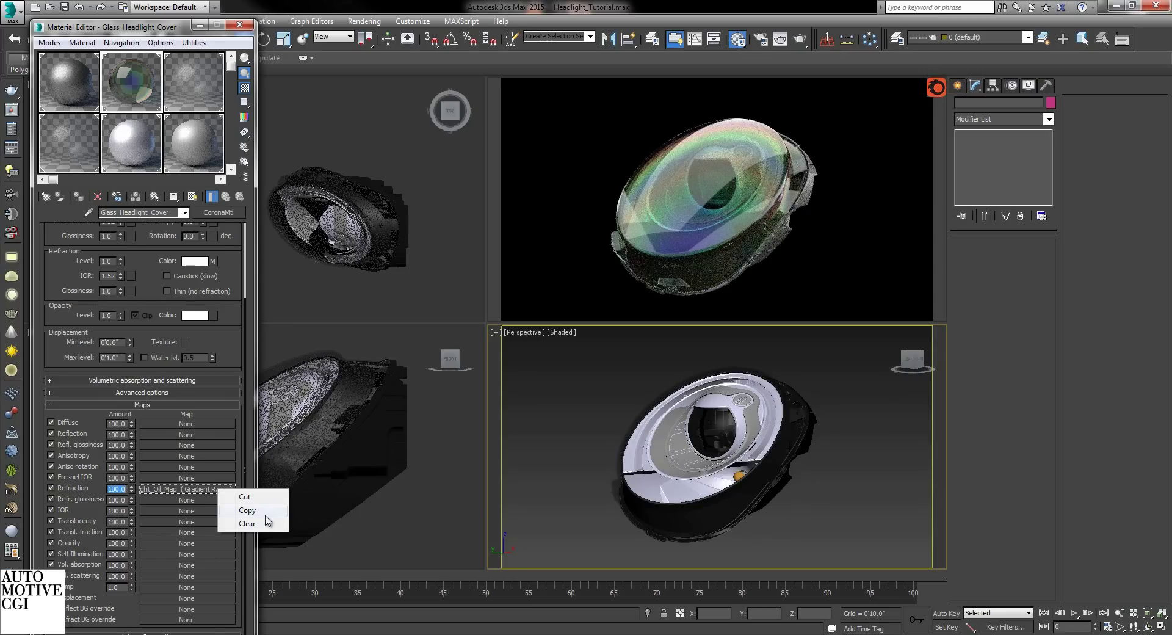
click(264, 512)
click(207, 488)
click(218, 212)
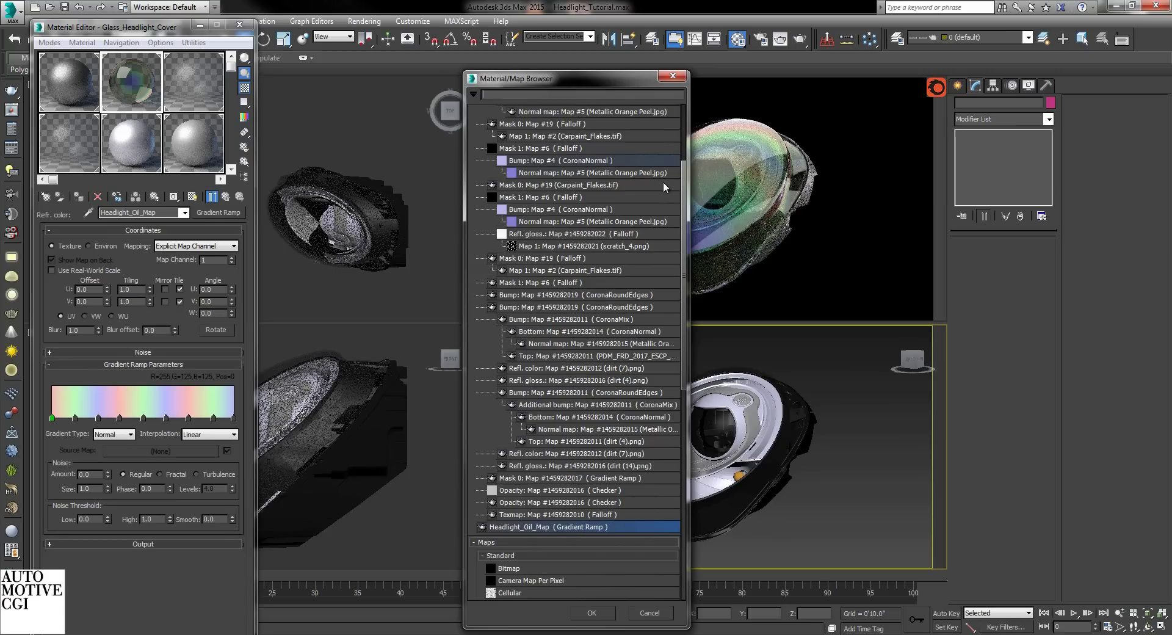
scroll(620, 205, up, 3)
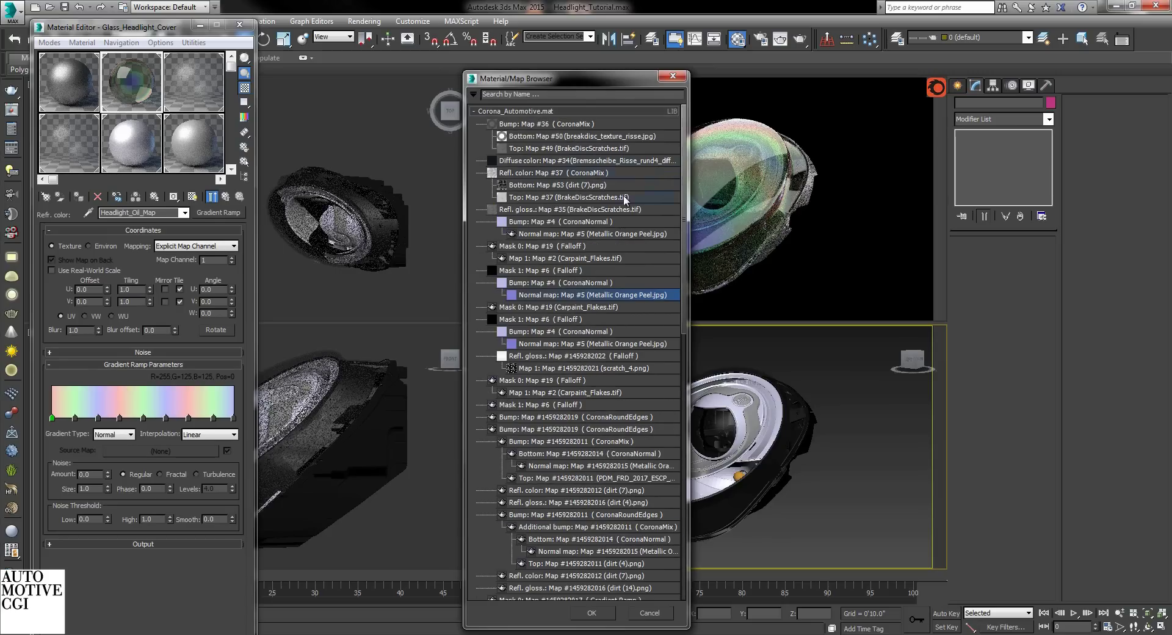
click(537, 109)
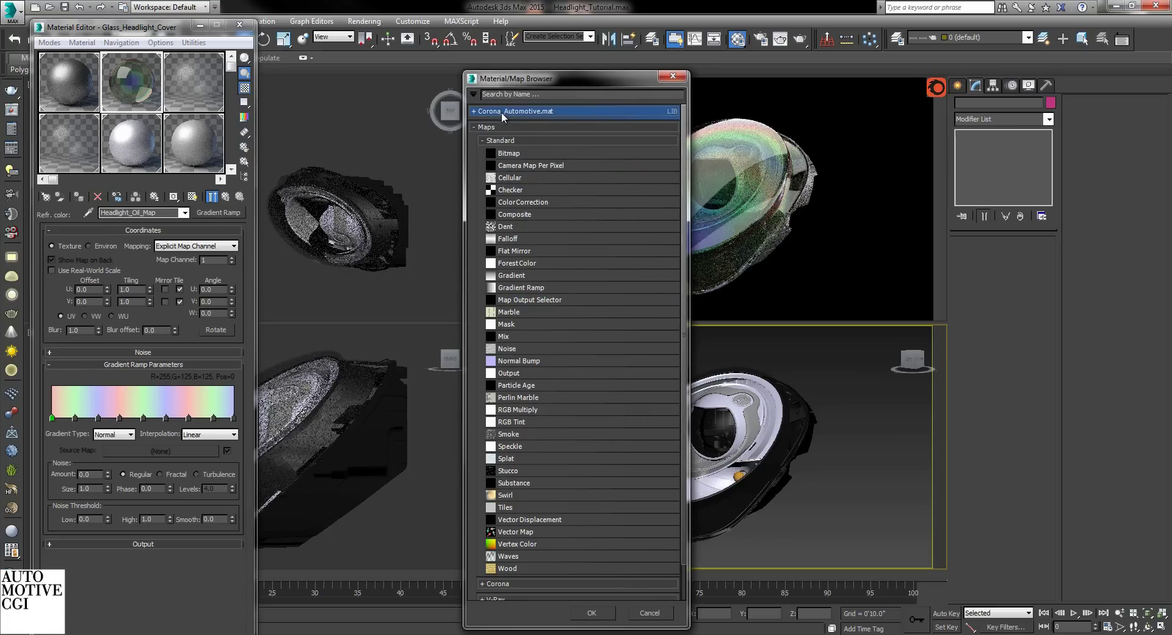
click(513, 335)
click(523, 384)
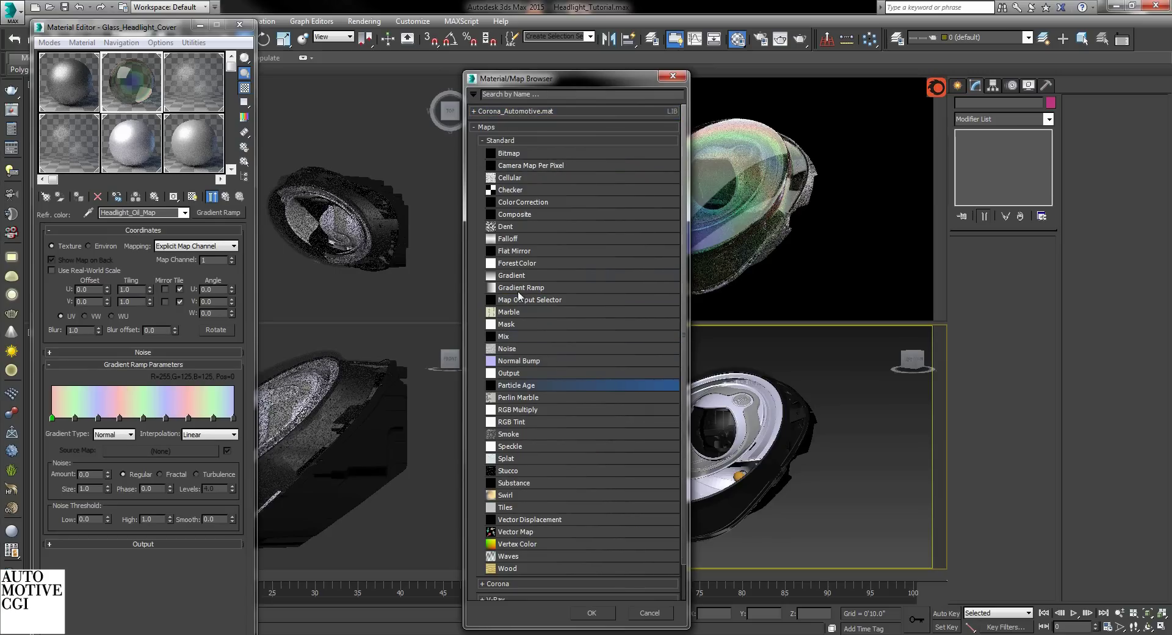
double_click(521, 237)
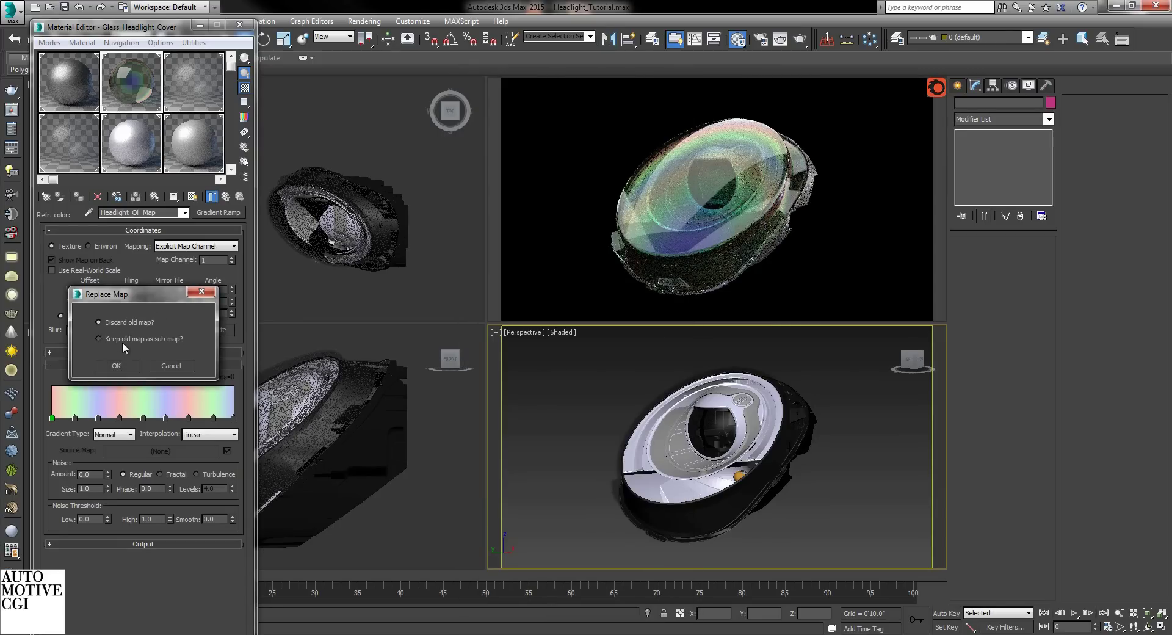
click(122, 363)
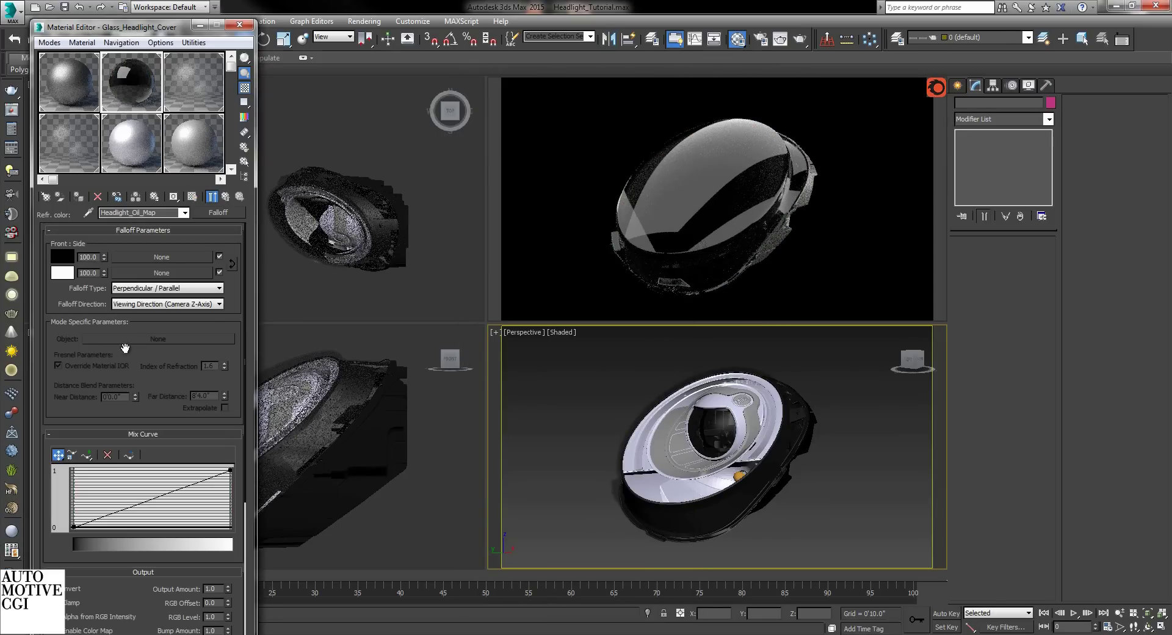
- Set the Falloff map's side color to red and its front color to blue
click(65, 274)
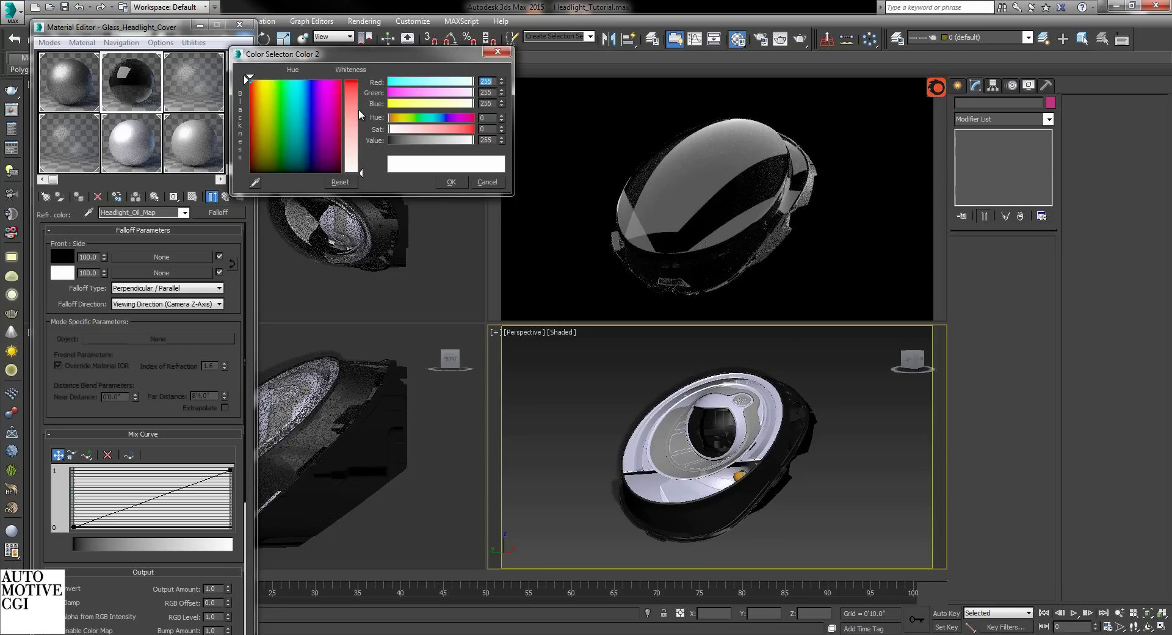
drag(367, 111, 365, 84)
click(62, 257)
click(308, 83)
click(452, 181)
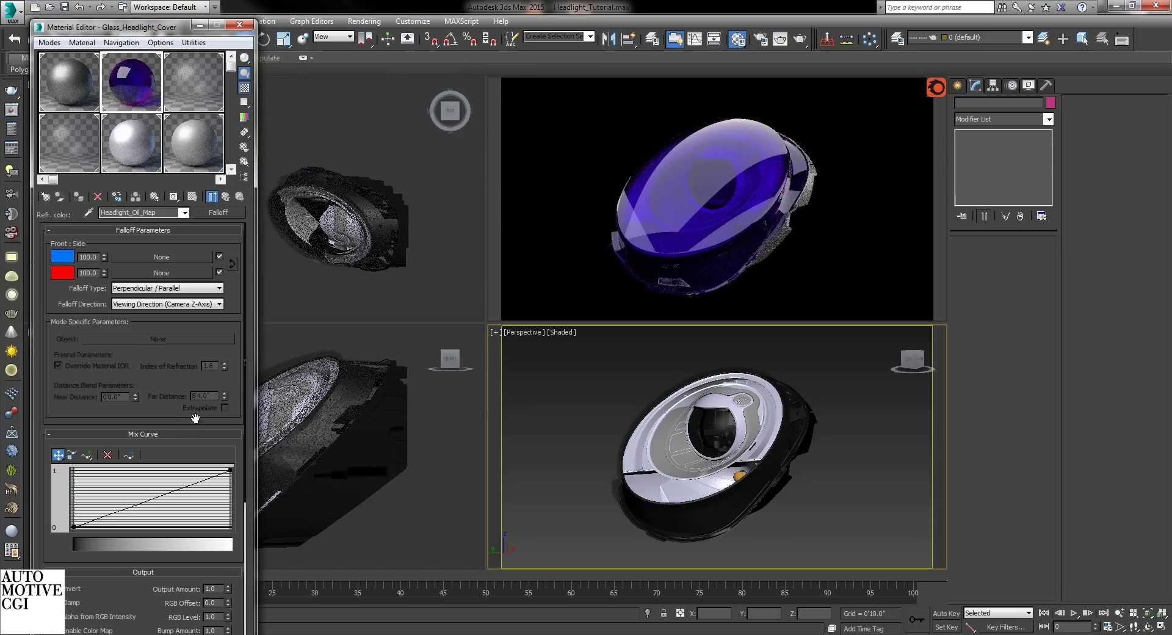
- Convert the end point of the Falloff mix curve to Bezier and pull its handle to bow the curve upward
right_click(230, 470)
click(277, 508)
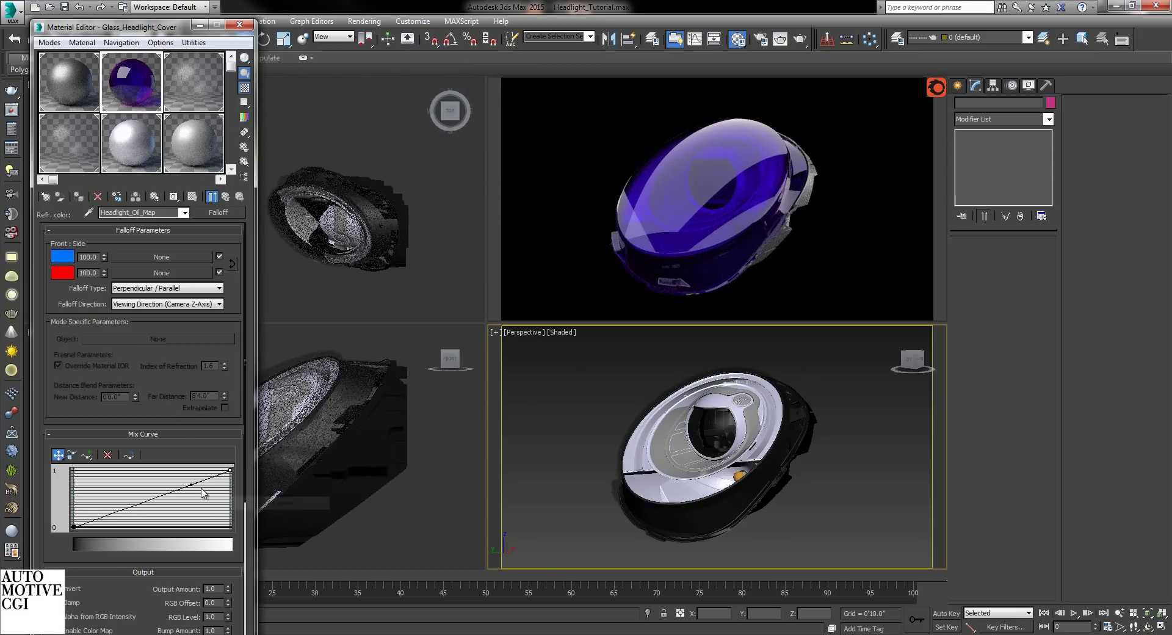
drag(191, 485, 109, 462)
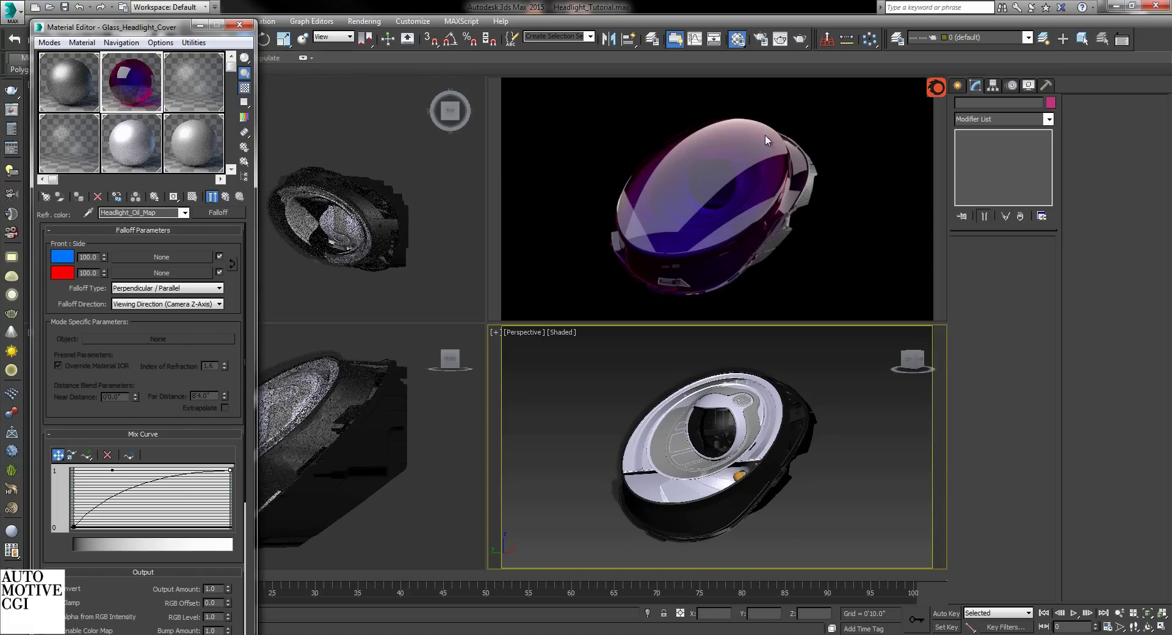
- Paste the copied gradient ramp into the Falloff side map slot and extend the mix curve's handle to the upper-left corner of the graph
right_click(160, 271)
click(182, 277)
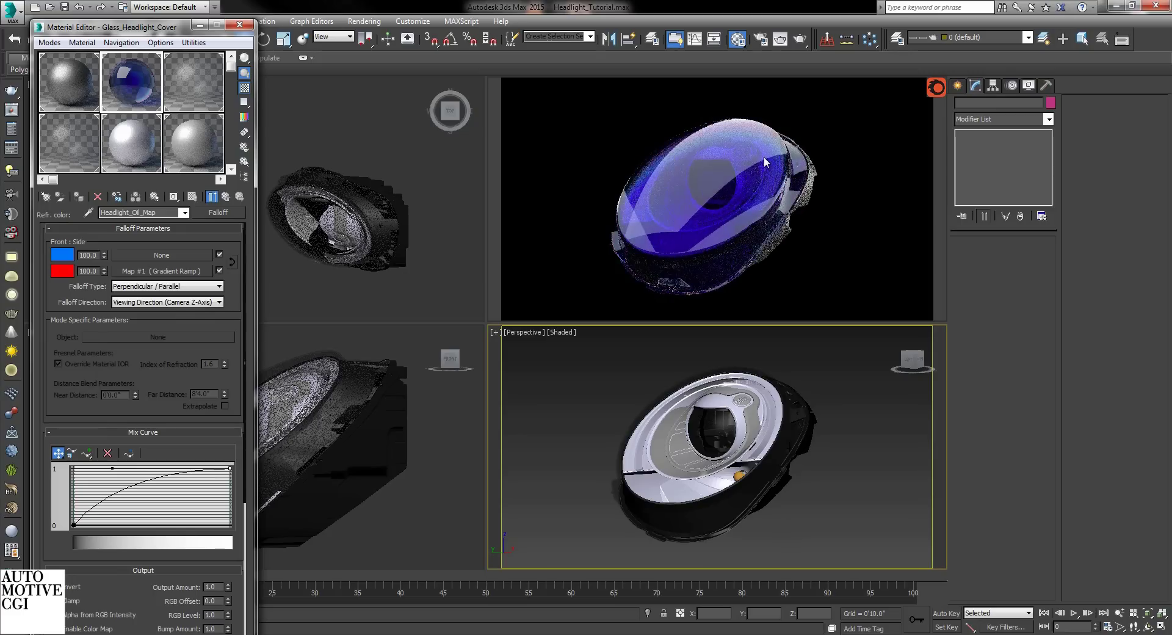
drag(113, 468, 74, 468)
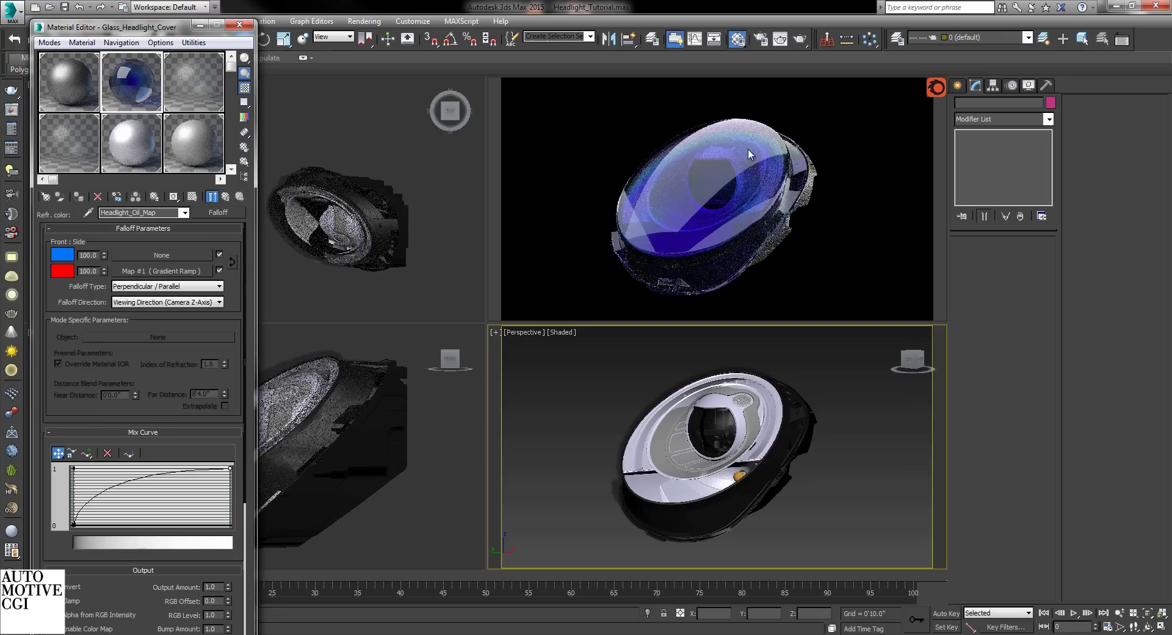
- Set both the front and side colors of the Falloff map to pure white
click(70, 256)
drag(305, 124, 301, 176)
drag(442, 141, 473, 139)
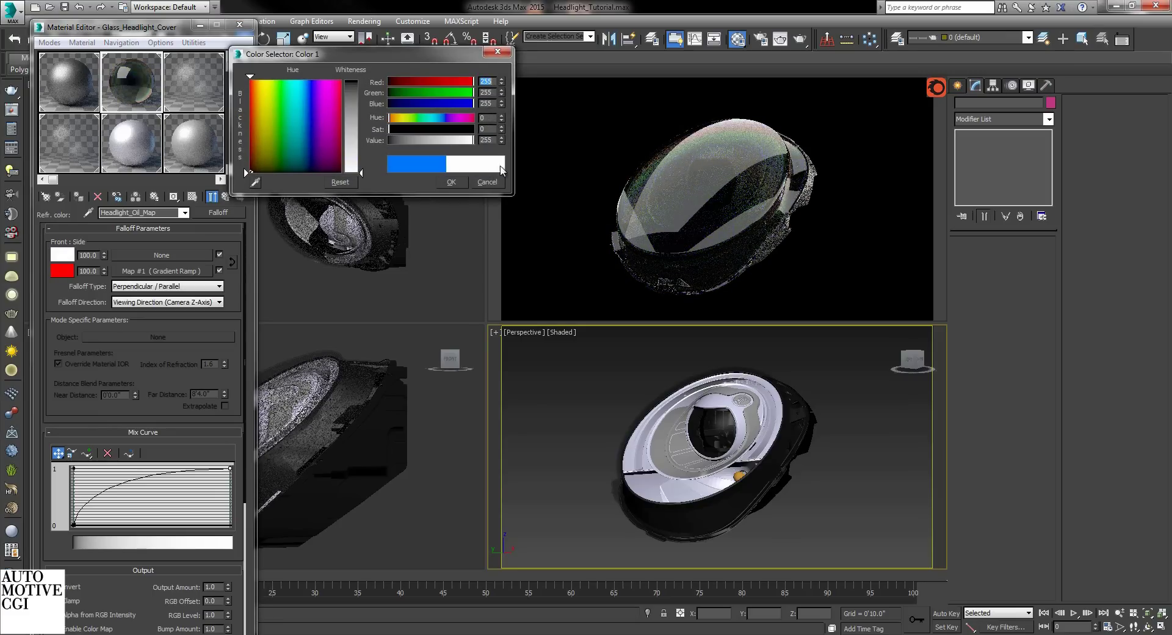
click(456, 179)
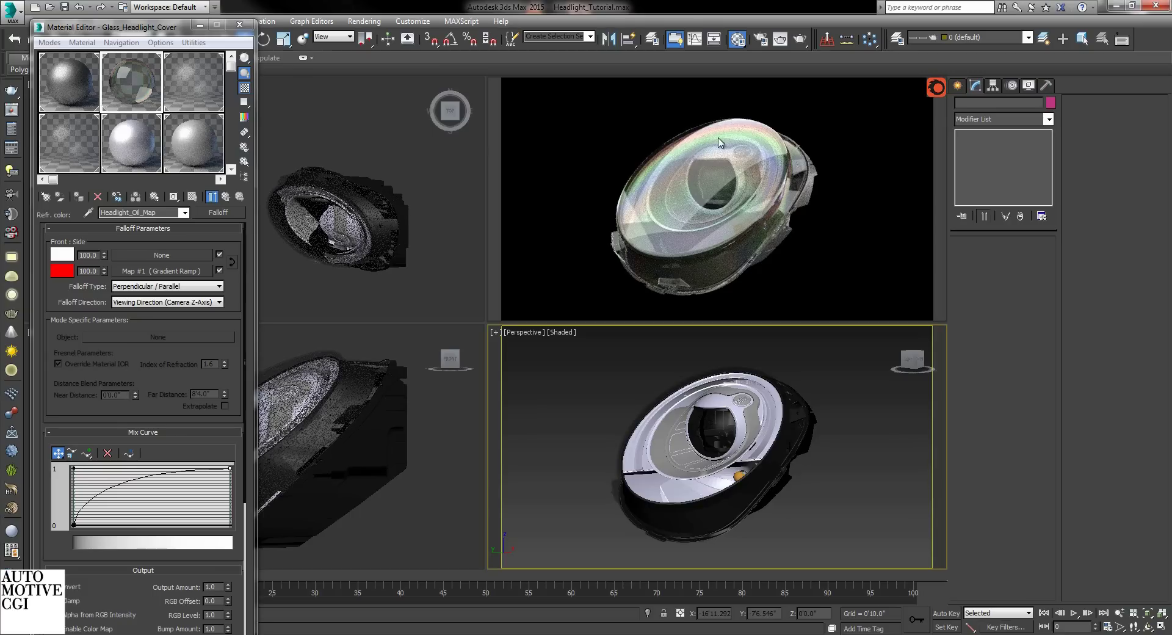
click(63, 271)
drag(361, 79, 370, 171)
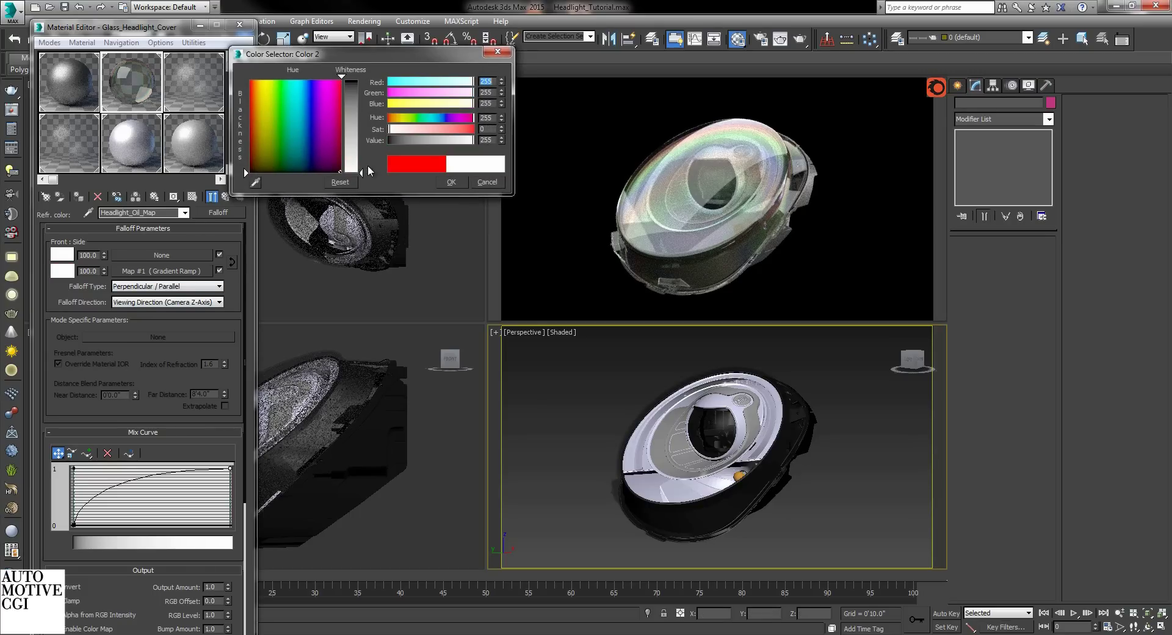
click(451, 182)
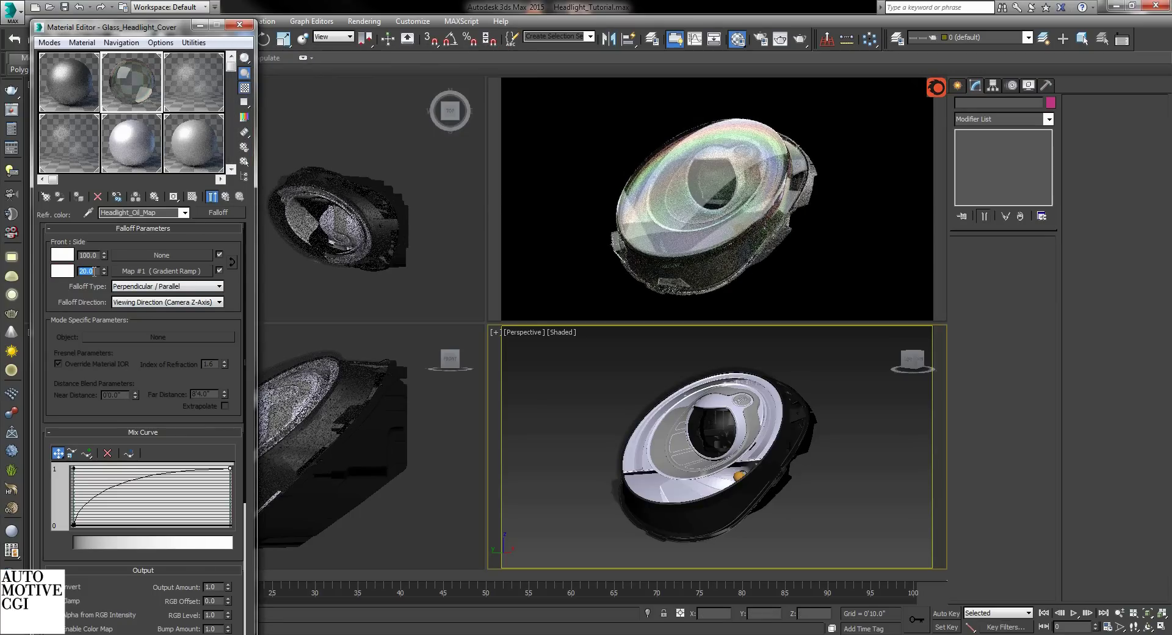
- Set the amount of the Falloff's side gradient ramp to 30 and return to the parent glass material
text(5)
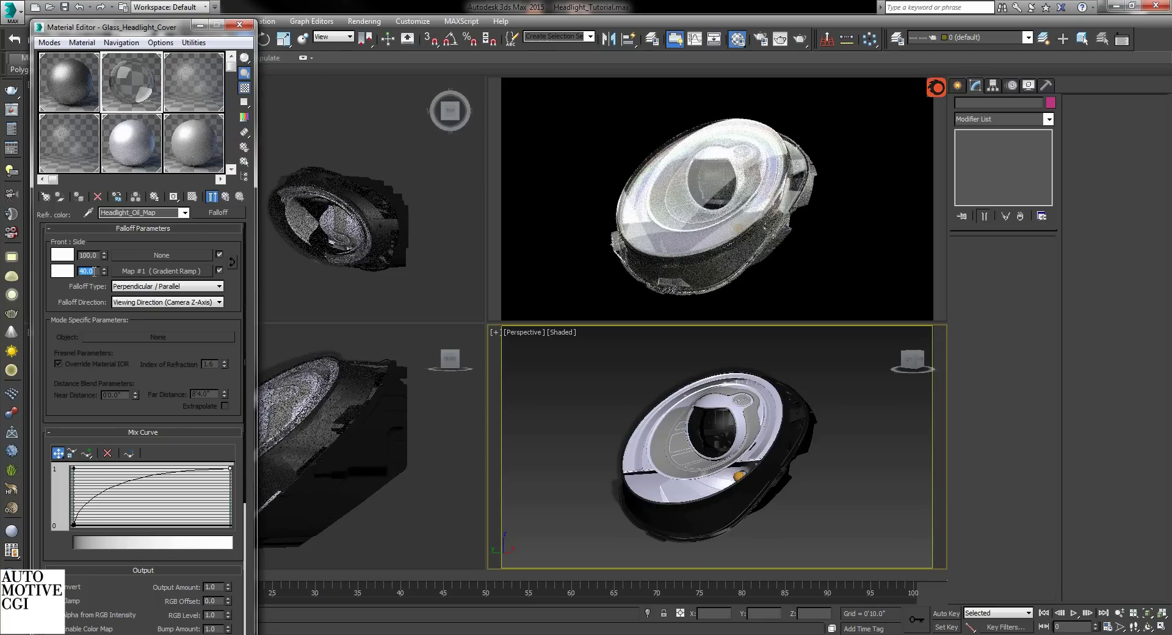
key(Return)
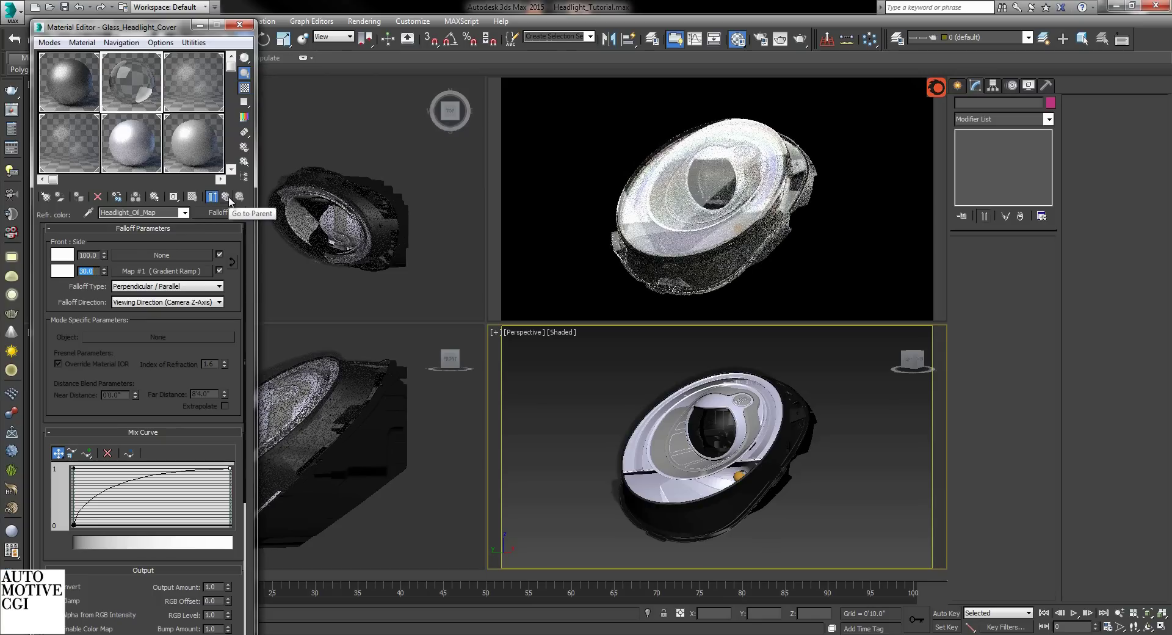
click(228, 198)
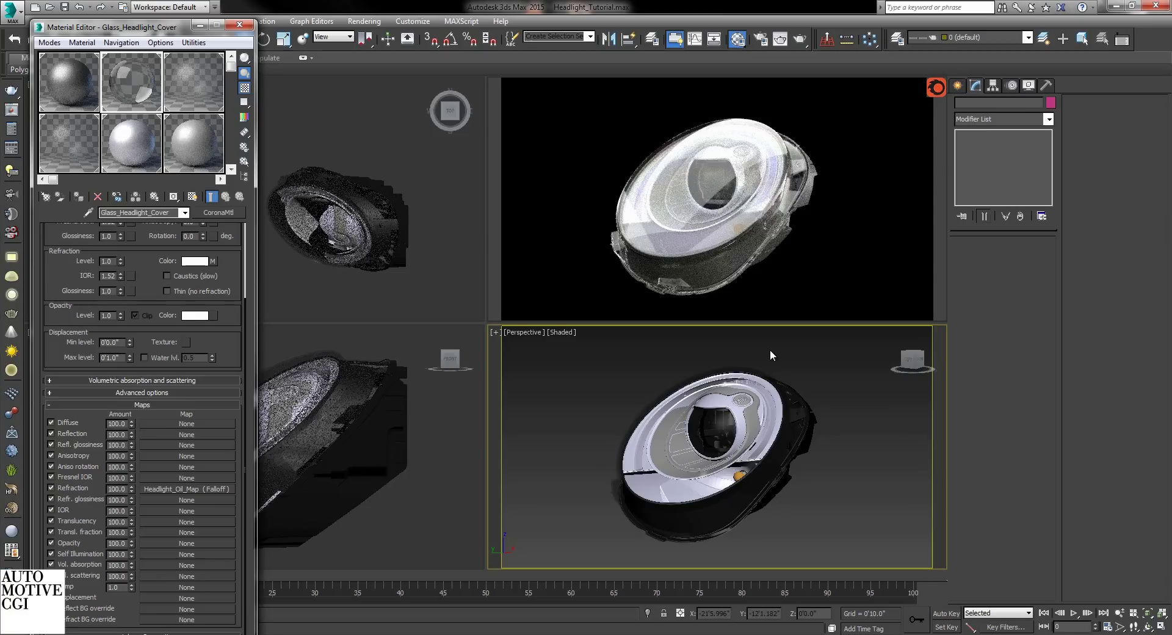
- Select the headlight glass cover in the Perspective viewport and hide it
click(726, 447)
right_click(808, 419)
click(854, 383)
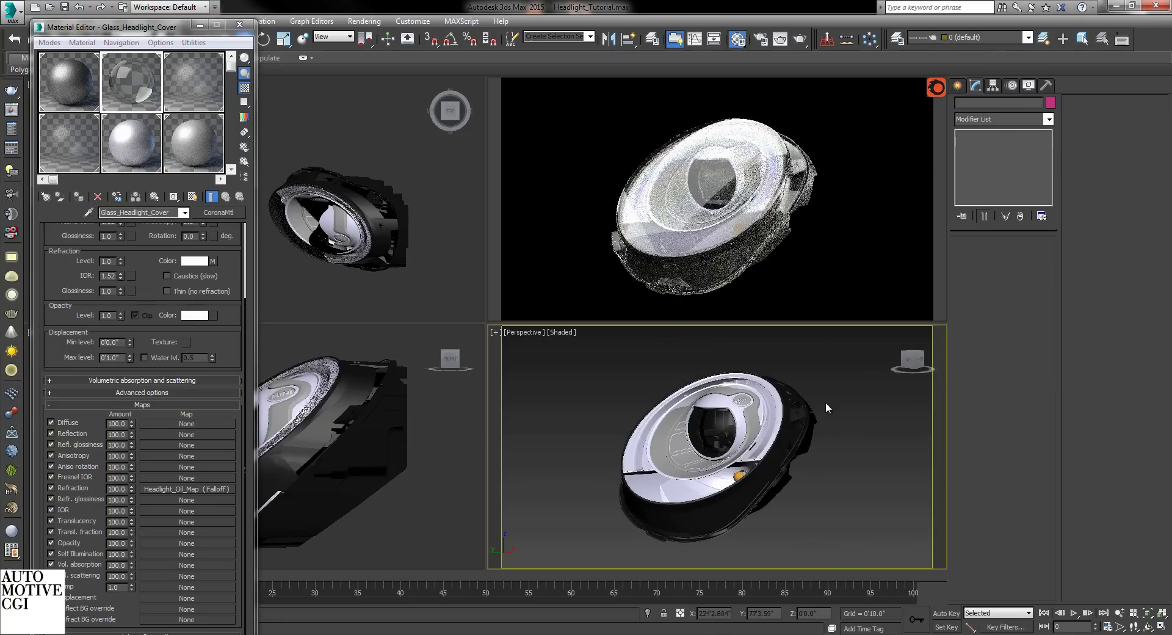
- Change the type of the Black_Plastic material to CoronaMtl
click(45, 80)
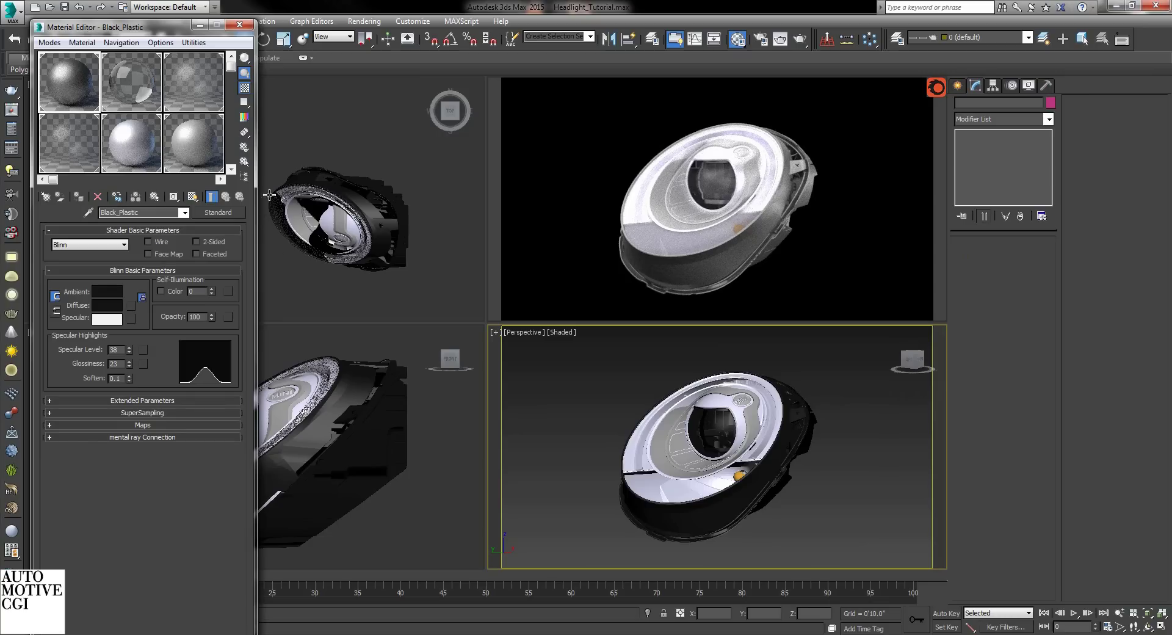
click(229, 214)
double_click(537, 279)
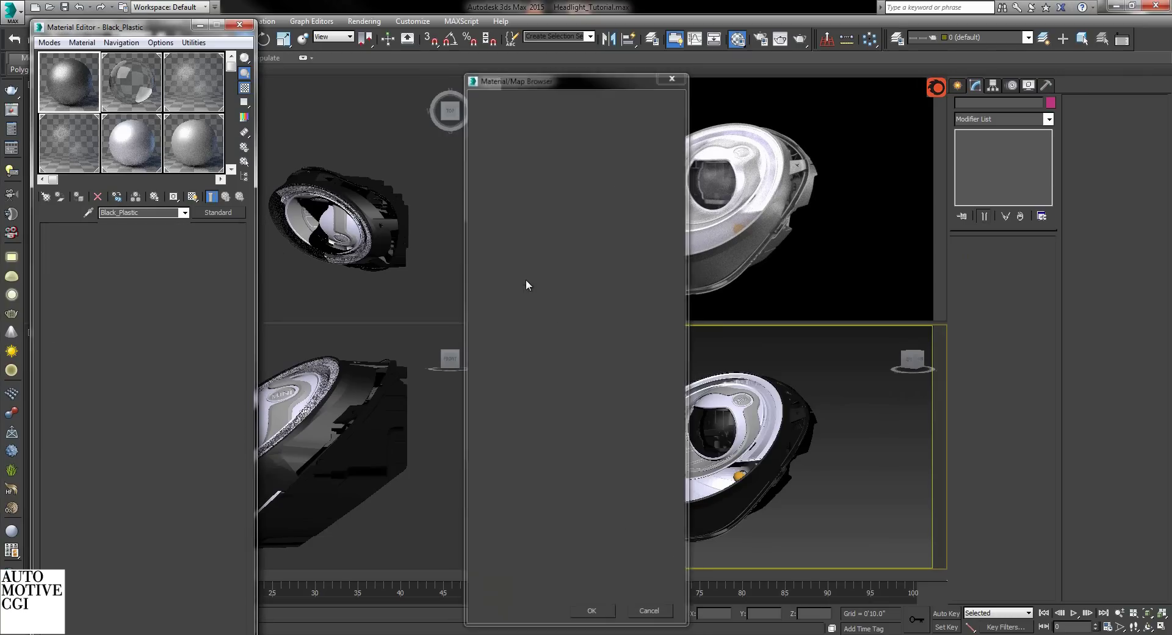
- Set the Black_Plastic material's diffuse color to near-black and its reflection glossiness to 0.6
click(194, 249)
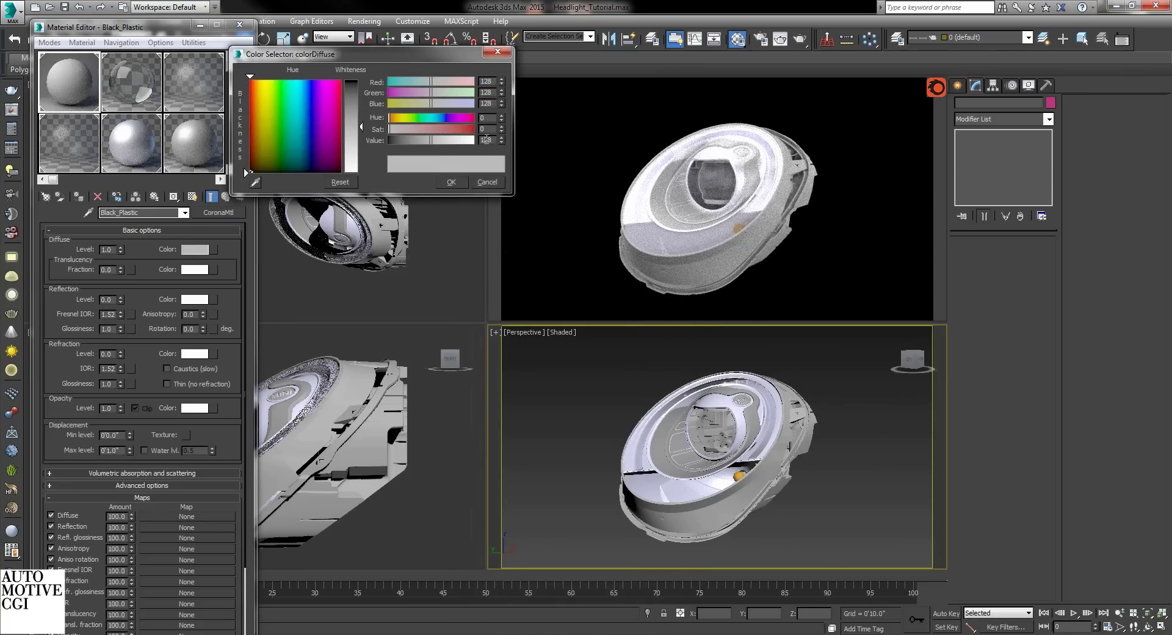
click(451, 182)
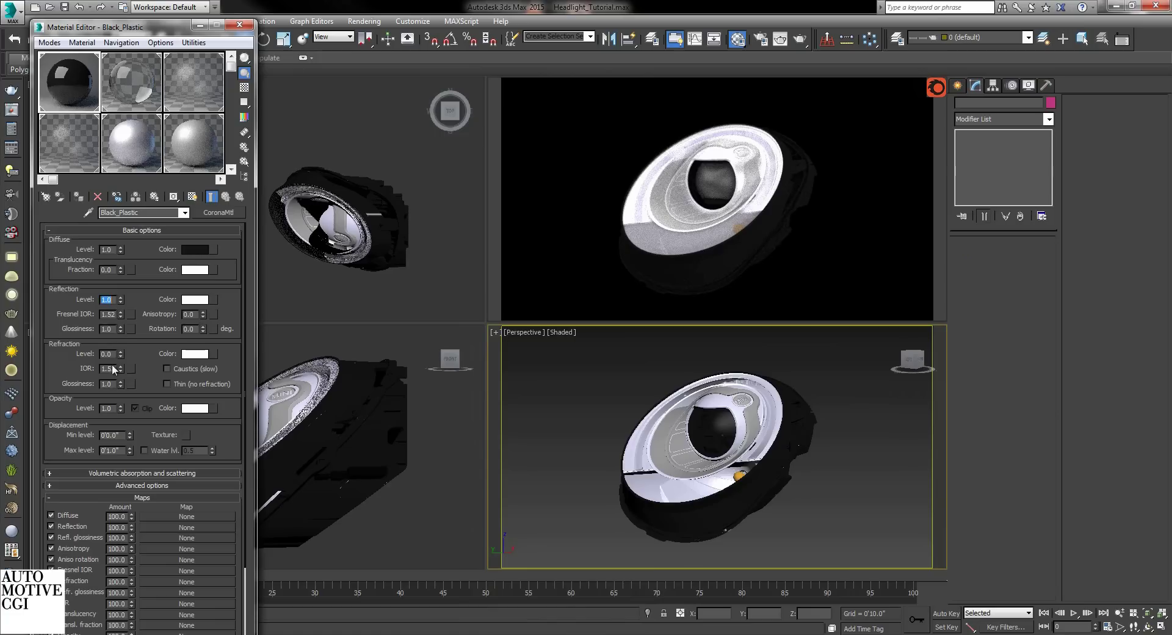
click(116, 329)
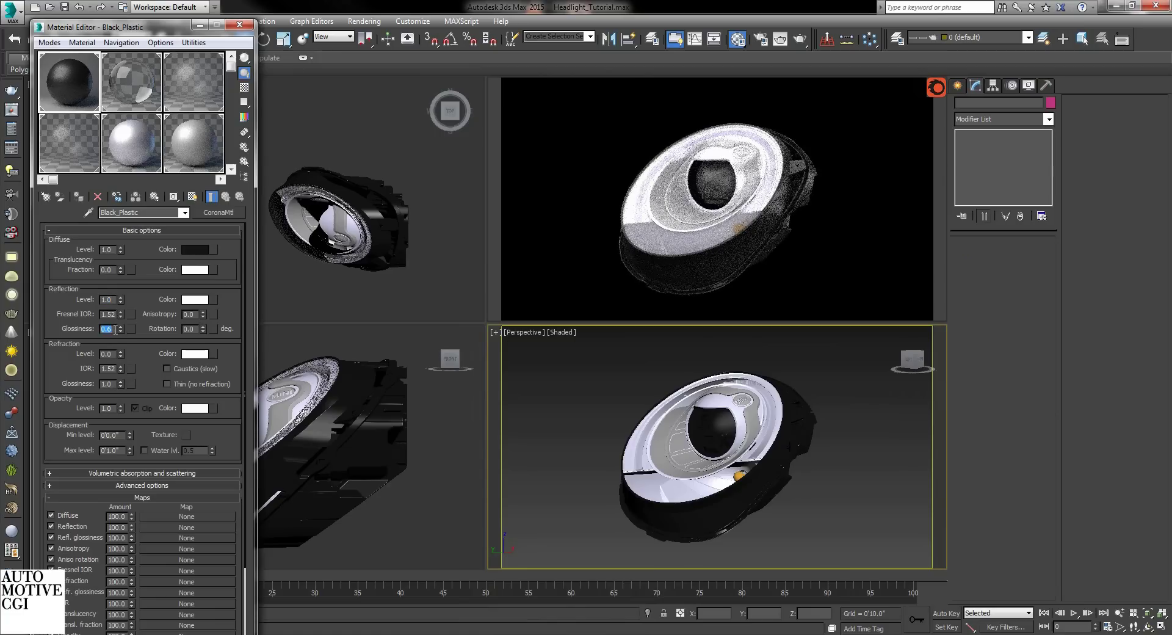
- Darken the Black_Plastic material's reflection color to a neutral gray with a value of 106
click(196, 300)
drag(445, 141, 424, 146)
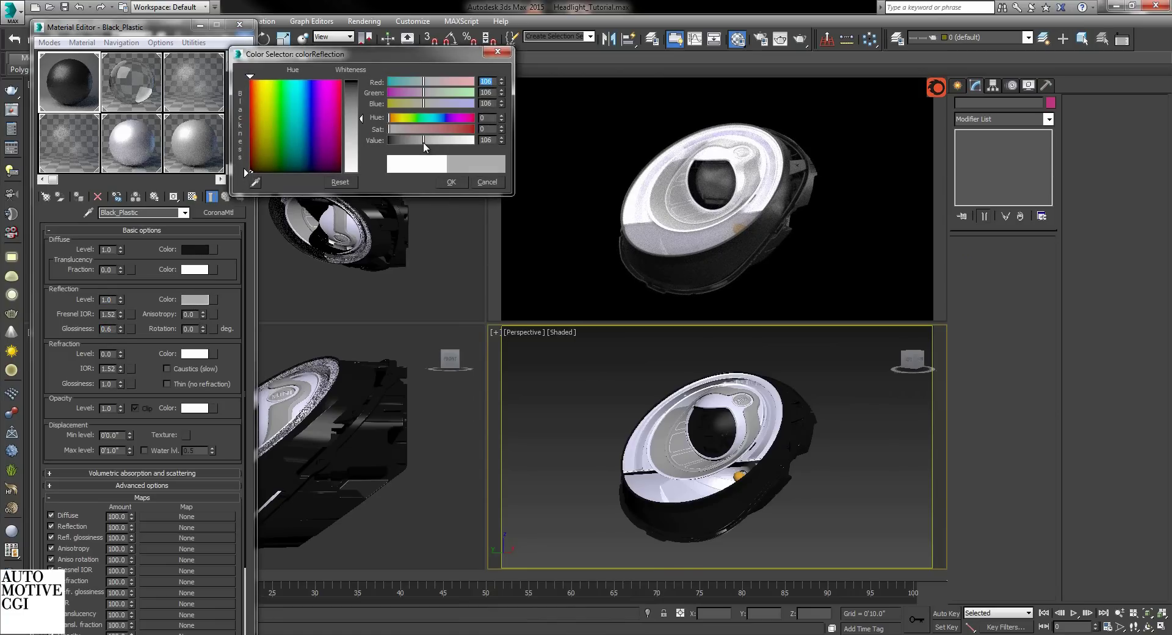
click(451, 181)
- Load the dirt (4) image from the Dirty Masks folder as a bitmap in the reflection glossiness slot
scroll(795, 452, up, 5)
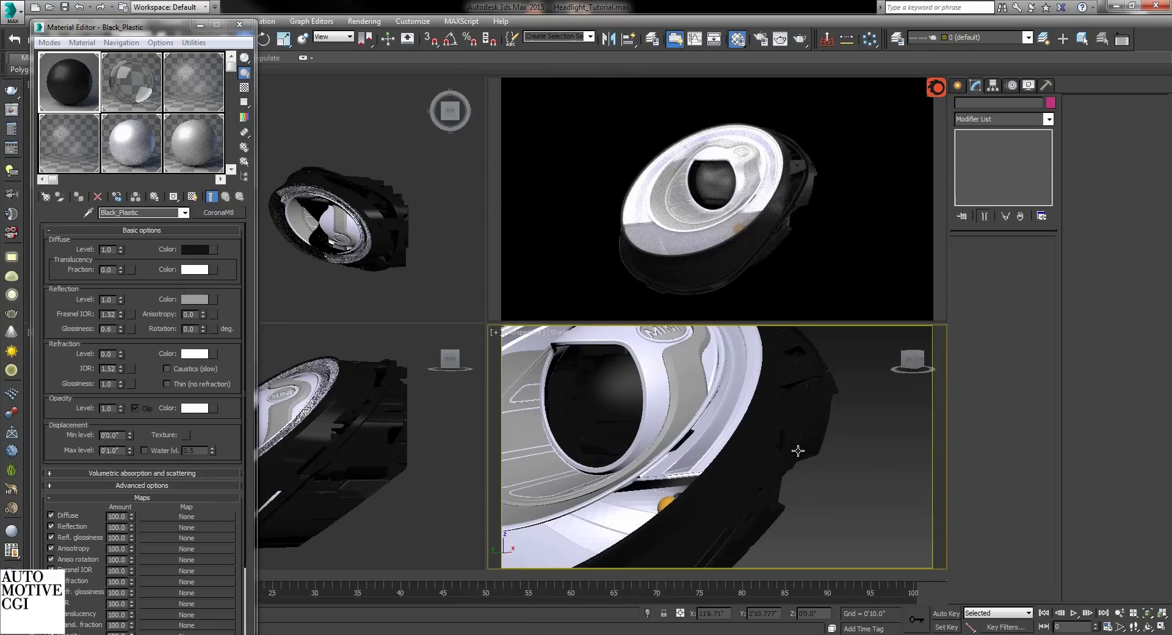
click(131, 328)
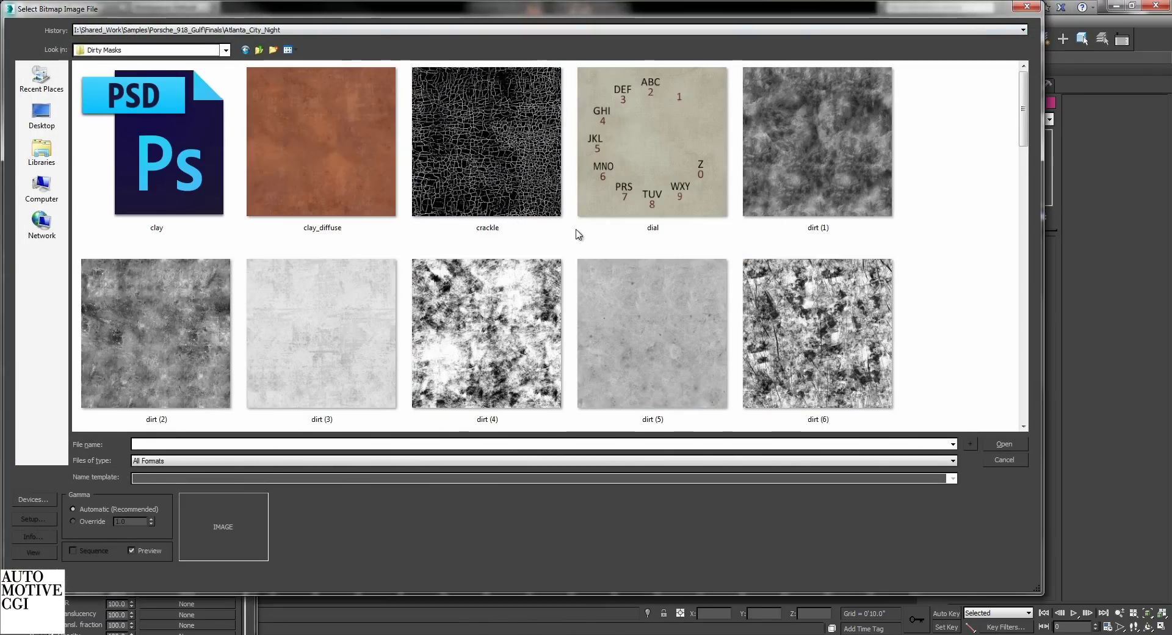
double_click(487, 385)
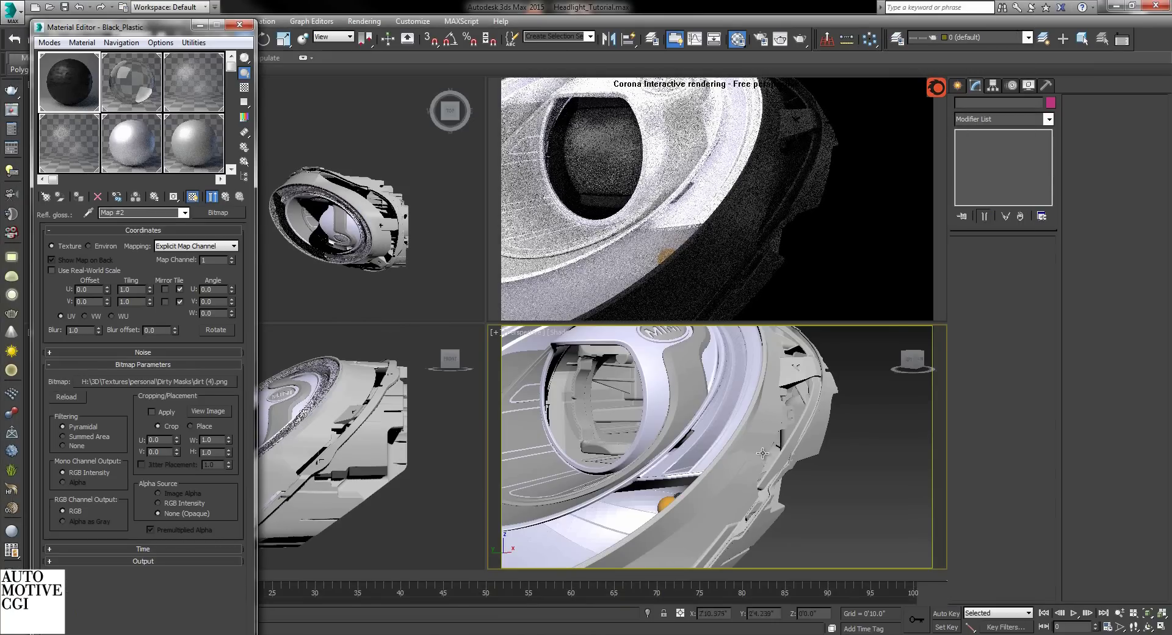
- Select all the headlight objects that use the Black_Plastic material
click(792, 440)
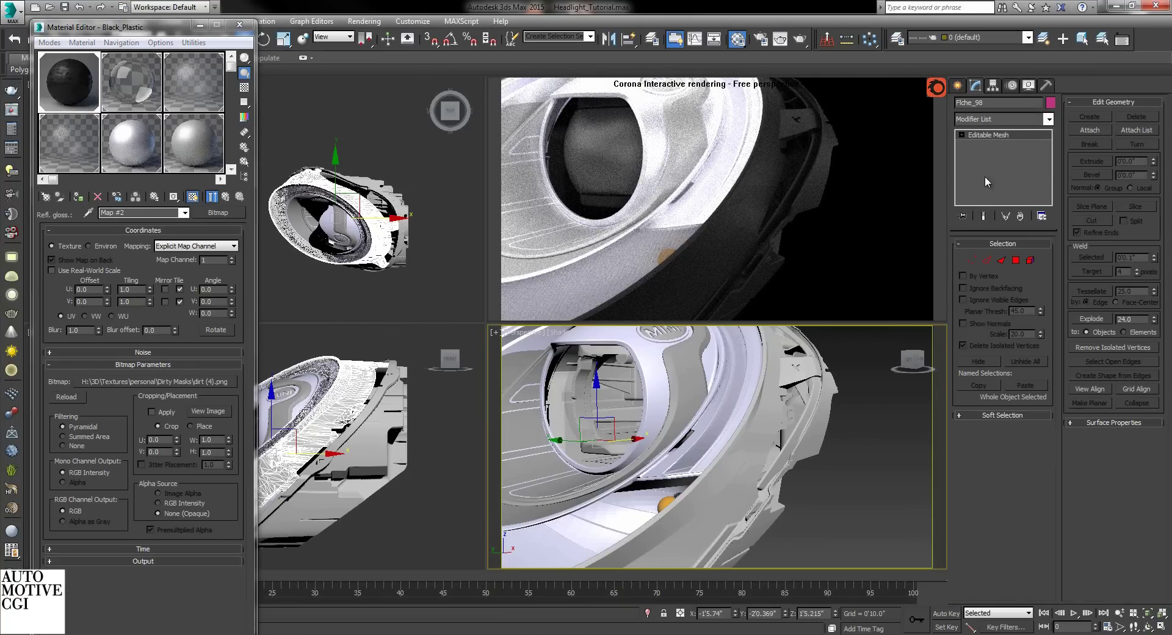
click(873, 436)
click(244, 161)
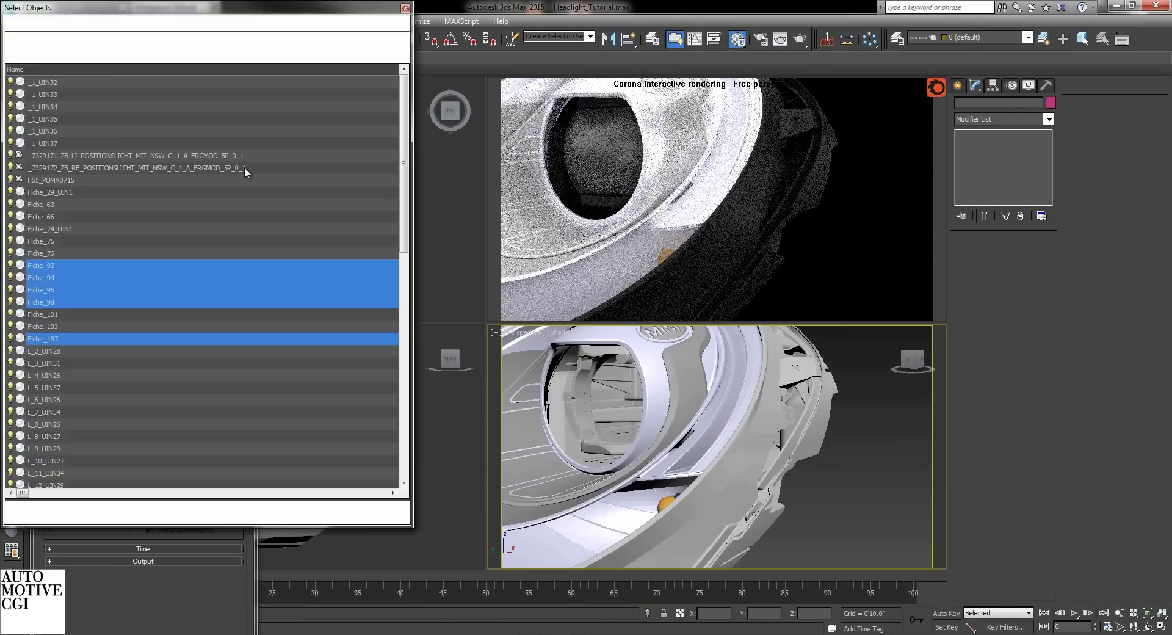
key(Return)
- Add a UVW Map modifier with Box mapping to the selected black plastic parts
click(1021, 117)
key(u)
key(u)
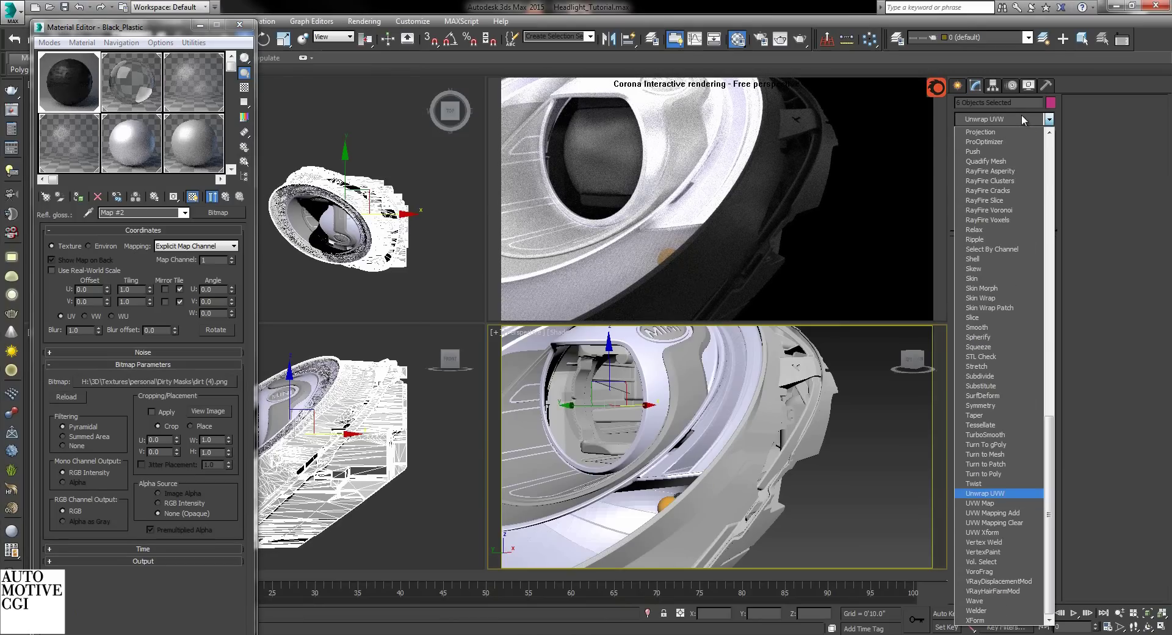
key(Return)
click(991, 312)
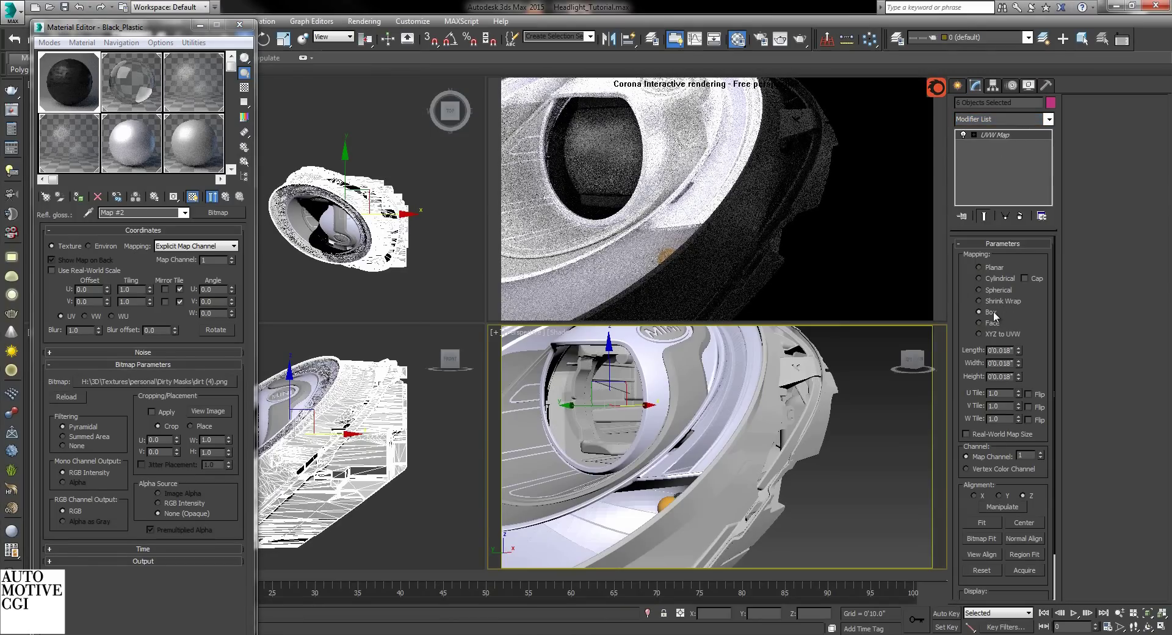
- Set the UVW Map box's length, width and height to 1' each and deselect the parts
double_click(999, 350)
text(1')
key(Tab)
text(1')
key(Tab)
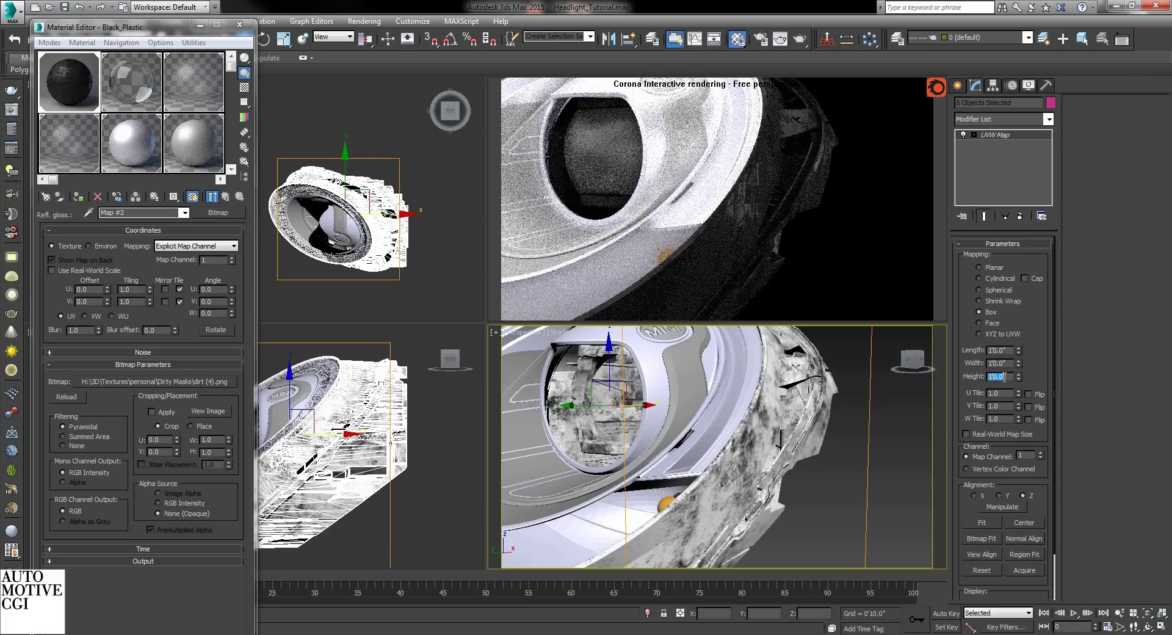
click(833, 488)
- Return to the parent Black_Plastic material, set the reflection glossiness map amount to 20 and inspect the plastic housing up close
click(225, 199)
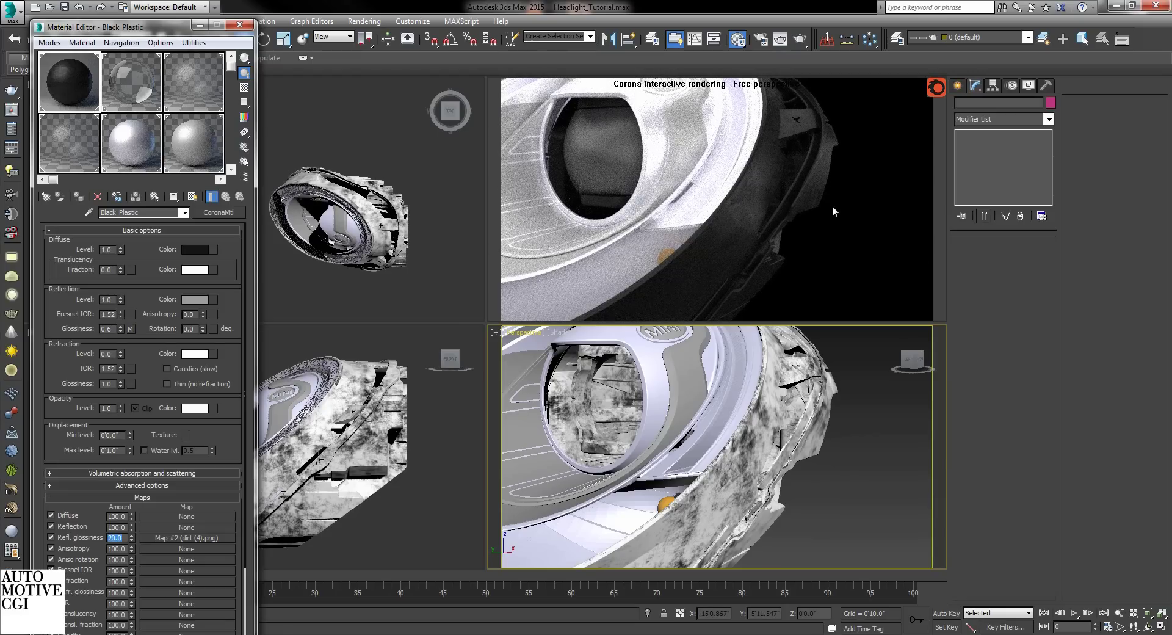
alt+middle_drag(863, 473, 828, 402)
scroll(828, 401, up, 5)
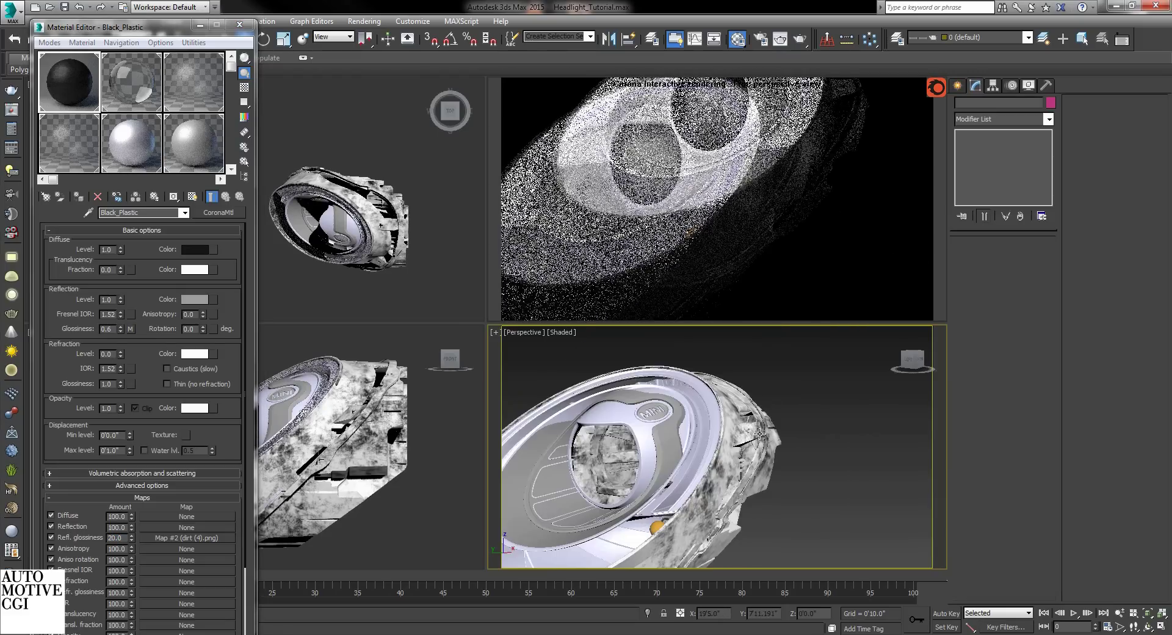
scroll(794, 468, up, 5)
scroll(794, 467, down, 4)
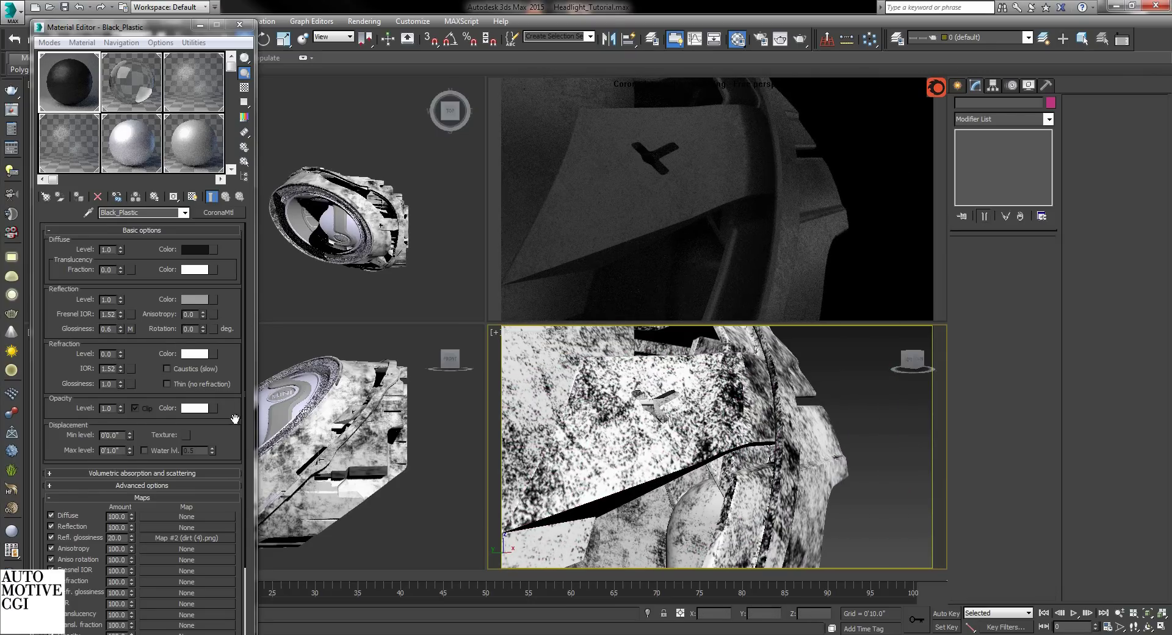
- Assign a CoronaRoundEdges map to the Black_Plastic bump slot and set its radius to 0'0.018"
scroll(235, 424, down, 3)
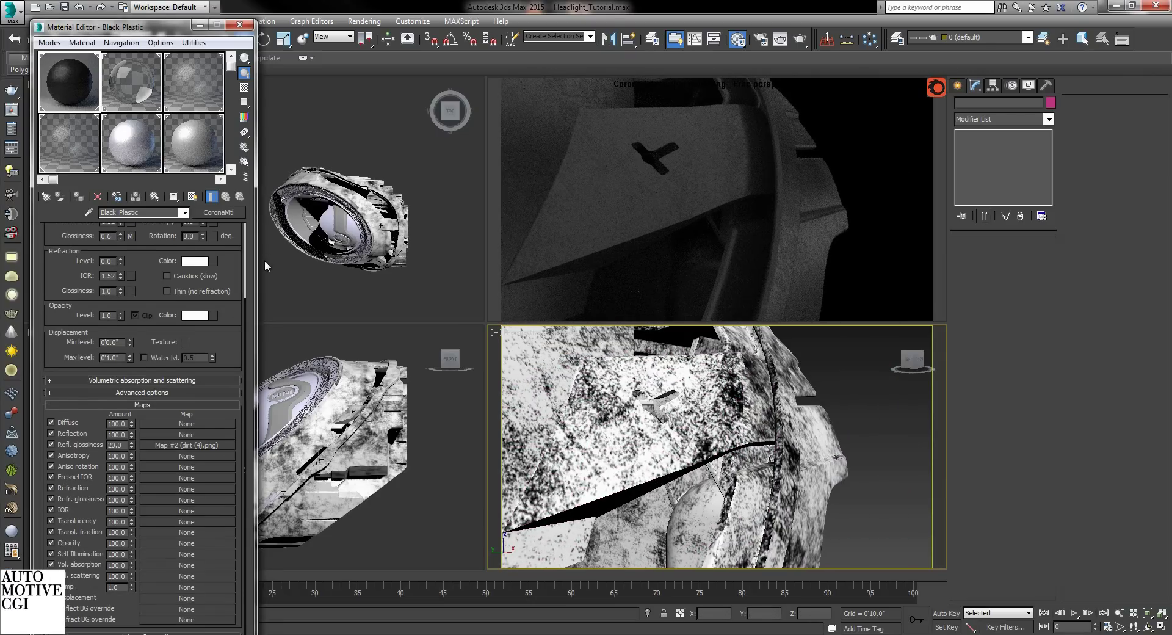
click(172, 589)
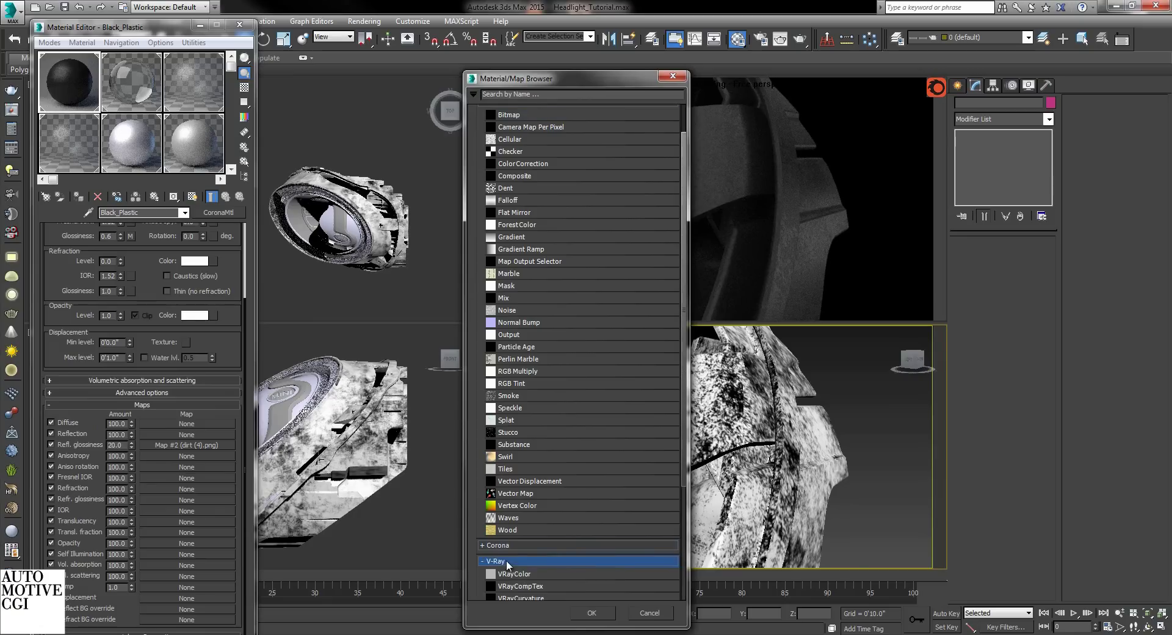
click(510, 544)
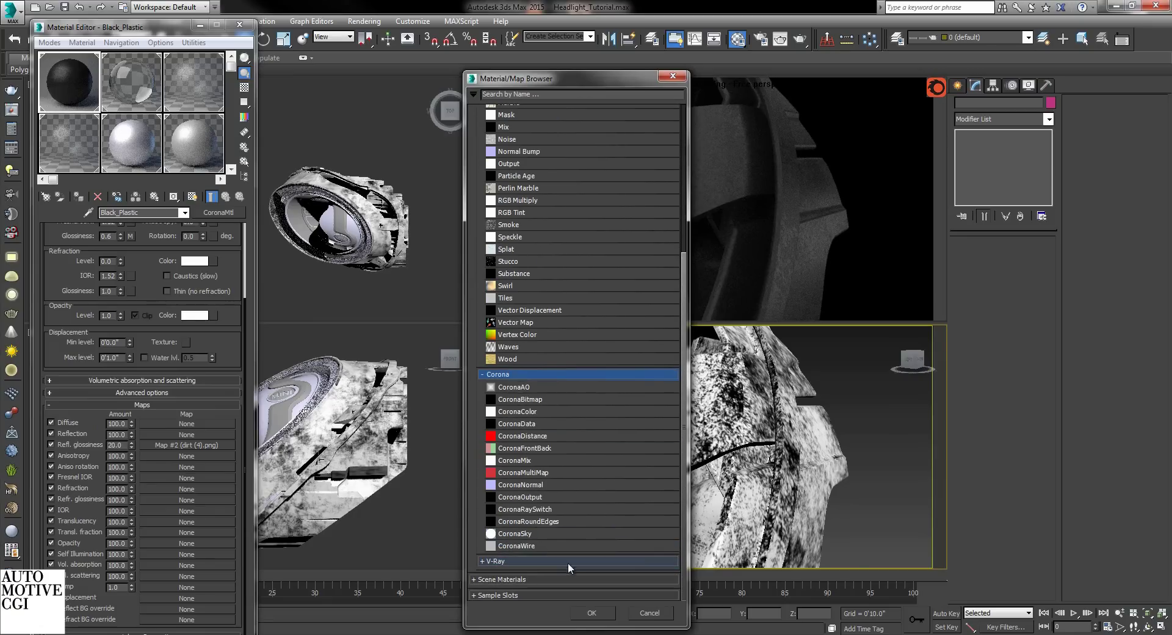
double_click(545, 520)
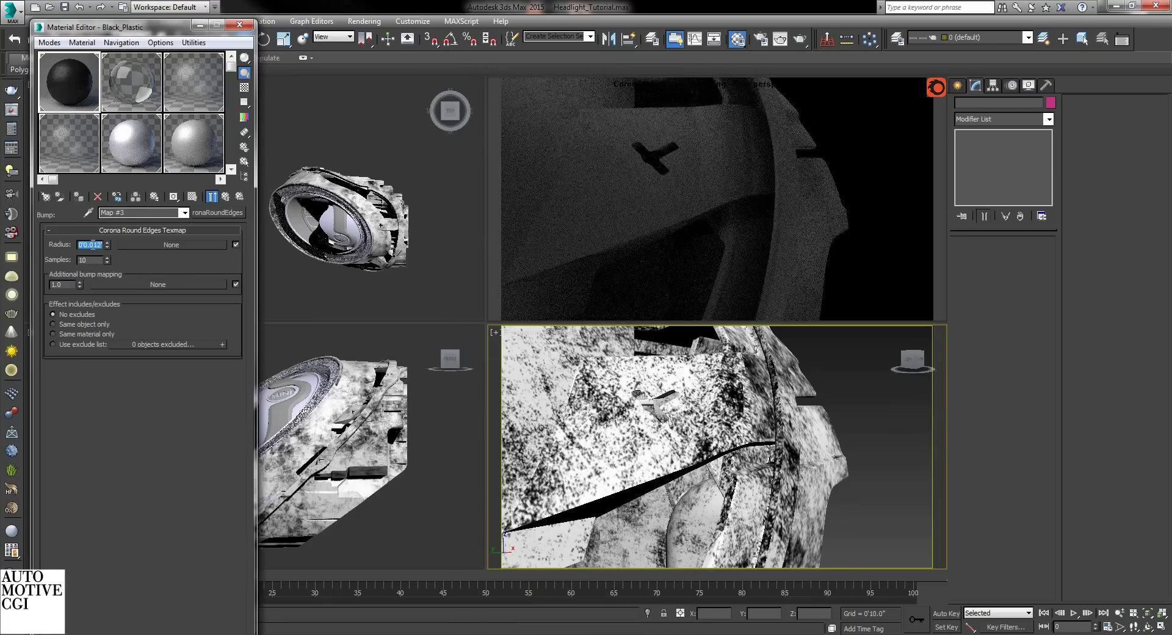
text(.)
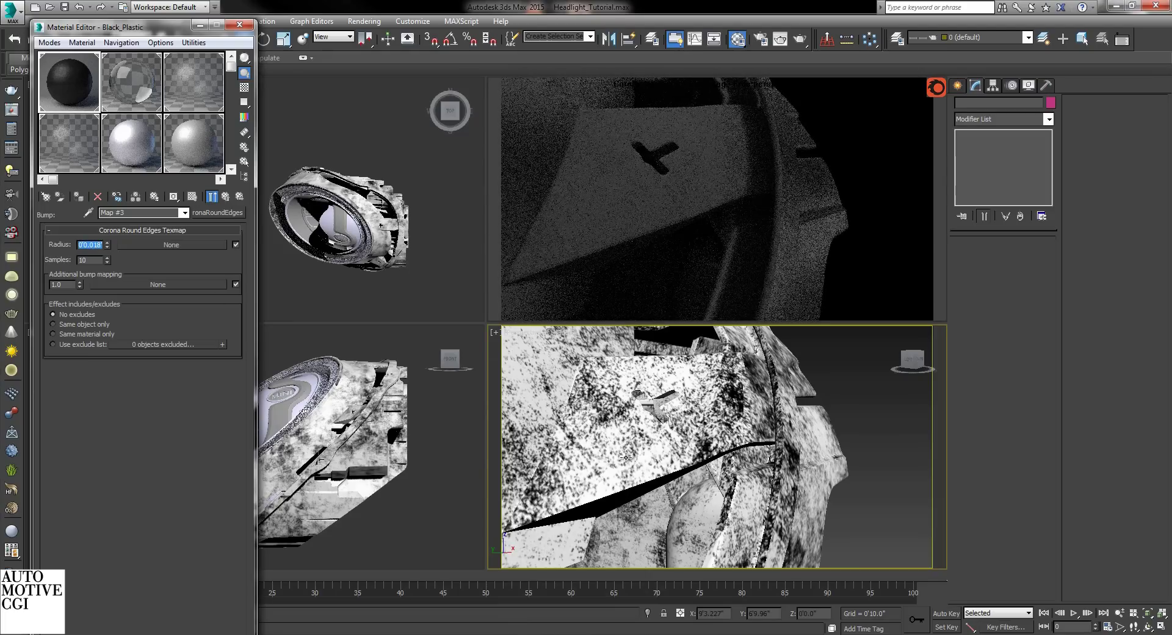
middle_drag(619, 462, 682, 450)
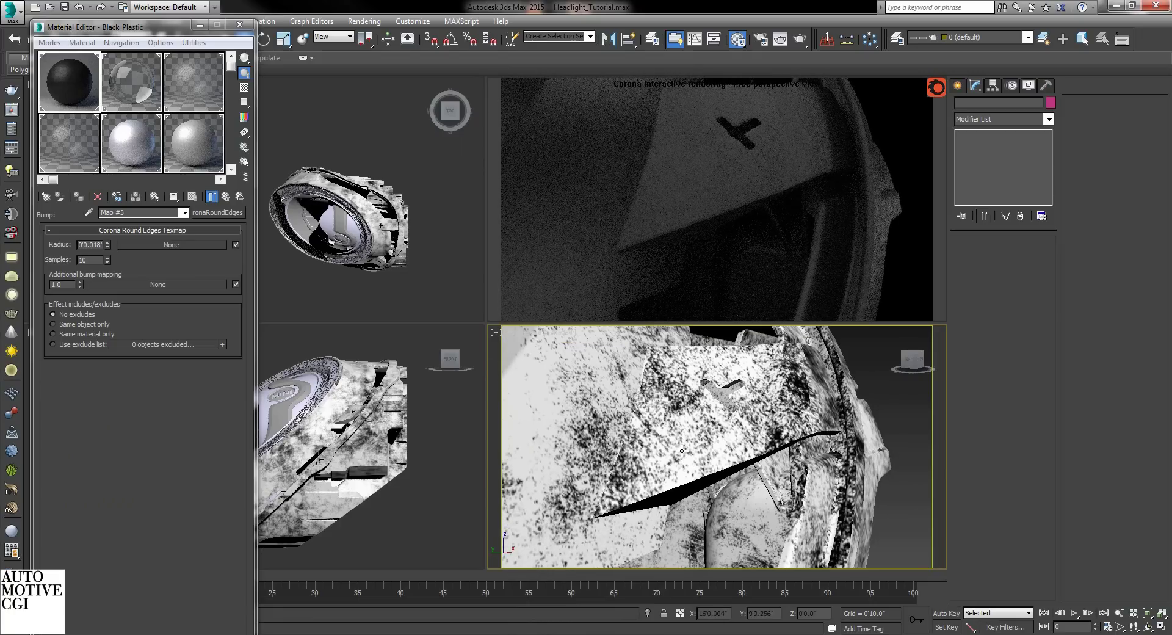
- Assign a CoronaNormal map as the additional bump mapping of the round edges map
click(162, 284)
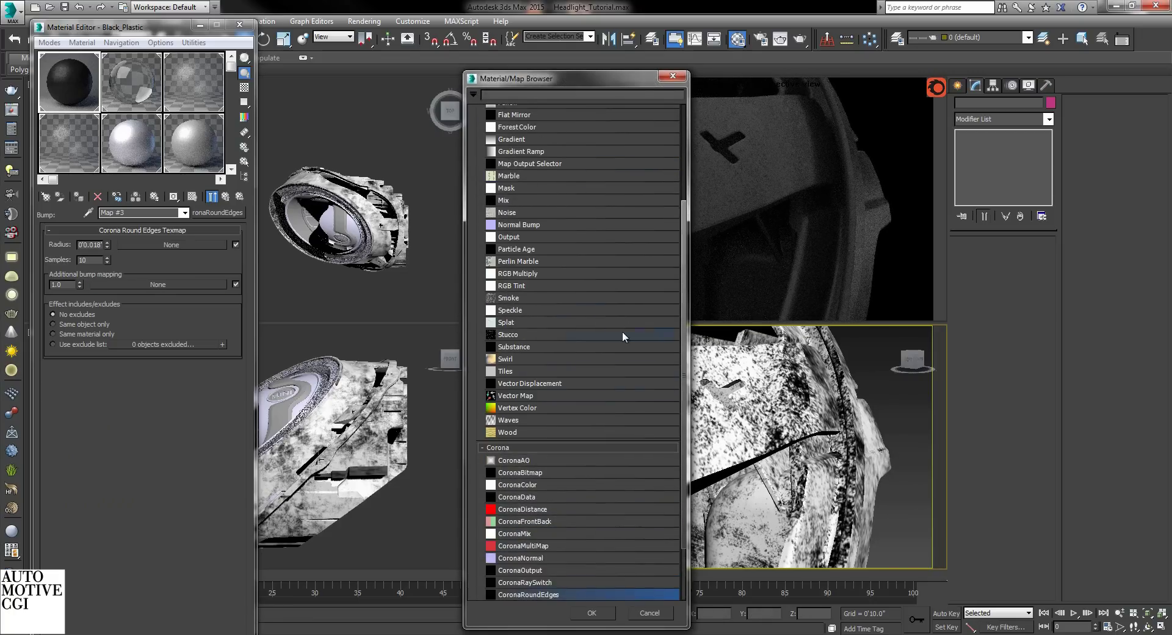
click(547, 483)
double_click(549, 485)
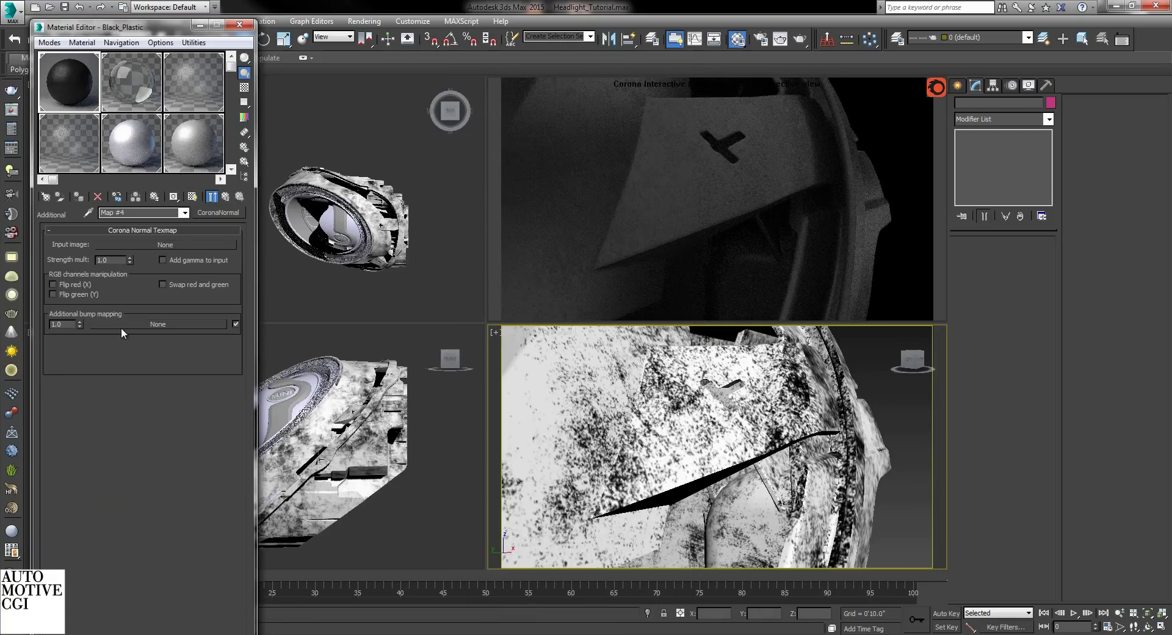
- Start a bitmap for the CoronaNormal input image and browse to the Hypershot_Textures folder
click(165, 244)
scroll(559, 269, up, 10)
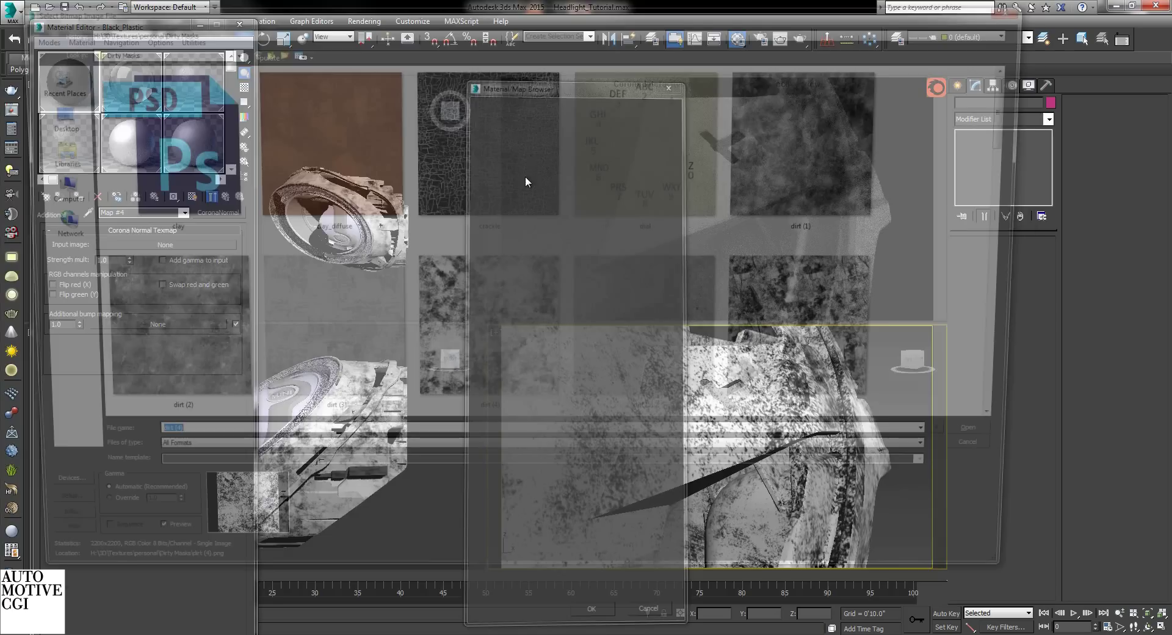
key(BackSpace)
key(BackSpace)
key(BackSpace)
- Load the Orange Peel image as the normal map's input and dismiss the Corona error message window
scroll(636, 311, down, 4)
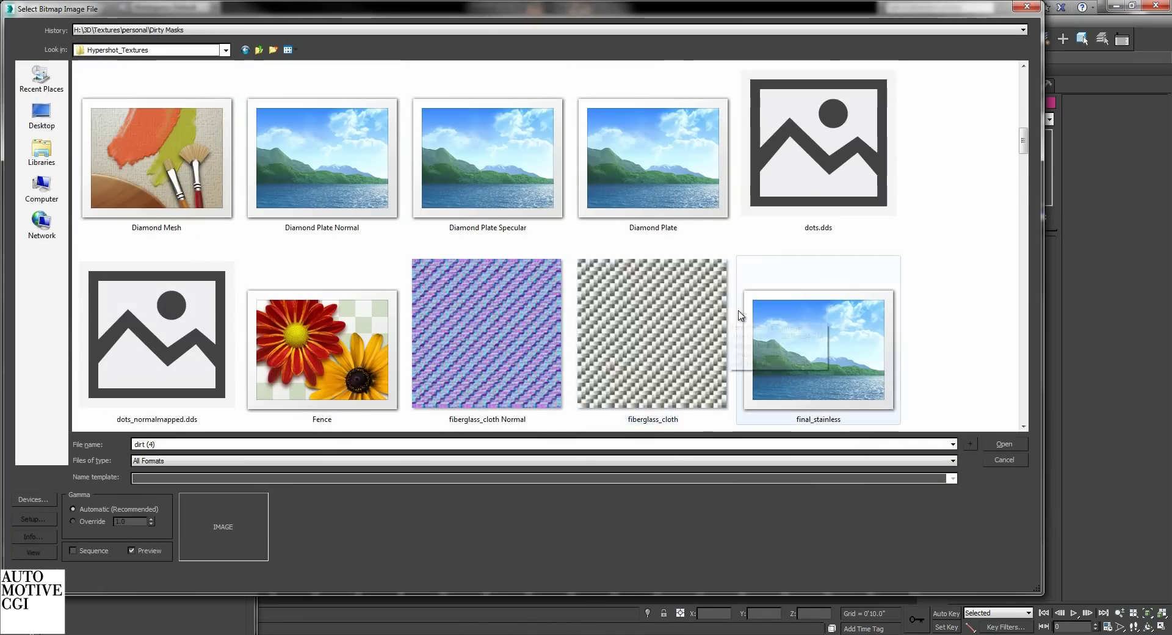
scroll(793, 313, down, 4)
scroll(856, 317, up, 15)
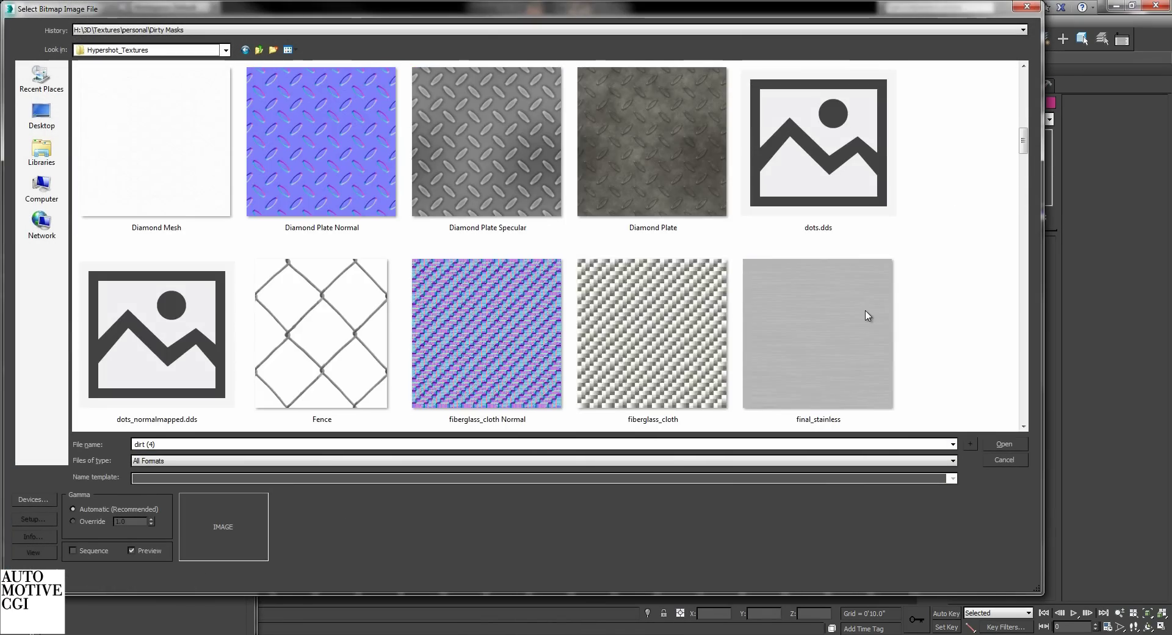
scroll(902, 323, down, 15)
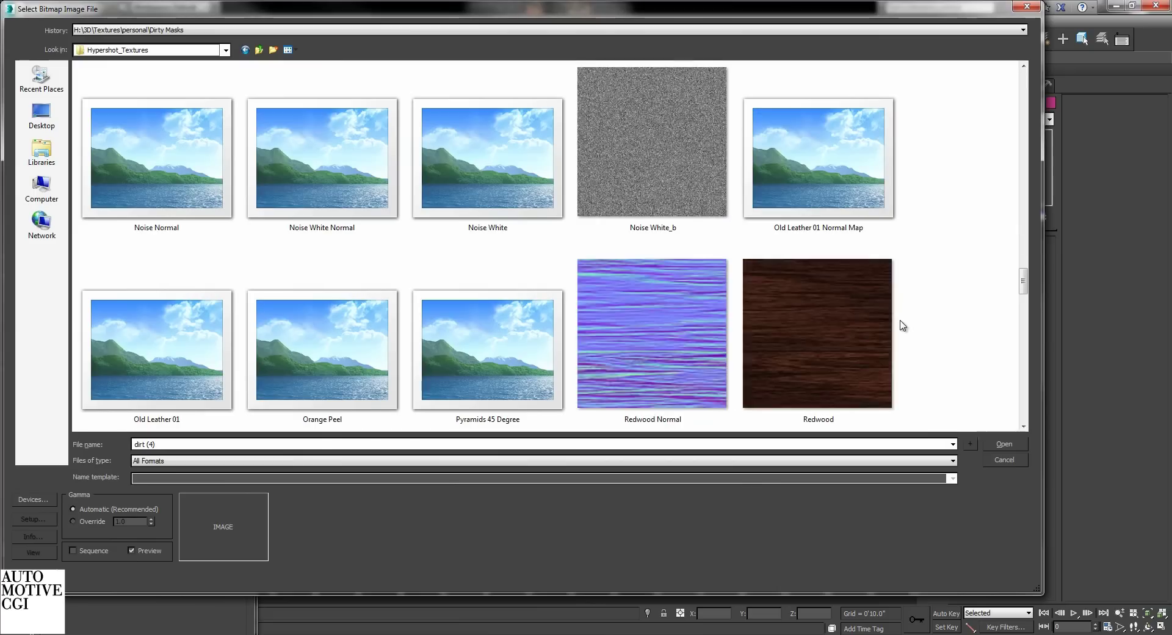
scroll(902, 325, up, 4)
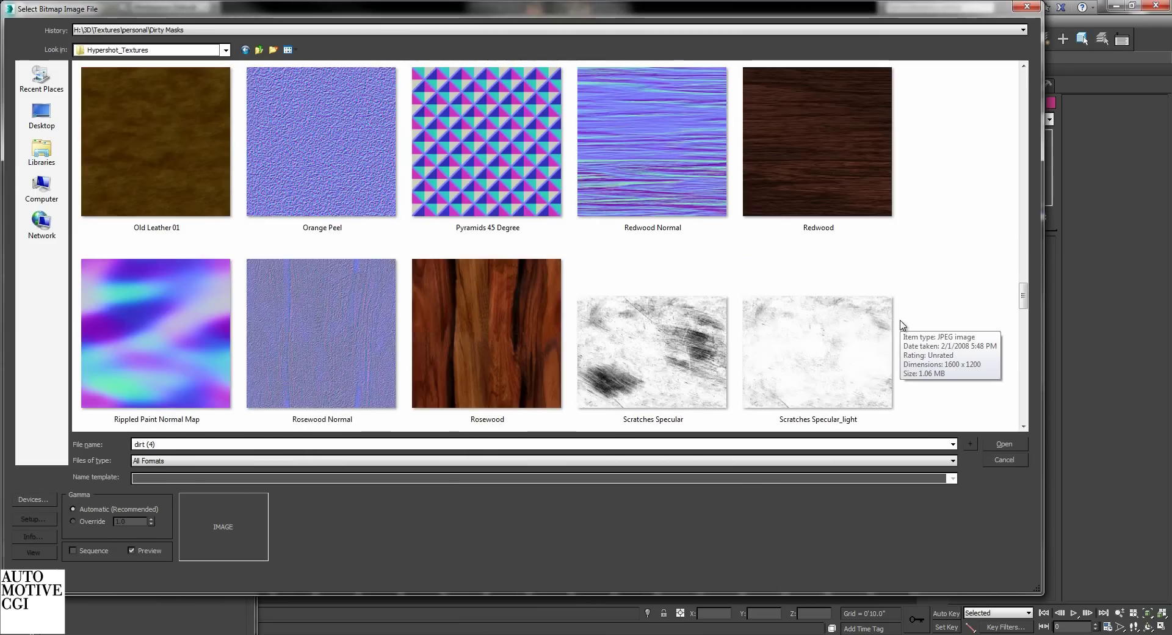
scroll(837, 305, up, 1)
double_click(328, 315)
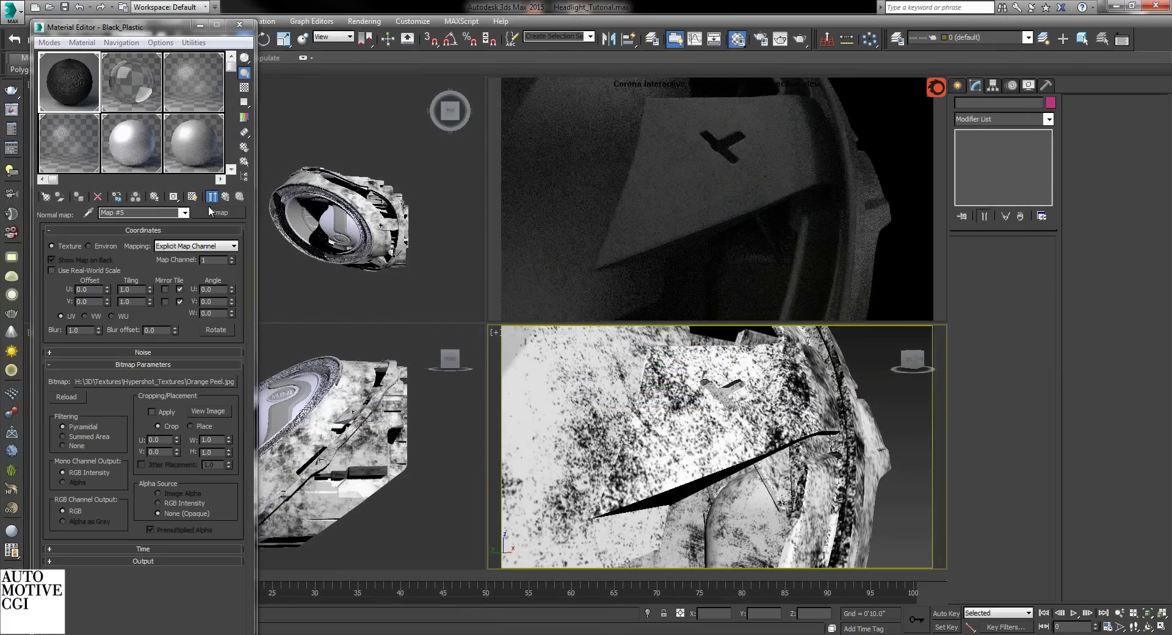
click(486, 195)
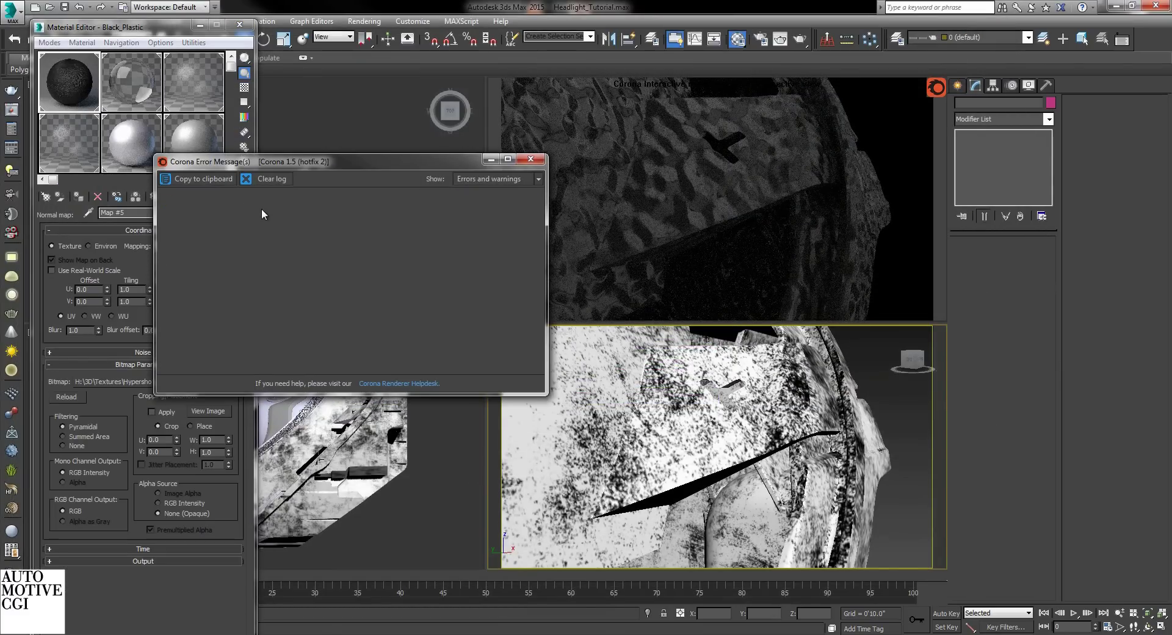
click(529, 159)
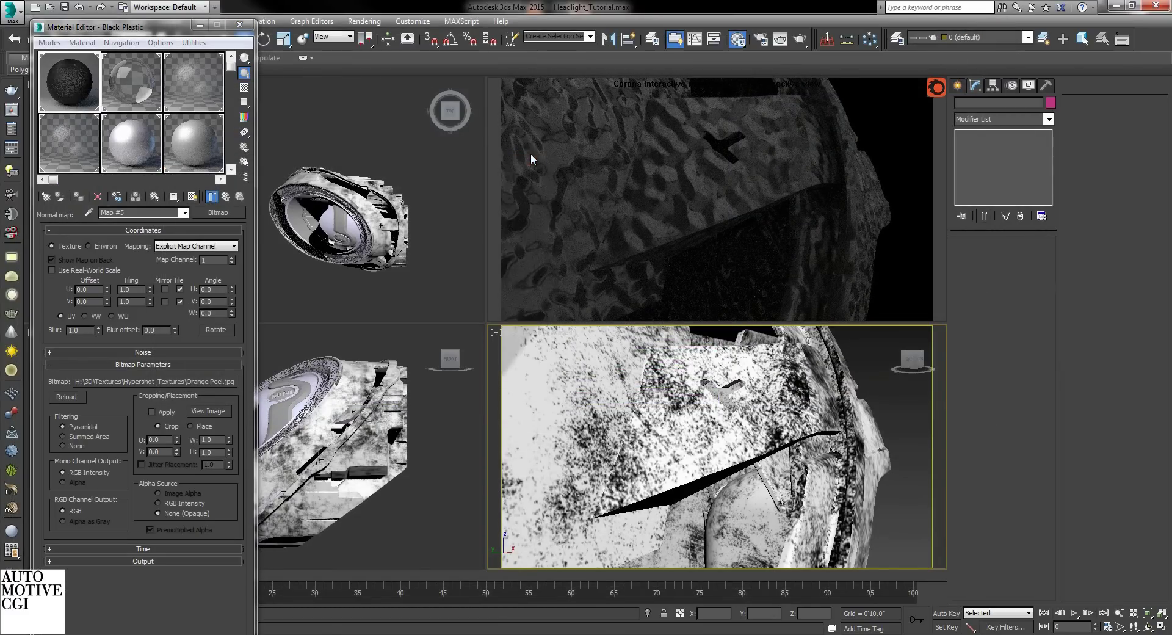
- Reopen the Orange Peel bitmap from the CoronaNormal map and show it in the shaded viewports
click(223, 198)
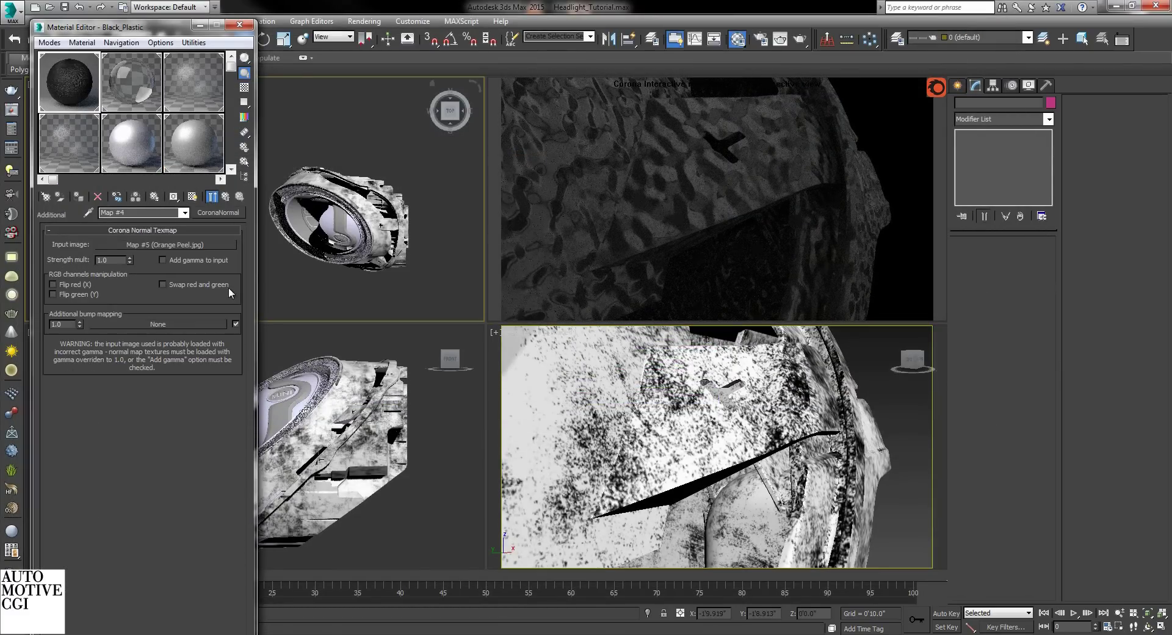
click(181, 244)
click(193, 196)
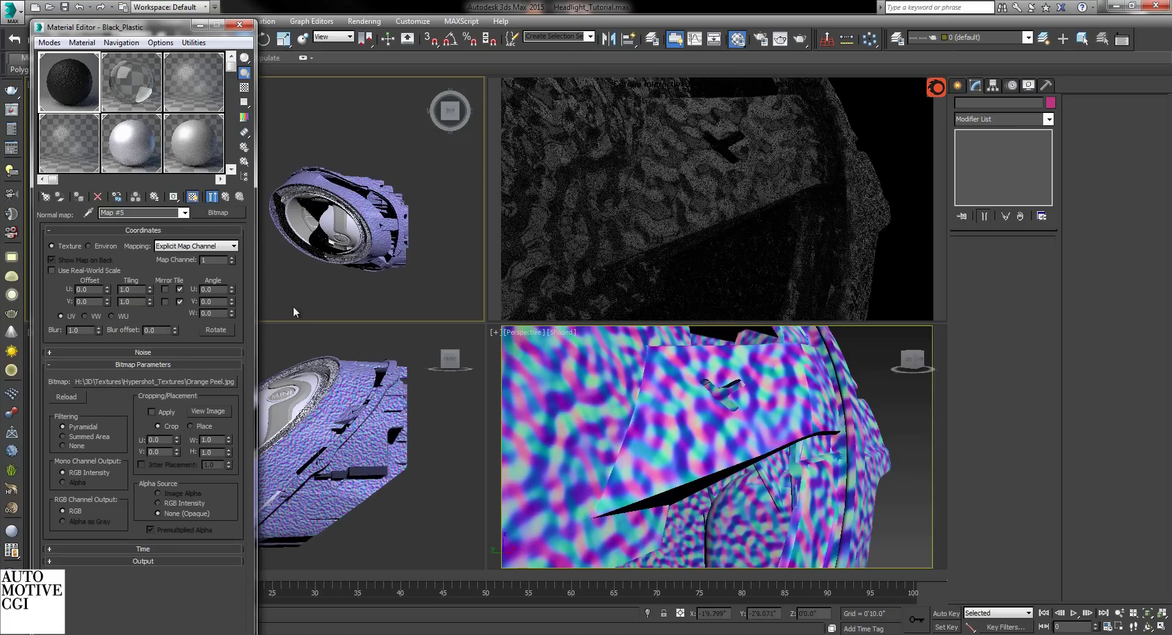
- Set the Orange Peel bitmap's U and V tiling to 5
text(5)
key(Return)
double_click(124, 301)
text(5)
key(Return)
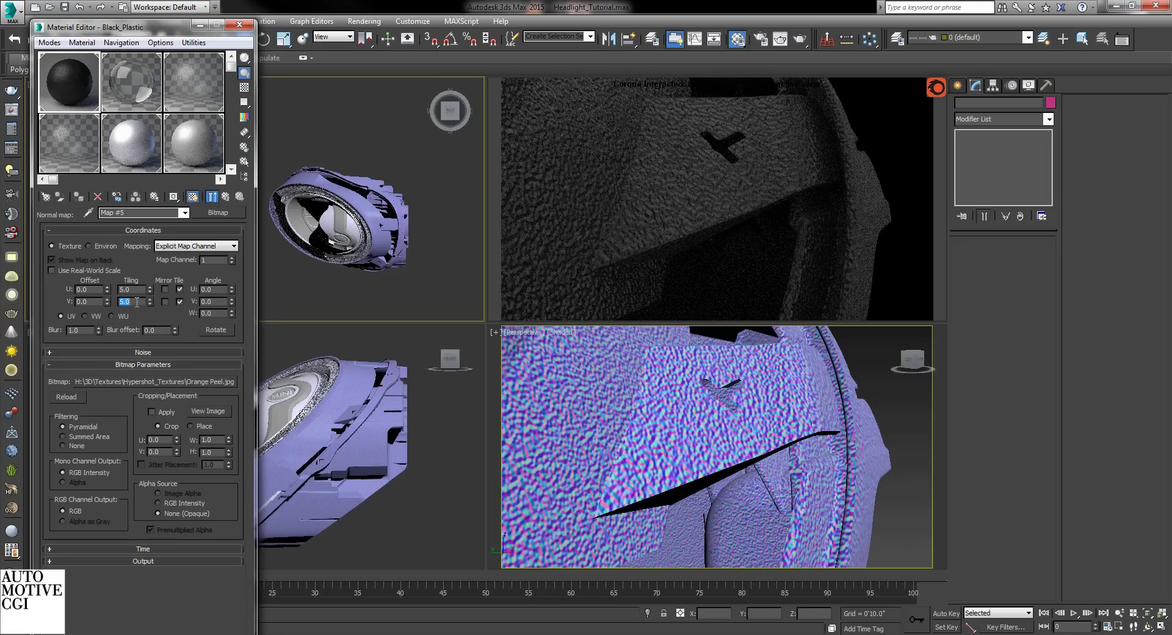
- Set the Orange Peel bitmap's U and V tiling to 15
text(15)
key(Return)
double_click(135, 289)
text(15)
key(Return)
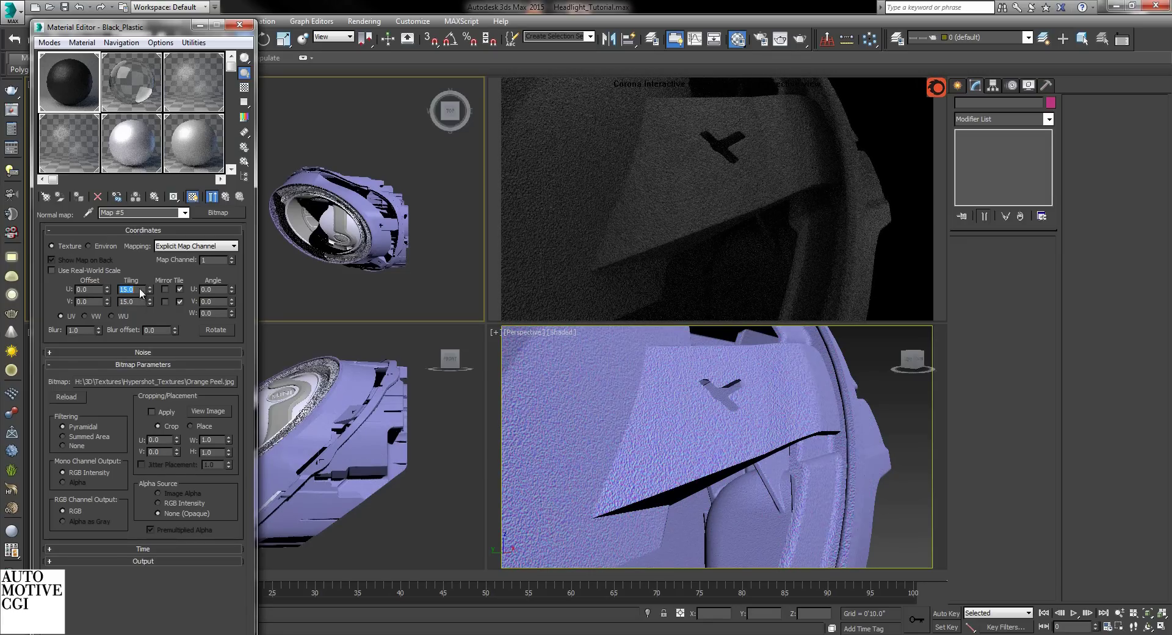
- Set the Orange Peel bitmap's U and V tiling to 25
text(25)
key(Return)
double_click(141, 302)
text(25)
key(Return)
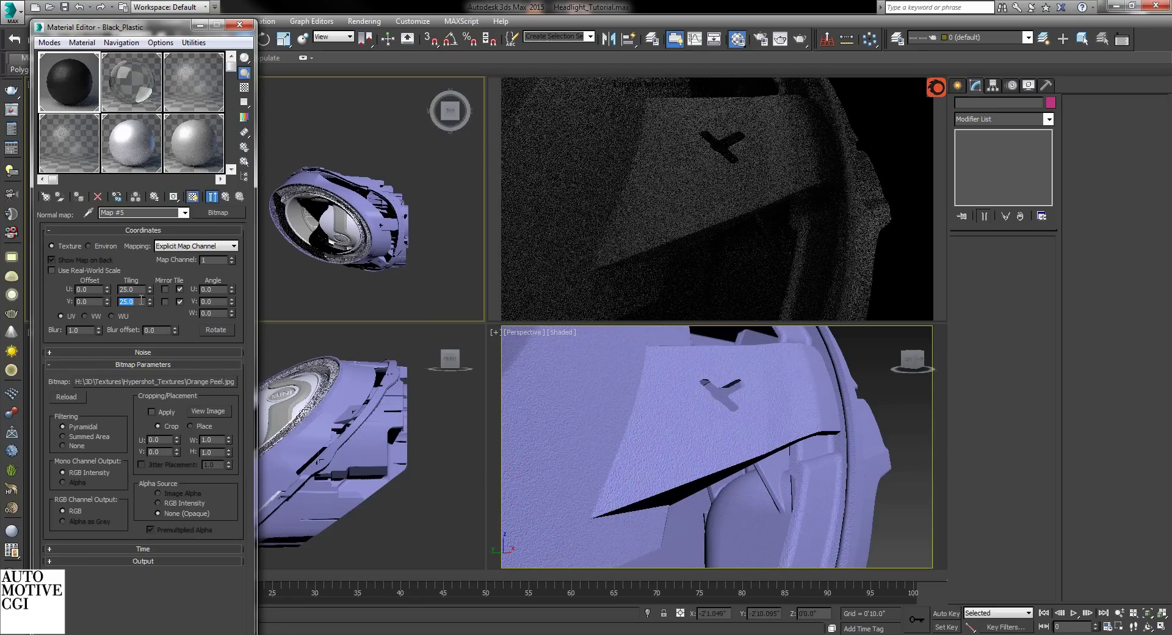
- Set the Orange Peel bitmap's U and V tiling to 20 and return to the Corona Round Edges map
text(20)
key(Return)
double_click(137, 291)
click(226, 197)
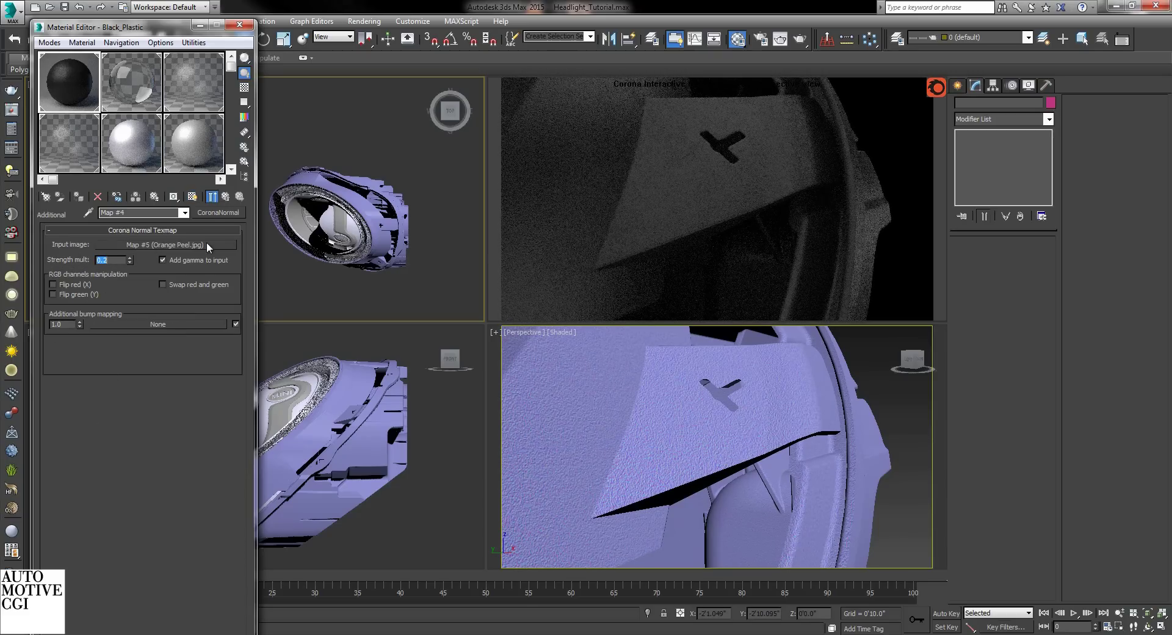
click(226, 197)
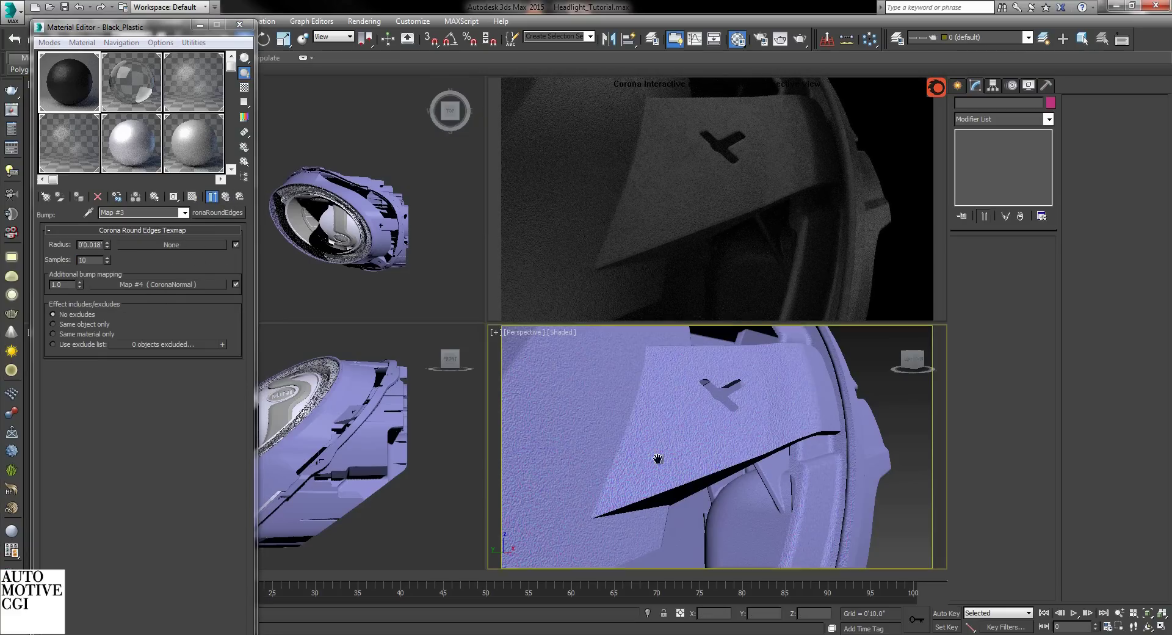
- Return to the Black_Plastic material's top level and examine the orange-peel texture and edges on the headlight housing from several angles
scroll(635, 471, down, 5)
middle_drag(635, 471, 755, 421)
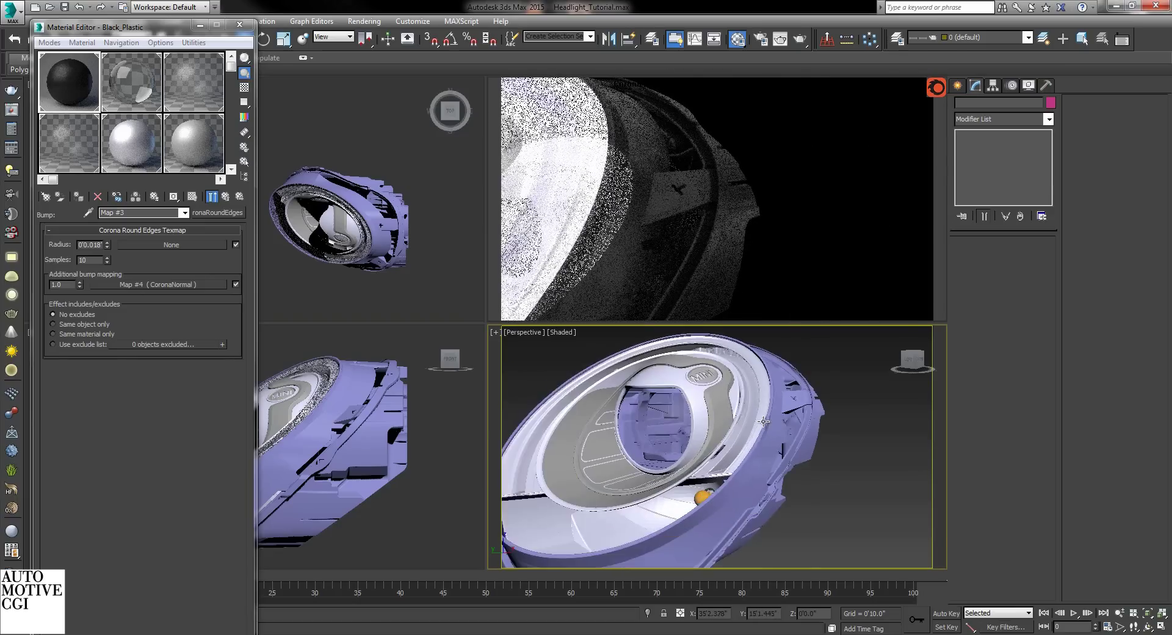
scroll(755, 421, down, 2)
click(226, 198)
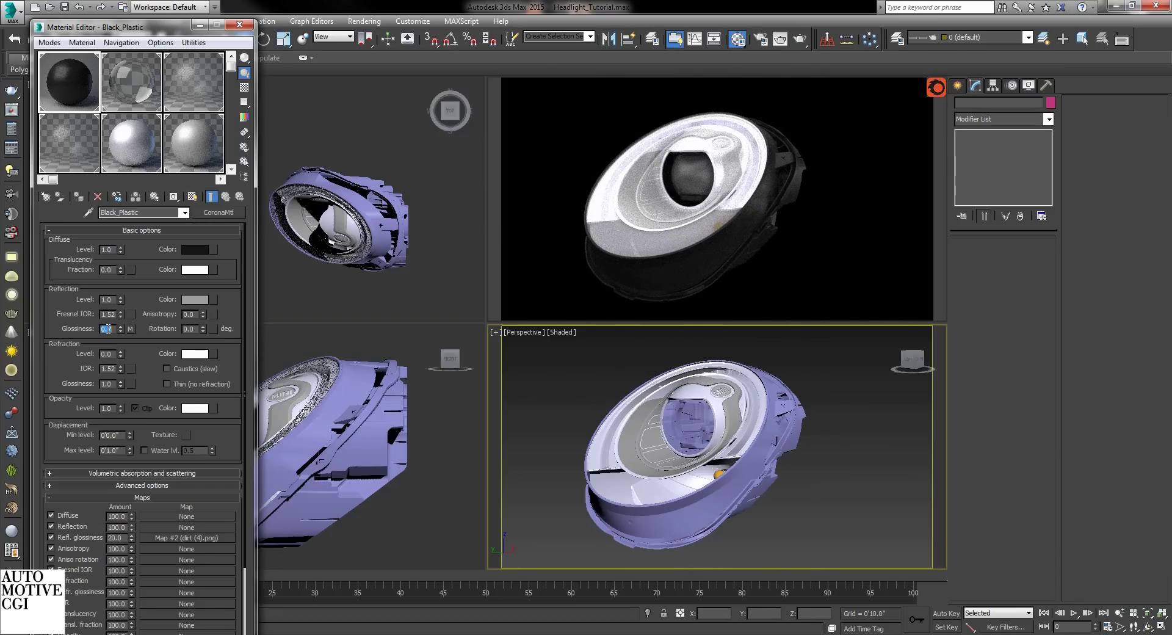
alt+middle_drag(679, 470, 750, 482)
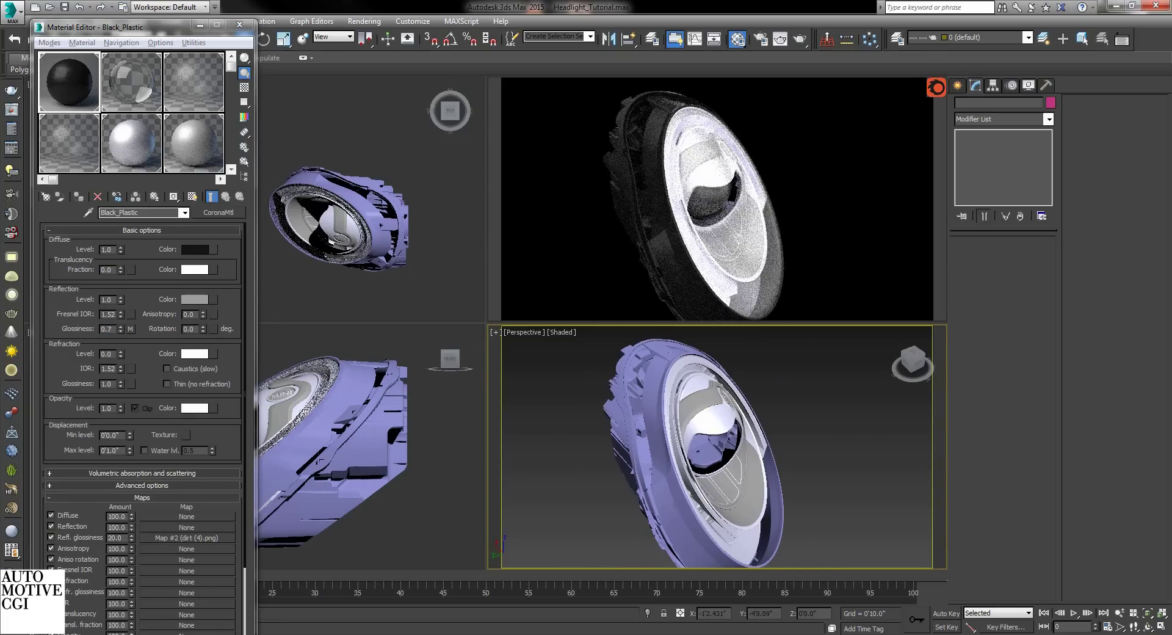
scroll(677, 437, up, 6)
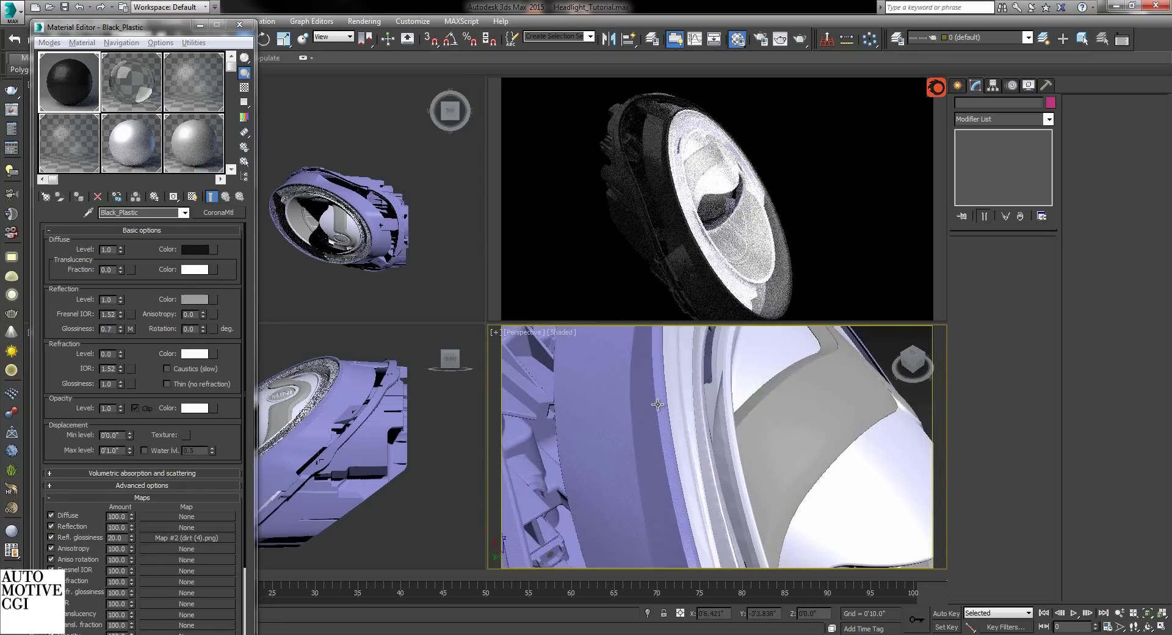
alt+middle_drag(678, 418, 757, 445)
scroll(757, 445, up, 2)
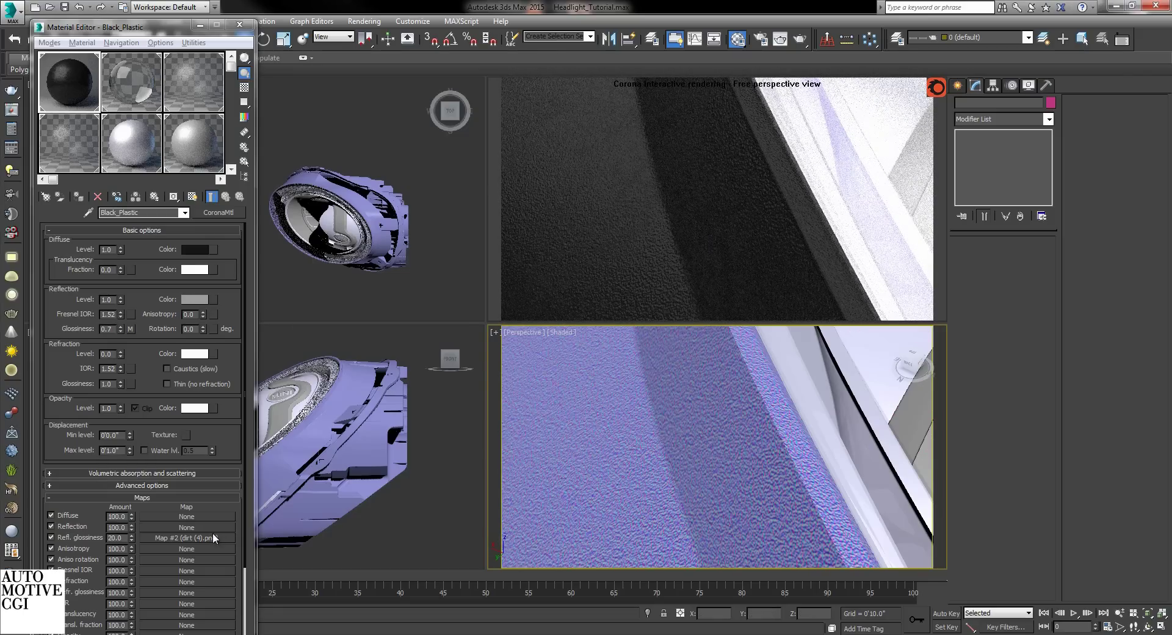
- Reopen Black_Plastic's round edges bump map and set its radius to 0.024 inches
scroll(213, 542, down, 3)
click(208, 587)
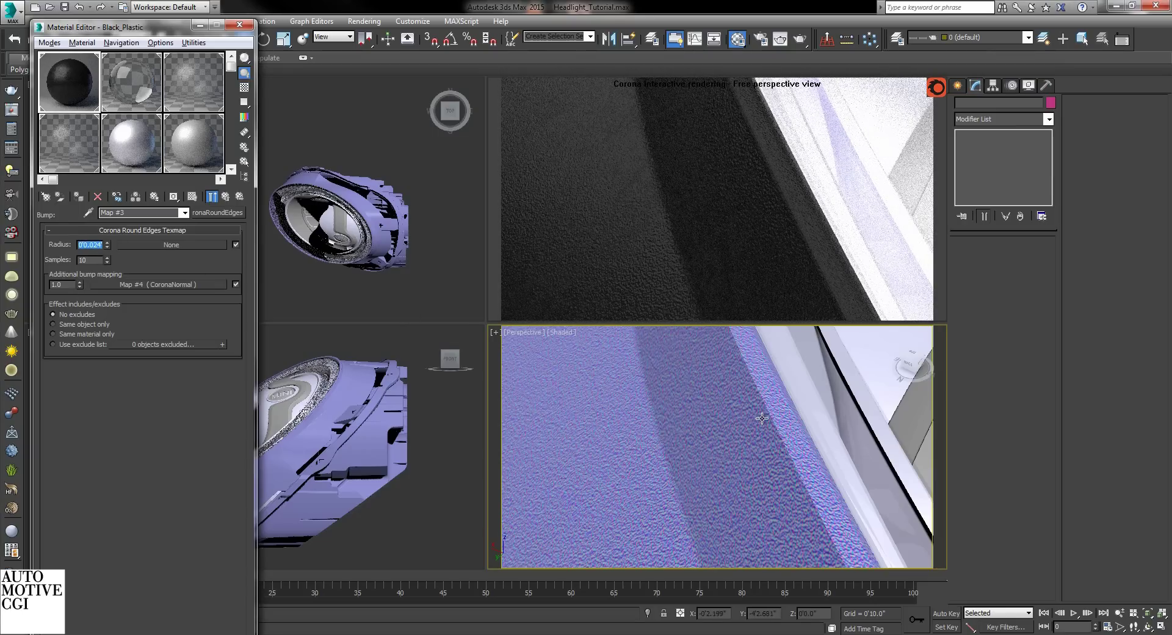
key(ctrl+shift+z)
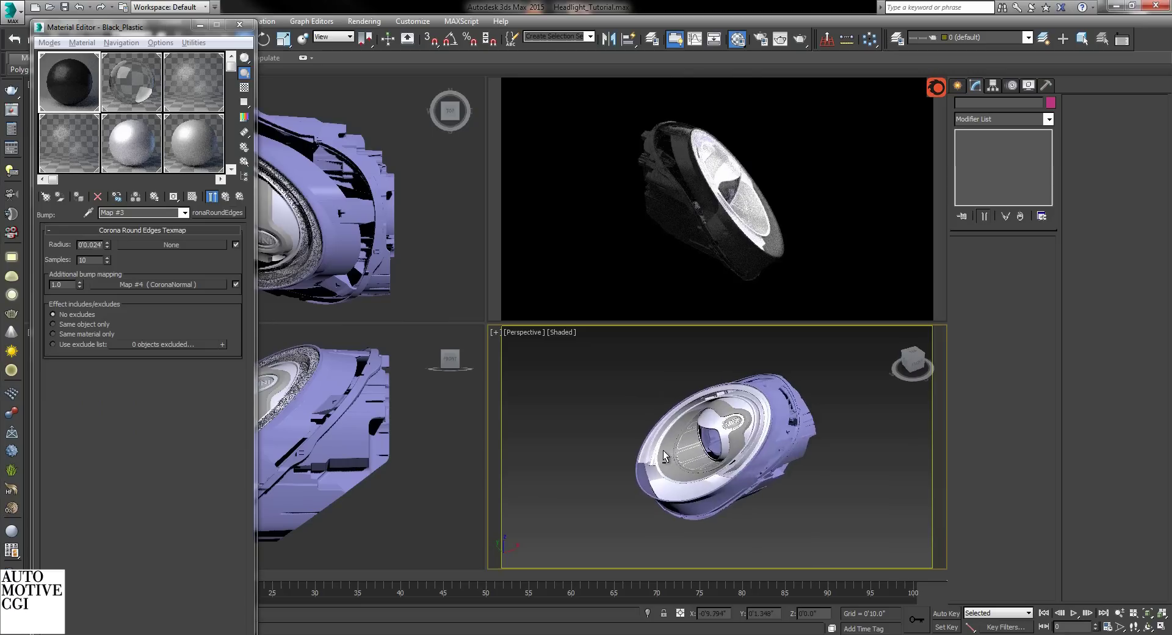
- Select all objects that use the Black_Plastic material and hide them
alt+middle_drag(662, 452, 698, 430)
scroll(731, 455, up, 2)
mouse_move(755, 477)
alt+middle_down()
mouse_move(763, 494)
mouse_move(754, 489)
alt+middle_up()
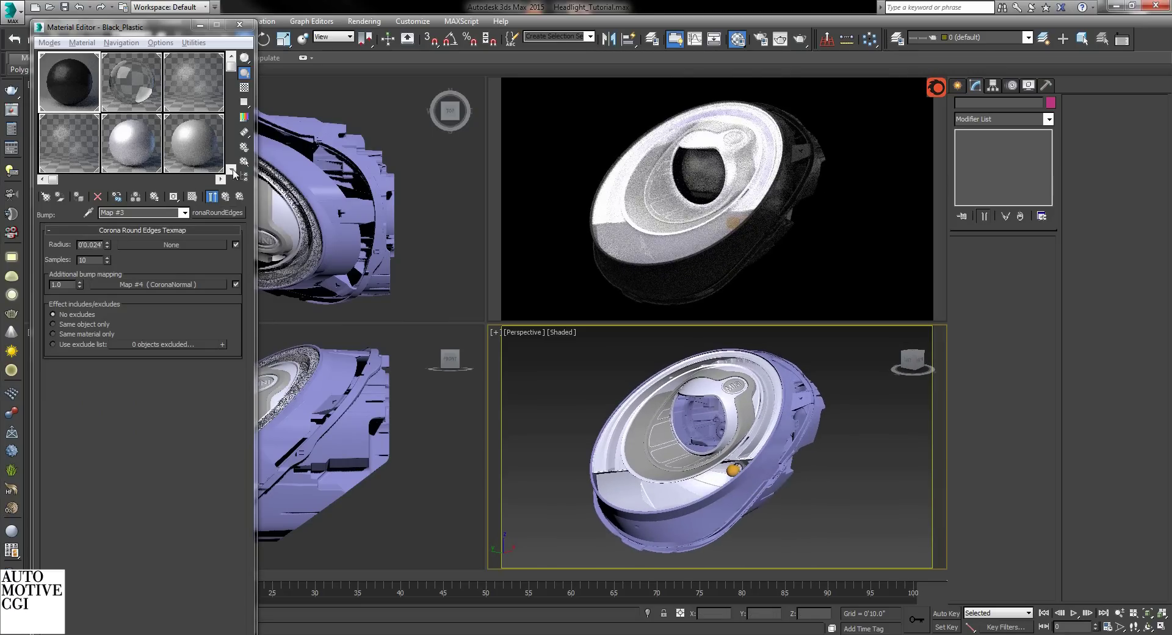
click(244, 90)
click(244, 161)
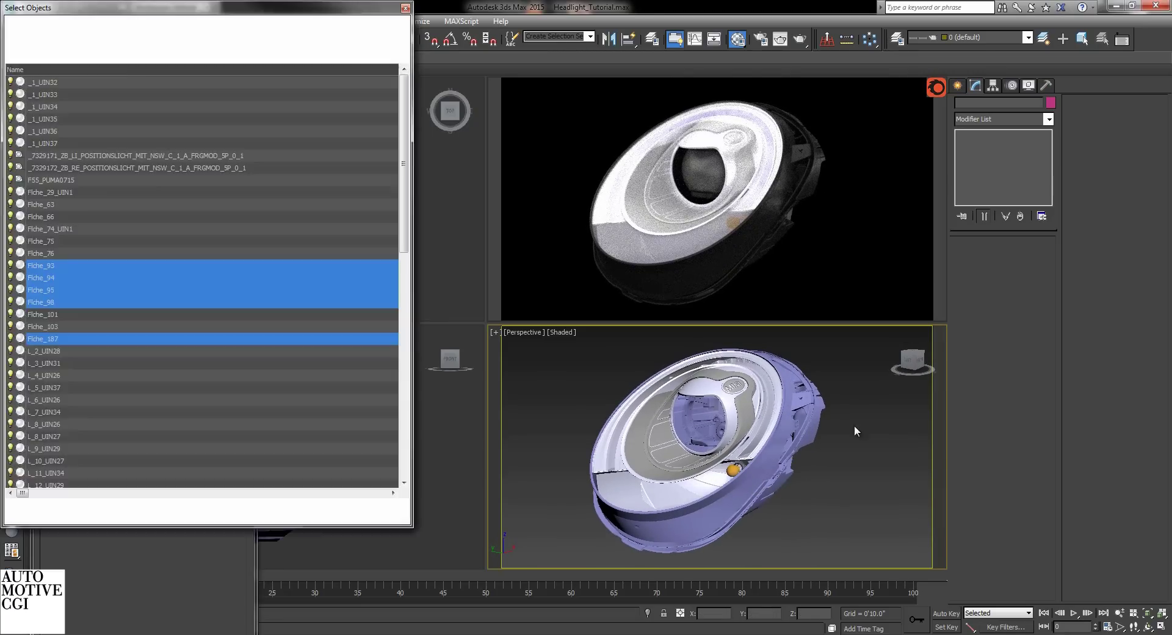
key(Return)
right_click(828, 426)
click(867, 393)
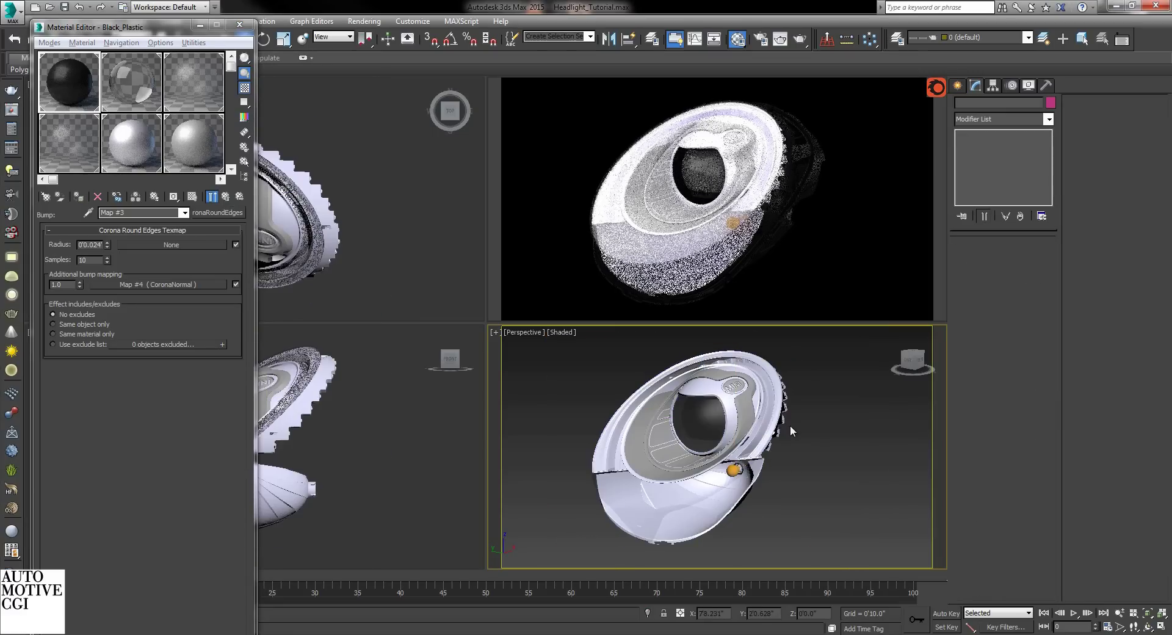
- Convert the Glass material from Standard to CoronaMtl
click(113, 93)
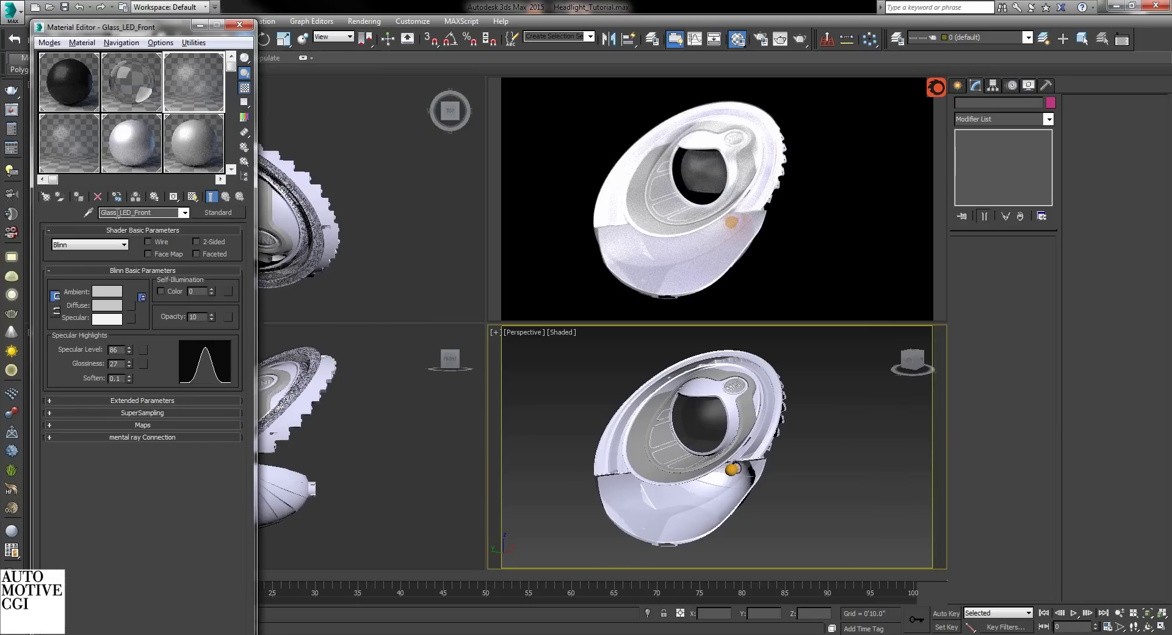
click(66, 164)
click(220, 211)
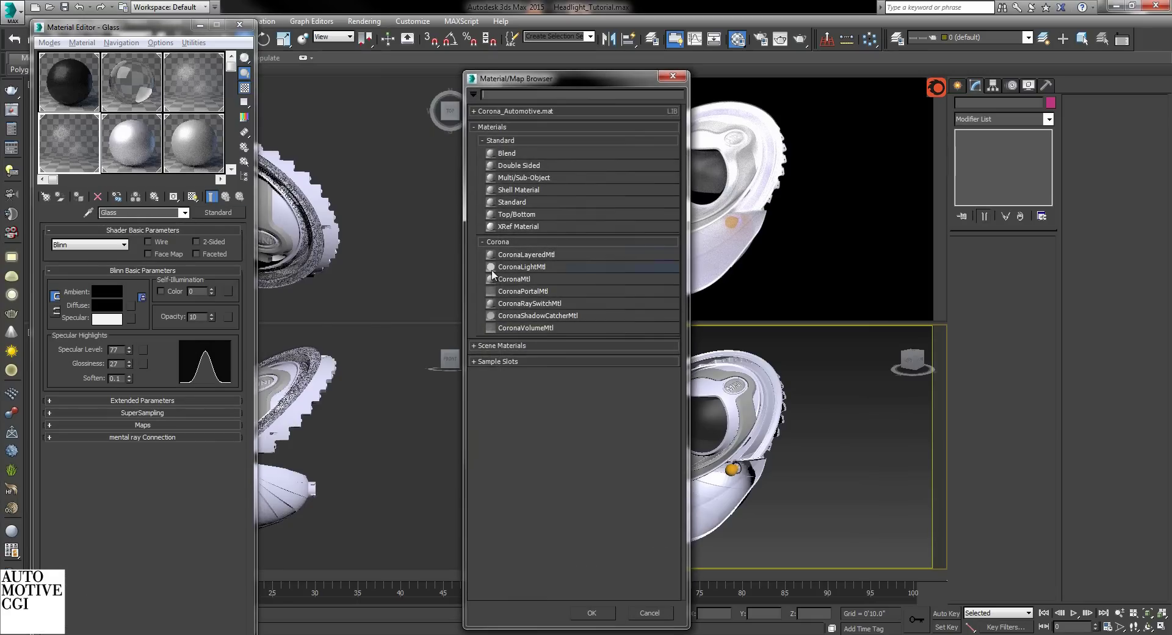
double_click(529, 282)
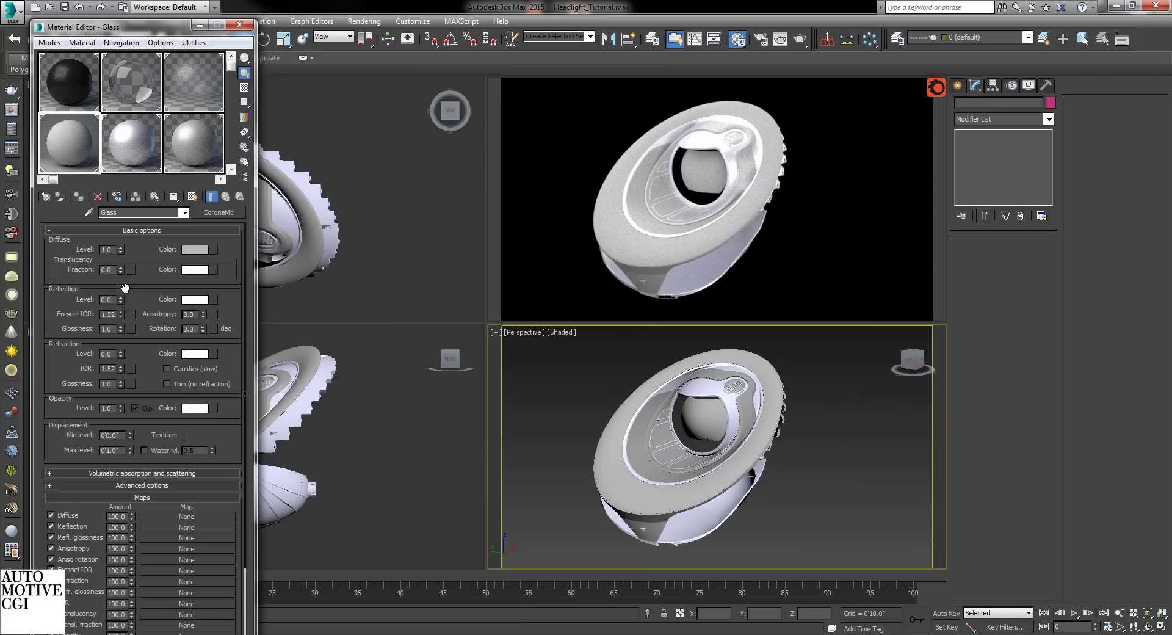
- Make the Glass material's diffuse color black and set its reflection and refraction levels to 1.0
click(196, 249)
right_click(501, 143)
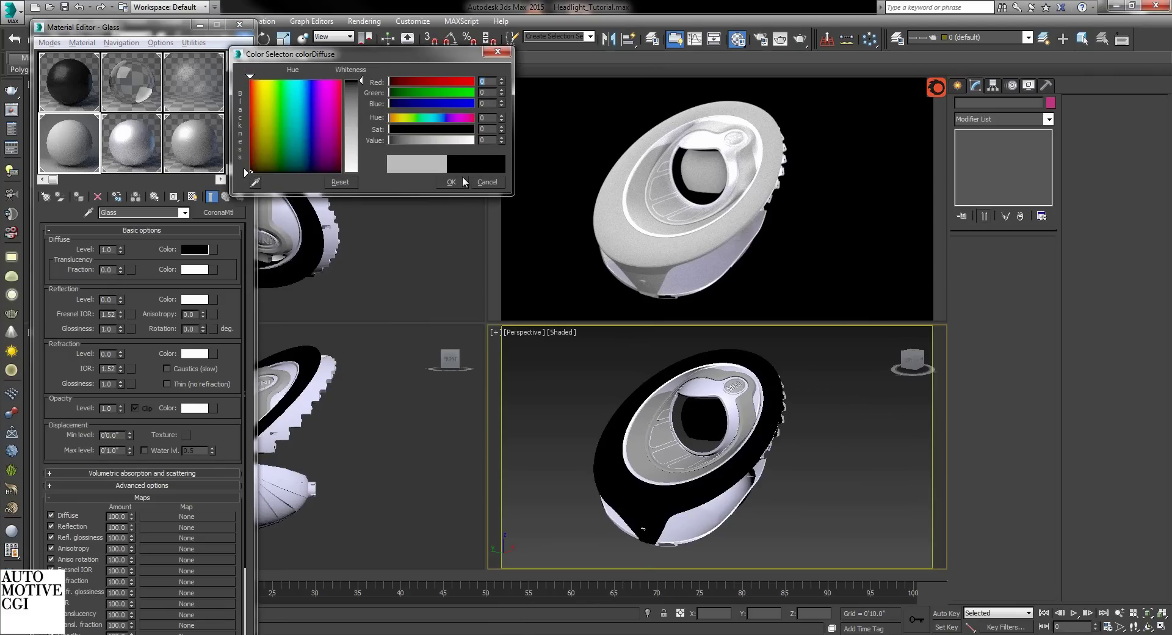
click(451, 182)
double_click(114, 355)
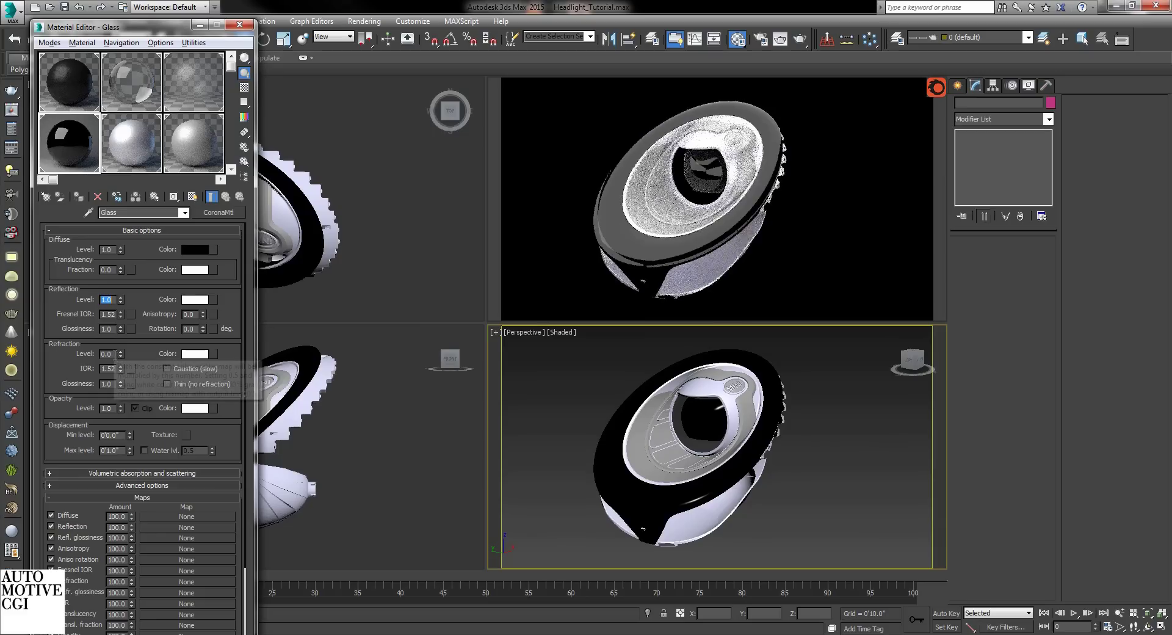
text(1)
key(Return)
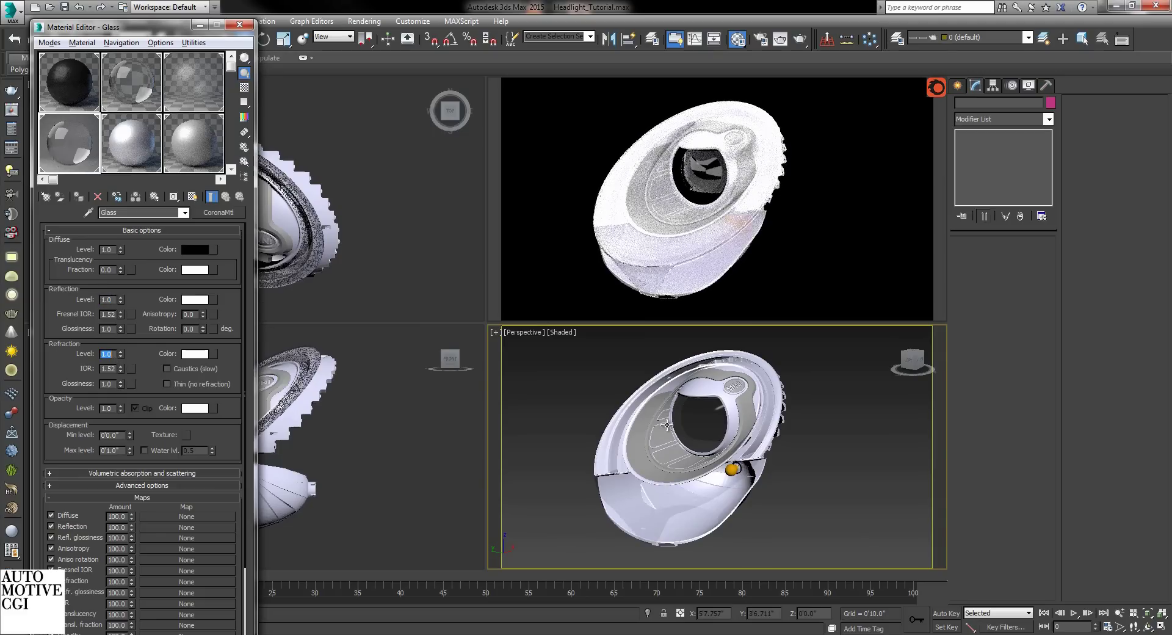
- Select the objects that use the Glass material and isolate them
click(244, 162)
key(Return)
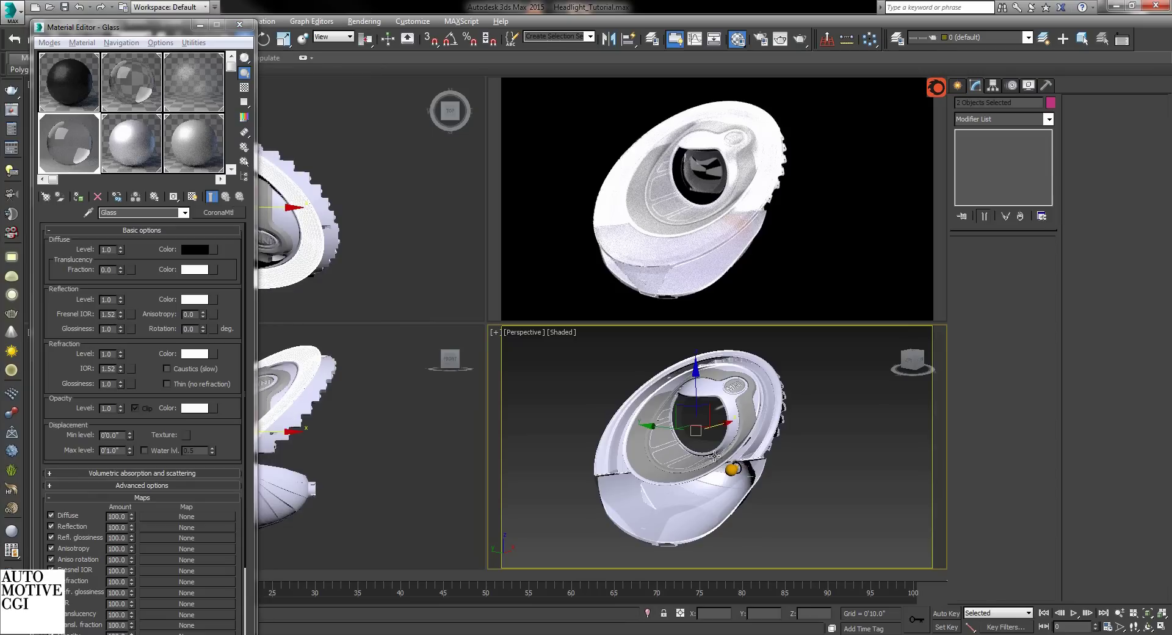
key(Delete)
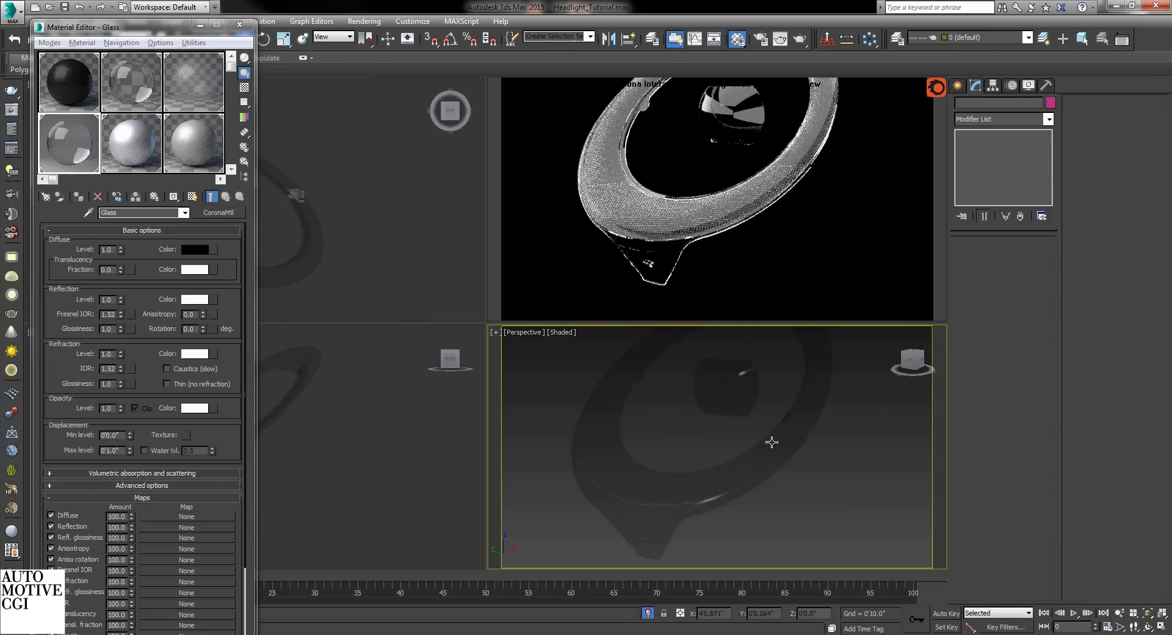
scroll(750, 450, up, 5)
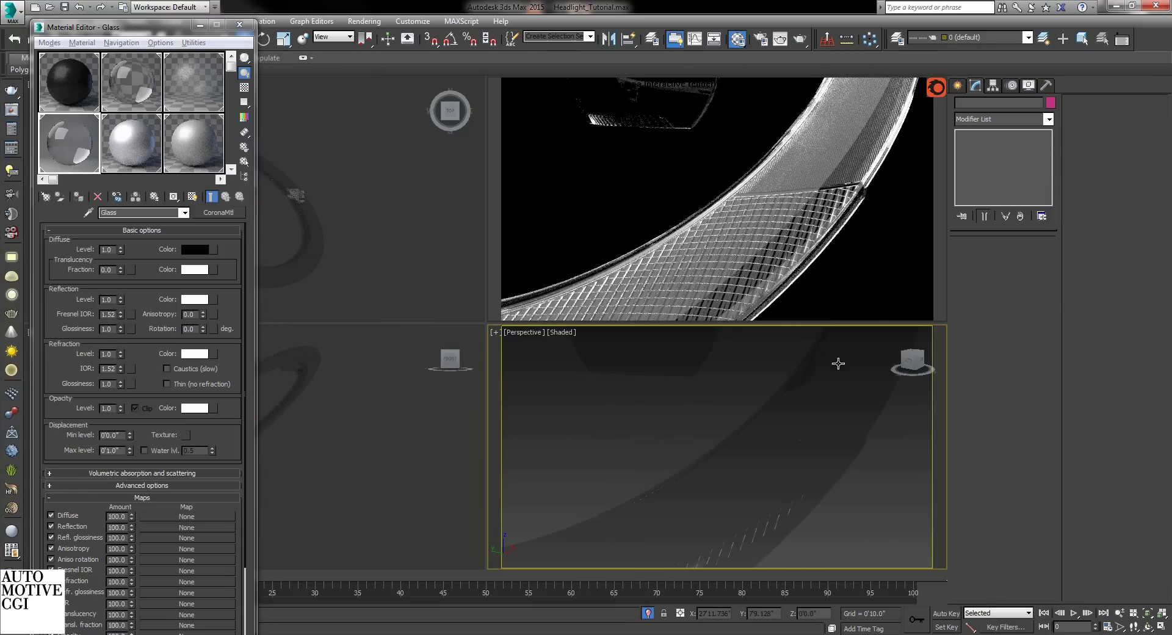
- Assign a CoronaRoundEdges map to the Glass material's bump slot
scroll(235, 270, down, 5)
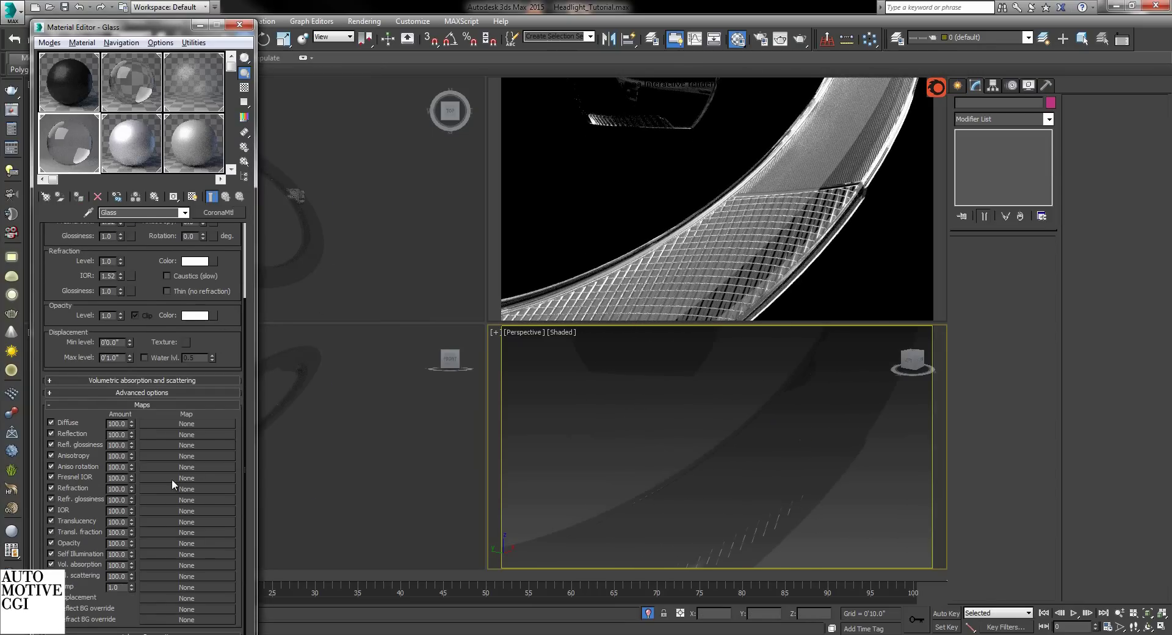
click(156, 589)
scroll(551, 522, down, 3)
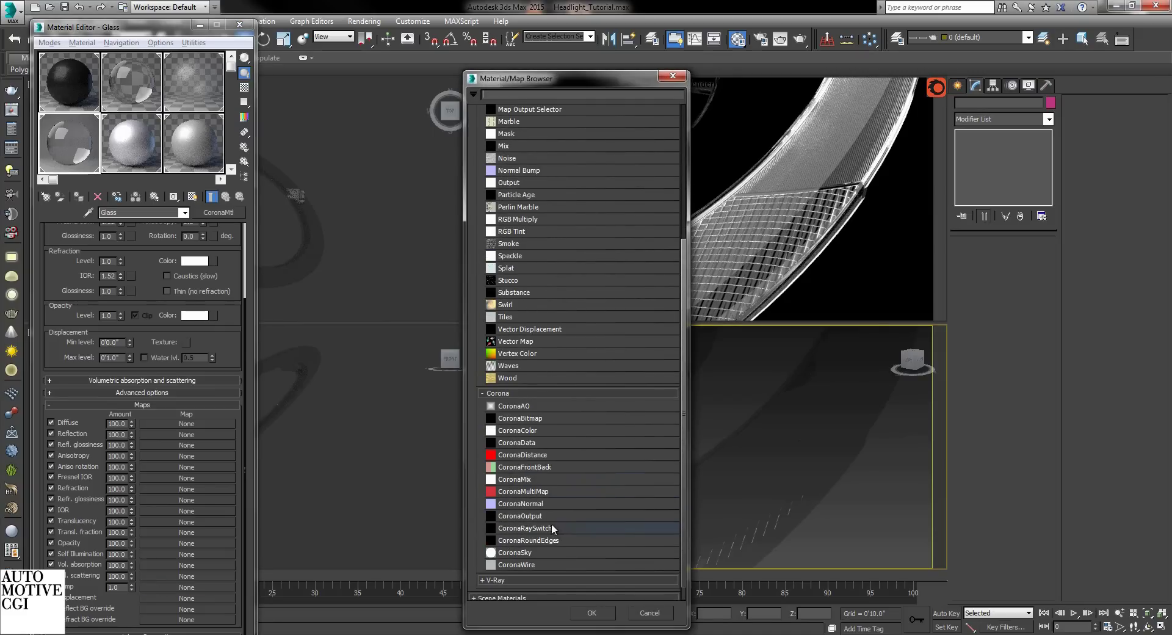
double_click(549, 539)
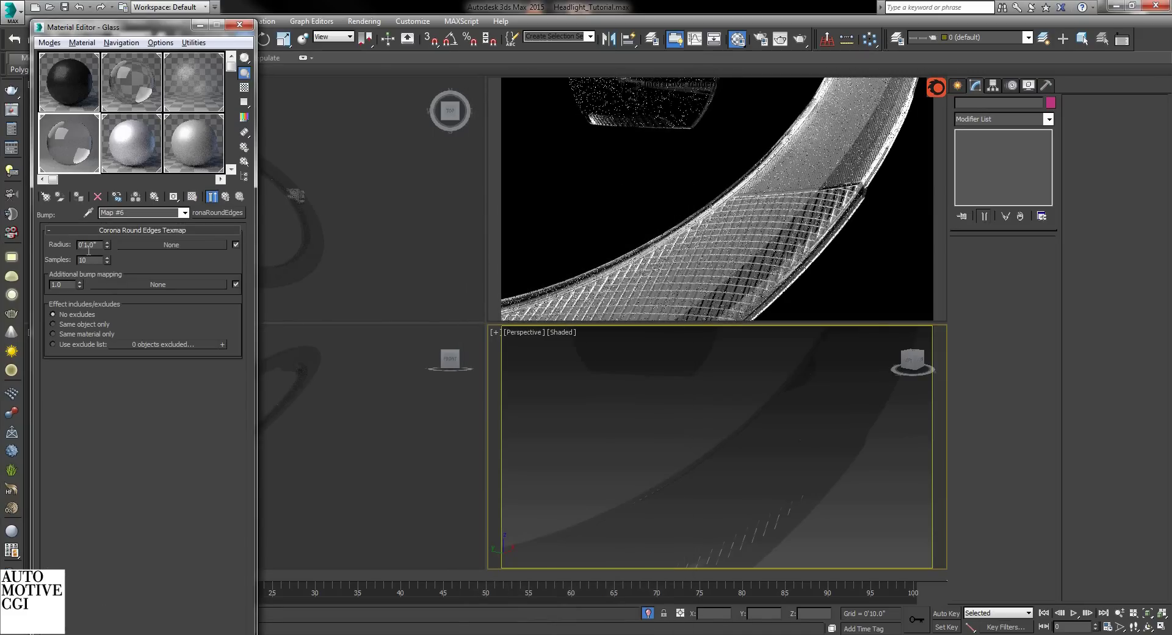
- Set the glass round edges radius to 0.012 inches and return to the Glass material's top level
double_click(88, 245)
text(0.024)
key(Return)
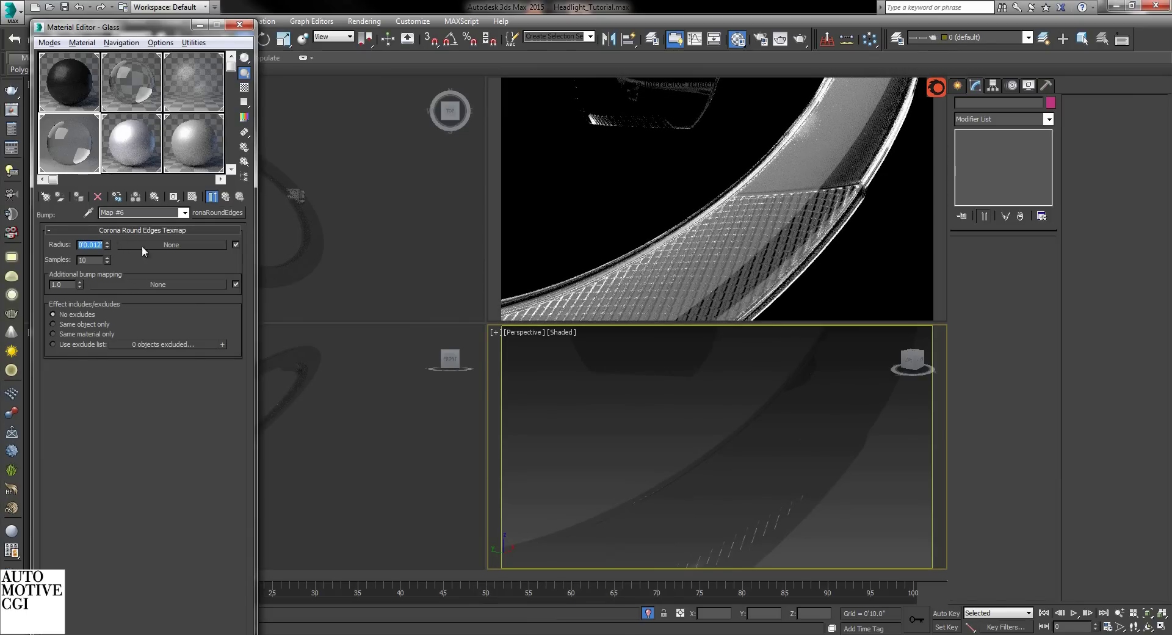
click(228, 199)
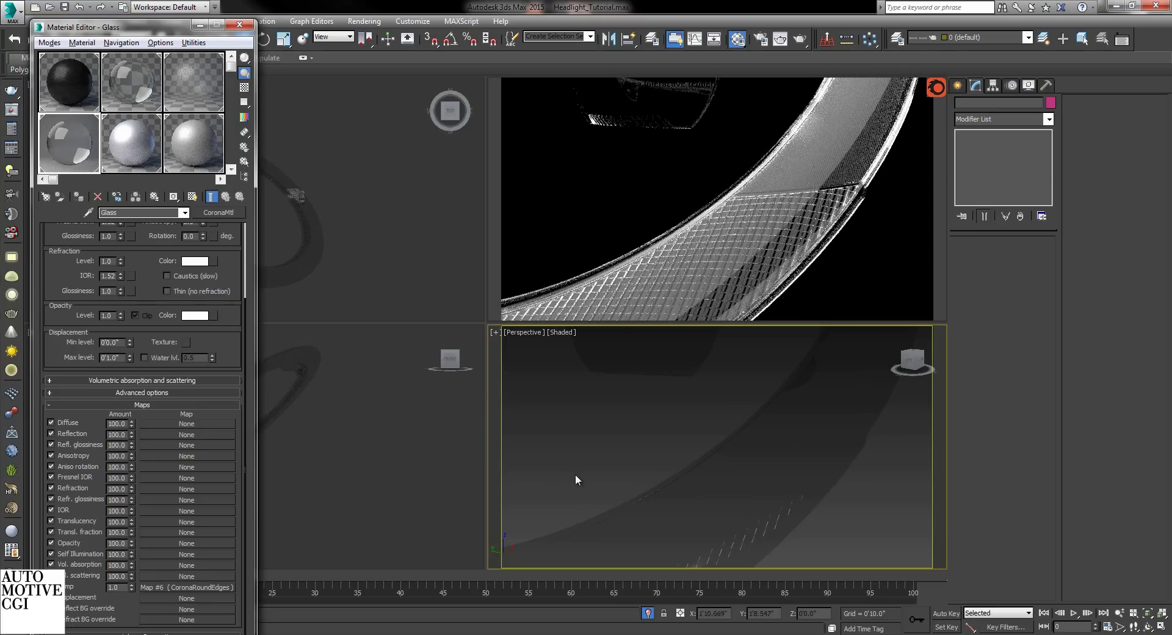
- Check the isolated glass parts in the render, end the isolation, and hide the glass objects
scroll(665, 467, down, 8)
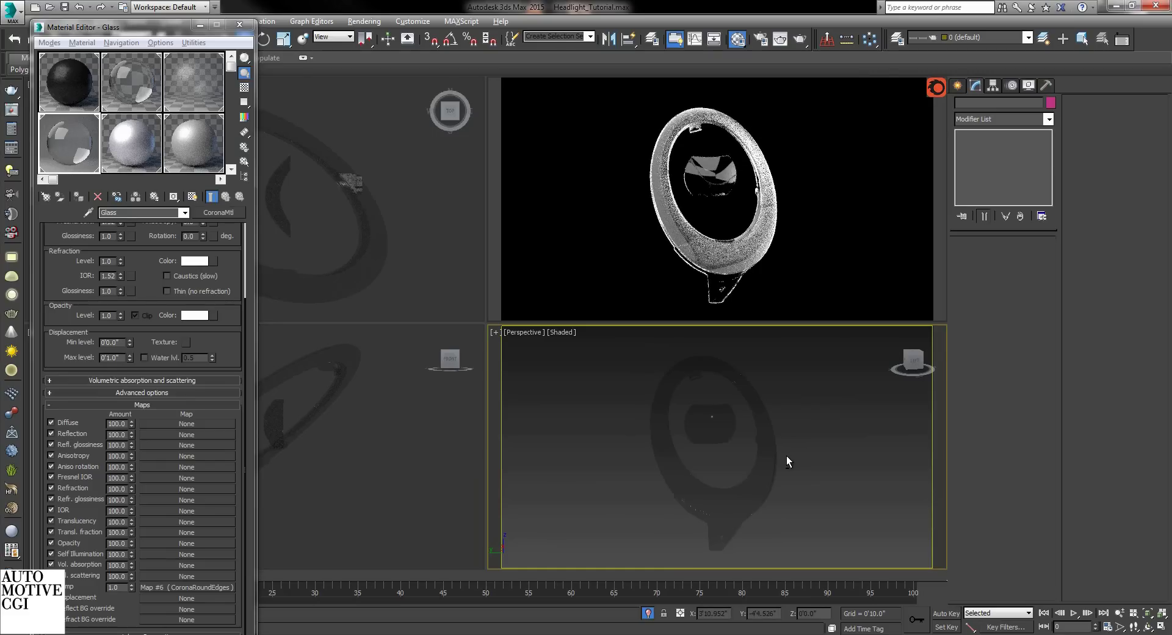
scroll(767, 442, up, 5)
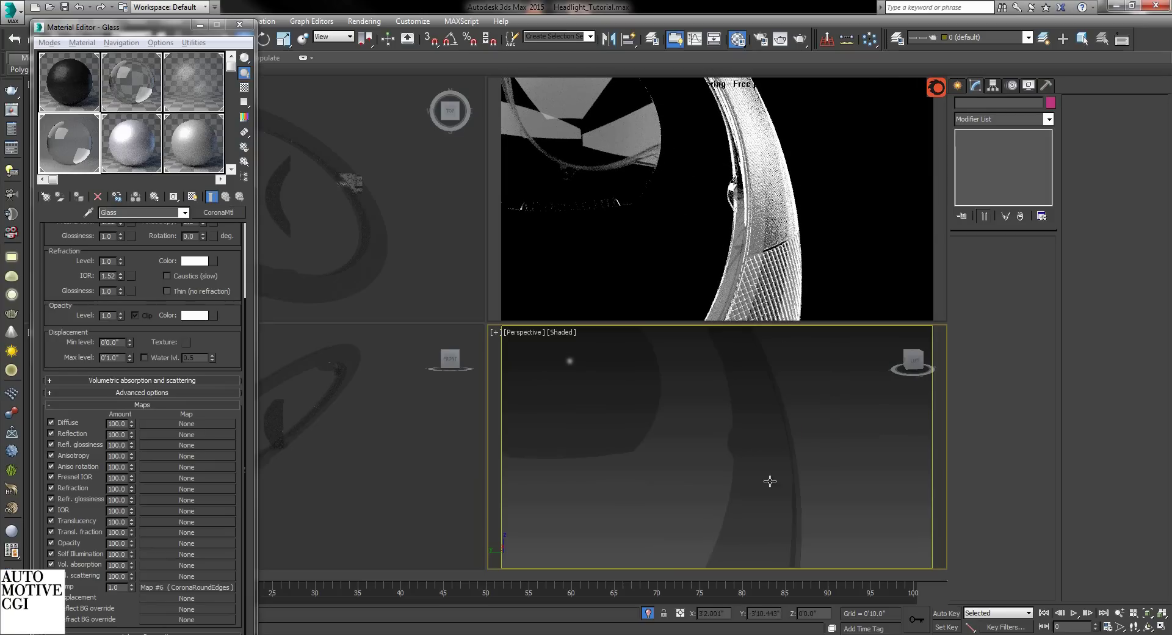
scroll(798, 453, down, 5)
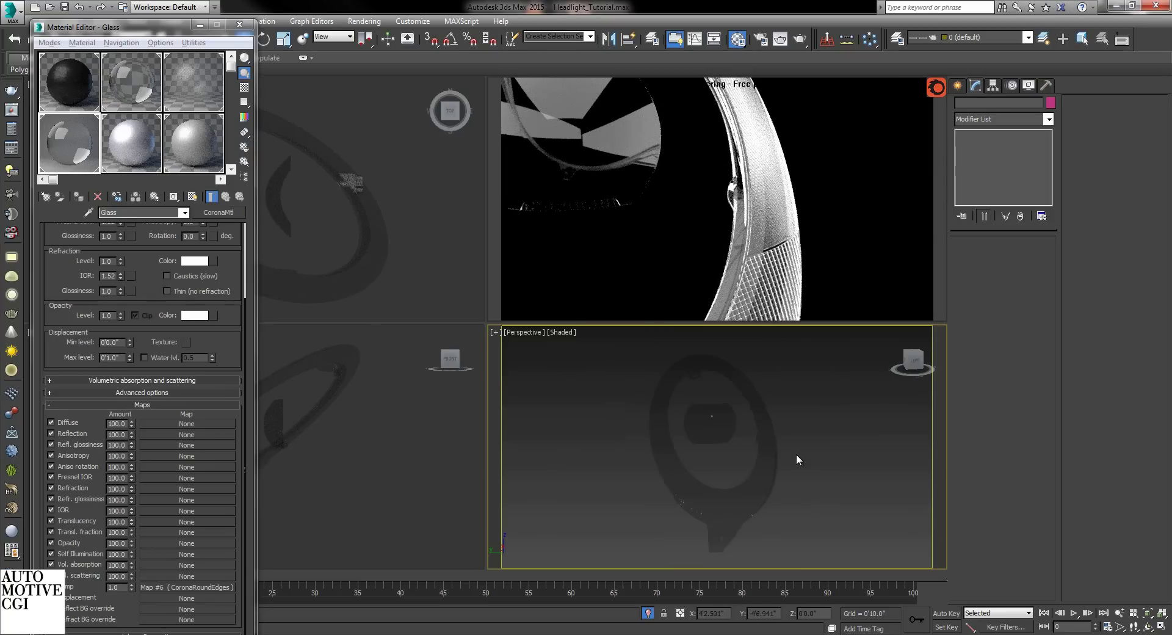
click(648, 613)
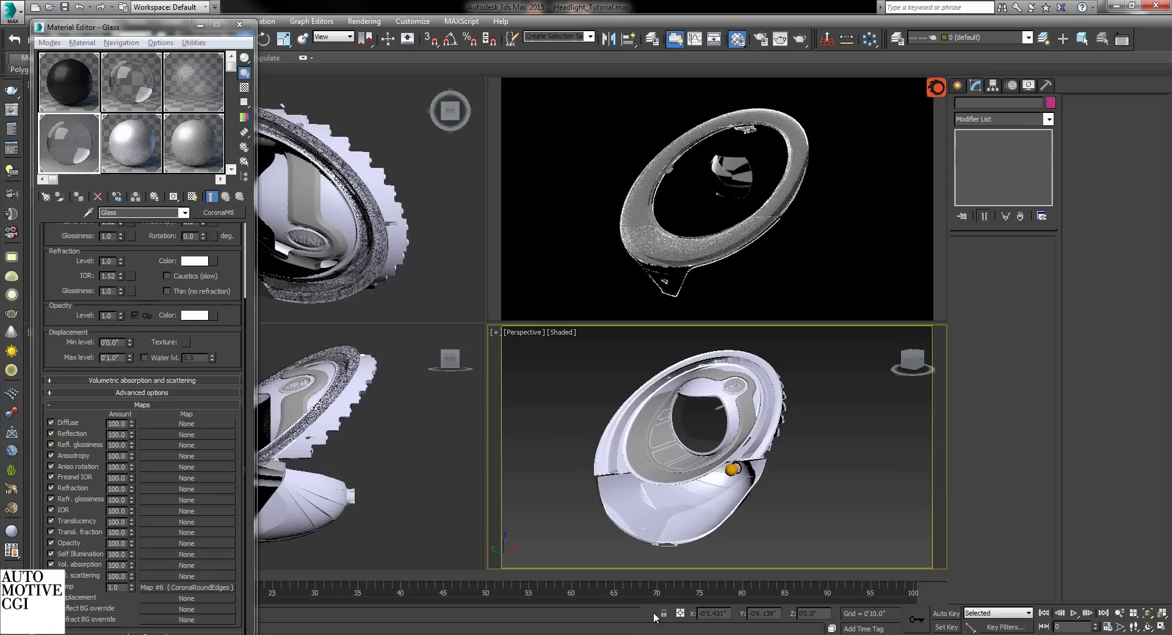
key(h)
key(Return)
right_click(833, 463)
click(871, 395)
- Convert the Chrome_Reflectors material from Standard to CoronaMtl
click(135, 147)
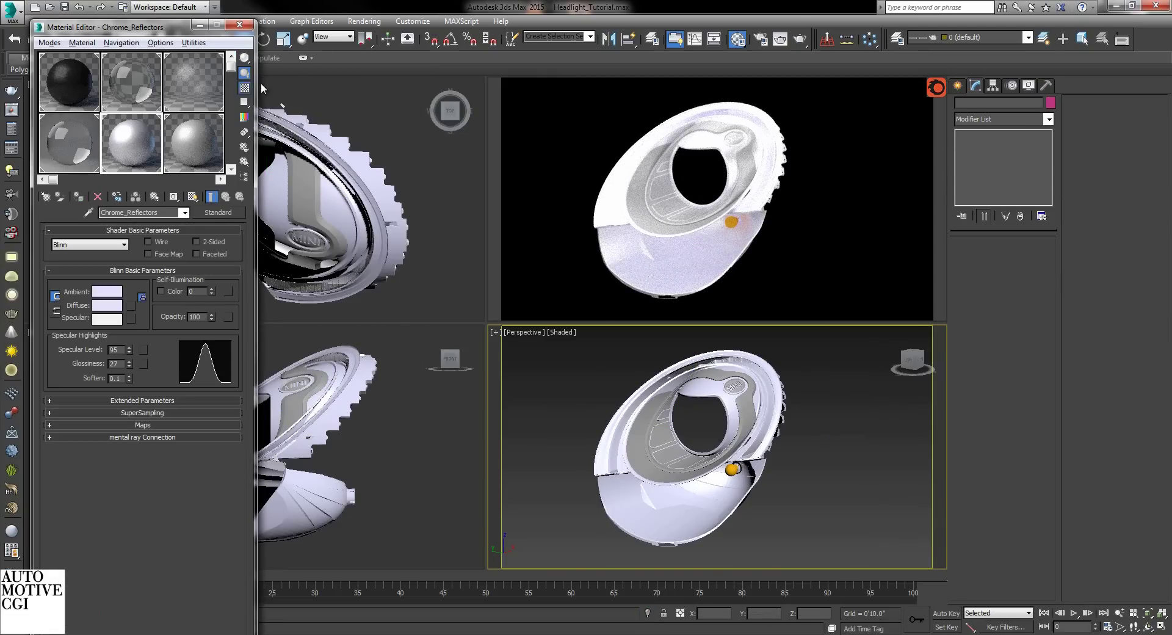
click(219, 212)
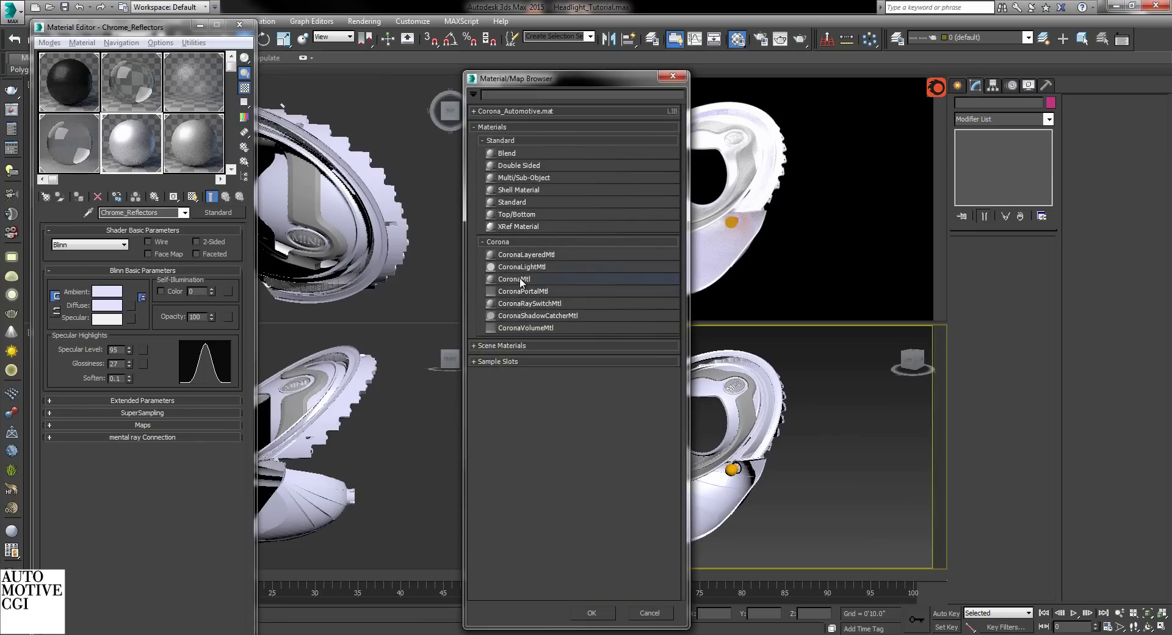
double_click(520, 278)
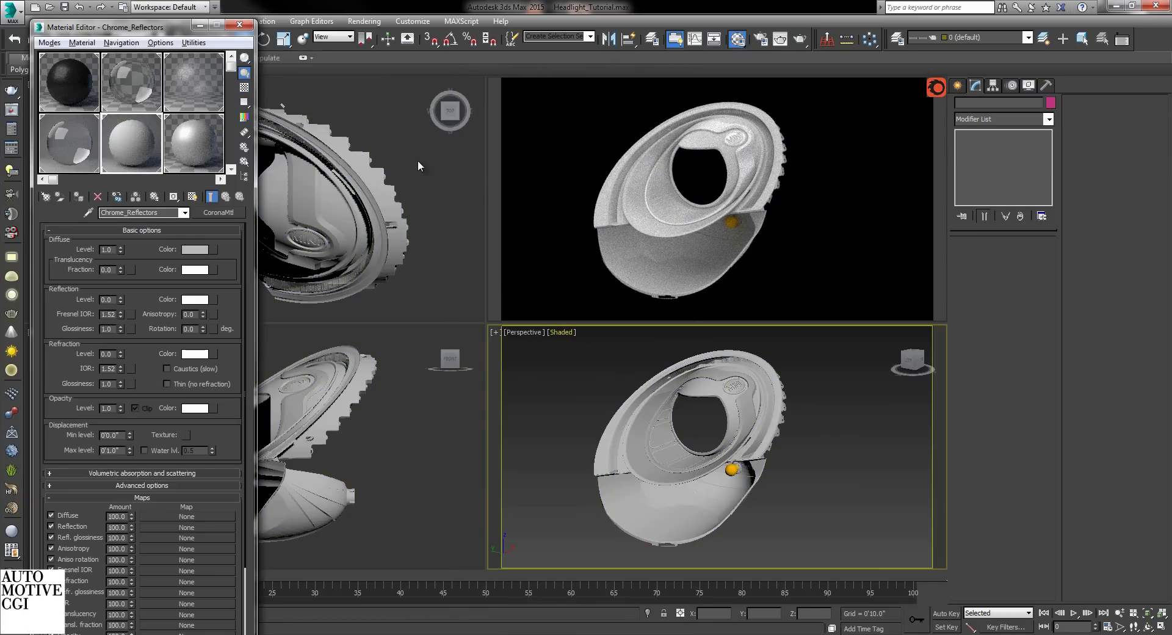
- Darken the Chrome_Reflectors diffuse colour to a value of 2
click(194, 249)
double_click(494, 143)
text(2)
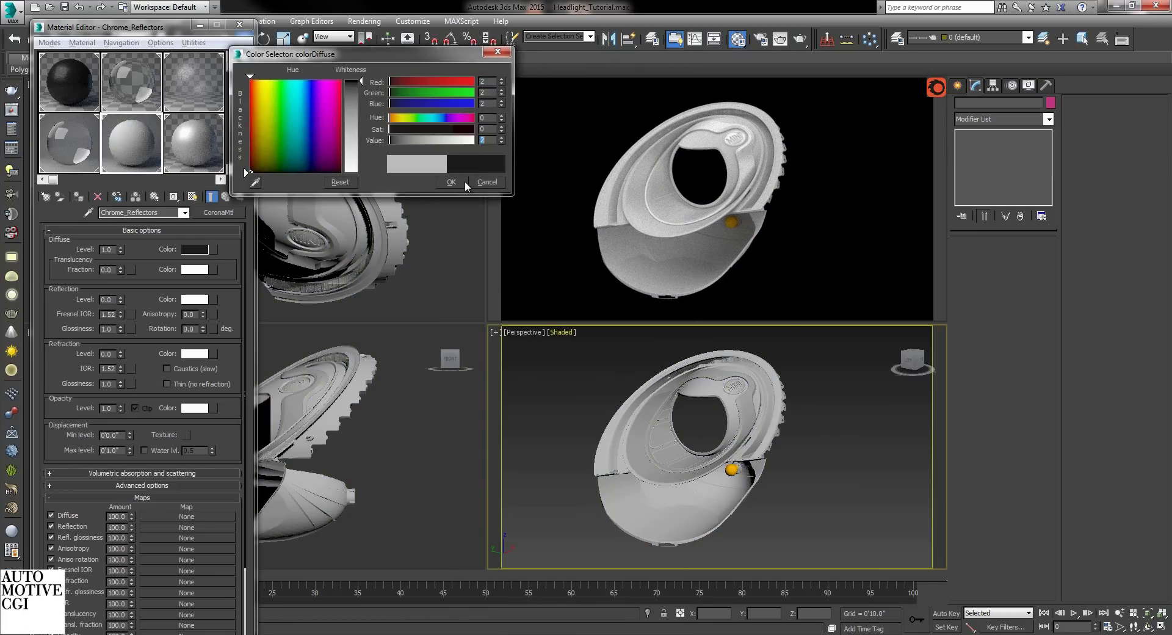
click(462, 182)
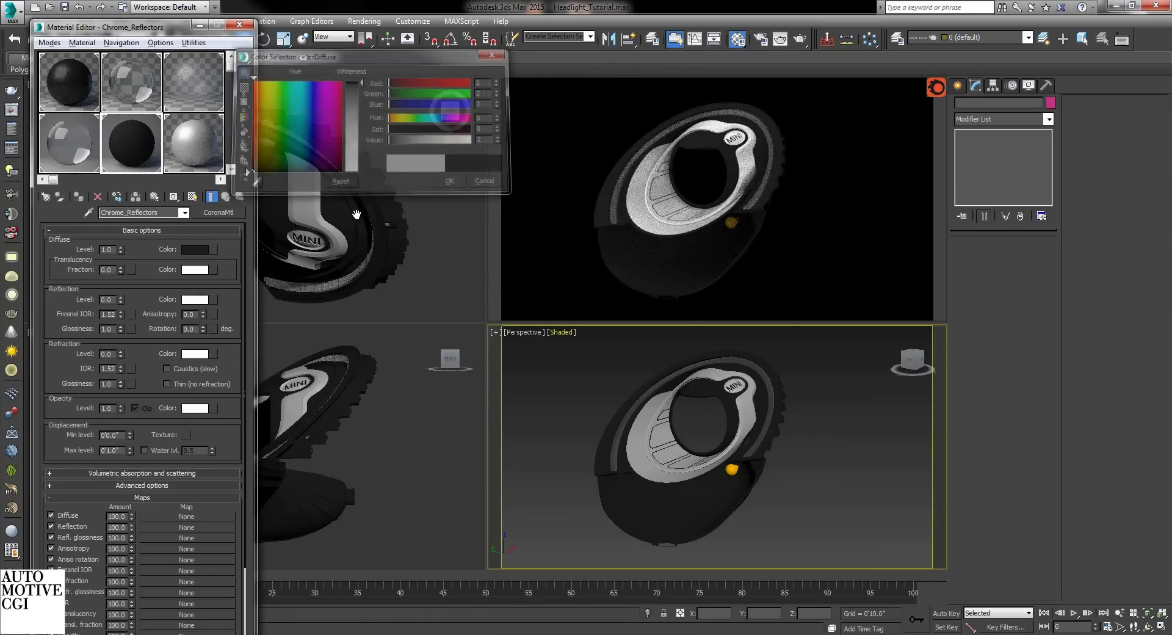
- Set the Chrome_Reflectors reflection level to 1.0, Fresnel IOR to 16 and reflection glossiness to 0.98
double_click(115, 314)
text(16)
key(Return)
double_click(113, 330)
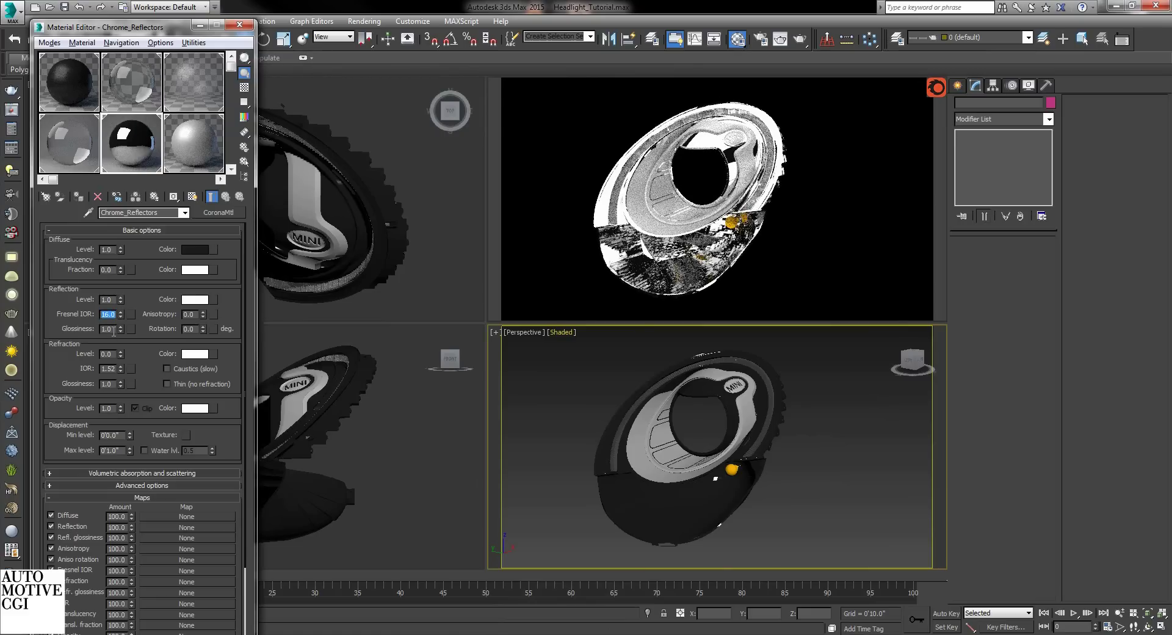
text(.98)
key(Return)
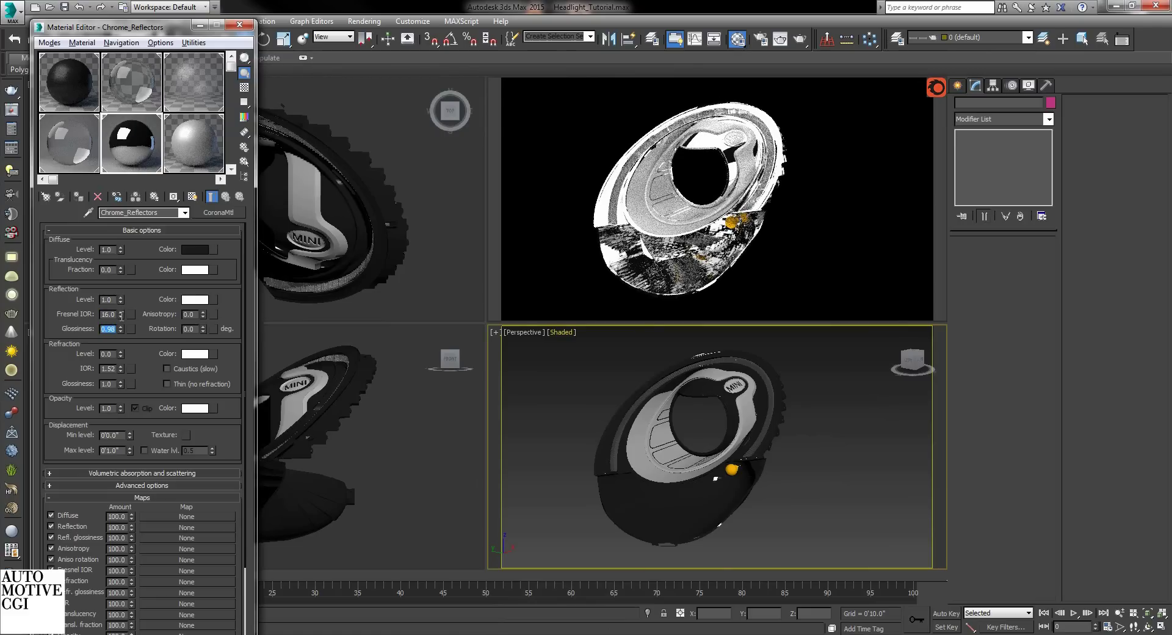
- Examine the chrome reflectors in the interactive render, closing in on the edges around the MINI badge
alt+middle_drag(713, 443, 714, 430)
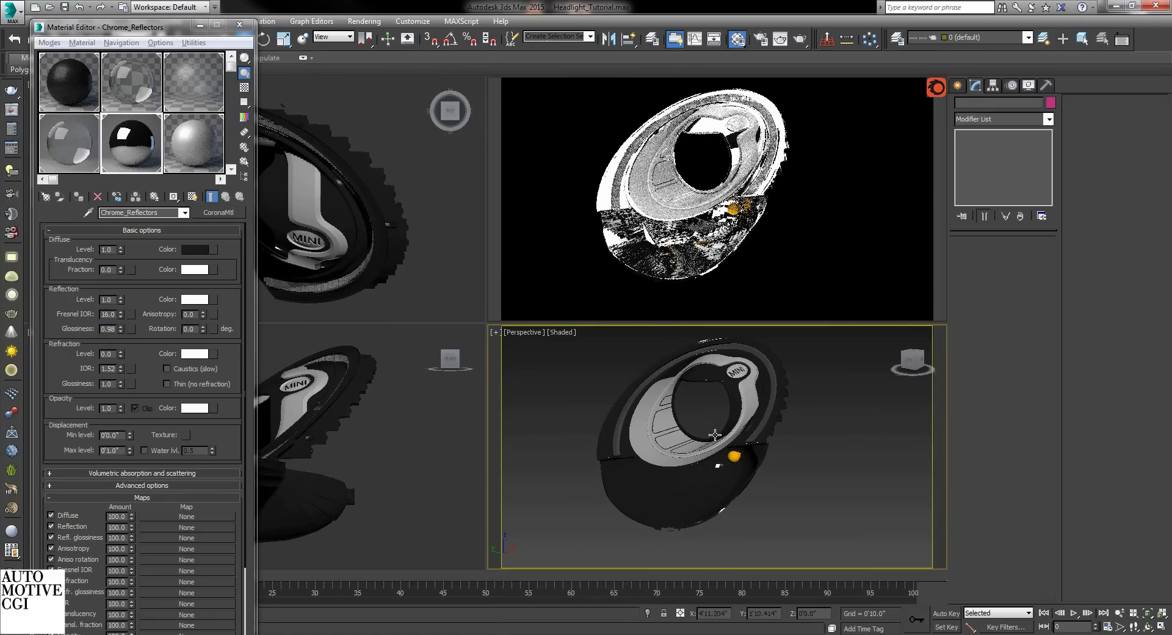
scroll(688, 495, up, 5)
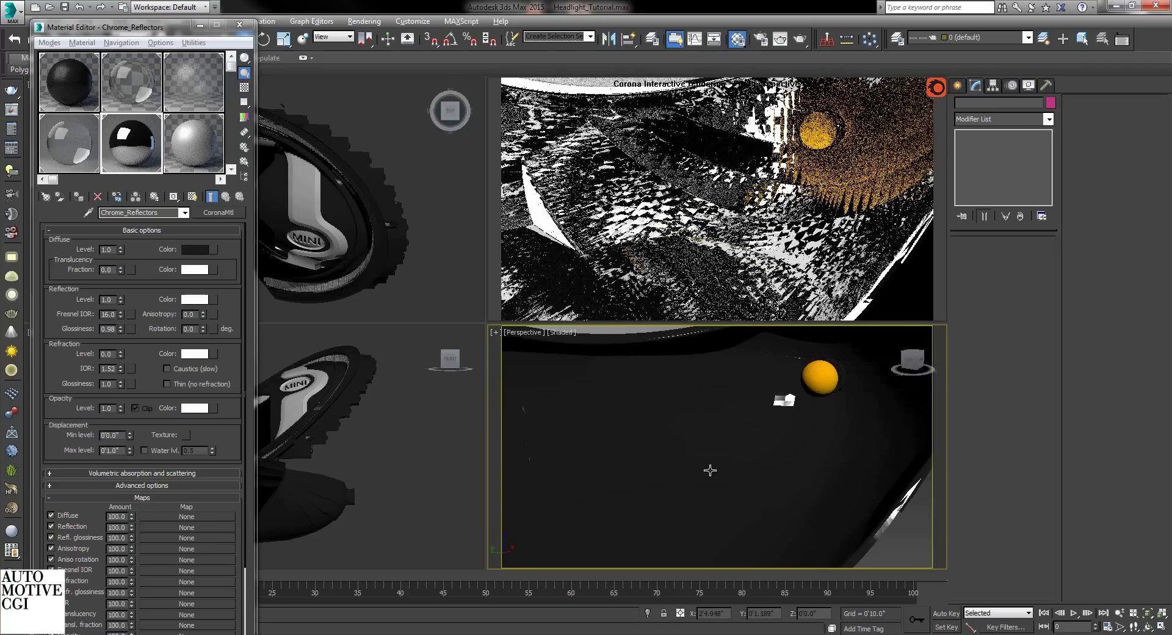
scroll(726, 440, down, 6)
middle_drag(726, 439, 684, 440)
scroll(734, 418, up, 8)
scroll(659, 445, up, 5)
scroll(649, 449, down, 3)
scroll(648, 450, up, 2)
key(F4)
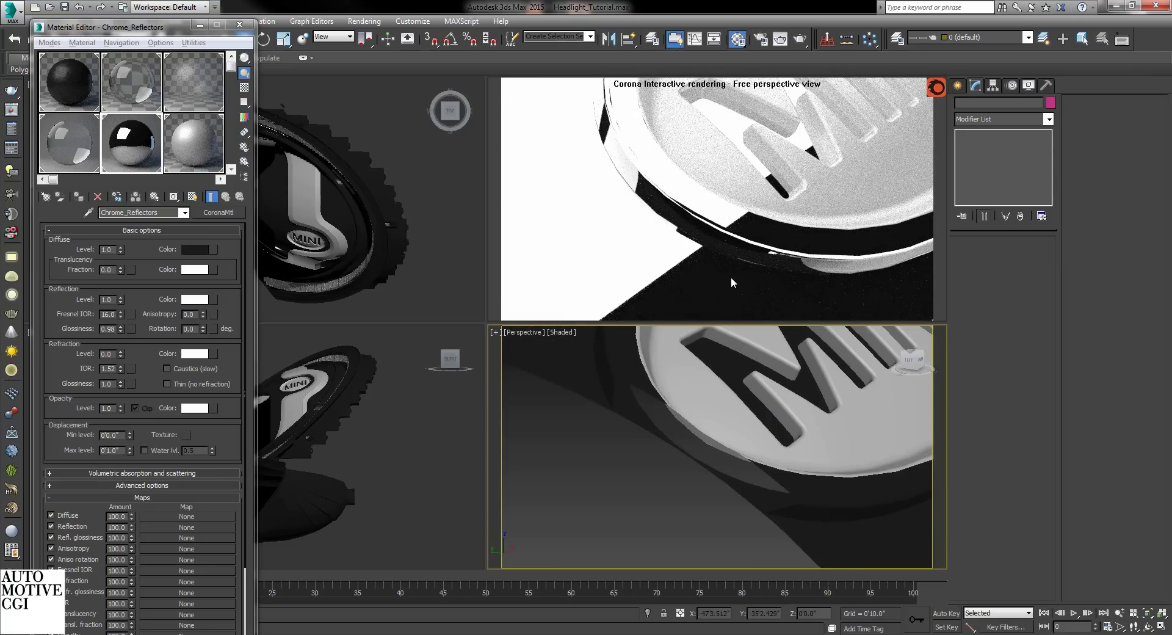
- Assign a CoronaRoundEdges map to the Chrome_Reflectors bump slot with a radius of 0.012 inches
drag(236, 384, 236, 291)
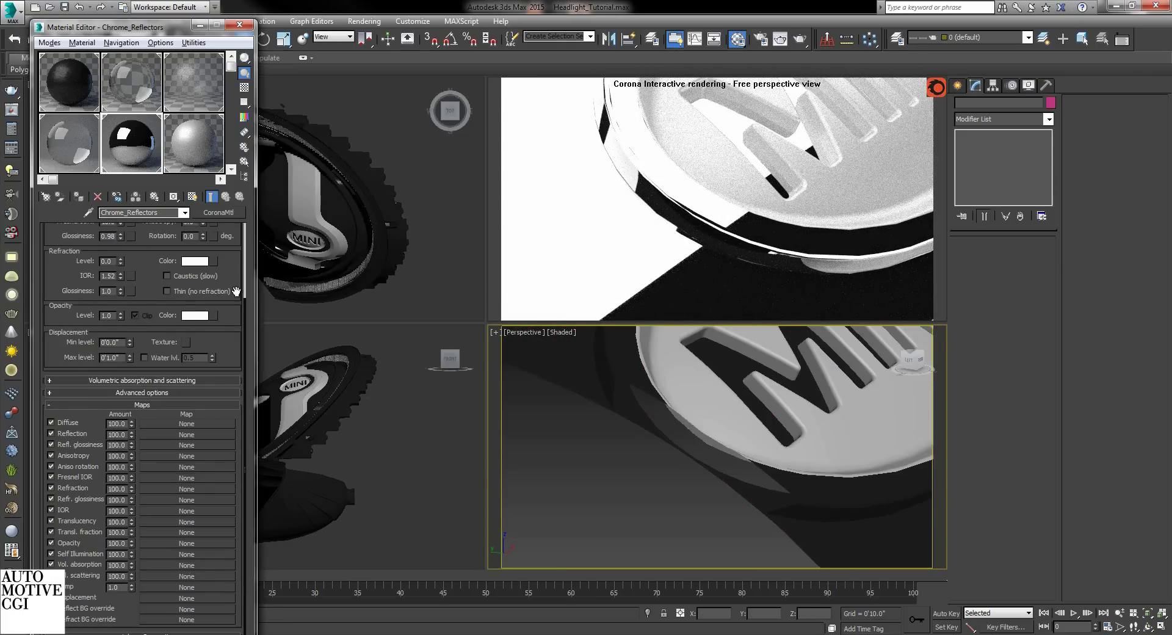
click(154, 589)
scroll(594, 437, down, 2)
double_click(566, 521)
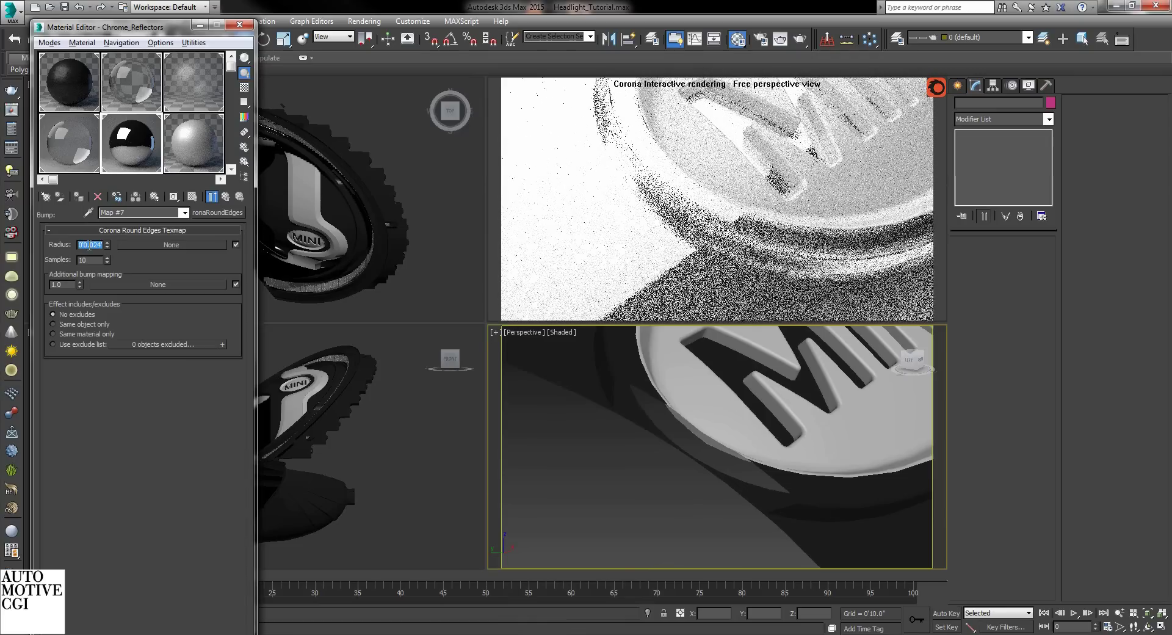
key(Return)
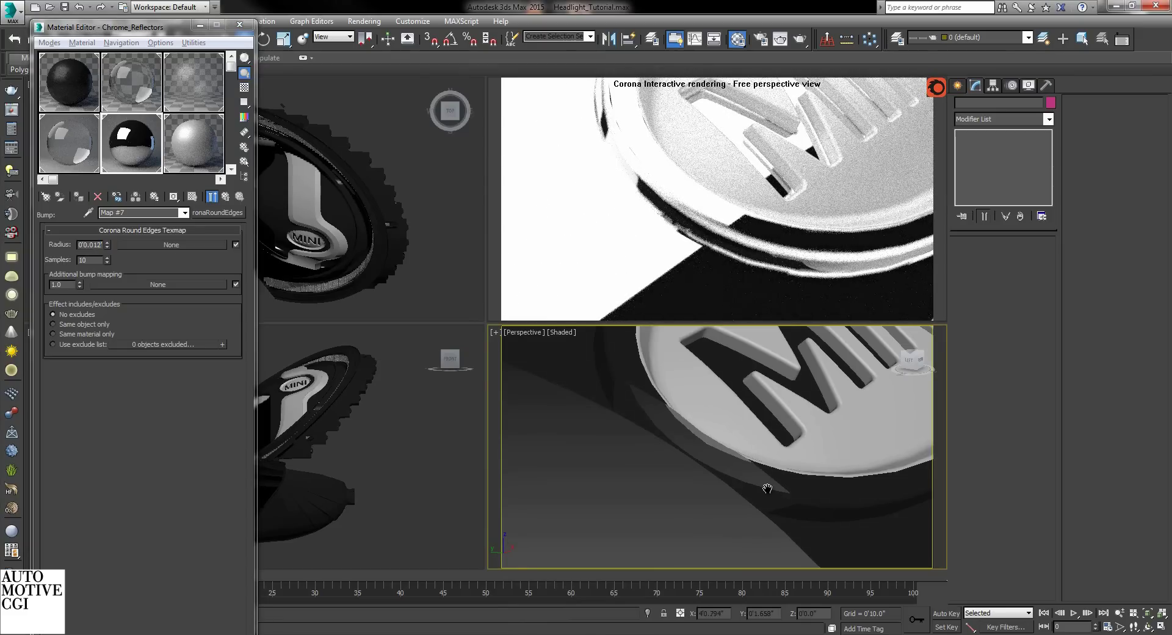
- Check the rounded chrome edges across the whole headlight and hide the objects that use the chrome material
scroll(767, 488, down, 2)
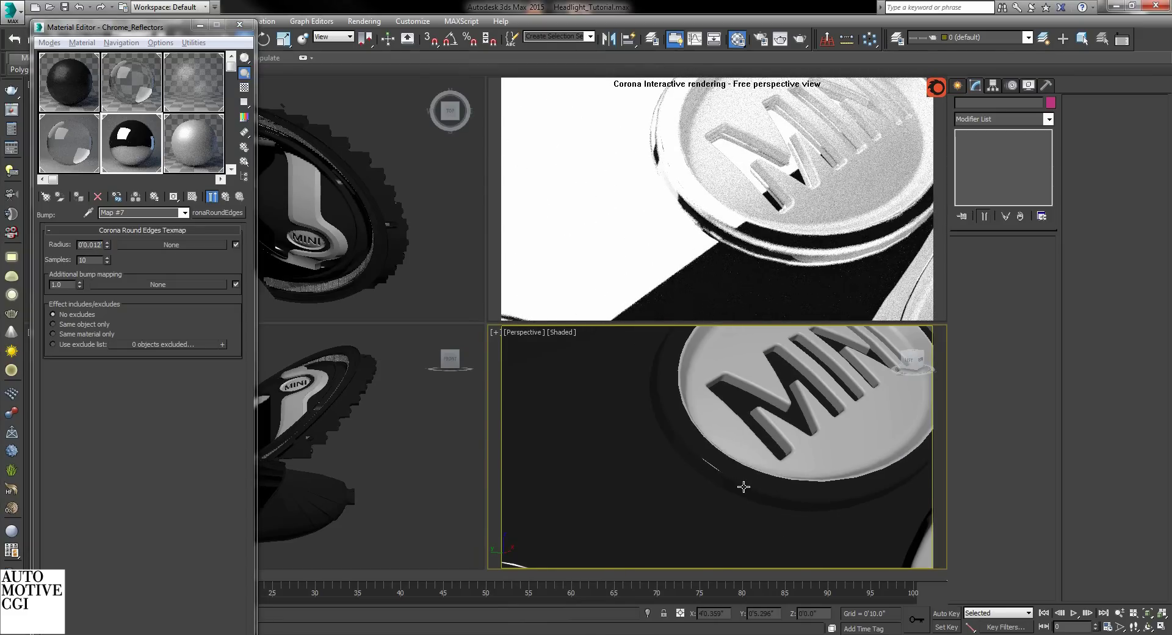
scroll(732, 485, down, 5)
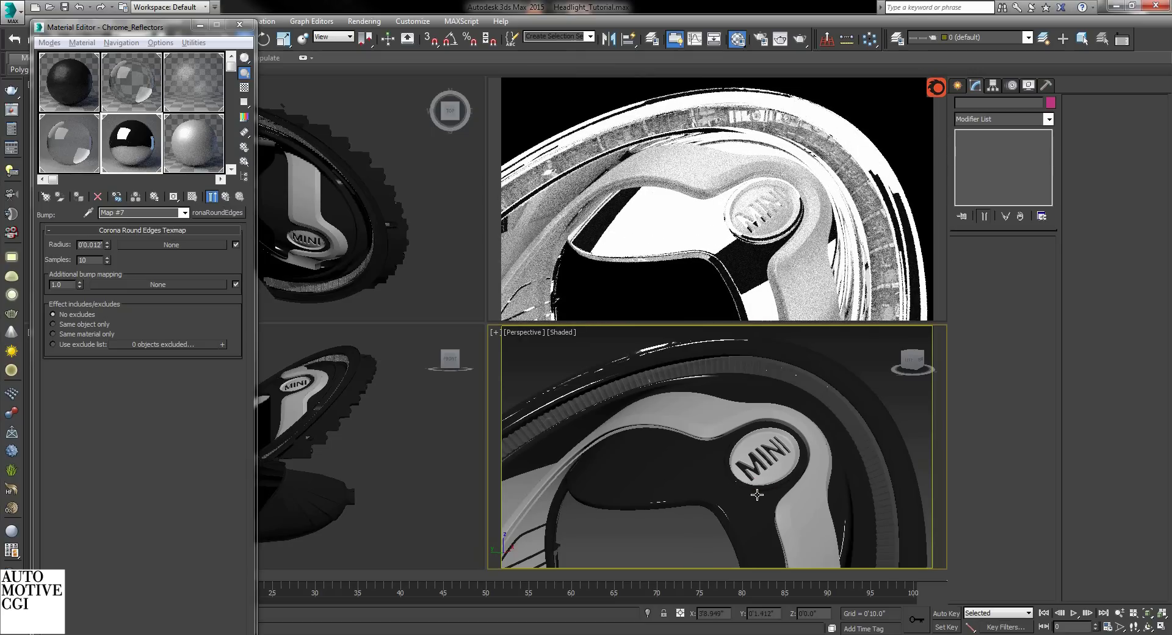
scroll(759, 508, down, 5)
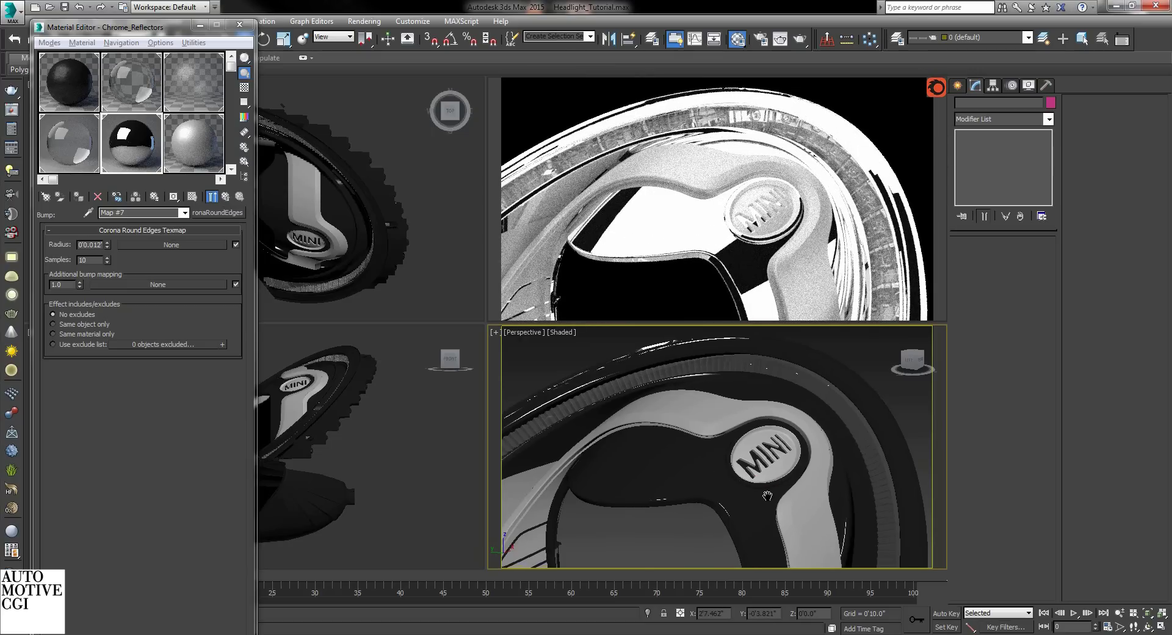
middle_drag(761, 508, 784, 429)
scroll(796, 454, down, 2)
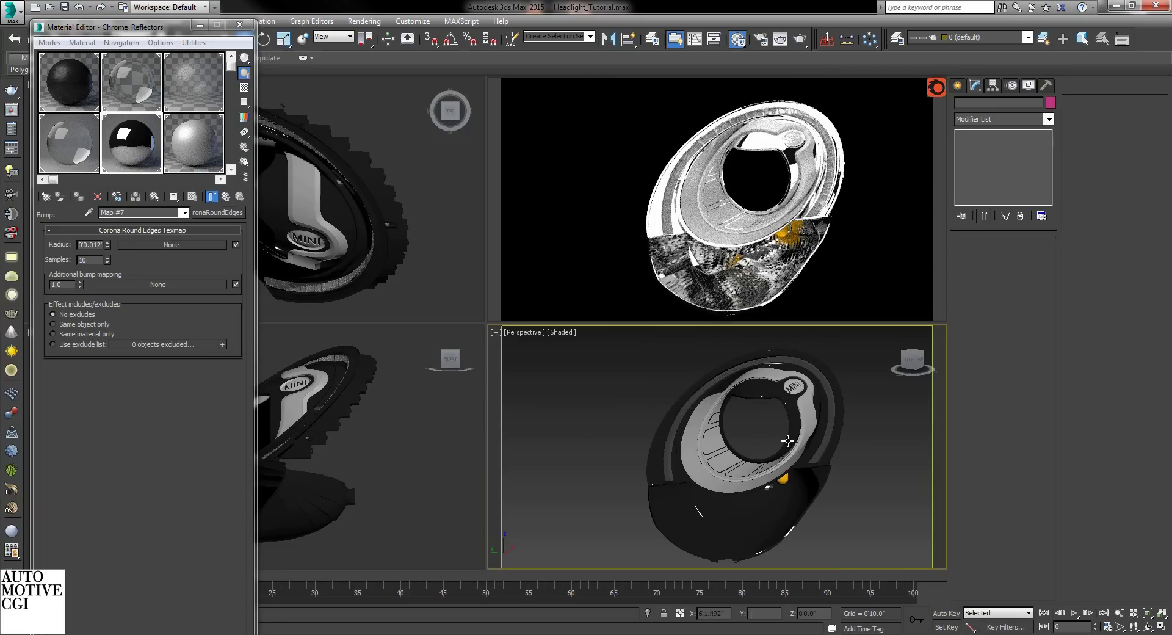
key(ctrl+a)
right_click(863, 427)
click(901, 395)
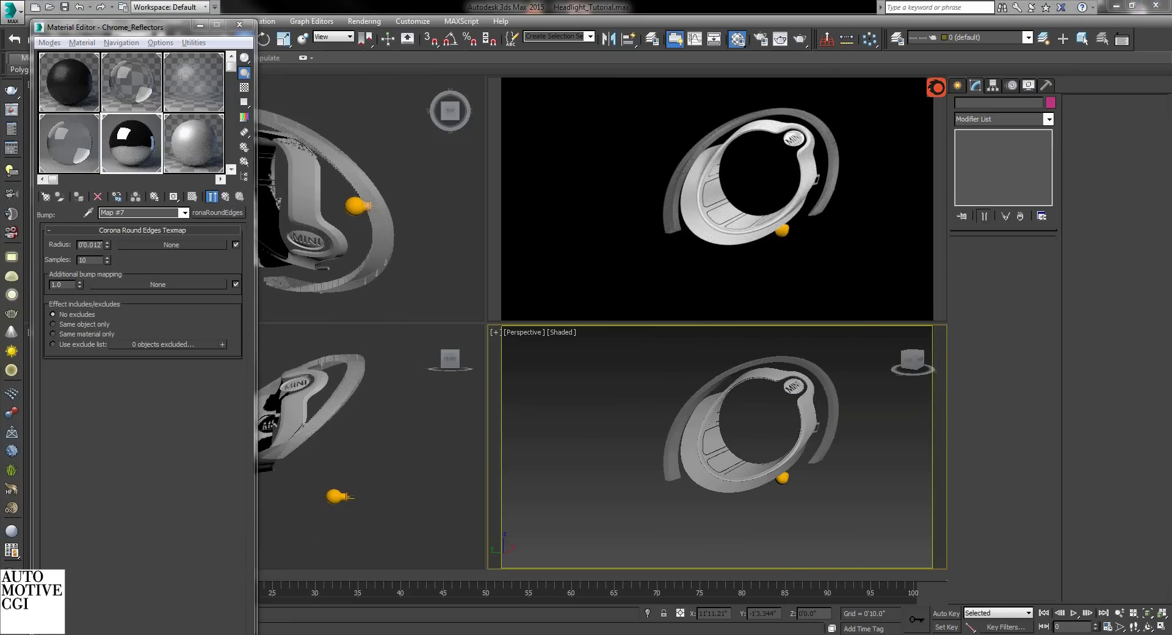
- Convert the Glass_LED_Front material to CoronaMtl and darken its diffuse colour to a value of 3
click(184, 105)
click(220, 212)
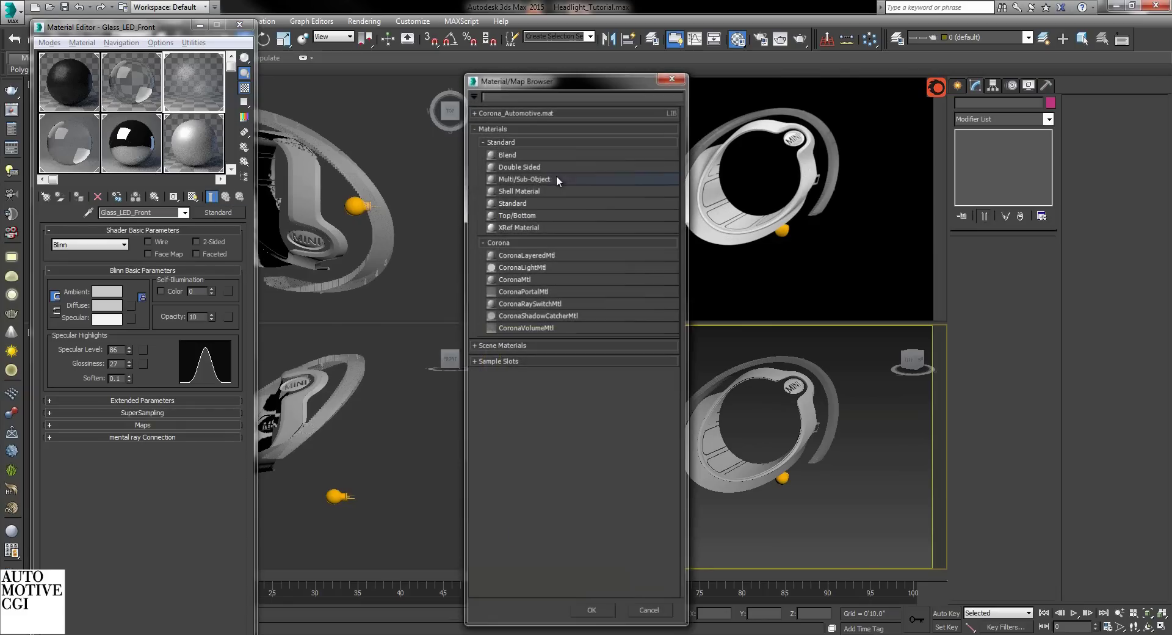
click(531, 279)
double_click(530, 279)
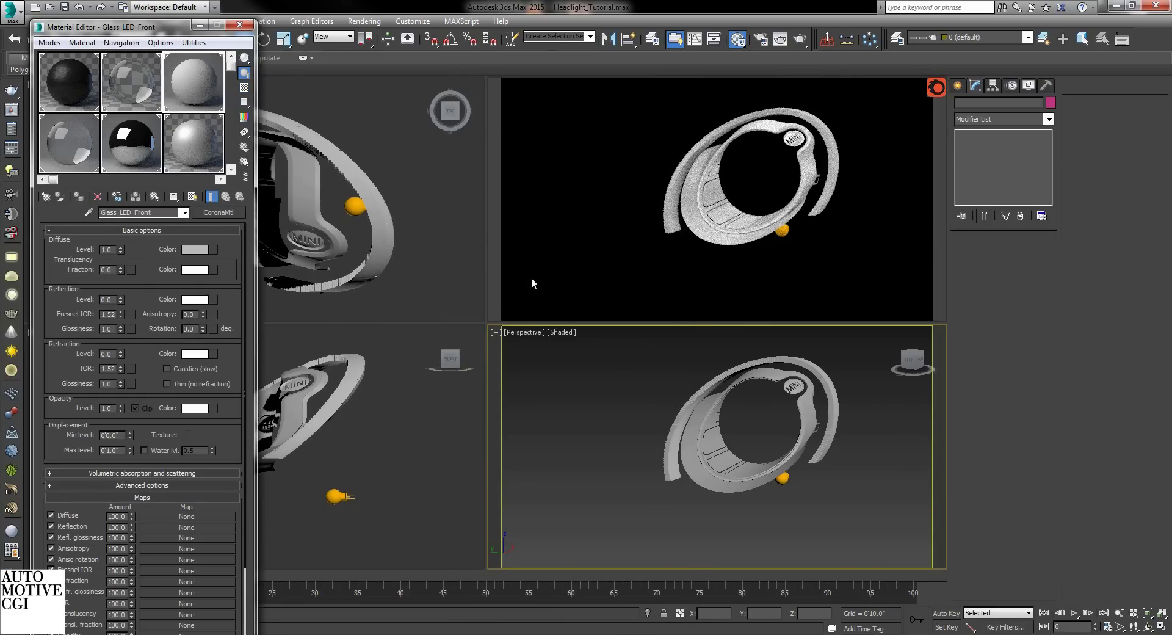
click(196, 249)
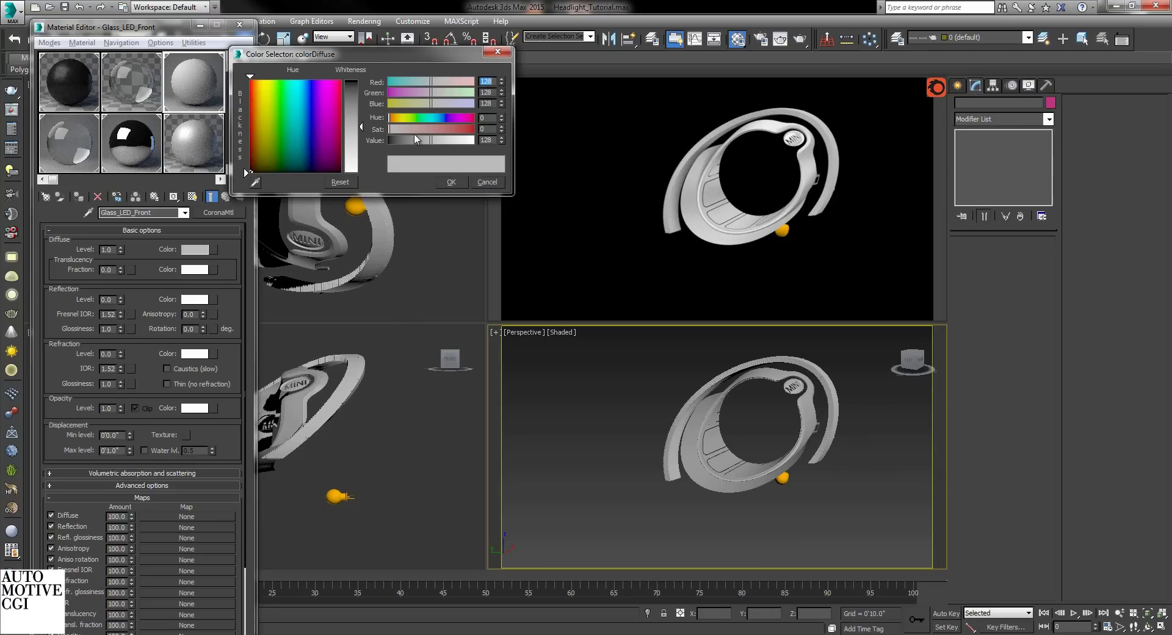
drag(497, 142, 498, 164)
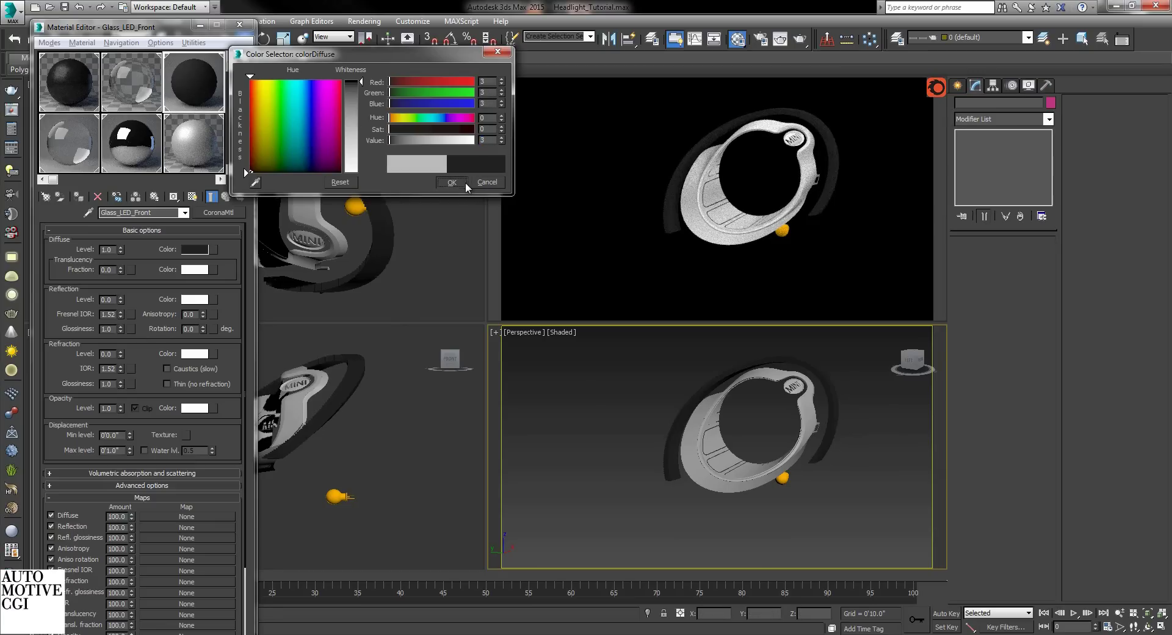
click(458, 181)
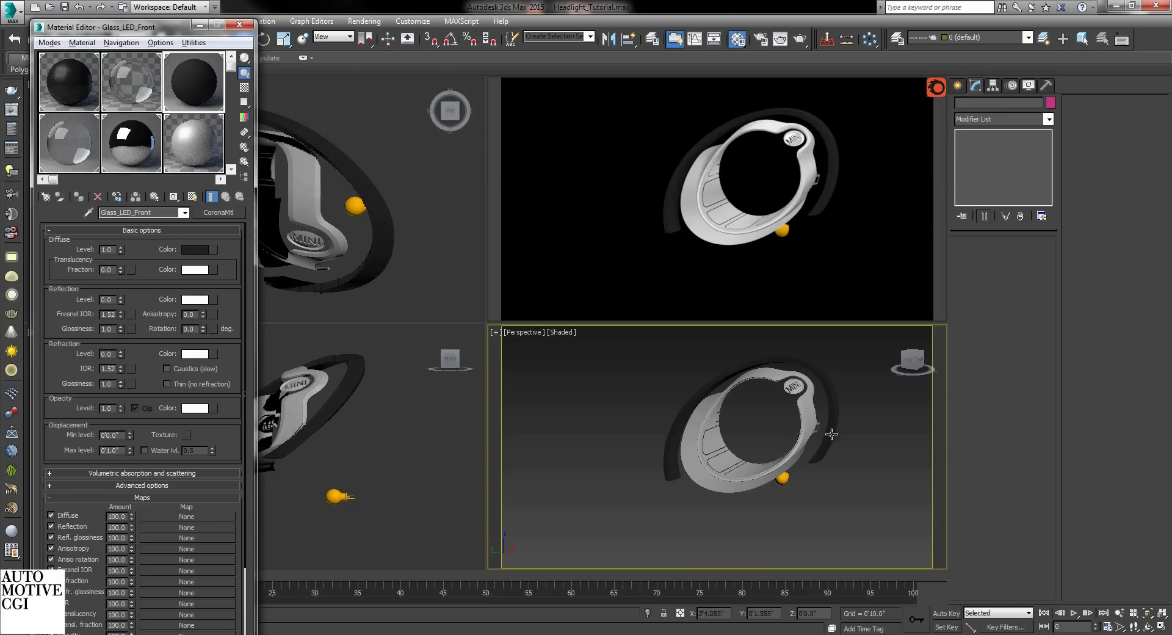
- Set Glass_LED_Front's reflection and refraction levels to 1.0 and its refraction glossiness to 0.4
double_click(114, 353)
text(1)
key(Return)
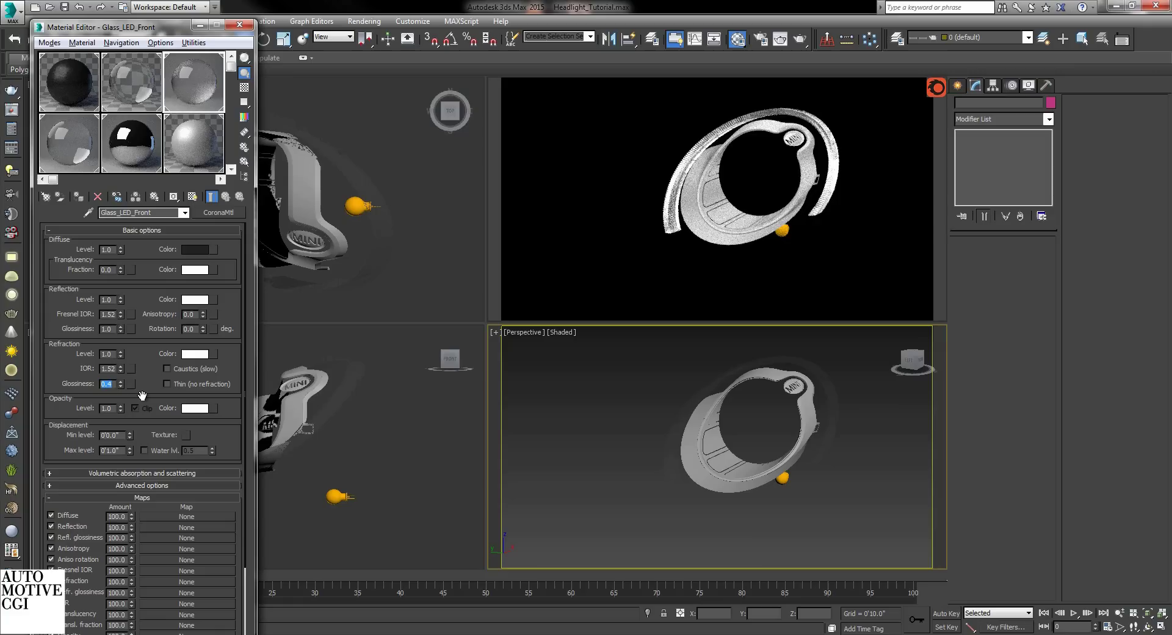
- Assign a CoronaRoundEdges map to the Glass_LED_Front bump slot with a radius of 0.012 inches
scroll(203, 325, down, 3)
click(151, 588)
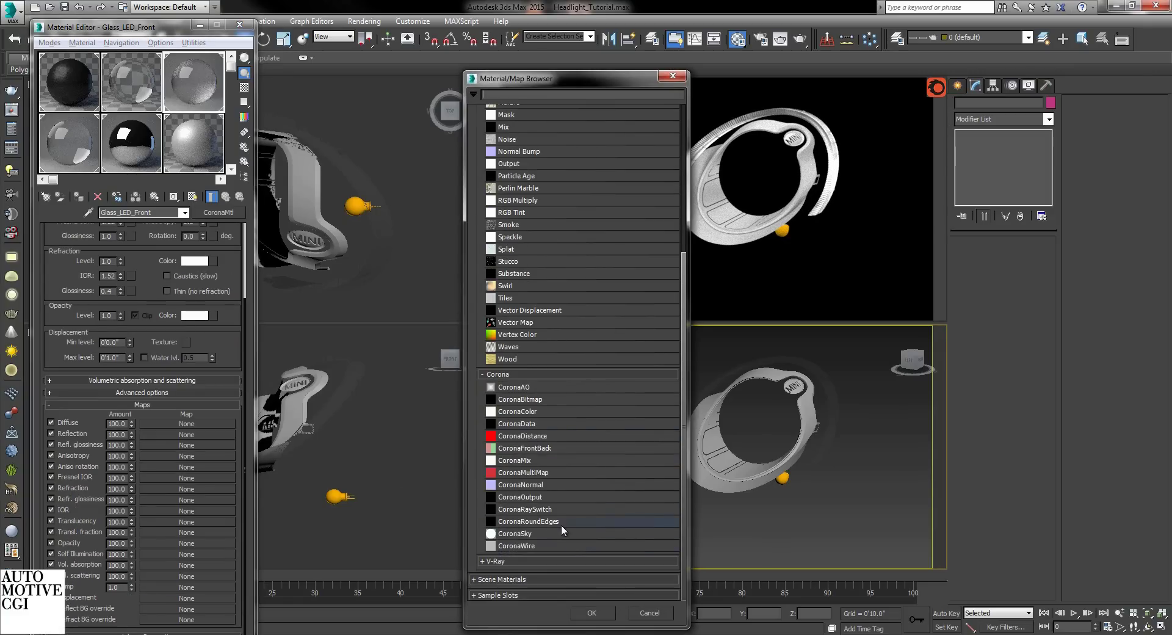
double_click(560, 522)
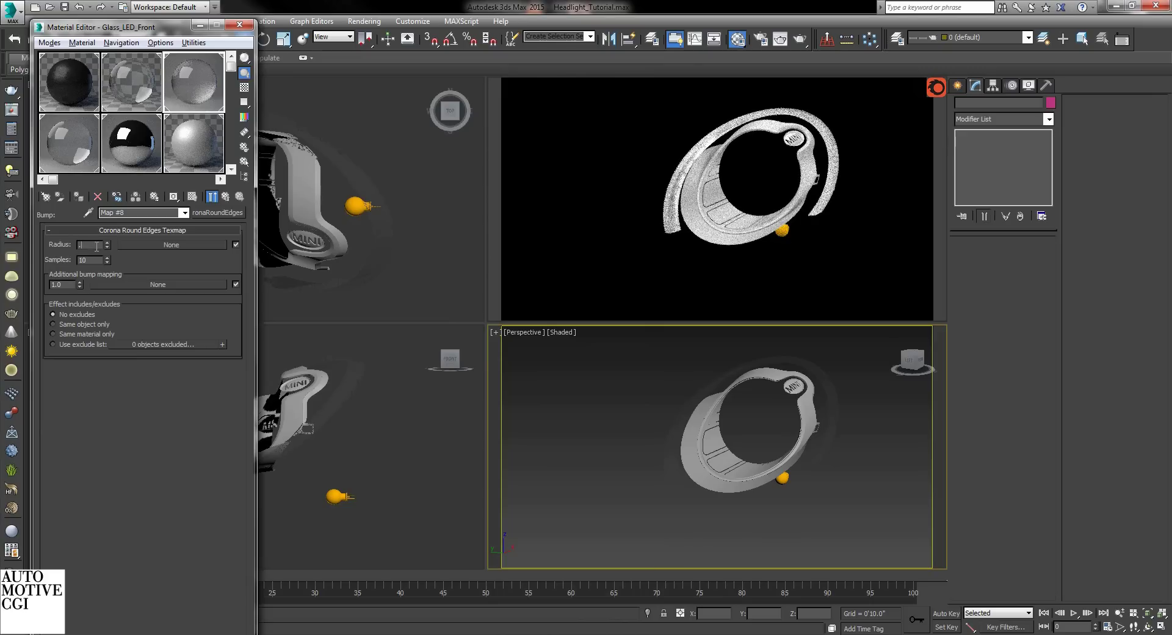
key(Return)
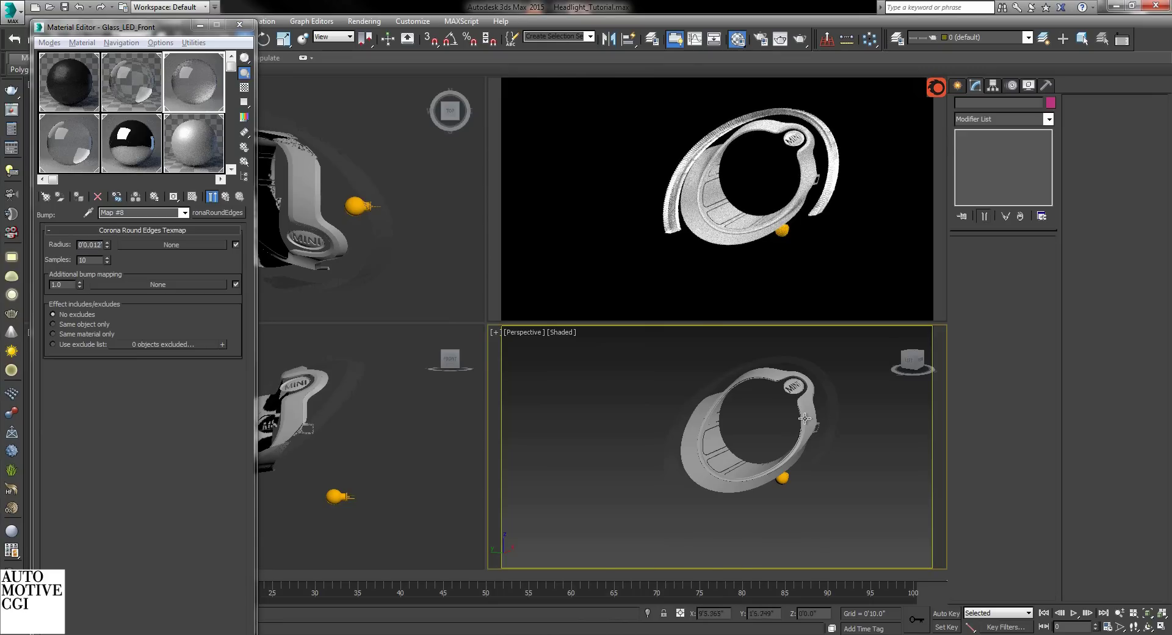
- Check the LED glass strip in the render, select the objects by the Glass_LED_Front material and hide them
scroll(830, 396, up, 5)
alt+middle_drag(830, 396, 620, 387)
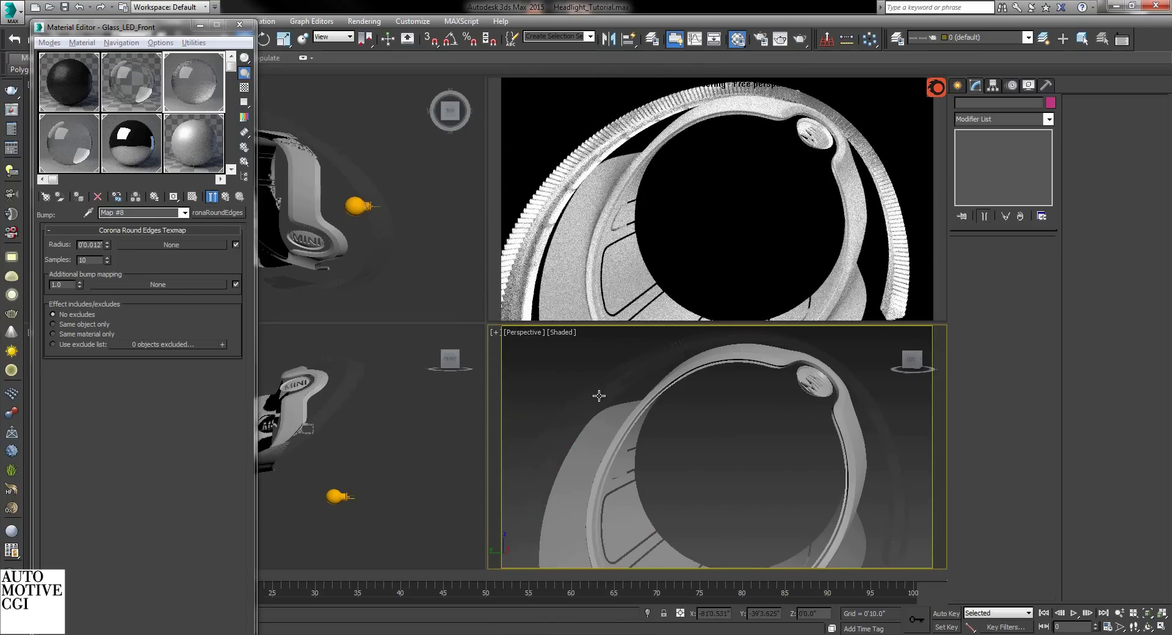
key(ctrl+shift+z)
mouse_move(708, 421)
alt+middle_down()
mouse_move(661, 431)
mouse_move(694, 428)
alt+middle_up()
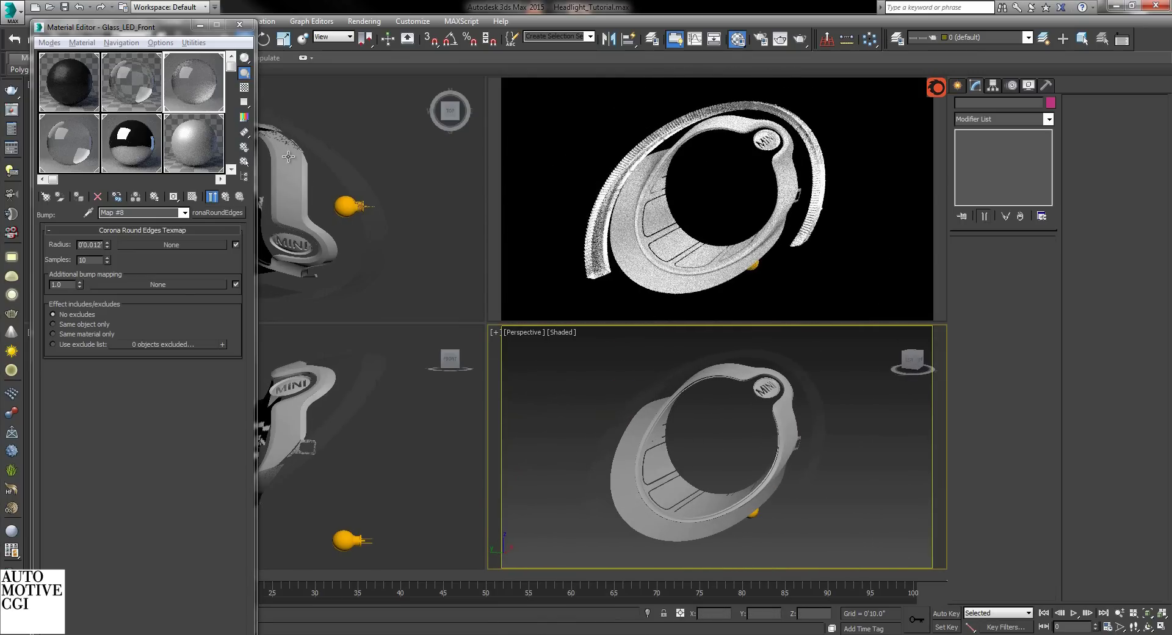
click(244, 160)
key(Return)
right_click(826, 478)
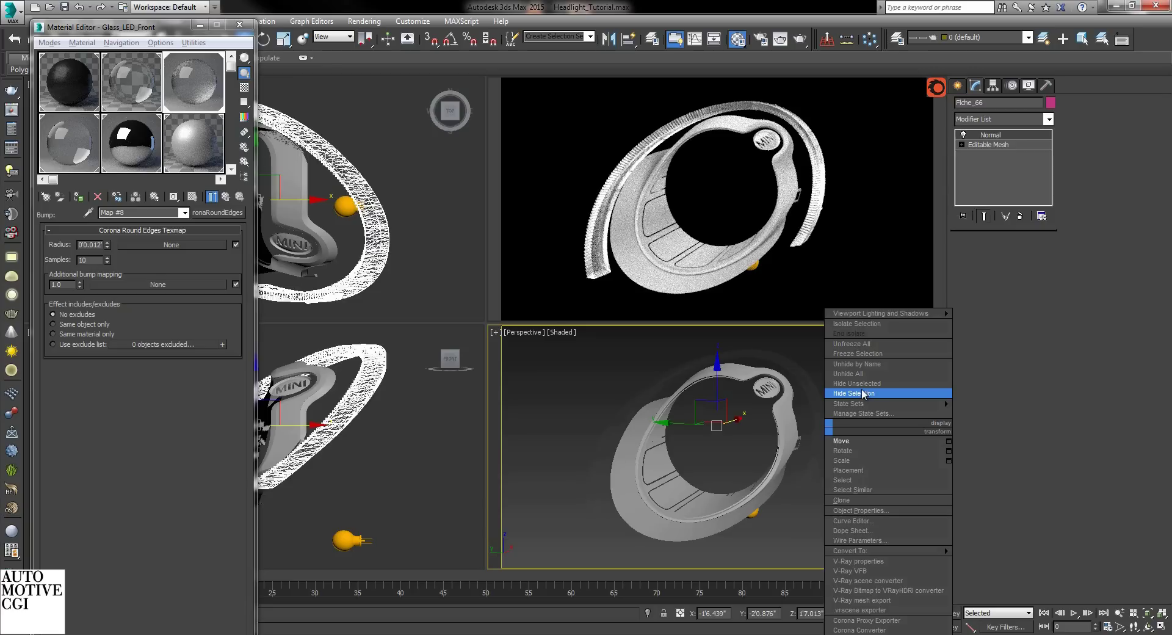
click(863, 393)
- Convert the Metal_Silver material from Standard to CoronaMtl and darken its diffuse colour to a value of 29
click(202, 147)
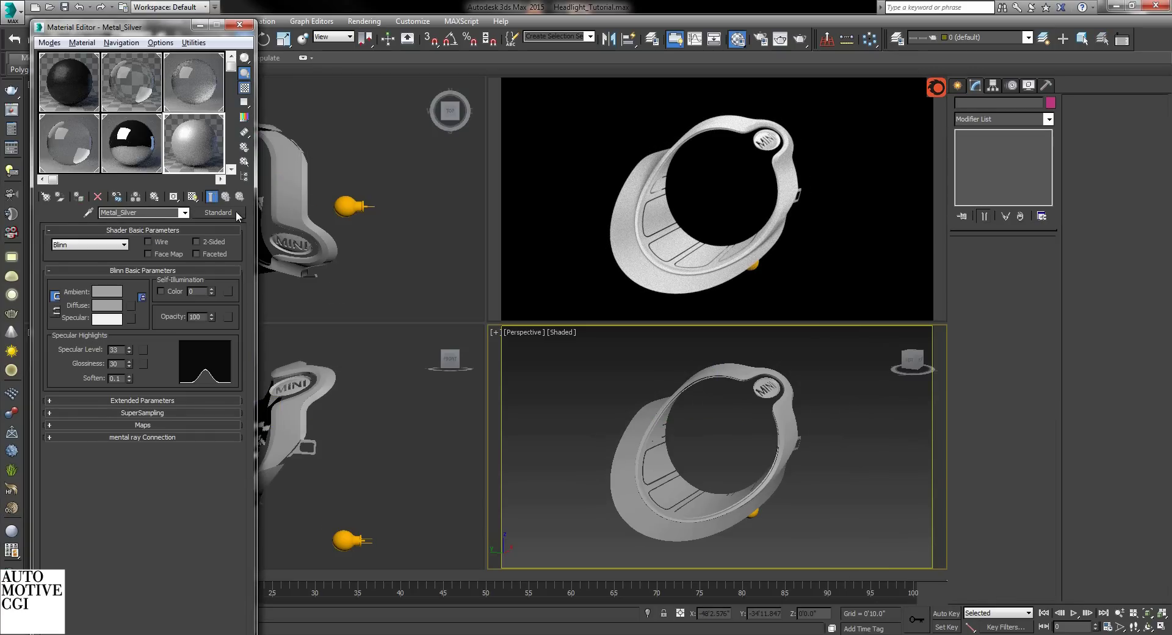
click(236, 212)
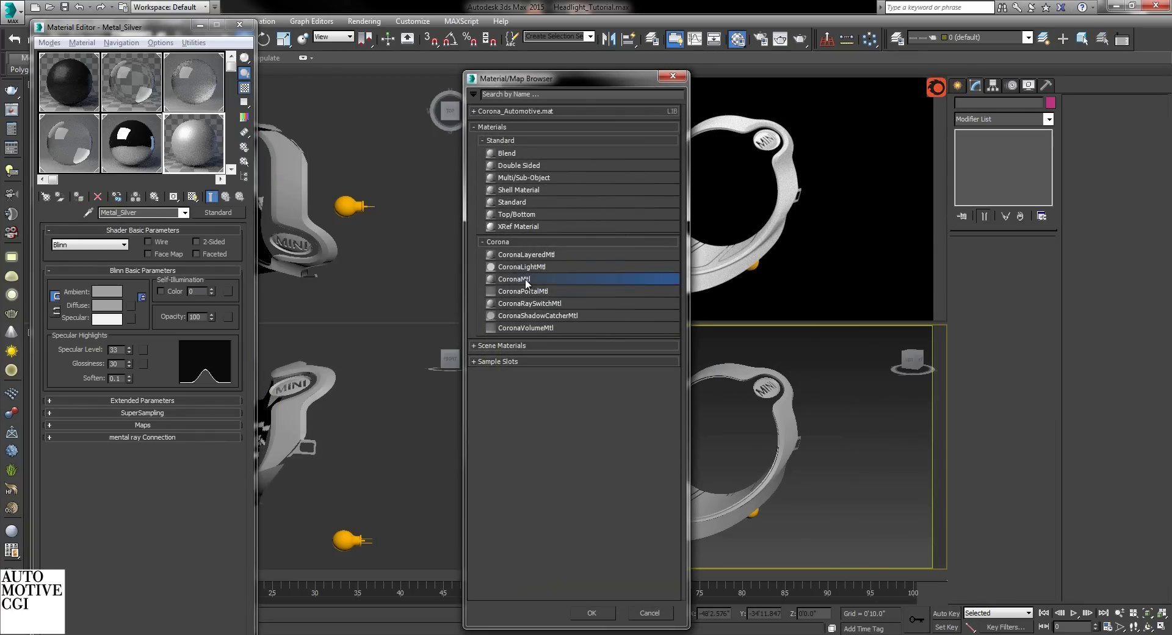
double_click(515, 279)
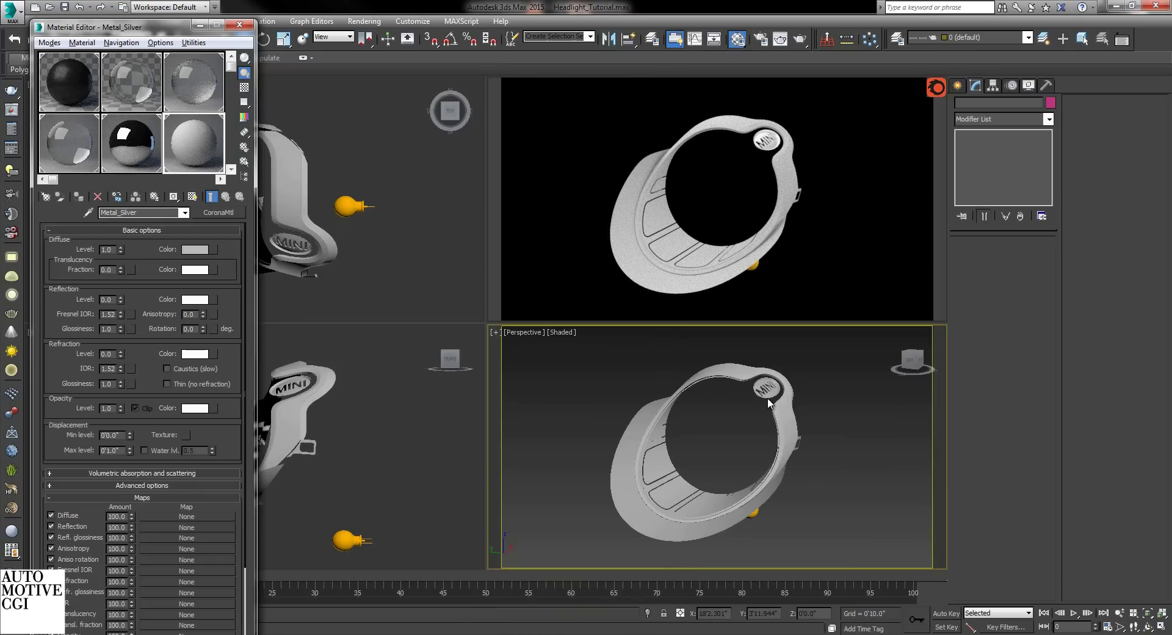
click(188, 248)
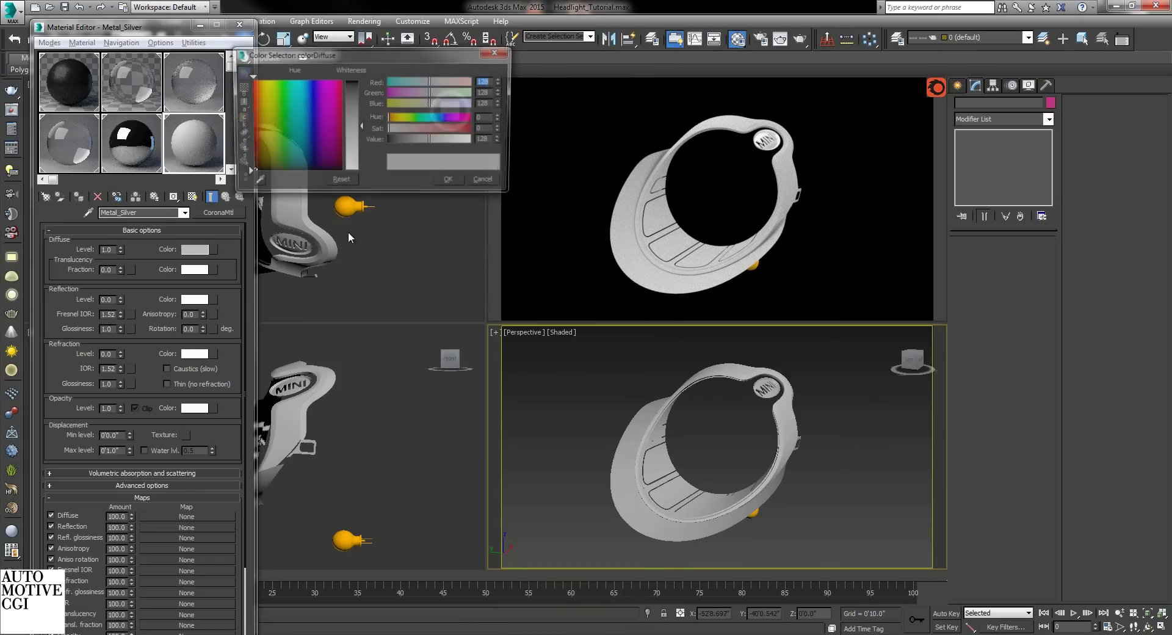
drag(432, 140, 398, 141)
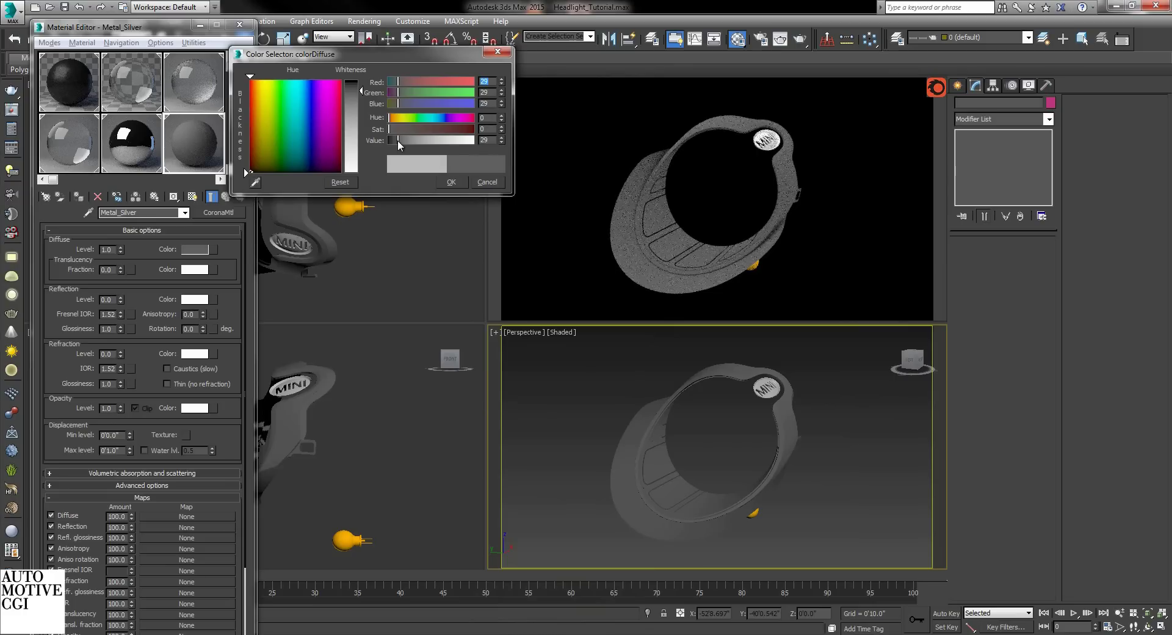
click(451, 182)
- Set the Metal_Silver reflection level to 1.0 and its reflection glossiness to 0.75
key(Return)
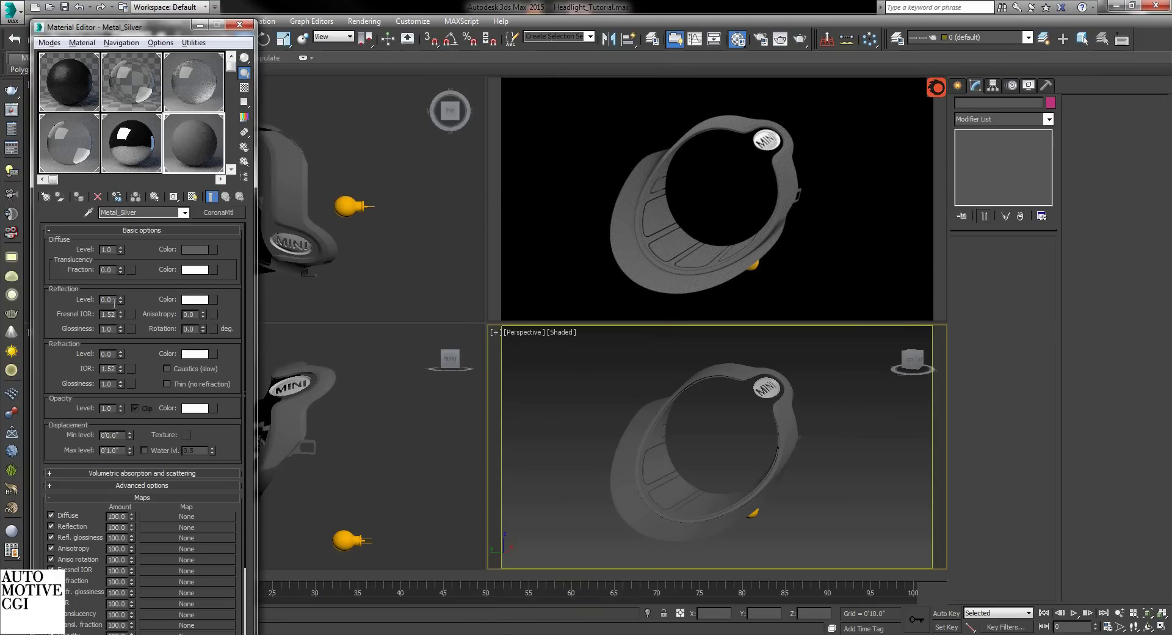
double_click(112, 300)
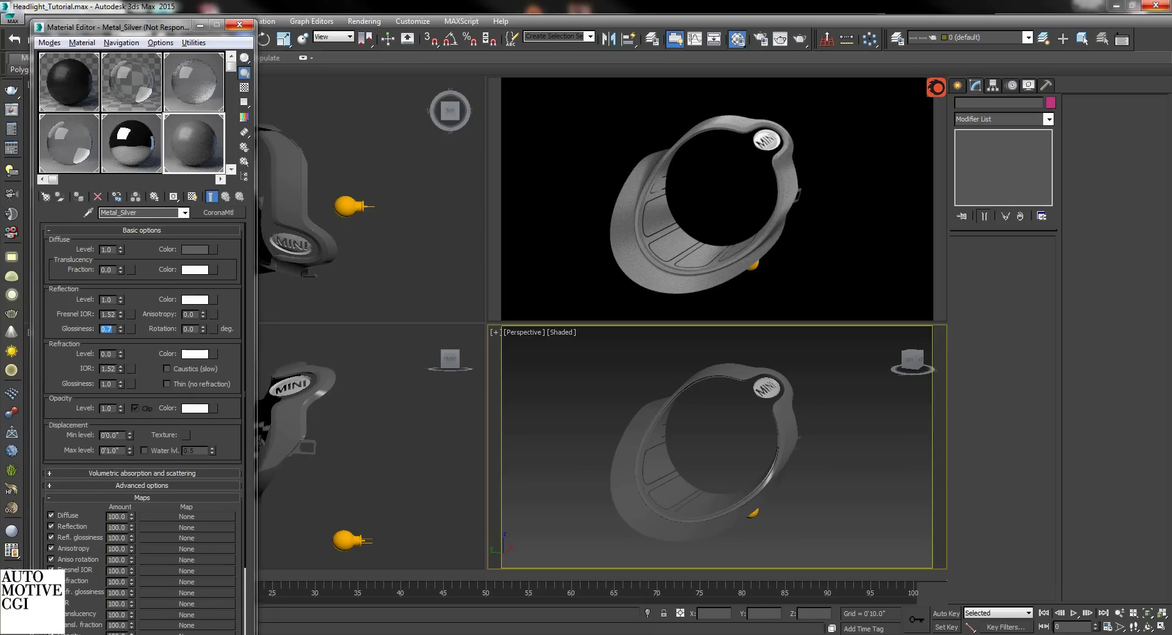
double_click(120, 335)
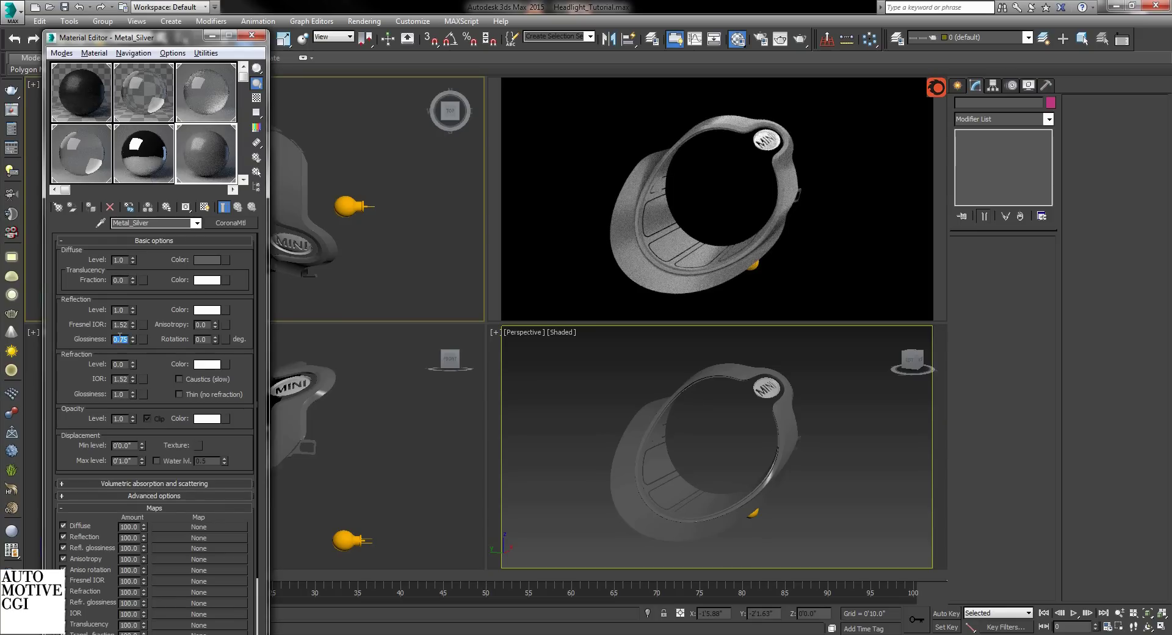
- Assign a CoronaRoundEdges map to the Metal_Silver bump slot with a radius of 0.012 inches
scroll(200, 568, down, 3)
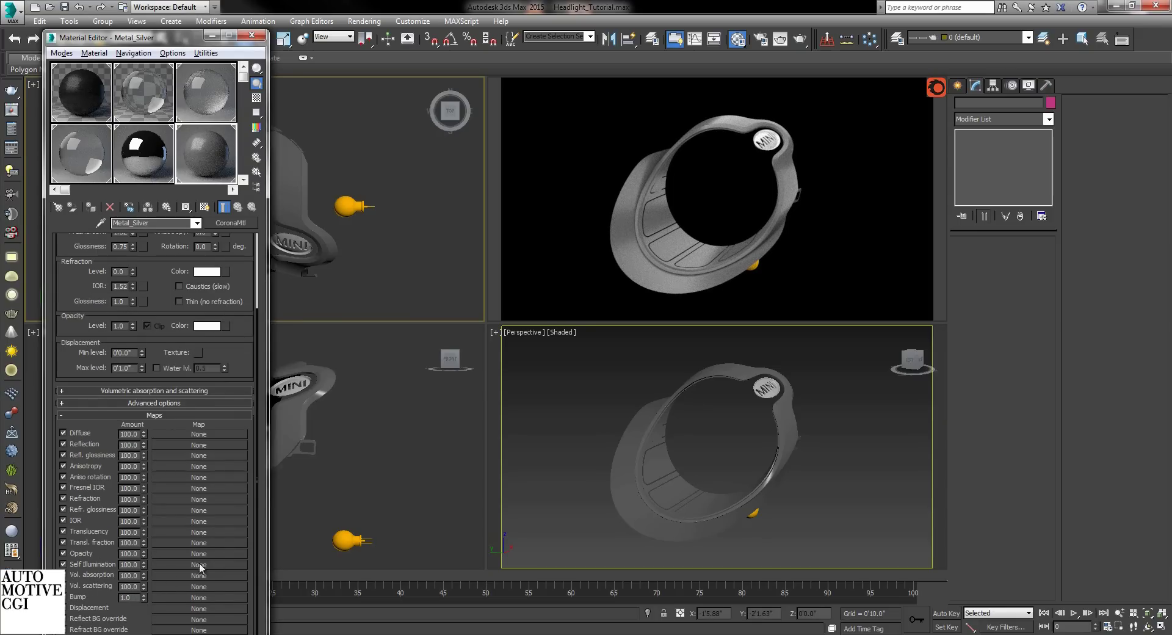
click(183, 598)
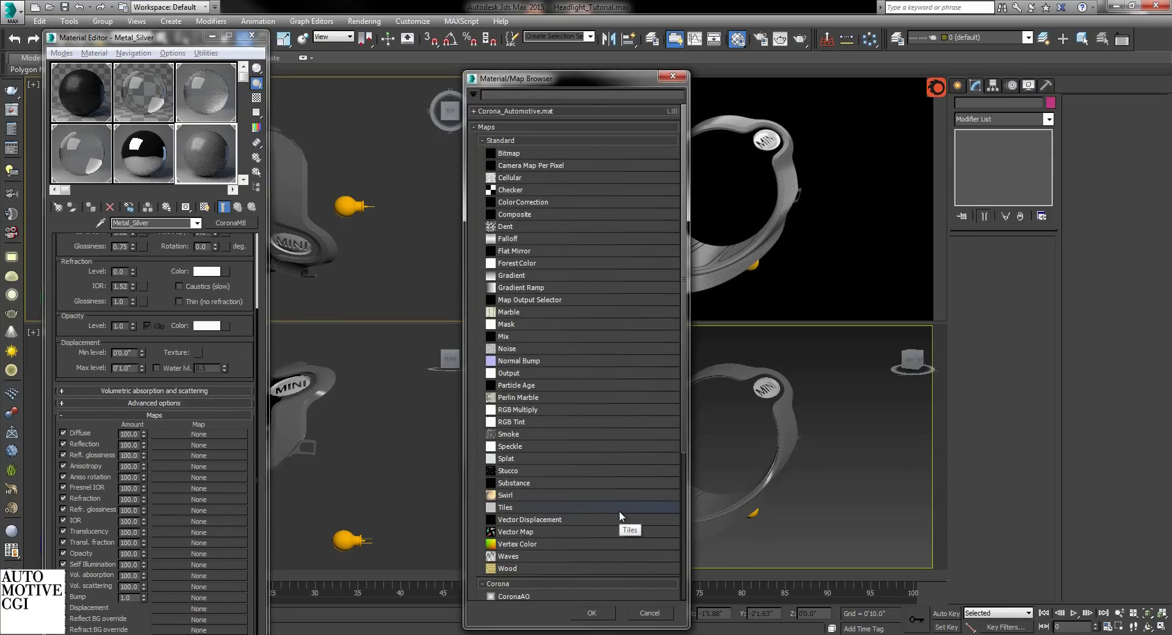
scroll(594, 486, down, 5)
double_click(563, 540)
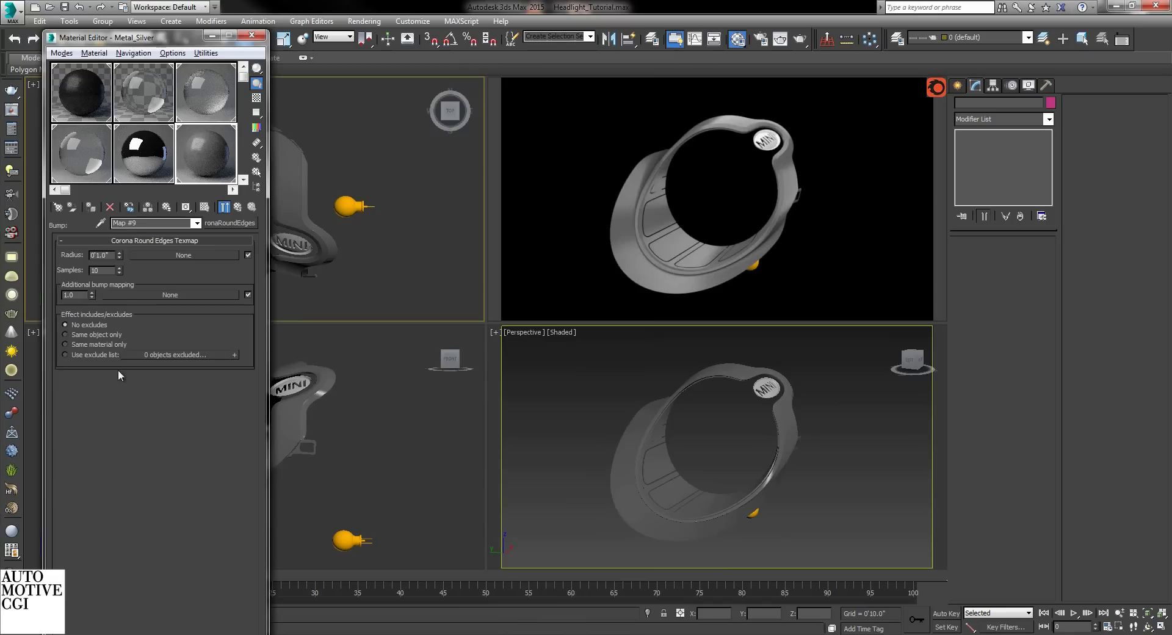
text(0.012)
key(Return)
- Add a CoronaNormal map as the round edges' additional bump and load Metallic Orange Peel.jpg as its input image
click(110, 295)
double_click(533, 484)
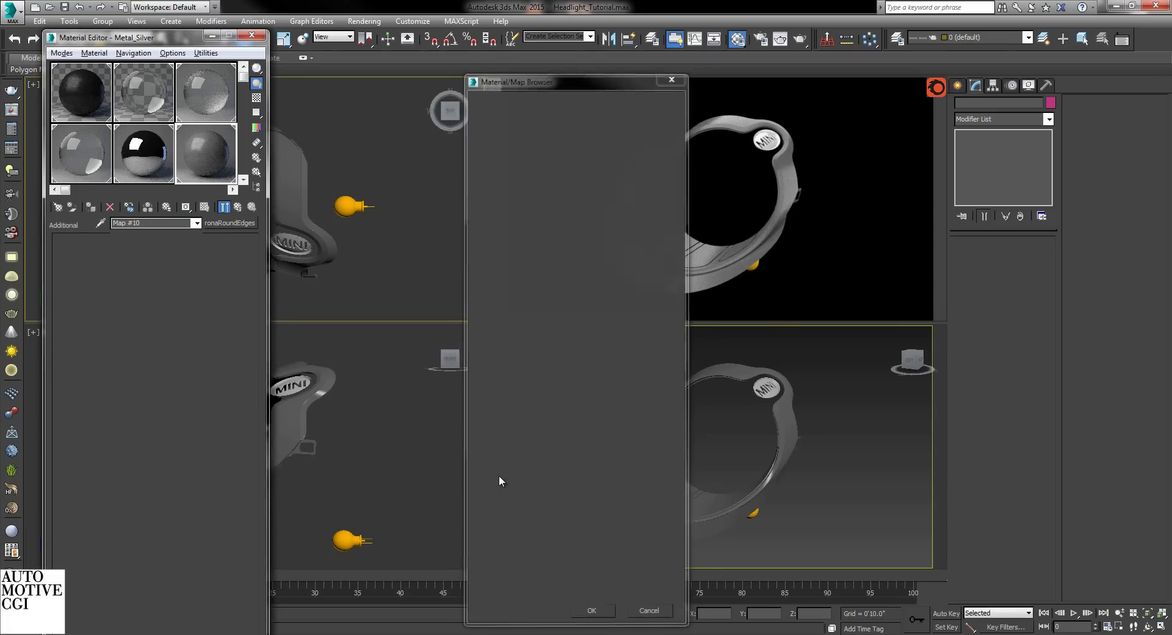
click(211, 254)
scroll(533, 224, up, 10)
double_click(529, 153)
scroll(471, 283, down, 5)
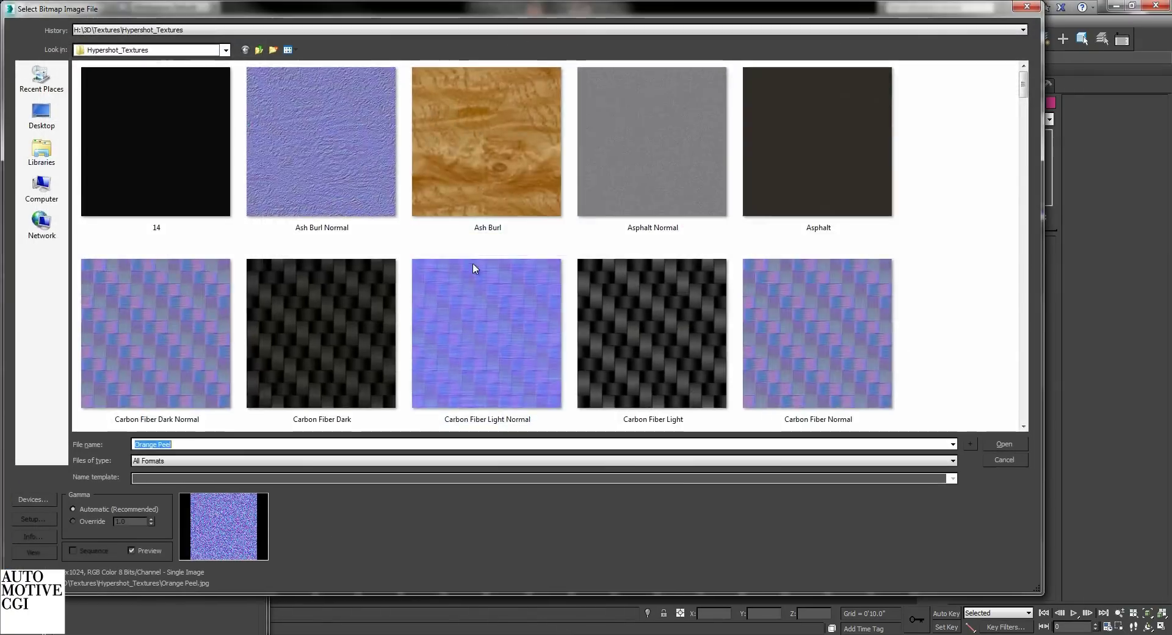
double_click(654, 326)
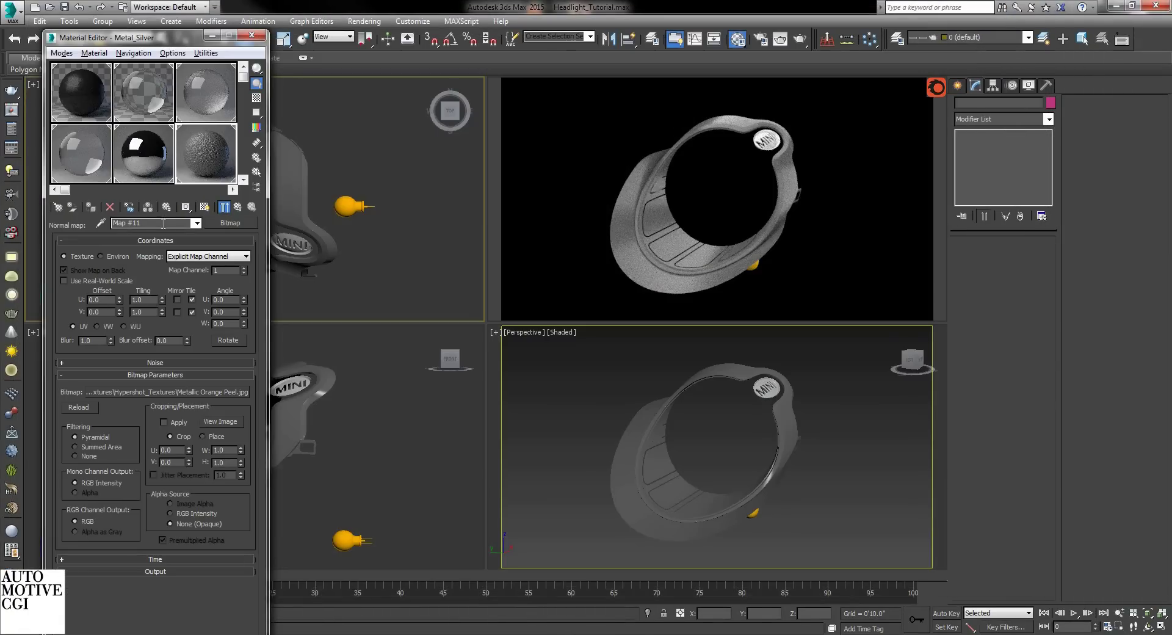
- Select the objects using the Metal_Silver material and apply a UVW Map modifier with Box mapping
scroll(710, 465, up, 8)
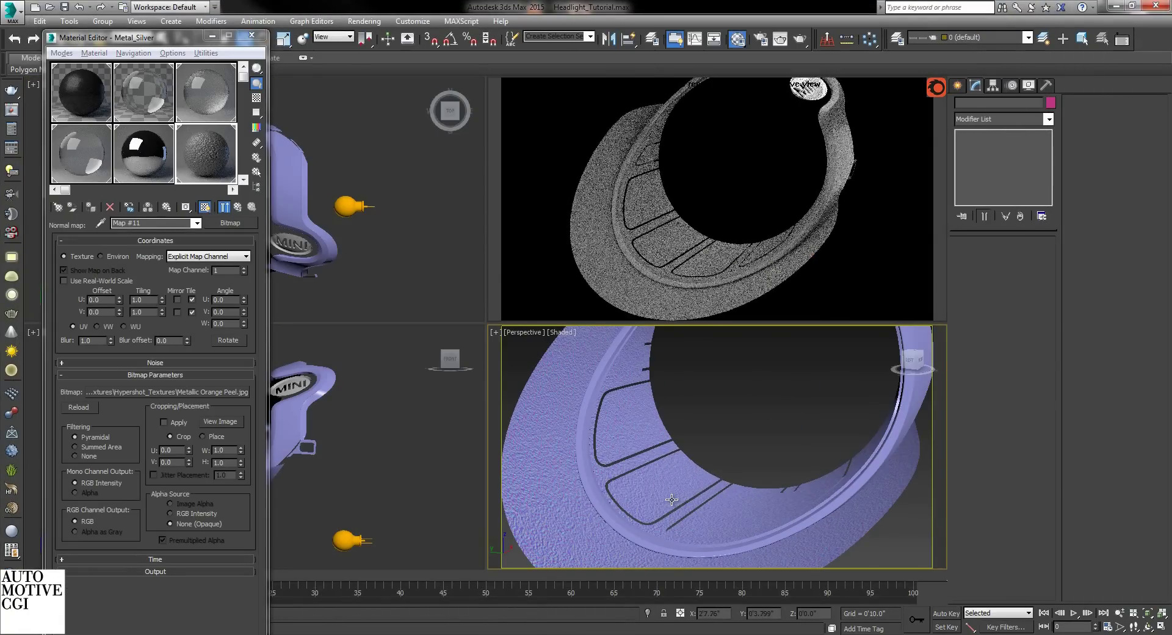
scroll(639, 413, up, 6)
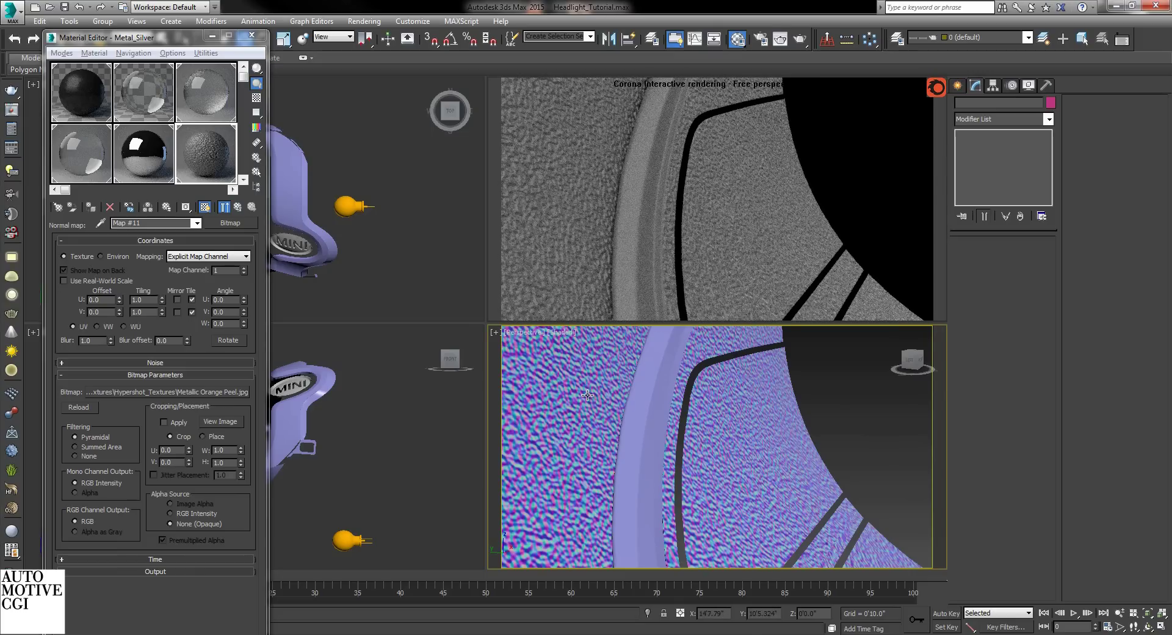
click(255, 172)
key(Return)
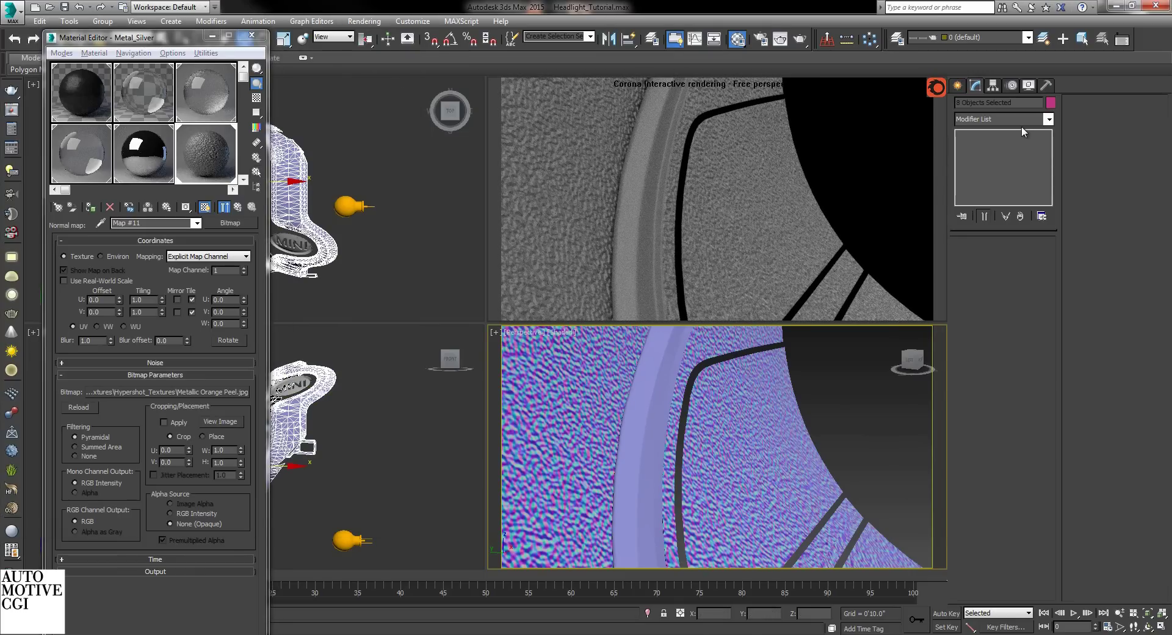
click(1017, 122)
key(u)
key(u)
key(Return)
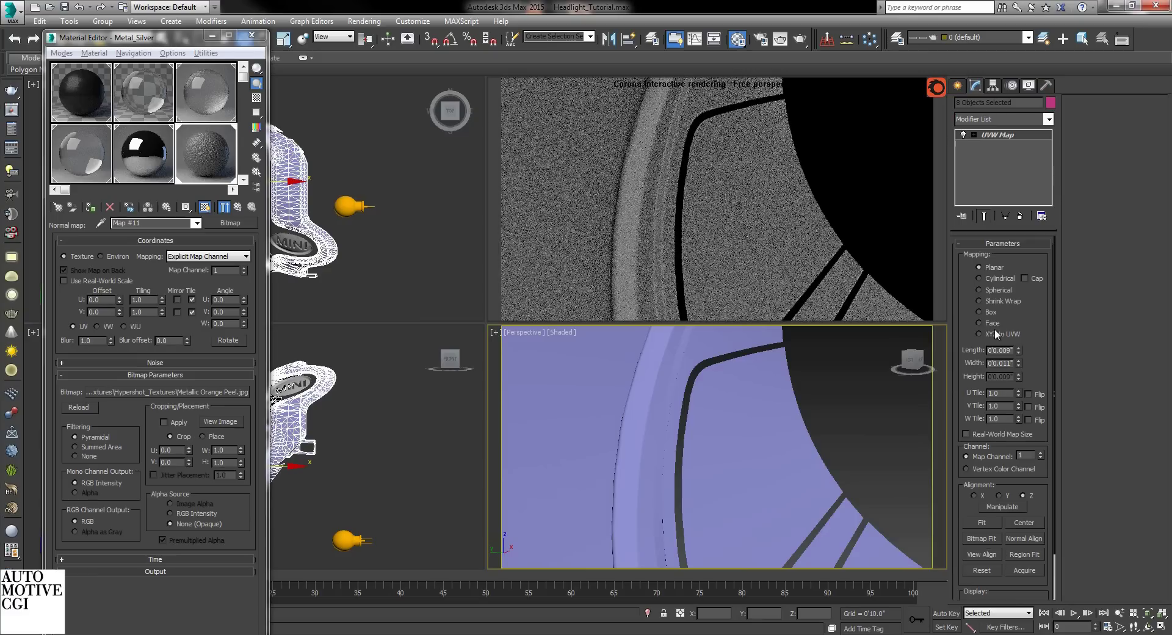
click(991, 313)
- Try a UVW Map box size of 1 foot in length, width and height
double_click(1005, 351)
text(1)
key(Return)
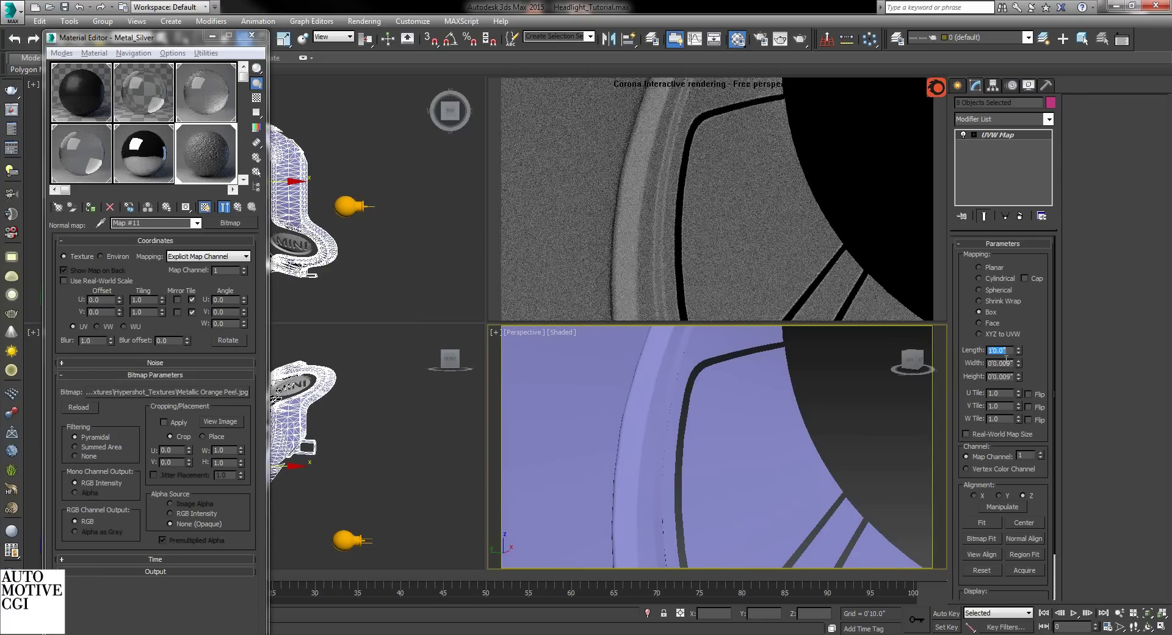
key(Tab)
text(1)
key(Return)
key(Tab)
text(1)
key(Return)
- Try reducing the UVW Map box's height, width and length to 0.3 feet
text(.3)
key(Return)
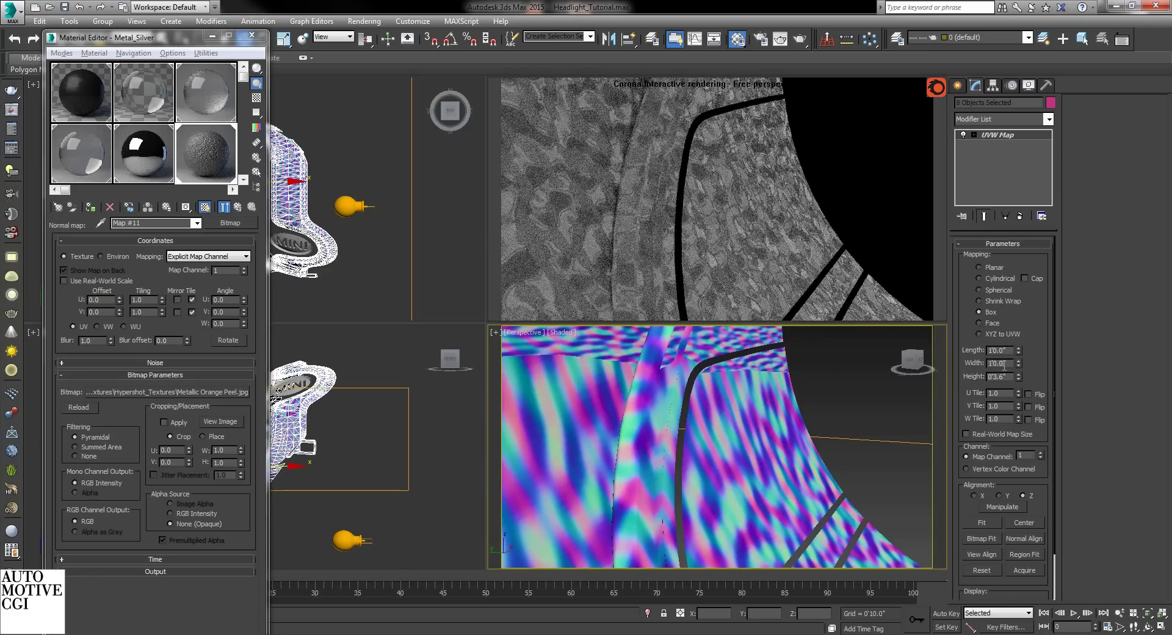
key(shift+Tab)
text(.3)
key(Return)
key(shift+Tab)
text(.3)
key(Return)
- Set the UVW Map box's length, height and width to 0.1 feet and deselect the objects
text(.1)
key(Return)
key(Tab)
key(Tab)
text(.1)
key(Return)
key(shift+Tab)
text(.1)
key(Return)
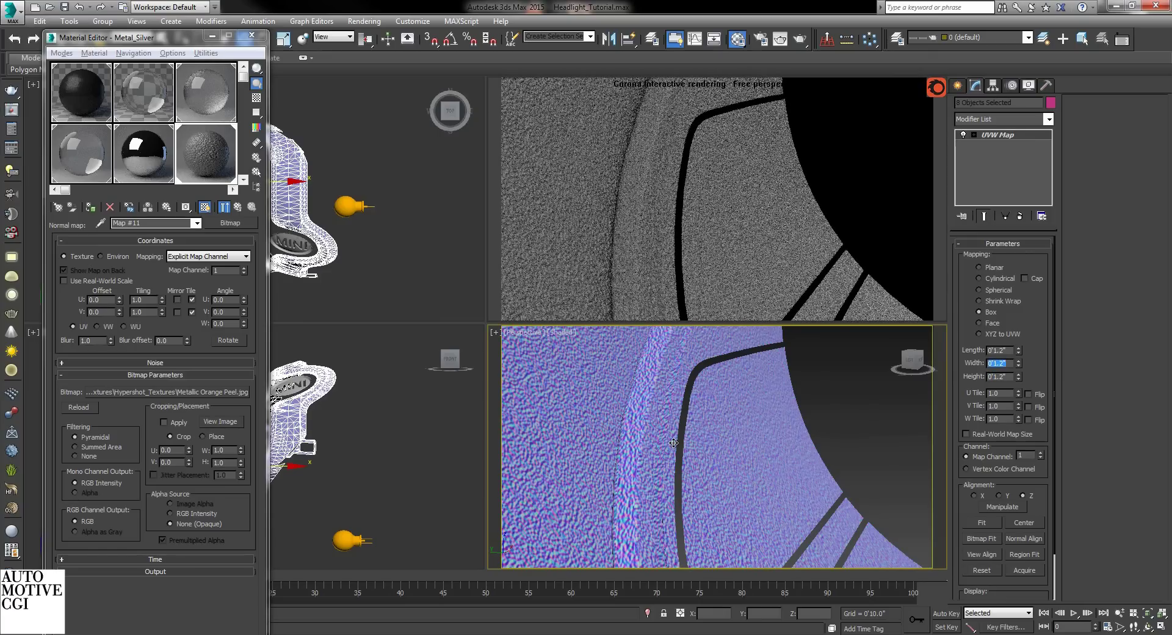
scroll(673, 443, down, 5)
middle_drag(673, 443, 623, 435)
click(800, 470)
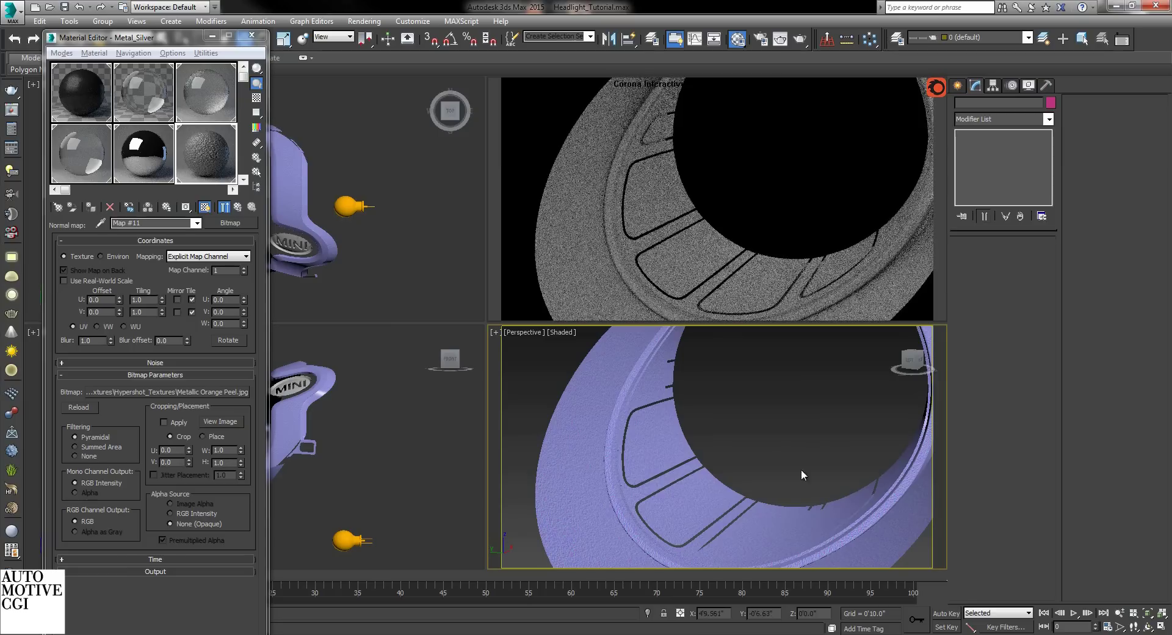
- Set the additional bump mapping amount in the Metal_Silver round edges map to 0.05
click(237, 208)
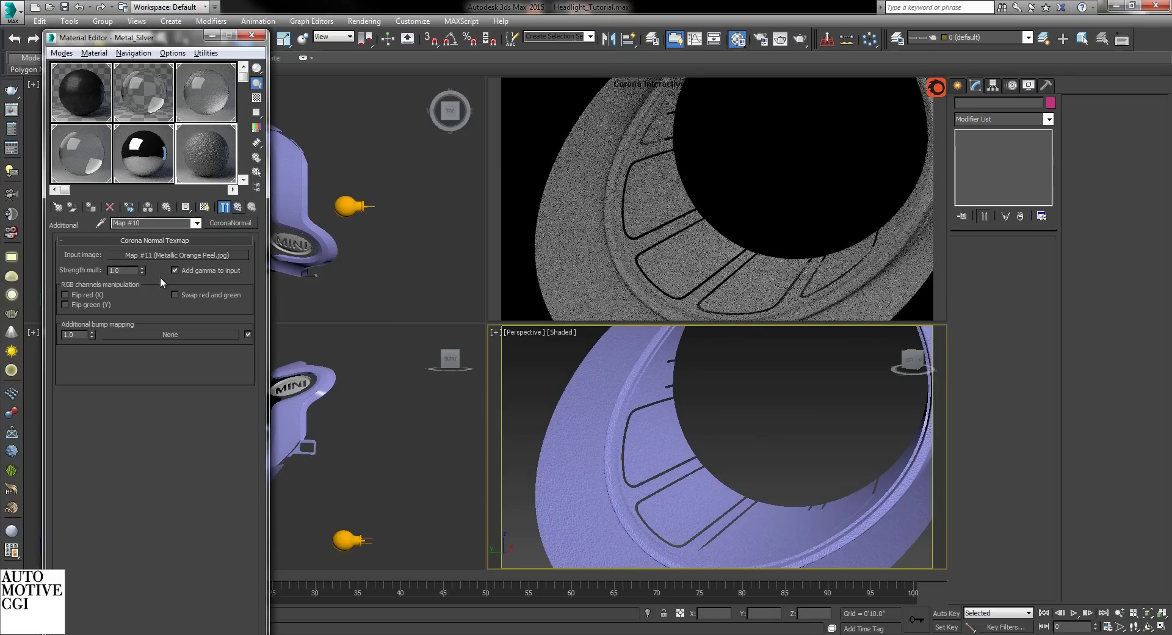
click(236, 207)
double_click(81, 294)
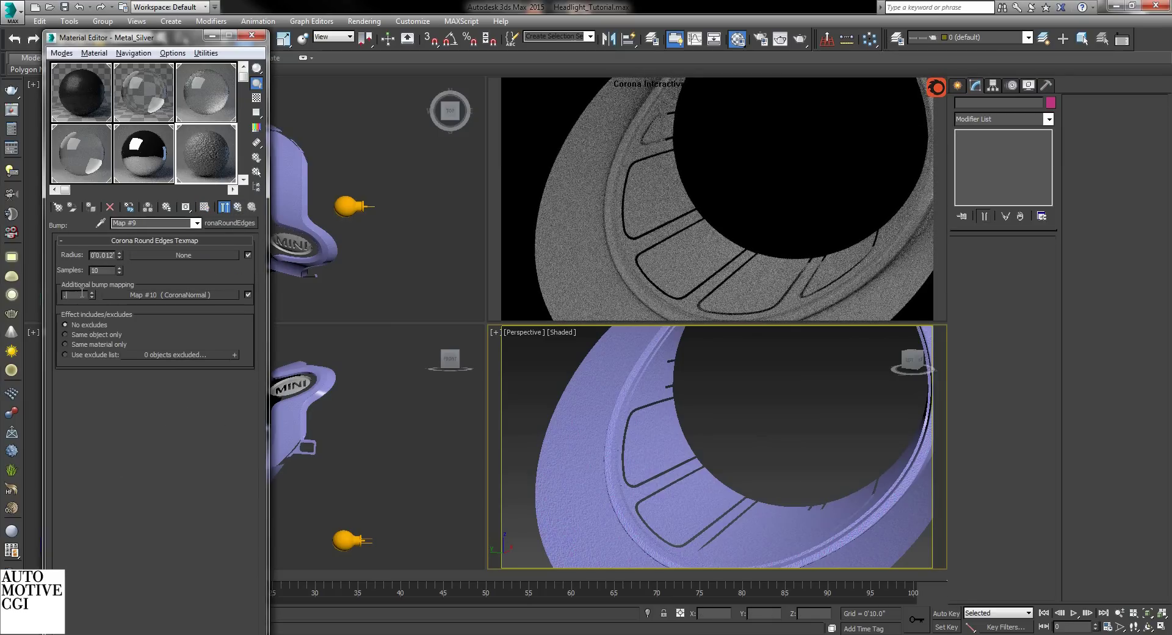
text(.05)
key(Return)
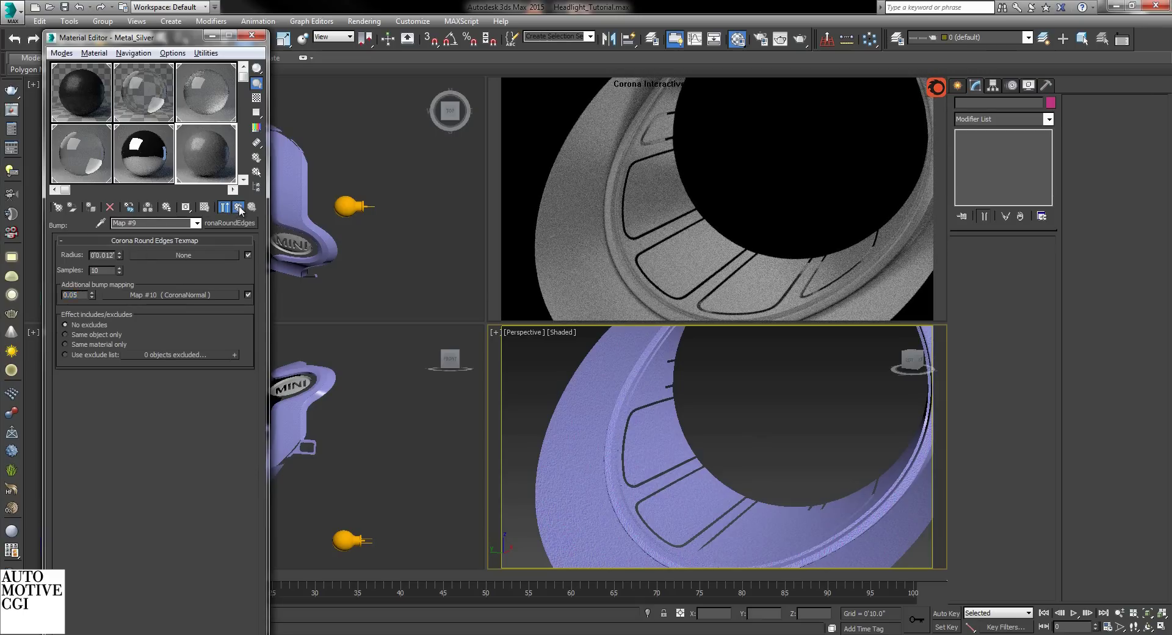
- Return to the main Metal_Silver parameters and try a Fresnel IOR of 2.2
click(238, 208)
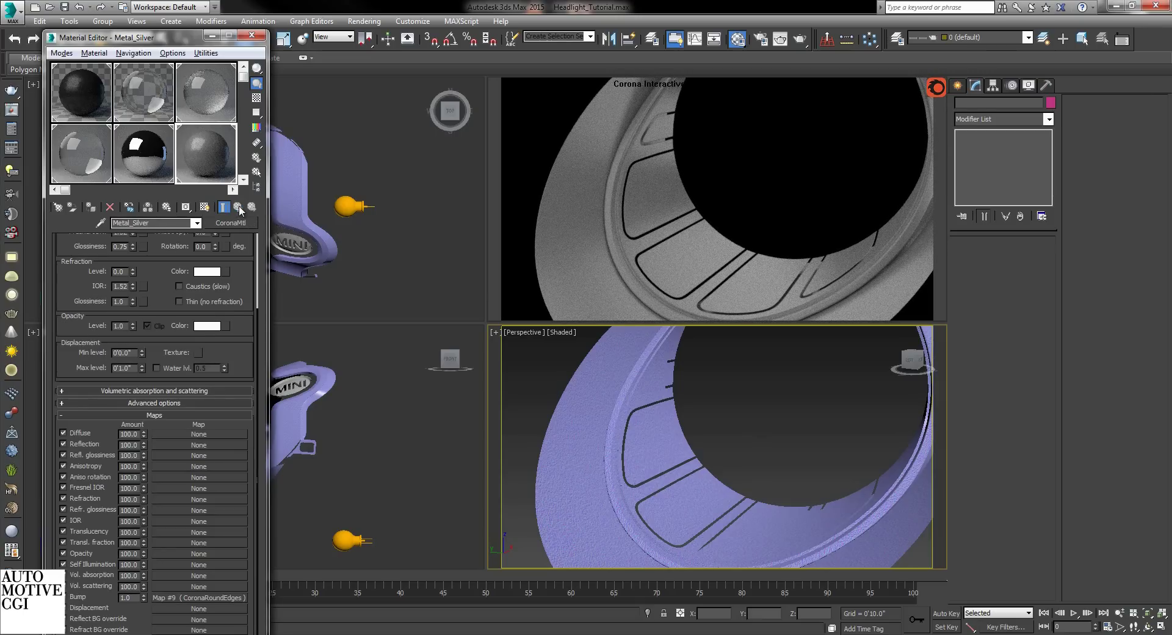
scroll(221, 492, up, 3)
double_click(121, 324)
text(2.2)
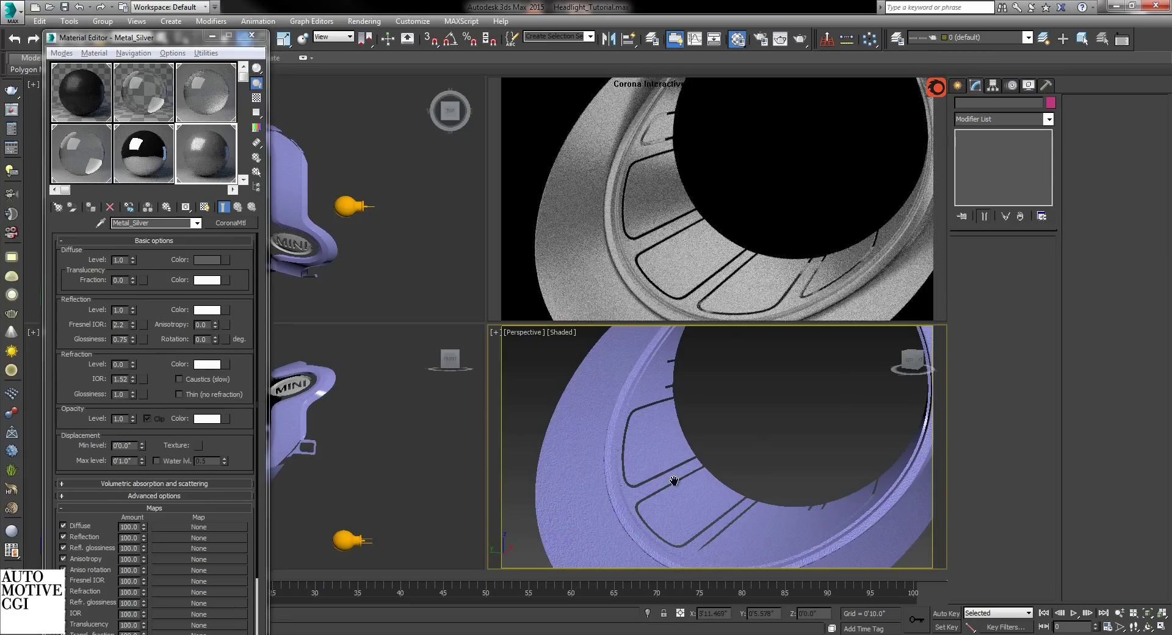
scroll(663, 476, down, 3)
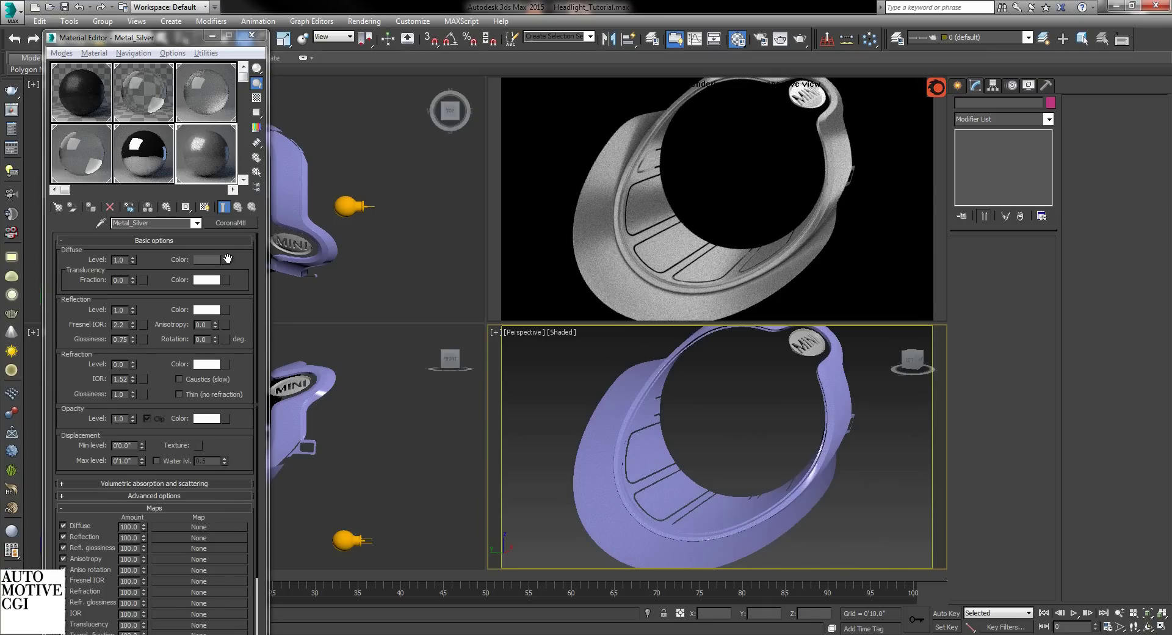
- Darken the Metal_Silver diffuse colour to a value of 10
click(202, 260)
double_click(490, 140)
text(10)
key(Return)
click(452, 181)
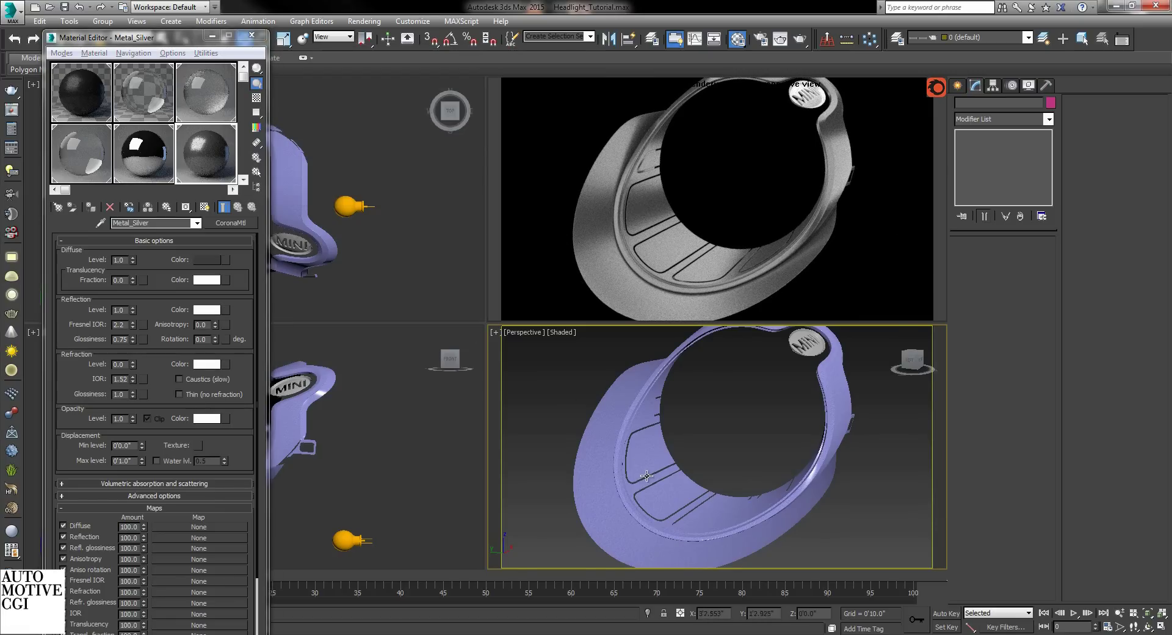
scroll(641, 481, down, 3)
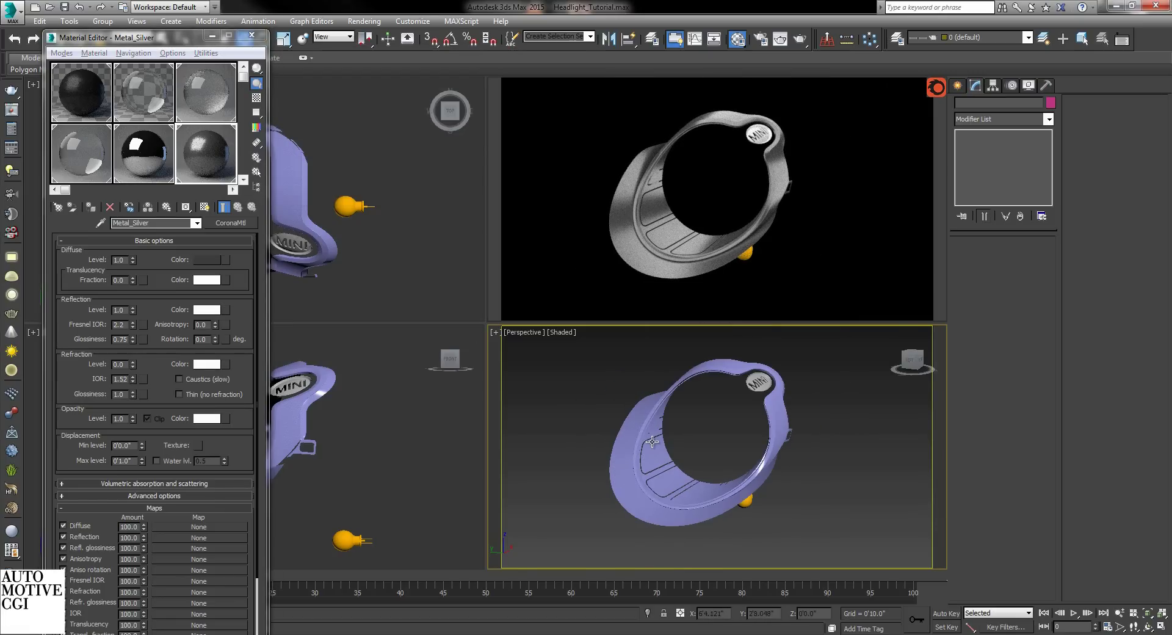
- Set the Metal_Silver Fresnel IOR to 1.8 and its reflection glossiness to 0.7
click(124, 325)
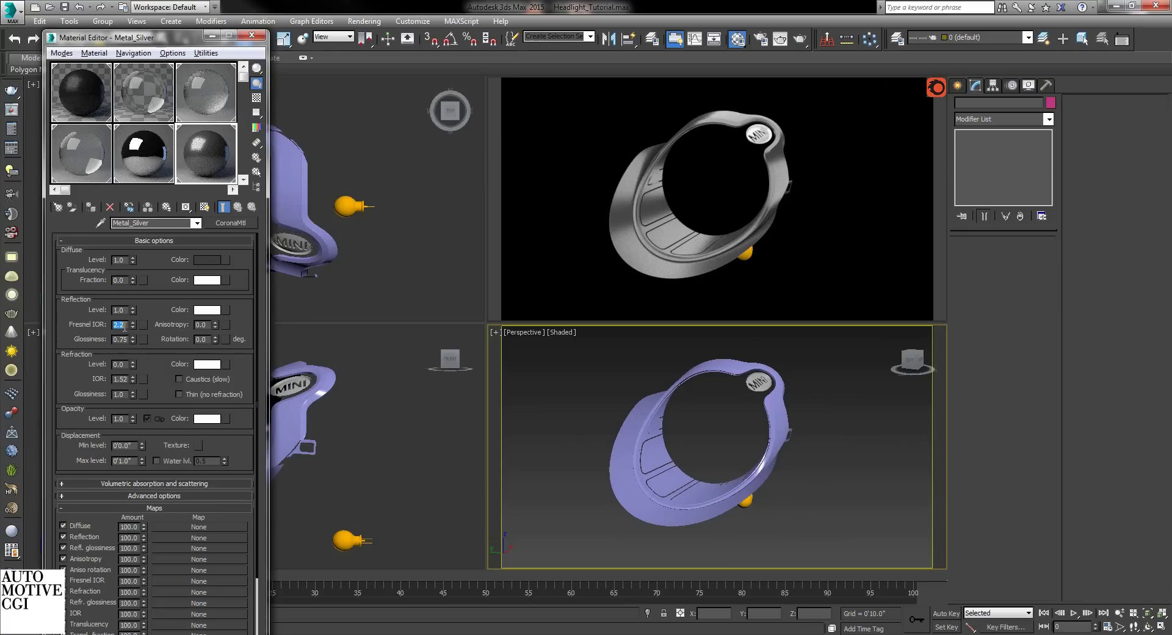
text(1.8)
key(Return)
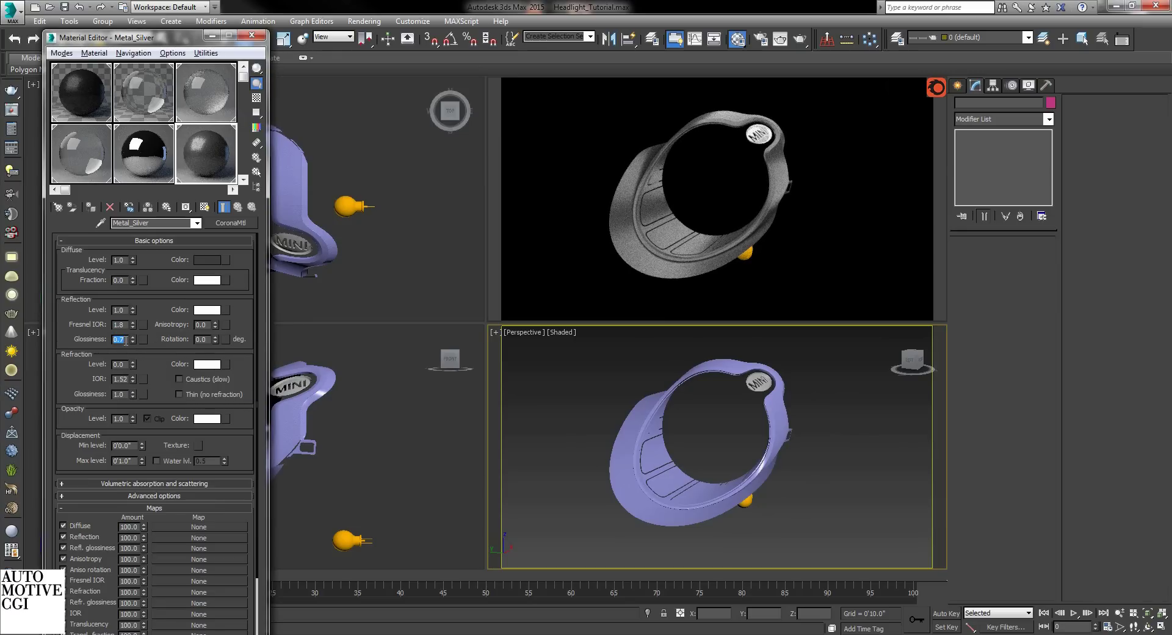
- Raise the Metal_Silver Fresnel IOR to 2.0
click(125, 325)
key(BackSpace)
key(BackSpace)
key(BackSpace)
text(2.0)
key(Return)
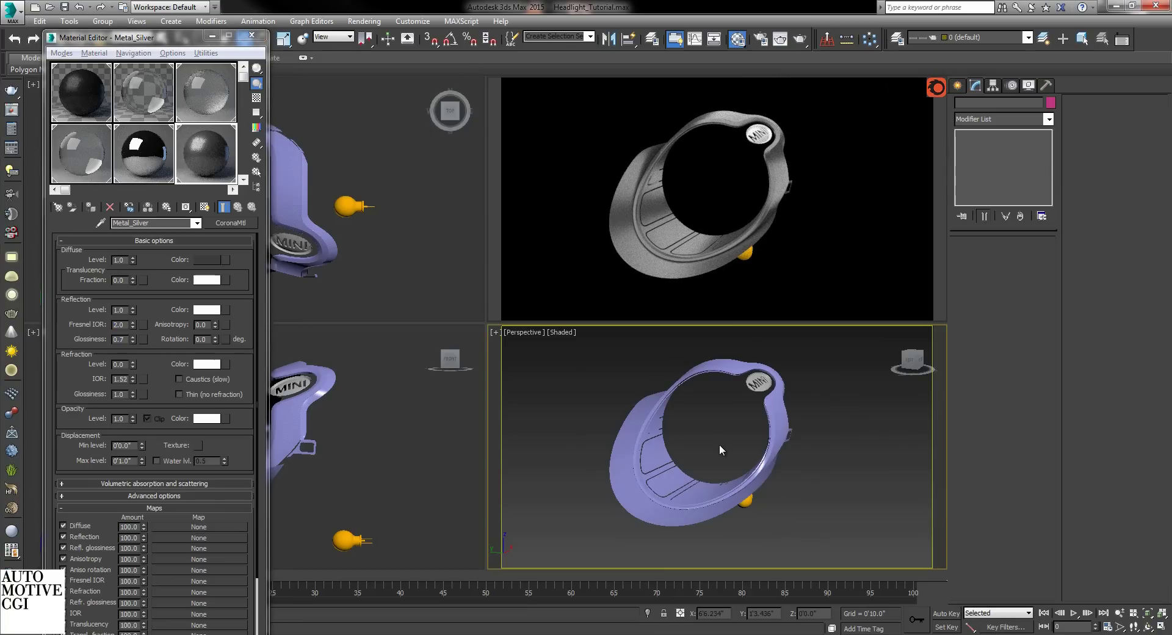
- Select the objects using the Metal_Silver material and hide them
key(h)
key(Return)
right_click(829, 430)
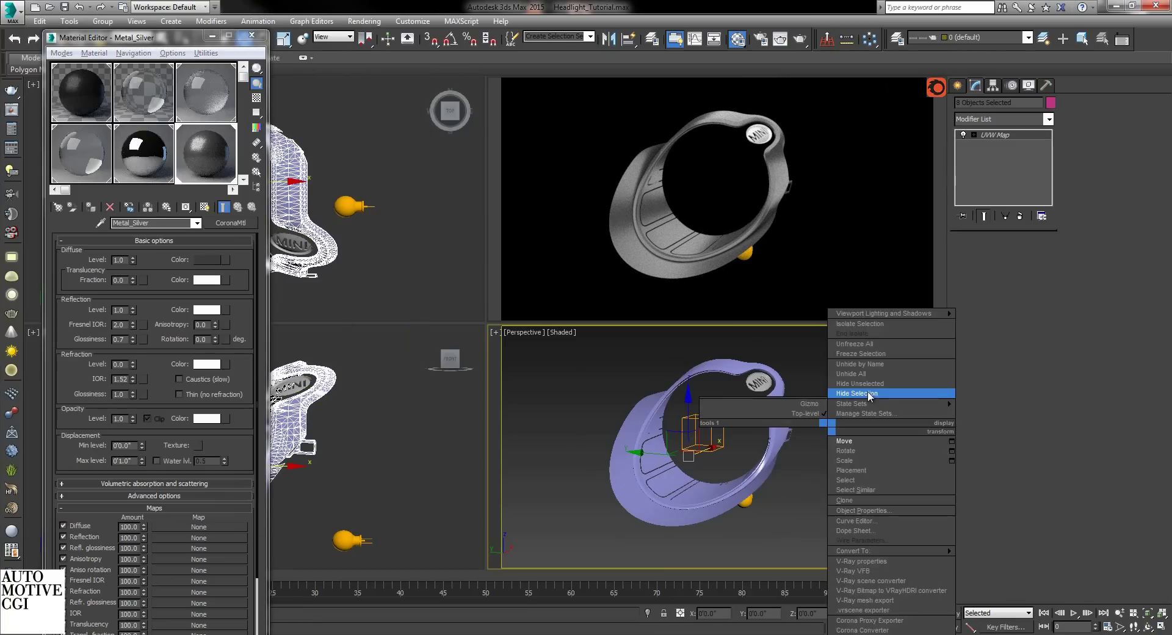
click(869, 394)
- Convert the Metal_Chrome_Blurry material of the MINI badge from Standard to CoronaMtl
click(243, 181)
click(243, 180)
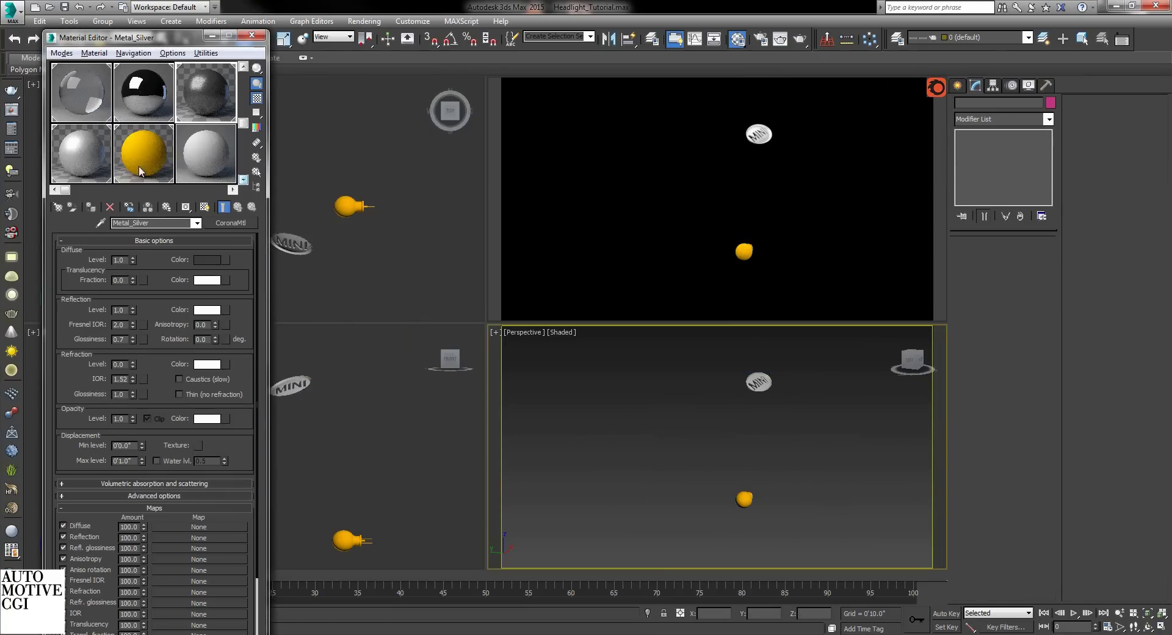
click(93, 159)
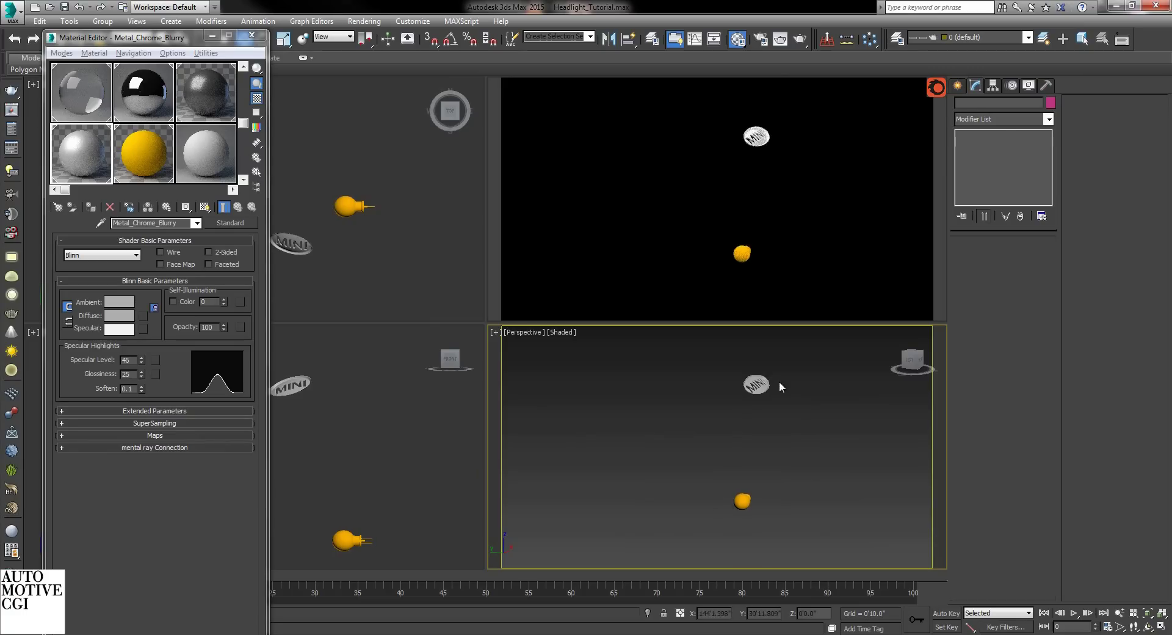
click(758, 382)
key(z)
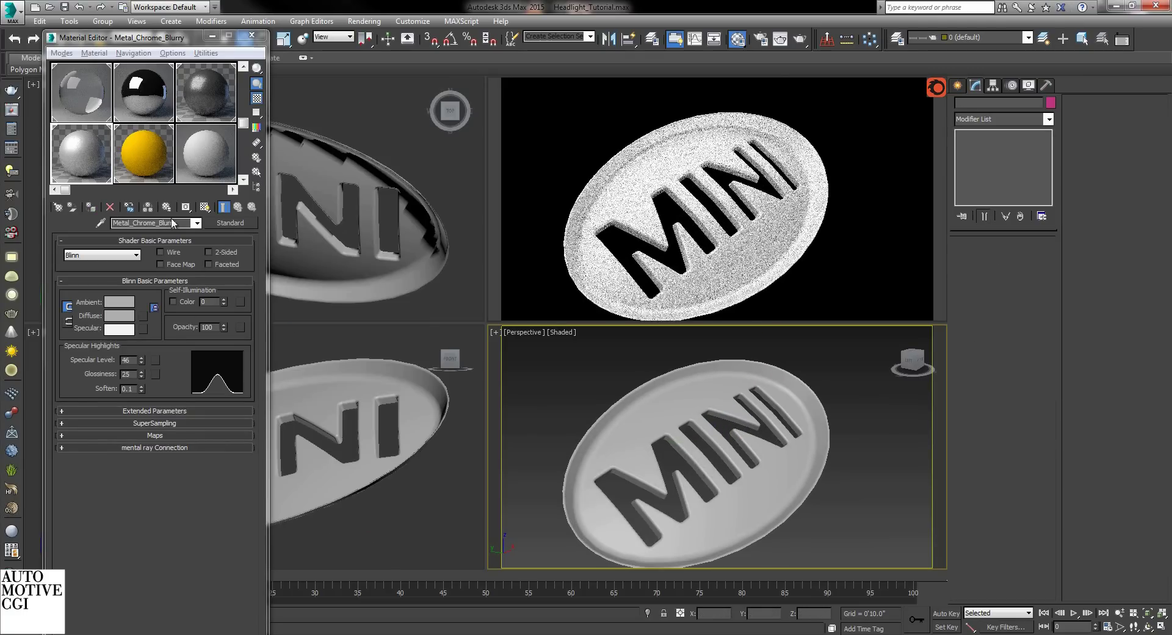
click(241, 223)
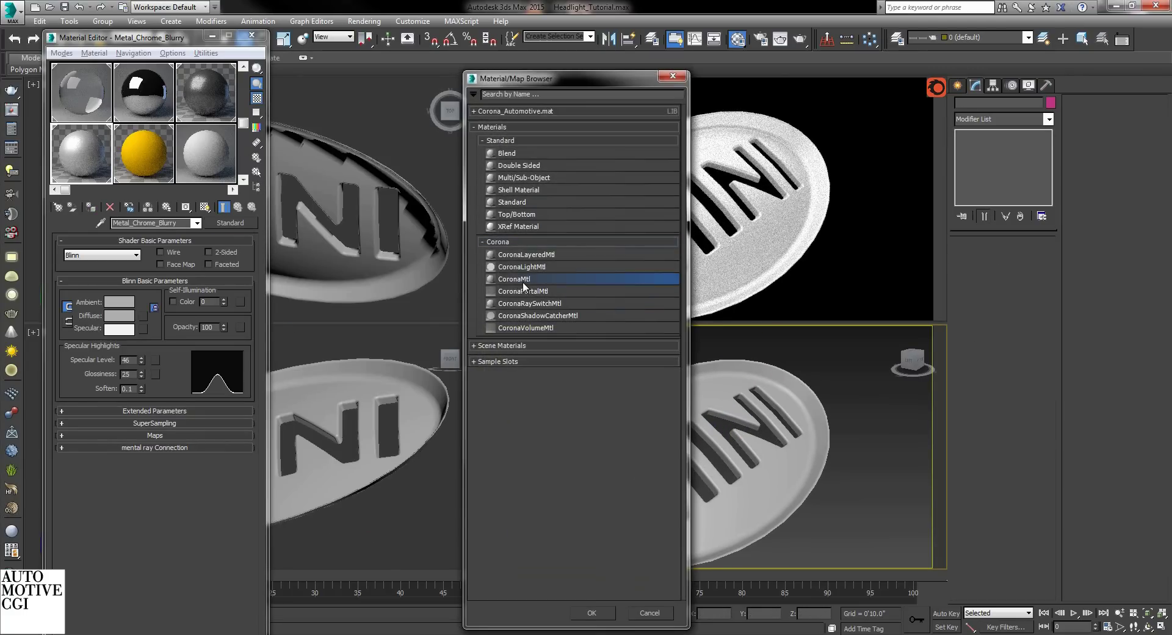
double_click(522, 279)
- Darken the Metal_Chrome_Blurry diffuse colour to a value of 30
click(199, 259)
double_click(486, 142)
text(30)
key(Return)
click(459, 180)
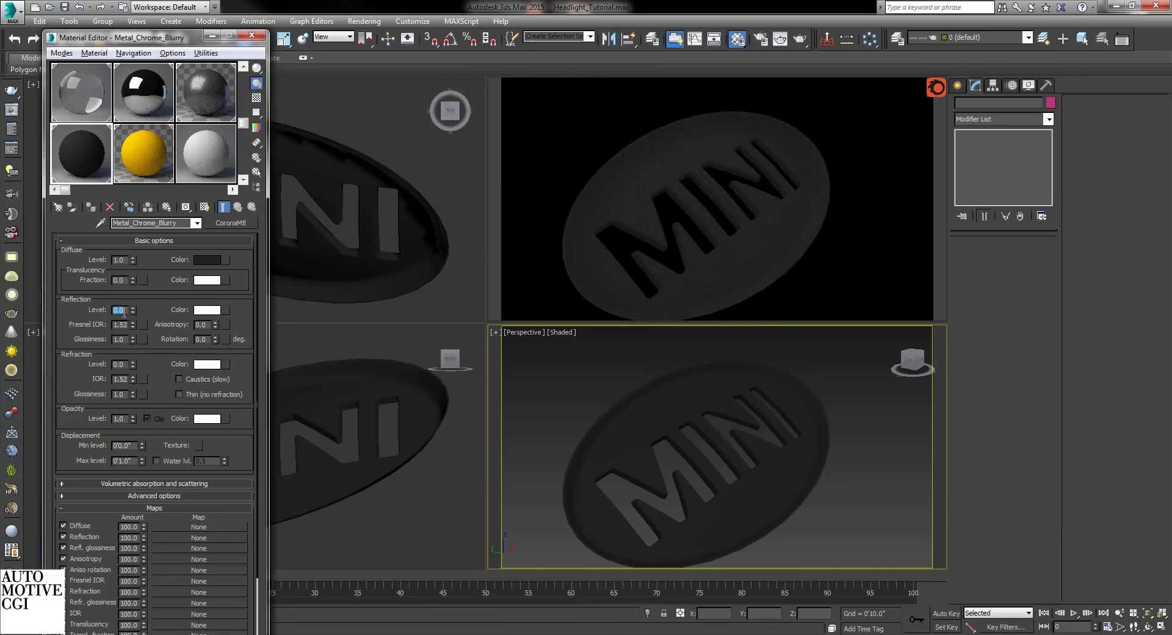
- Set the Metal_Chrome_Blurry reflection level to 1.0, Fresnel IOR to 8.0 and reflection glossiness to 0.75
double_click(124, 311)
text(1)
double_click(121, 326)
double_click(119, 340)
text(0.8)
key(Return)
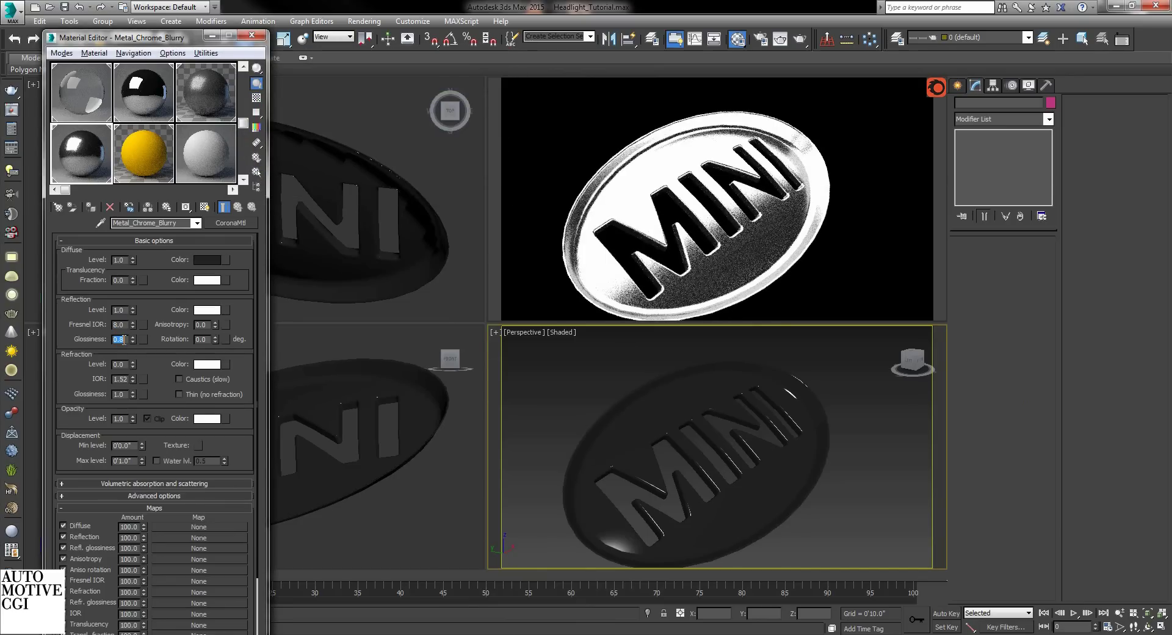
key(Return)
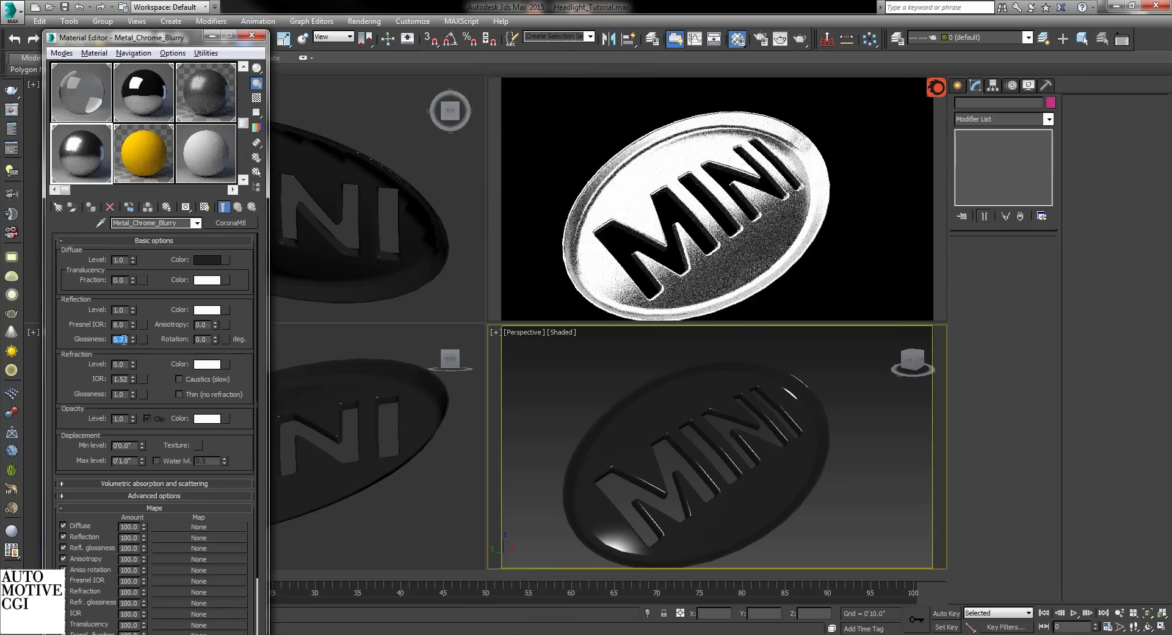
- Assign a CoronaRoundEdges map to the Metal_Chrome_Blurry bump slot with a radius of 0.012 inches
scroll(225, 441, down, 3)
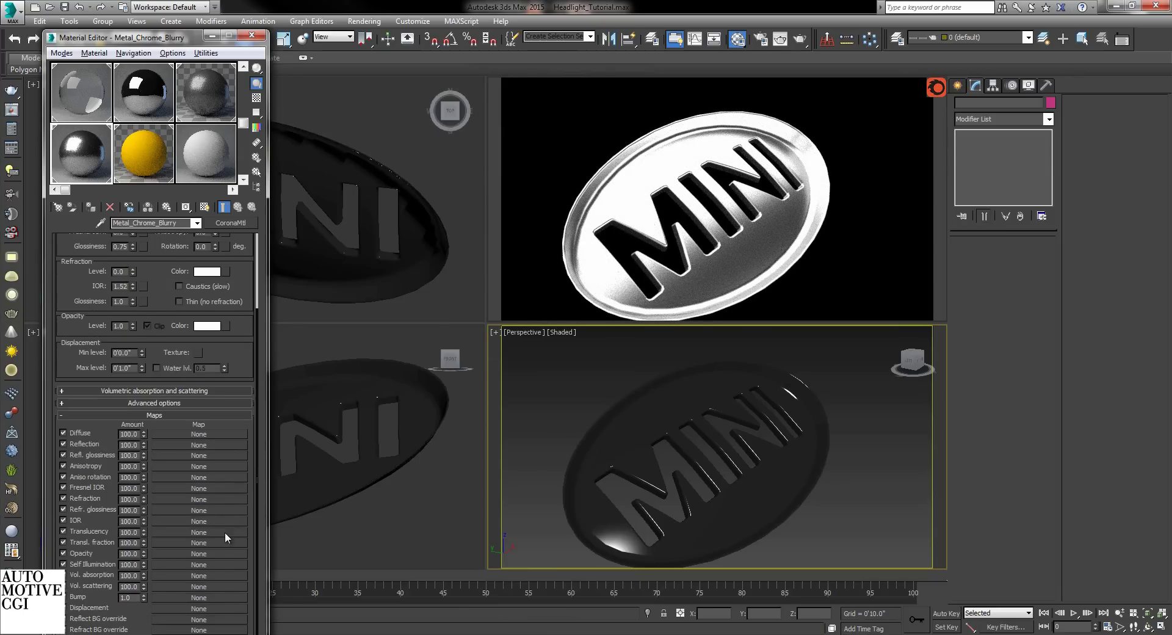
click(177, 596)
scroll(607, 462, down, 3)
click(548, 521)
double_click(548, 525)
double_click(112, 256)
text(.0012)
key(Return)
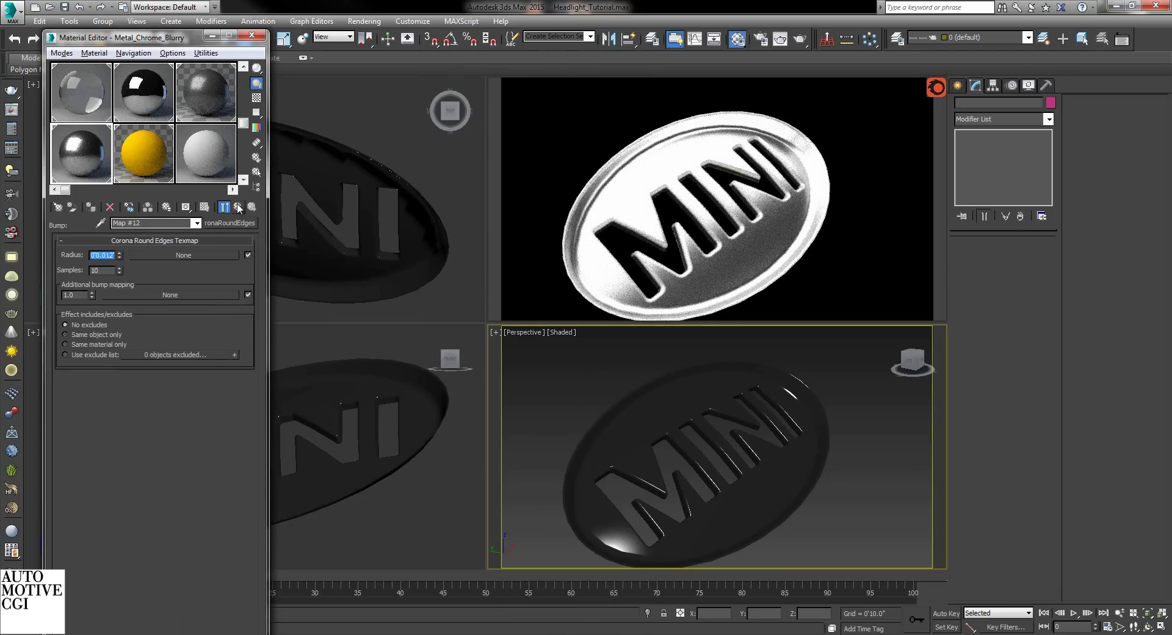
- Convert the Glass_Amber material from Standard to CoronaMtl
click(238, 207)
scroll(658, 439, down, 10)
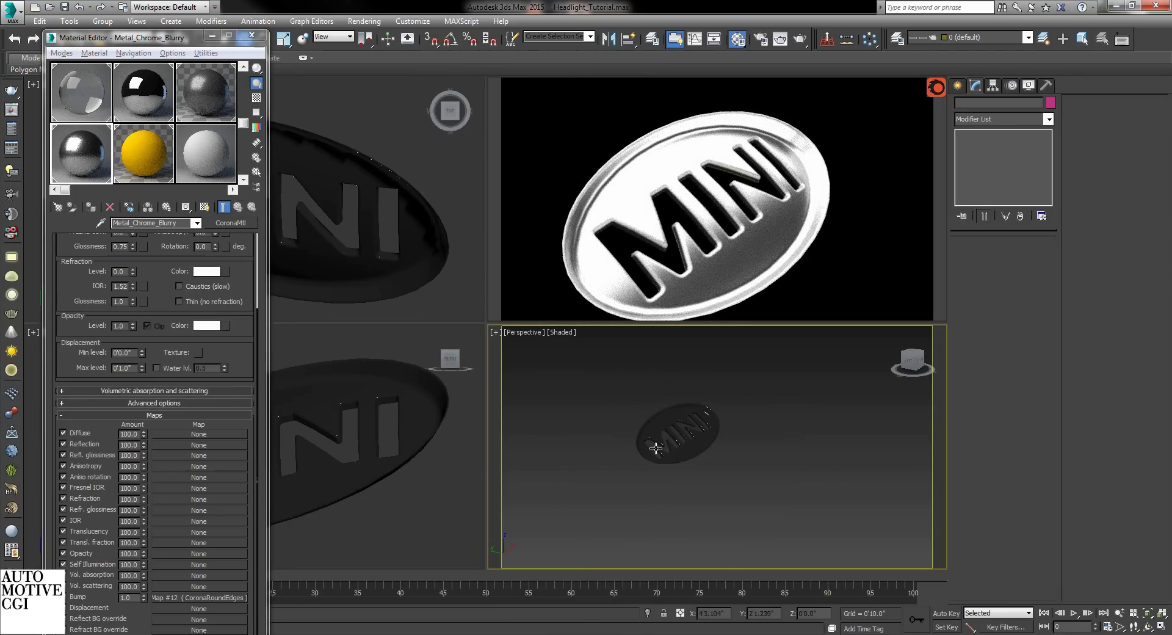
middle_drag(661, 440, 757, 393)
click(146, 166)
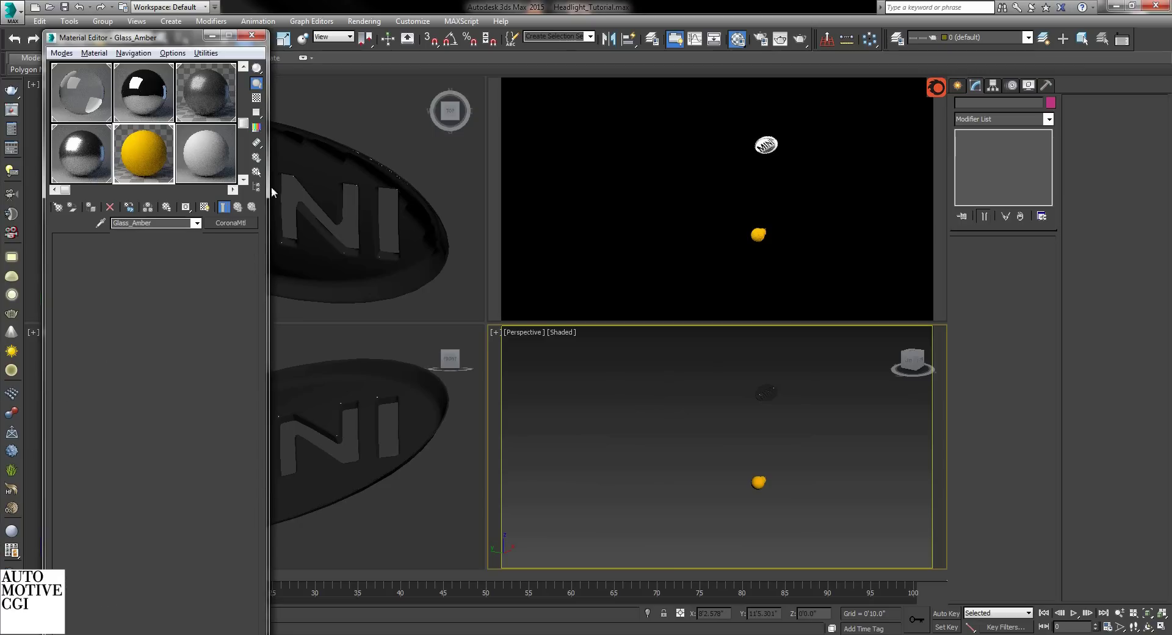
click(243, 222)
click(528, 279)
double_click(529, 280)
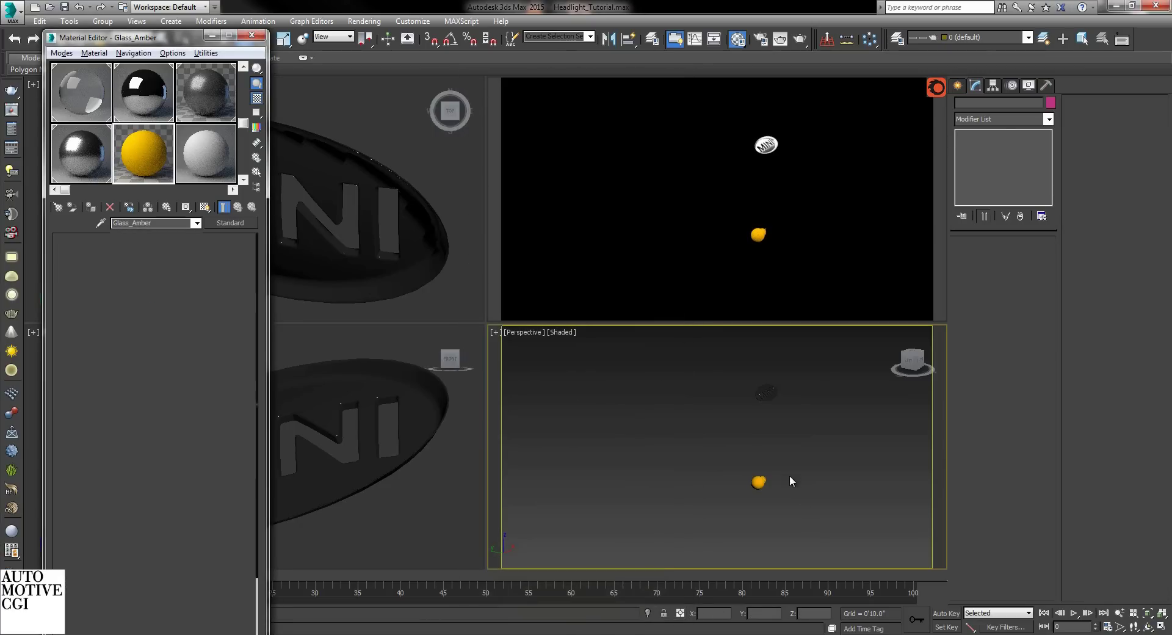
- Unhide all objects and hide the headlight's front glass cover
key(z)
scroll(711, 455, down, 5)
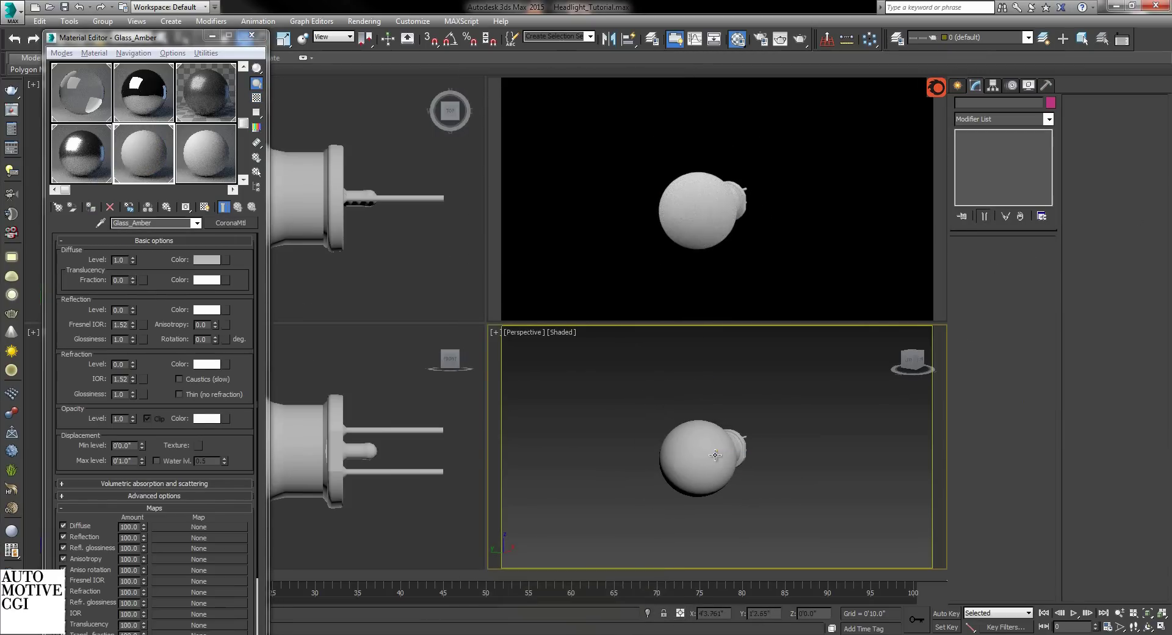
right_click(758, 437)
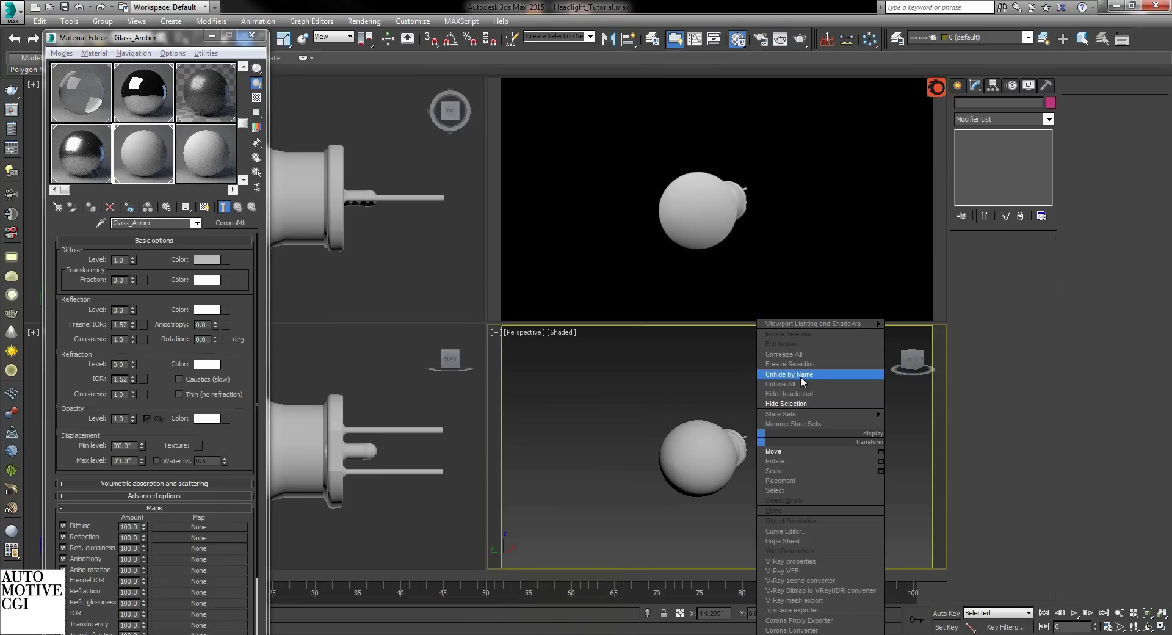
click(794, 383)
scroll(705, 452, down, 6)
middle_drag(705, 452, 770, 455)
scroll(766, 461, up, 3)
click(766, 456)
right_click(789, 455)
click(841, 395)
- Hide the Fiche_75 ring part in front of the amber bulb
scroll(767, 464, up, 4)
key(F4)
click(769, 462)
right_click(767, 462)
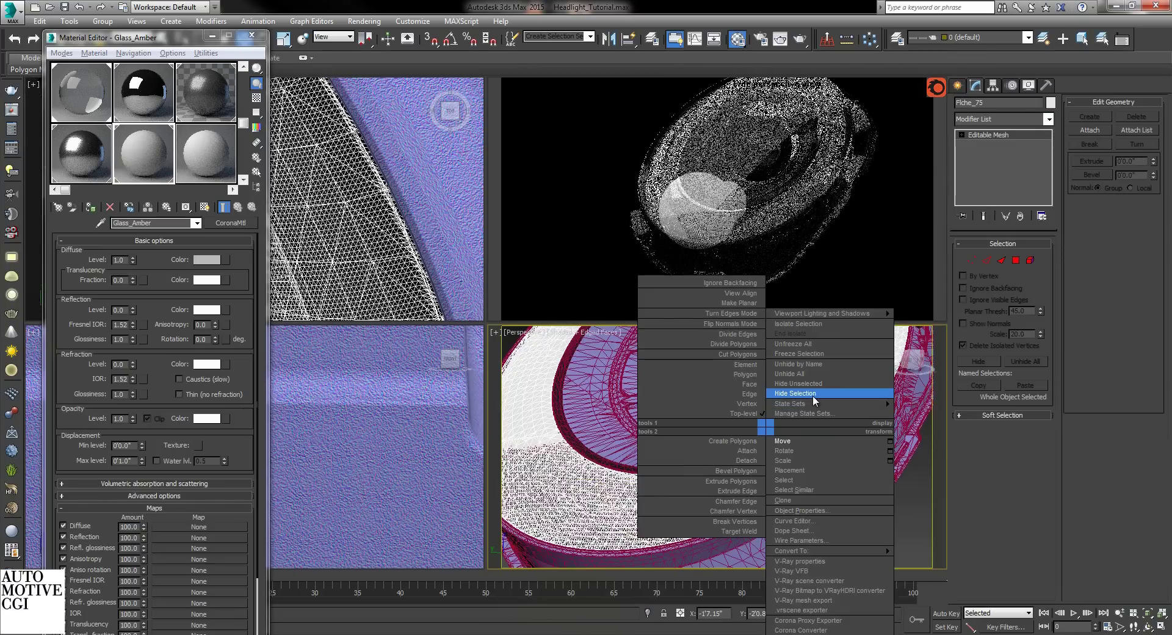
click(812, 395)
- Hide everything except the amber bulb and the lower reflector surrounding it, and show the perspective view without edged faces
click(787, 454)
ctrl+click(758, 470)
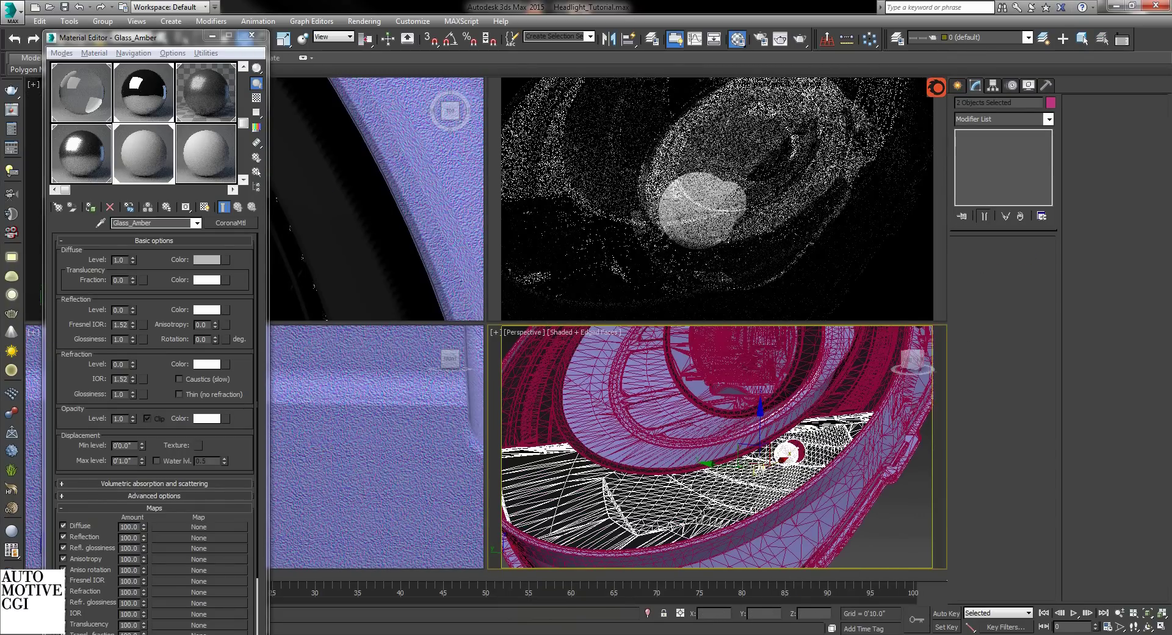
right_click(834, 453)
click(880, 386)
click(907, 483)
key(F4)
middle_drag(771, 480, 779, 471)
scroll(779, 471, down, 3)
- Set the Glass_Amber diffuse colour to a dark amber brown
click(204, 258)
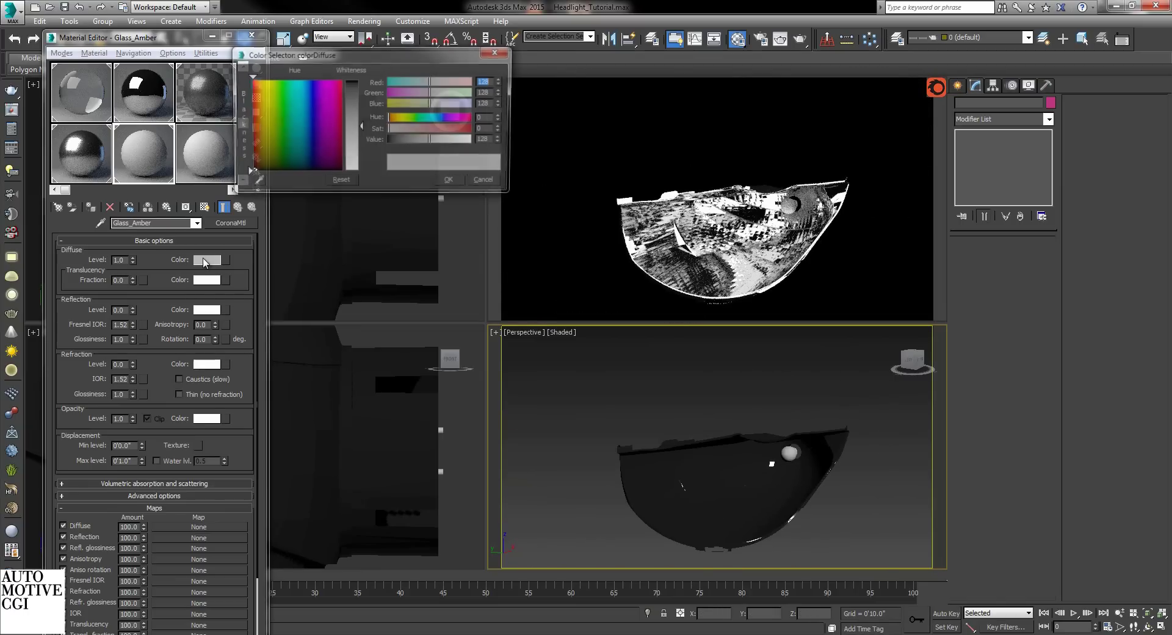
drag(268, 87, 254, 79)
drag(353, 112, 354, 79)
drag(434, 139, 400, 138)
click(456, 180)
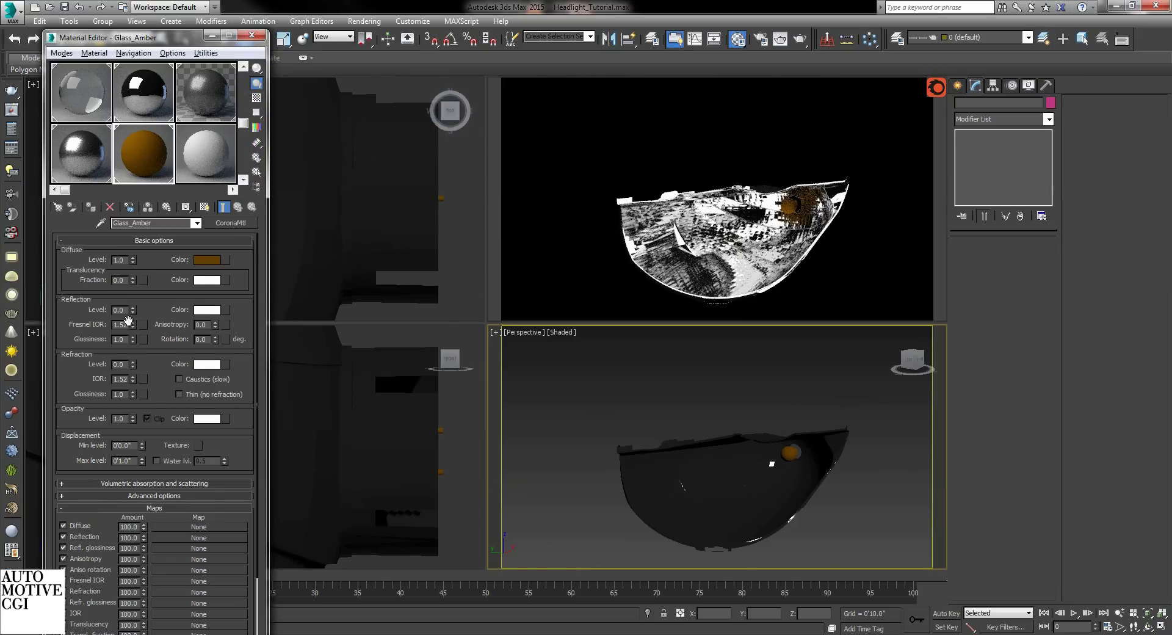
- Set the Glass_Amber reflection and refraction levels to 1.0
double_click(118, 363)
text(1)
key(Return)
- Set the Glass_Amber refraction colour to a saturated amber with red 255, green 144 and blue 0
click(205, 365)
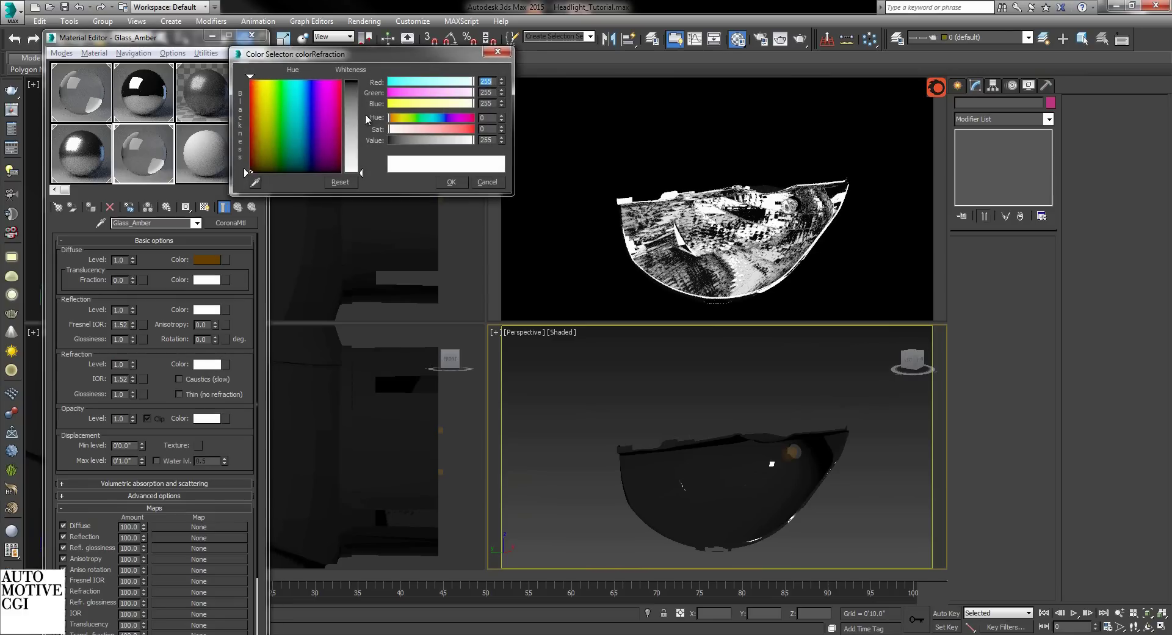
drag(366, 97, 367, 80)
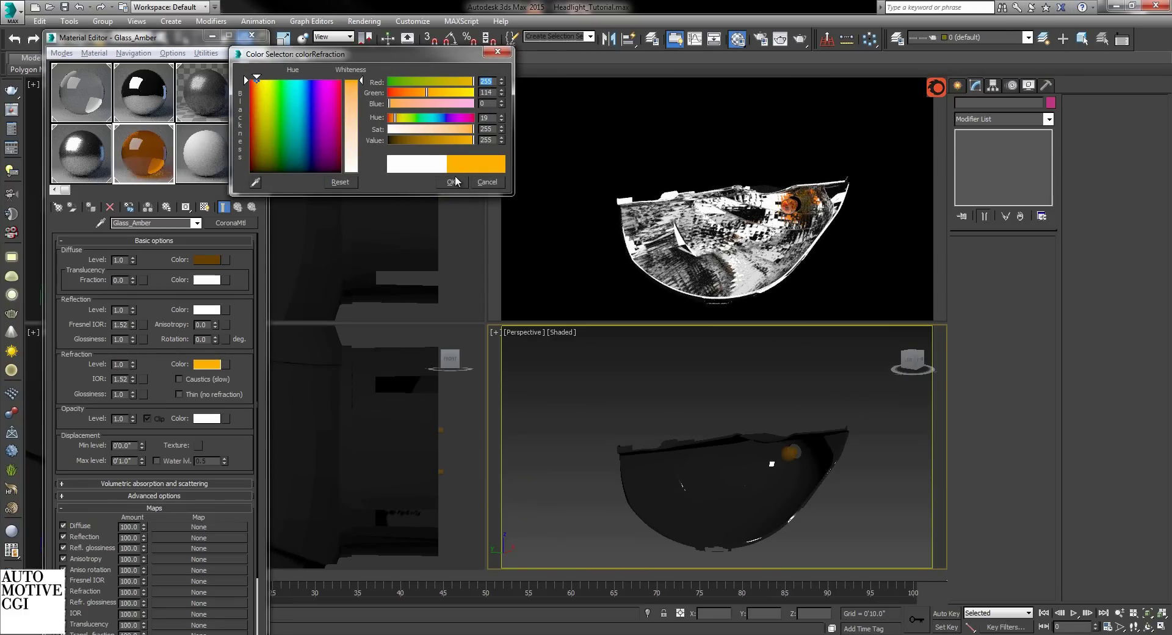
drag(431, 94, 438, 94)
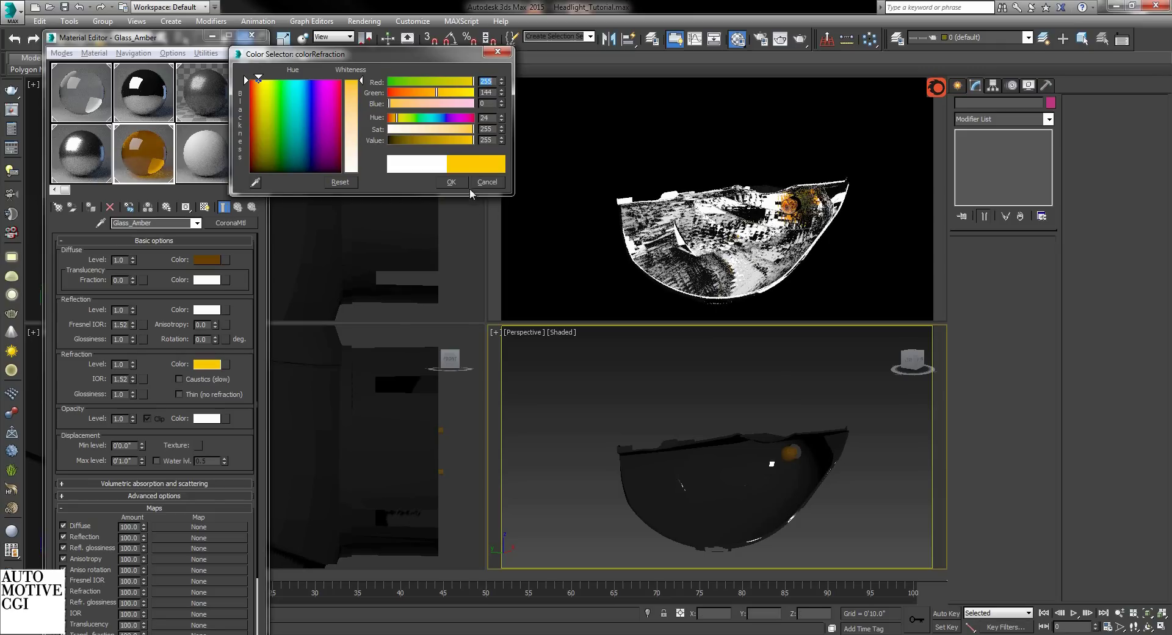
click(451, 182)
click(209, 394)
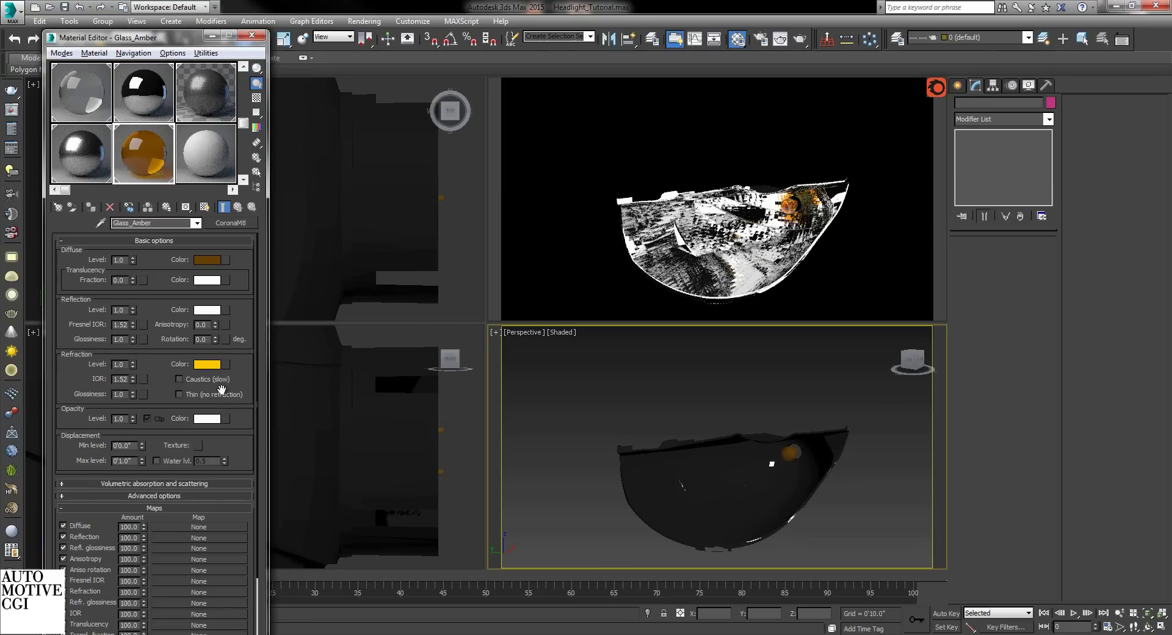
- Shift the Glass_Amber diffuse colour to a dark orange of red 73, green 12, blue 0, and set refraction glossiness to 0.9
click(207, 260)
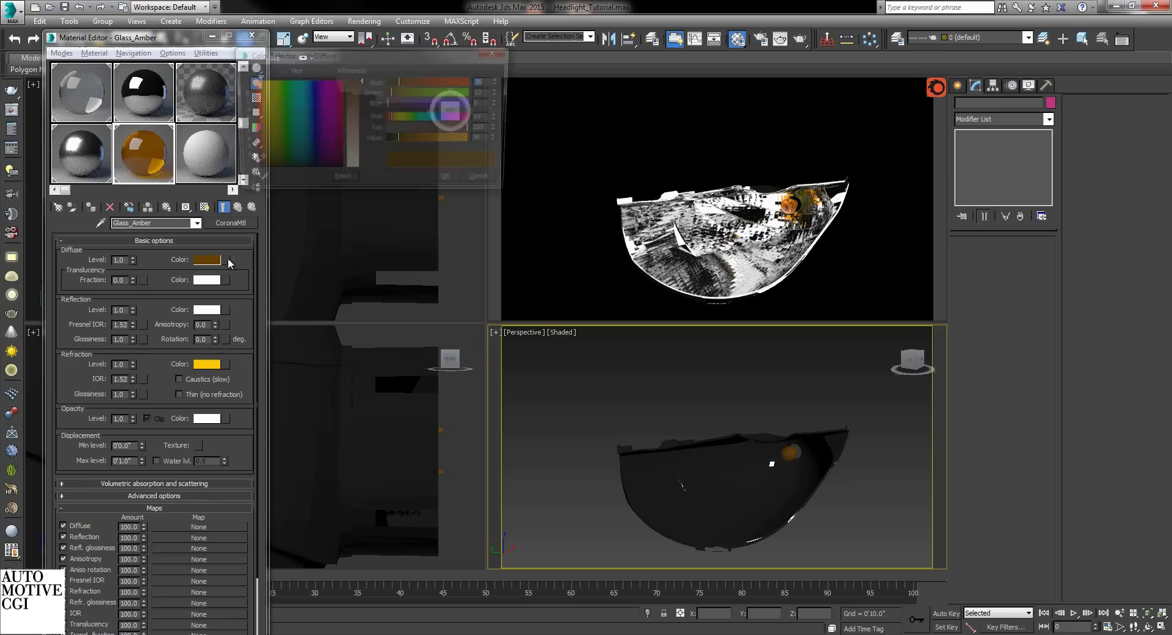
click(394, 141)
drag(394, 142, 411, 138)
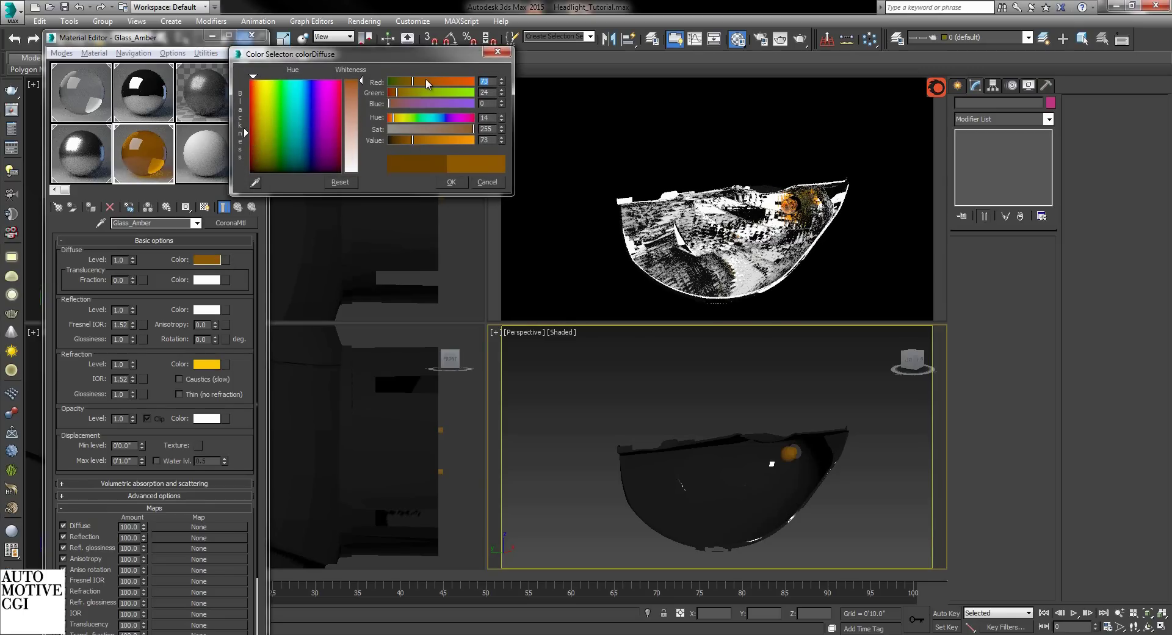
drag(426, 81, 438, 82)
drag(423, 139, 412, 142)
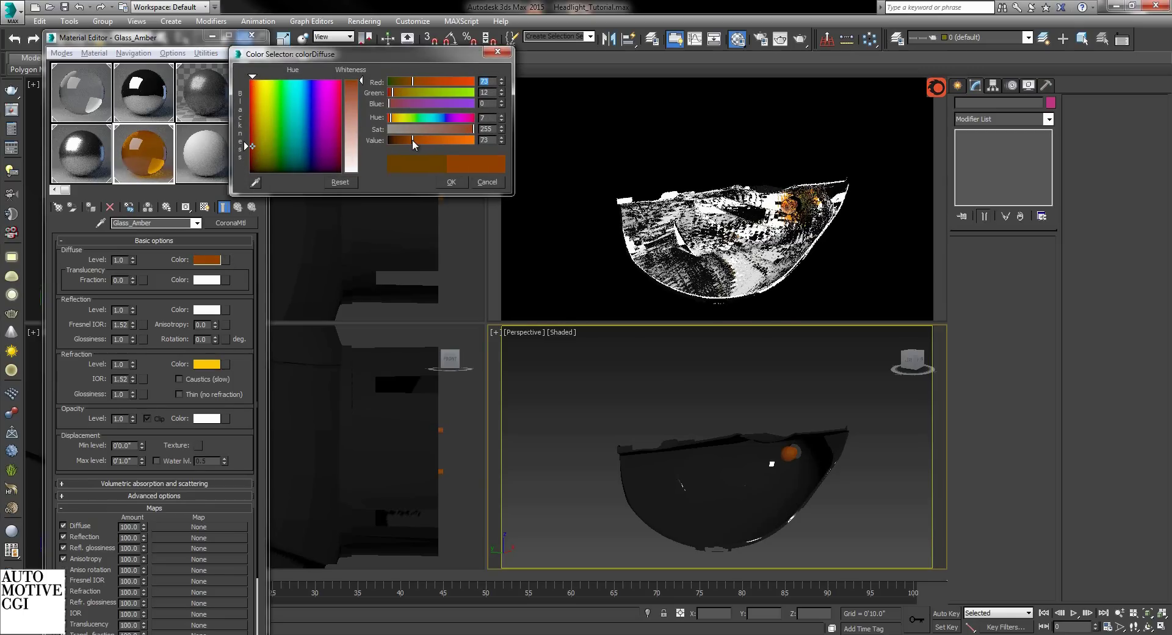
click(452, 182)
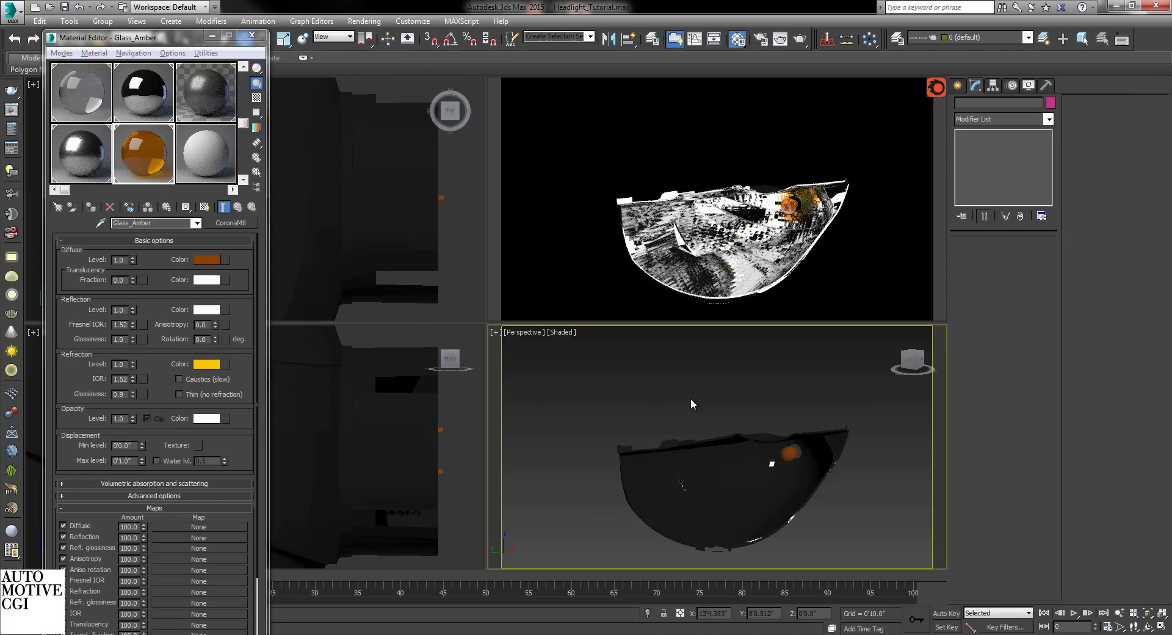
- Unhide all headlight parts and review the whole assembly from several angles in the interactive render
right_click(816, 438)
click(861, 385)
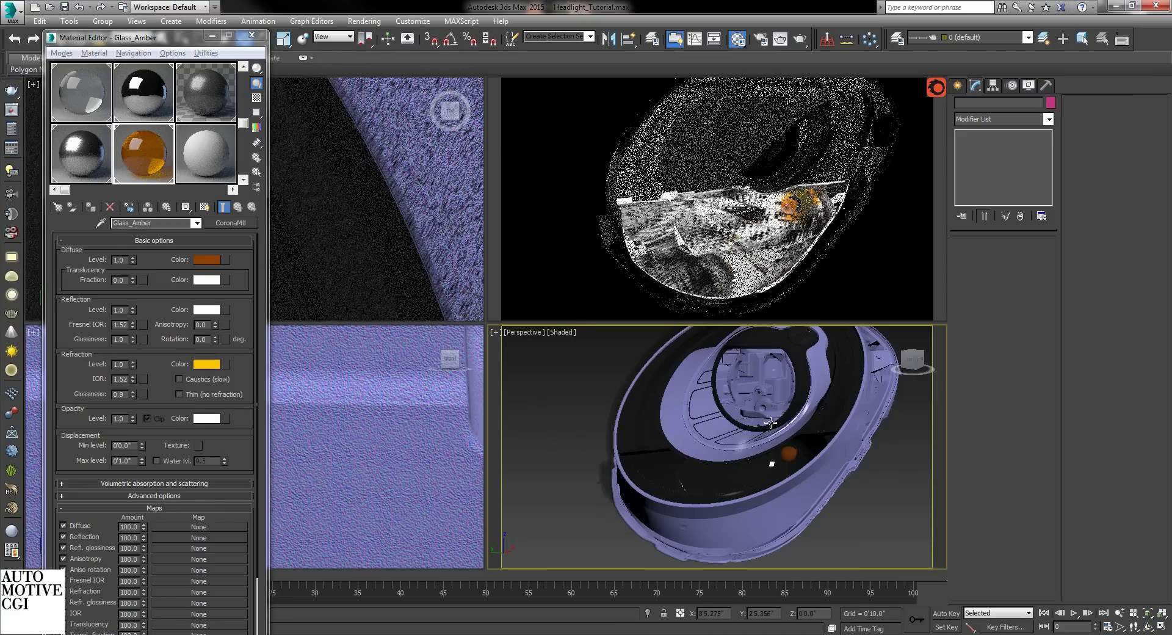
scroll(768, 427, down, 2)
alt+middle_drag(768, 427, 770, 453)
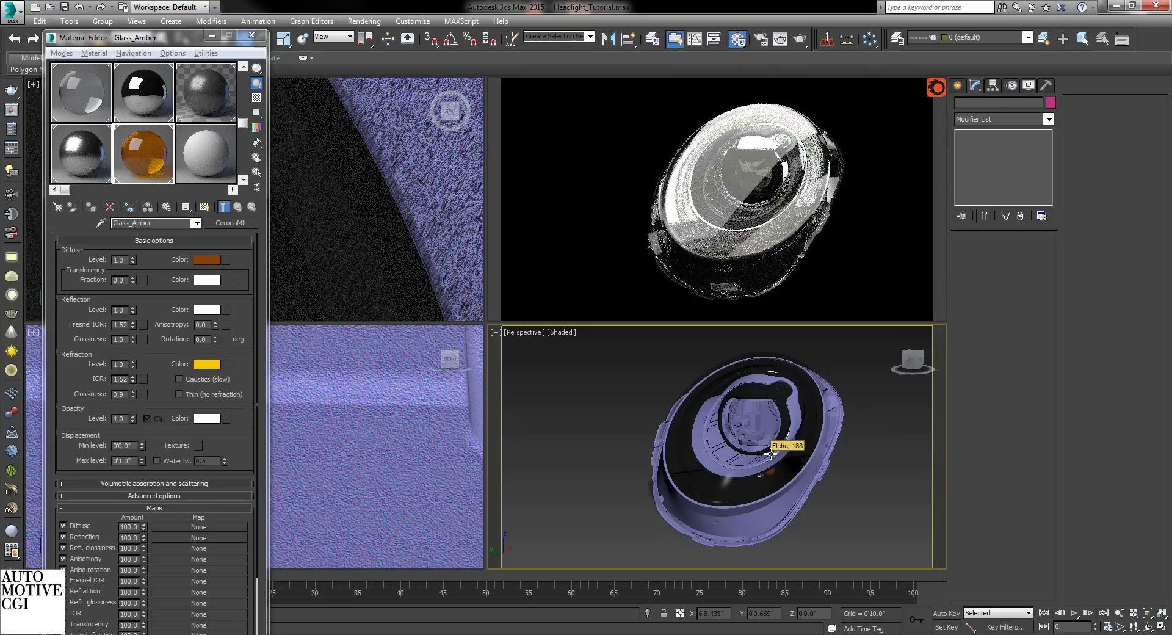
alt+middle_drag(770, 453, 763, 465)
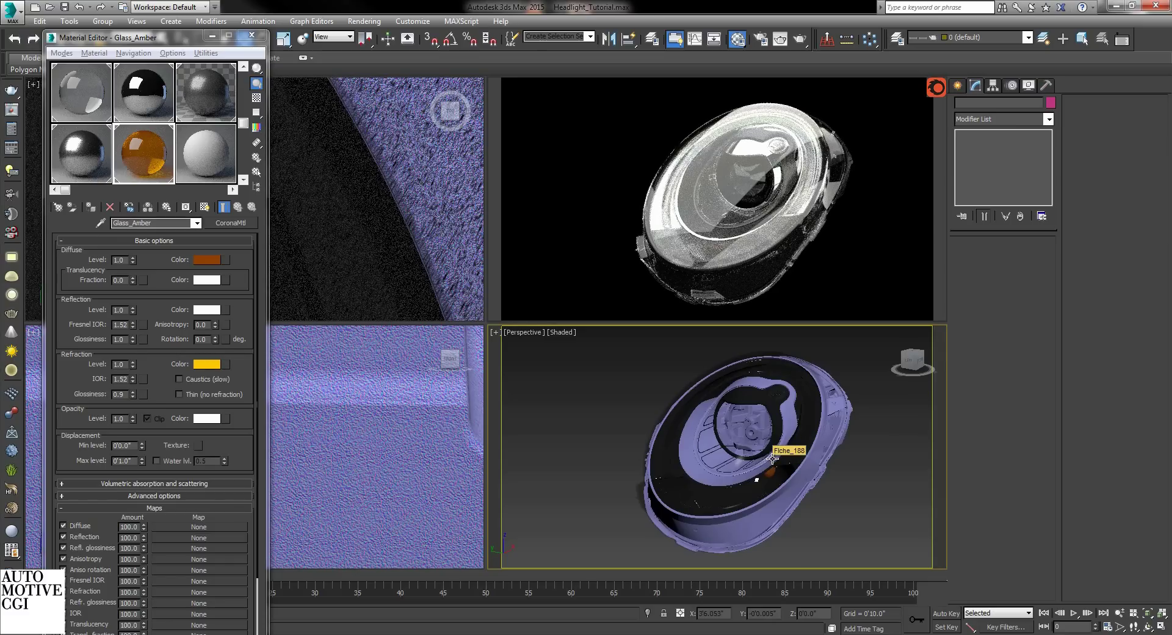
scroll(775, 454, up, 3)
- Lighten the Metal_Silver diffuse colour to a value of 29 and raise its Fresnel IOR slightly
click(96, 162)
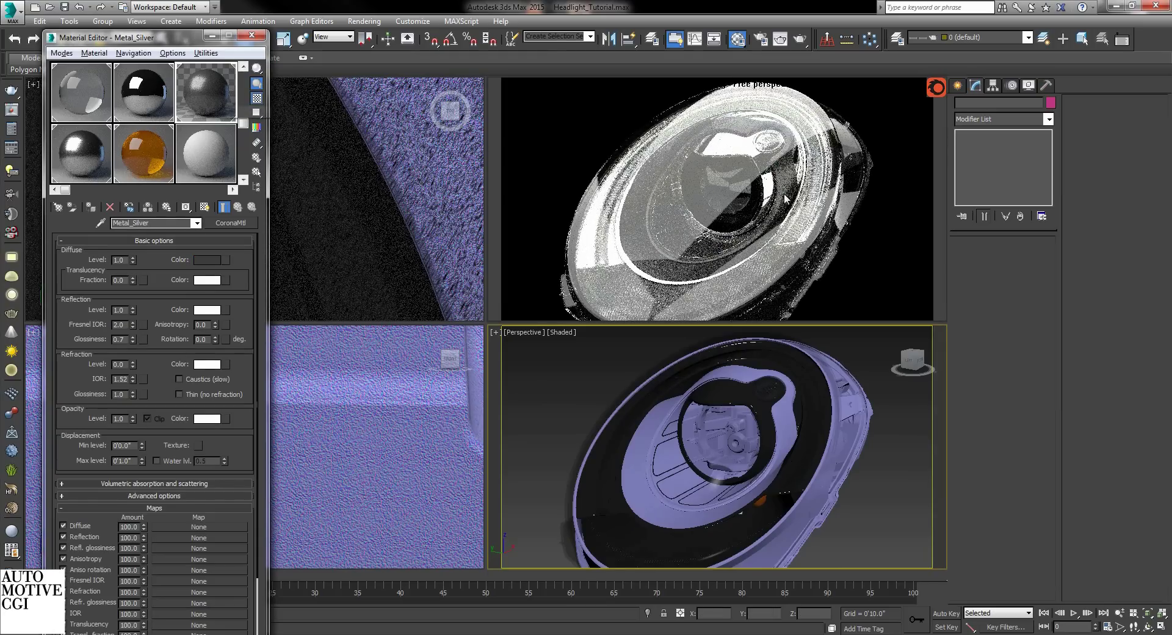
click(202, 261)
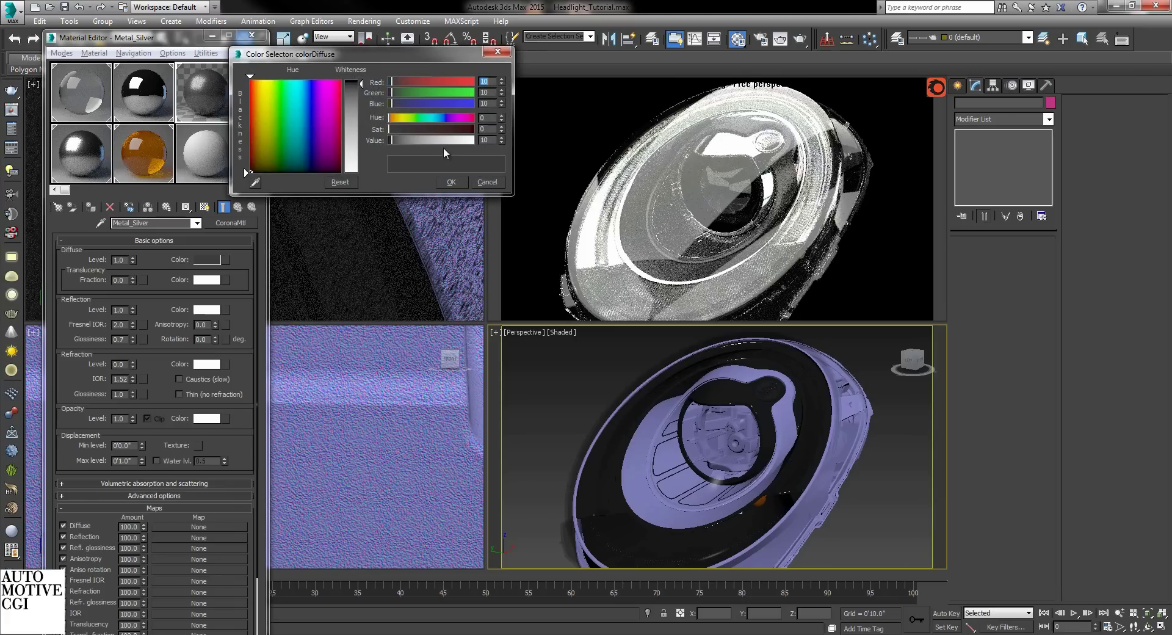
drag(390, 144, 398, 145)
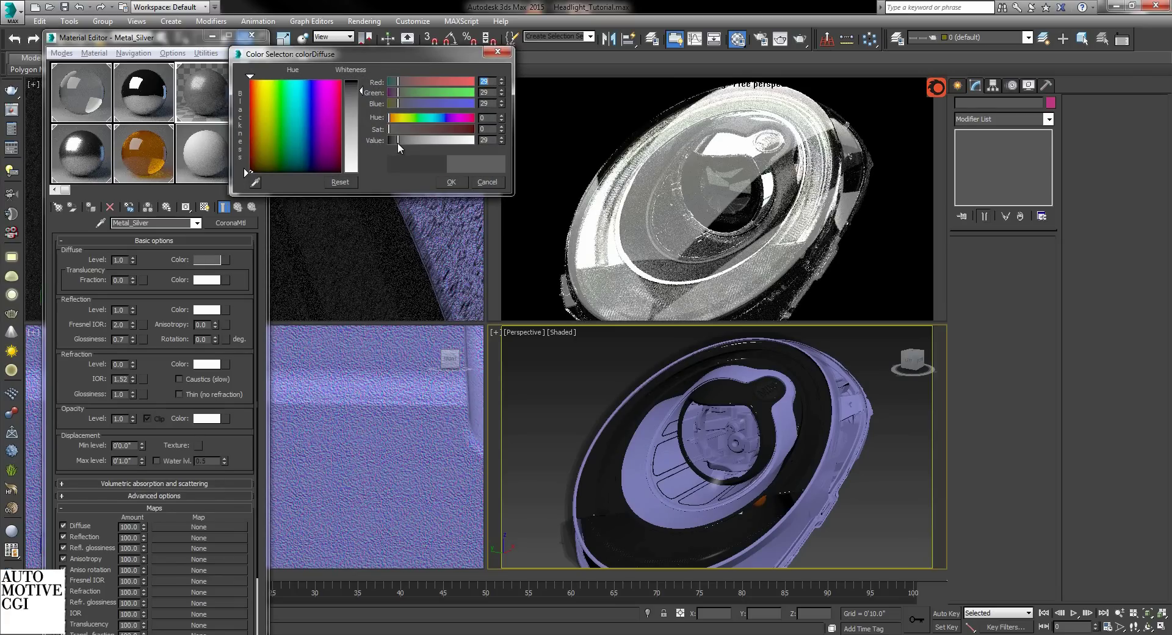
click(451, 182)
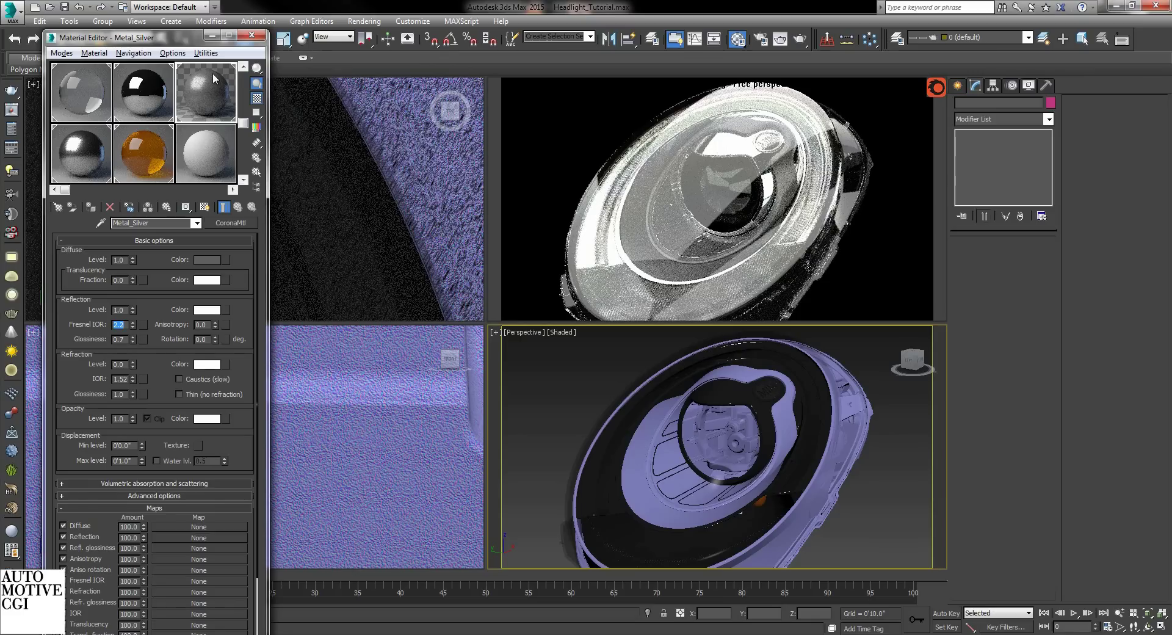
- Darken the Glass_Headlight_Cover reflection colour to a value of 135
click(91, 93)
click(244, 67)
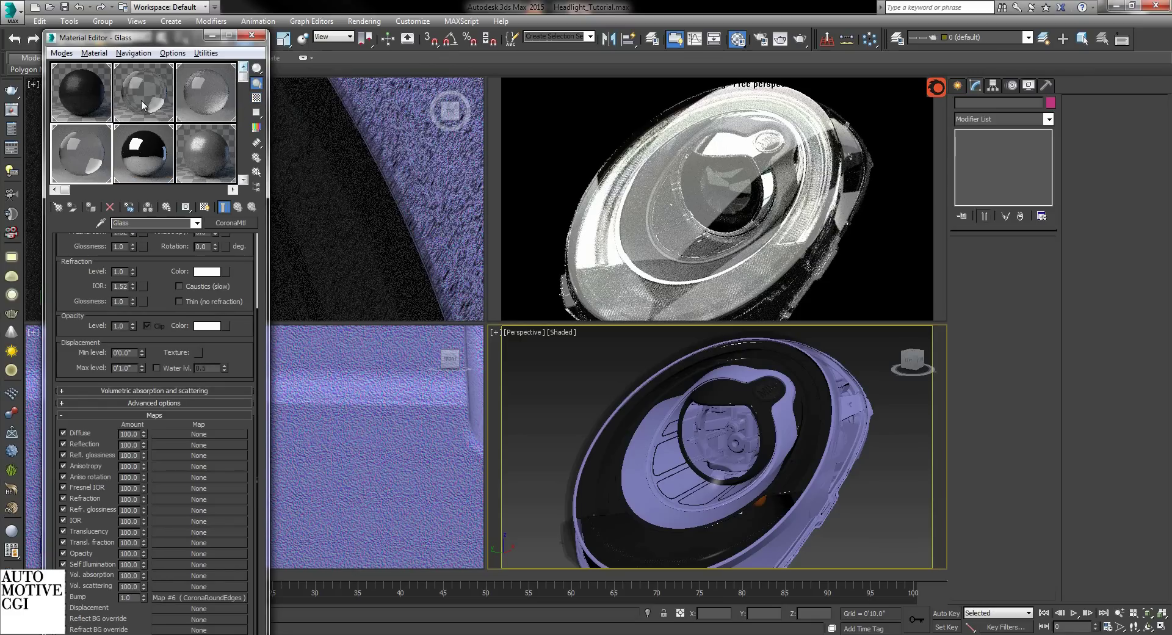
click(194, 91)
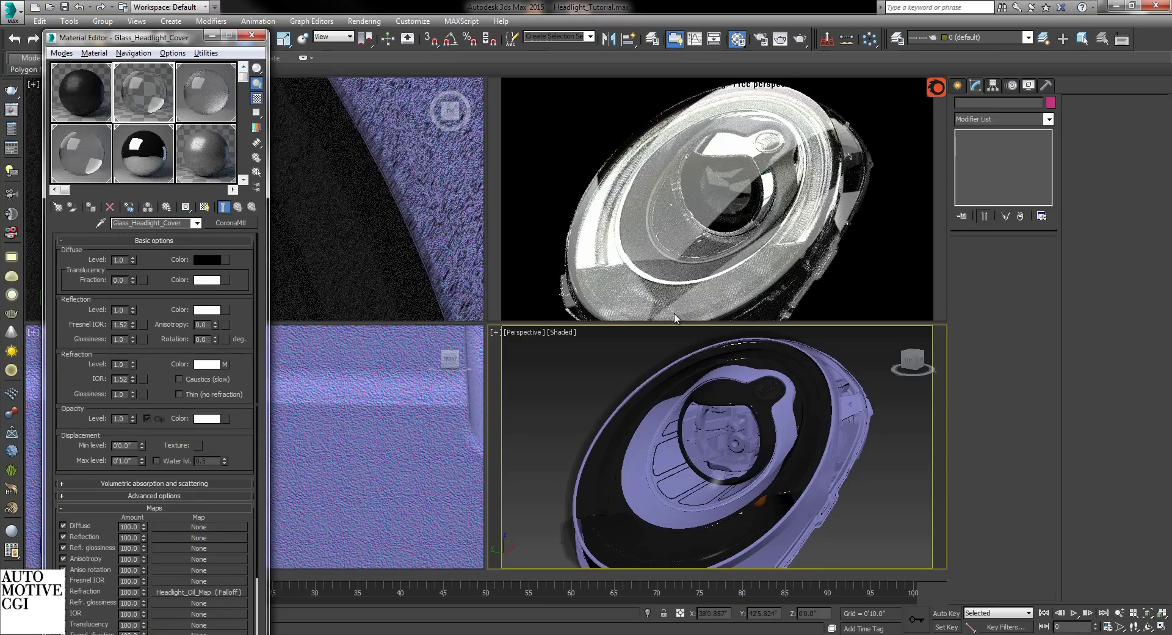
scroll(737, 432, down, 3)
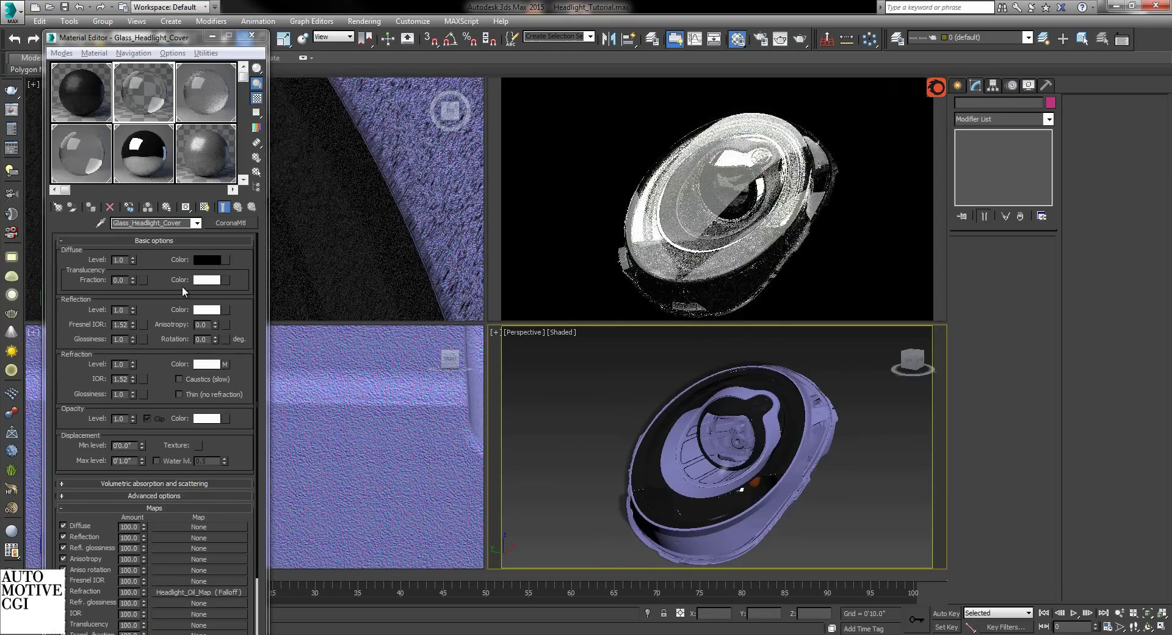
click(207, 309)
drag(456, 140, 434, 141)
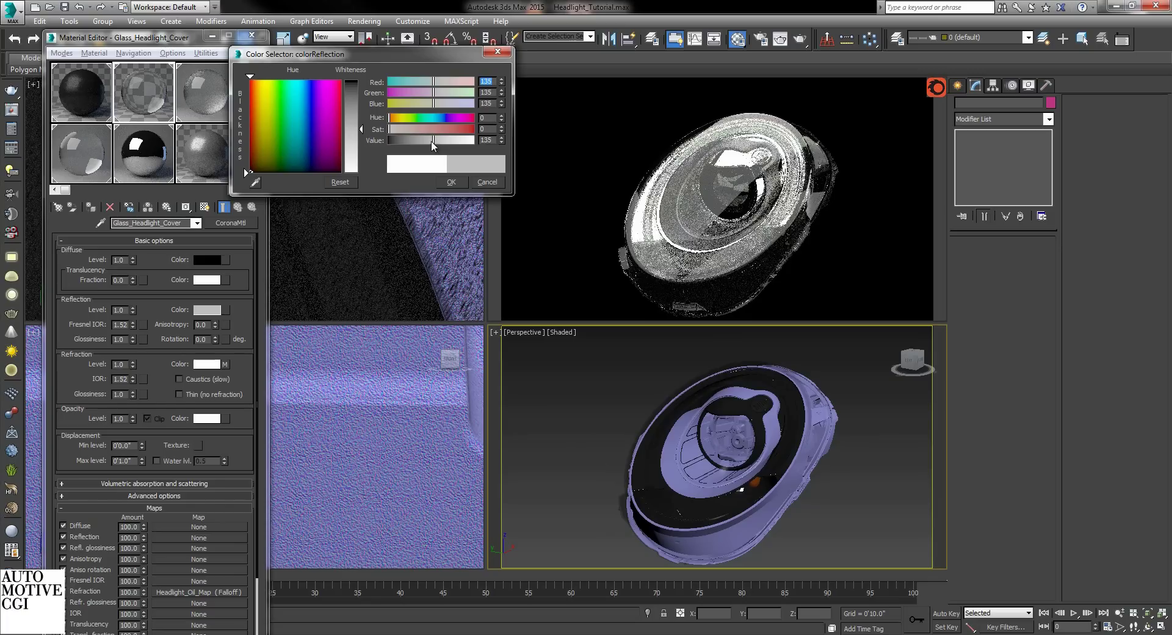
click(450, 182)
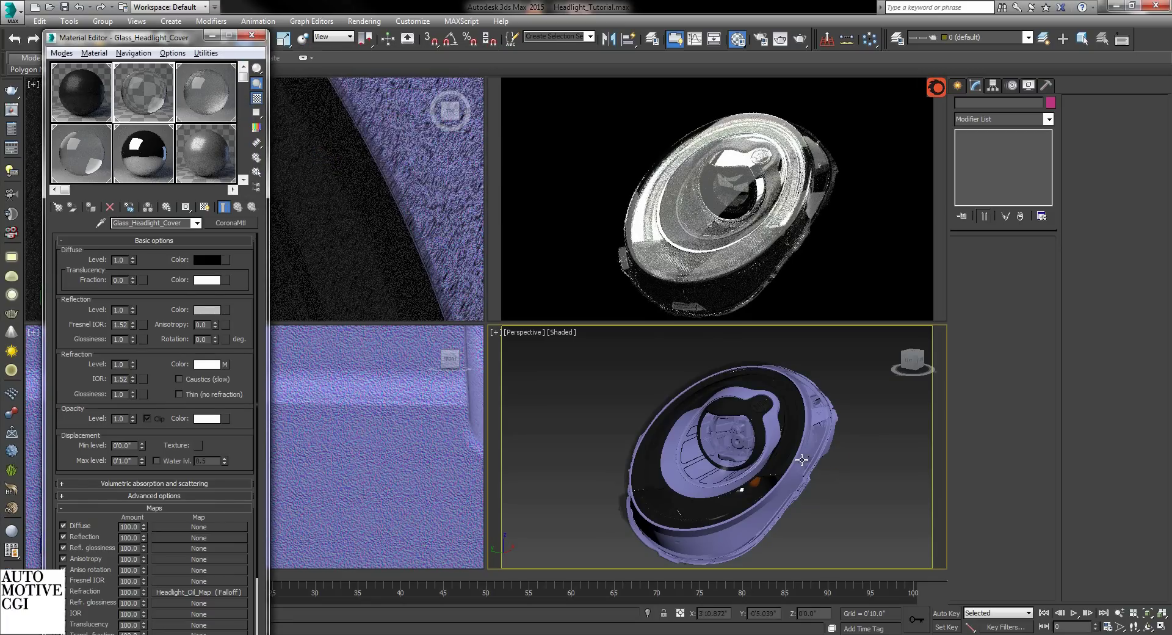
- Hide the headlight's front glass cover and the inner lens in front of the projector, working with edged faces shown
click(725, 434)
right_click(806, 427)
click(836, 393)
scroll(732, 439, up, 3)
click(771, 431)
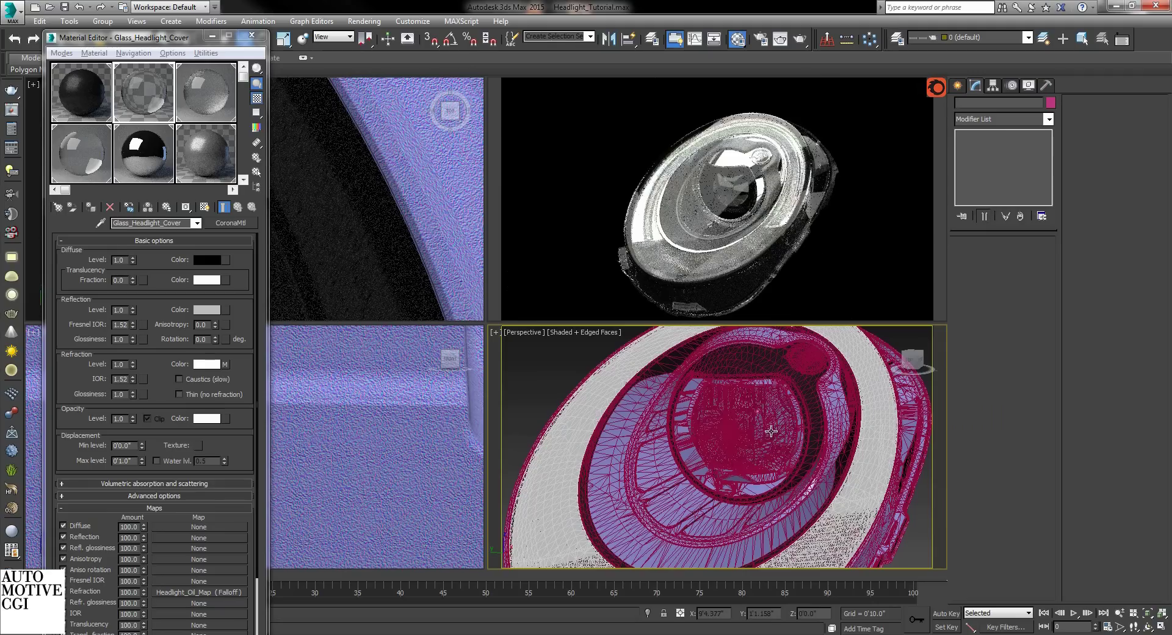
scroll(771, 432, up, 3)
right_click(771, 431)
click(800, 397)
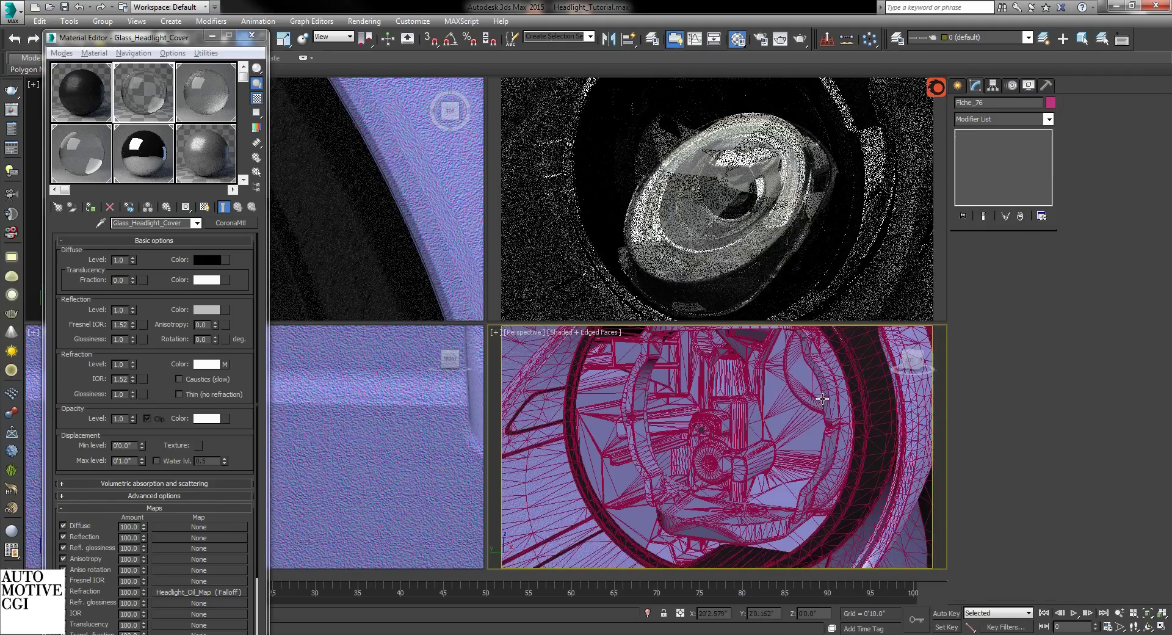
- Hide the wide outer ring and the trim parts around the projector lens to expose the inner components
click(680, 432)
key(alt+q)
scroll(679, 433, down, 3)
alt+middle_drag(680, 432, 804, 451)
click(844, 467)
key(F4)
scroll(777, 416, up, 4)
key(F4)
click(778, 416)
ctrl+click(738, 455)
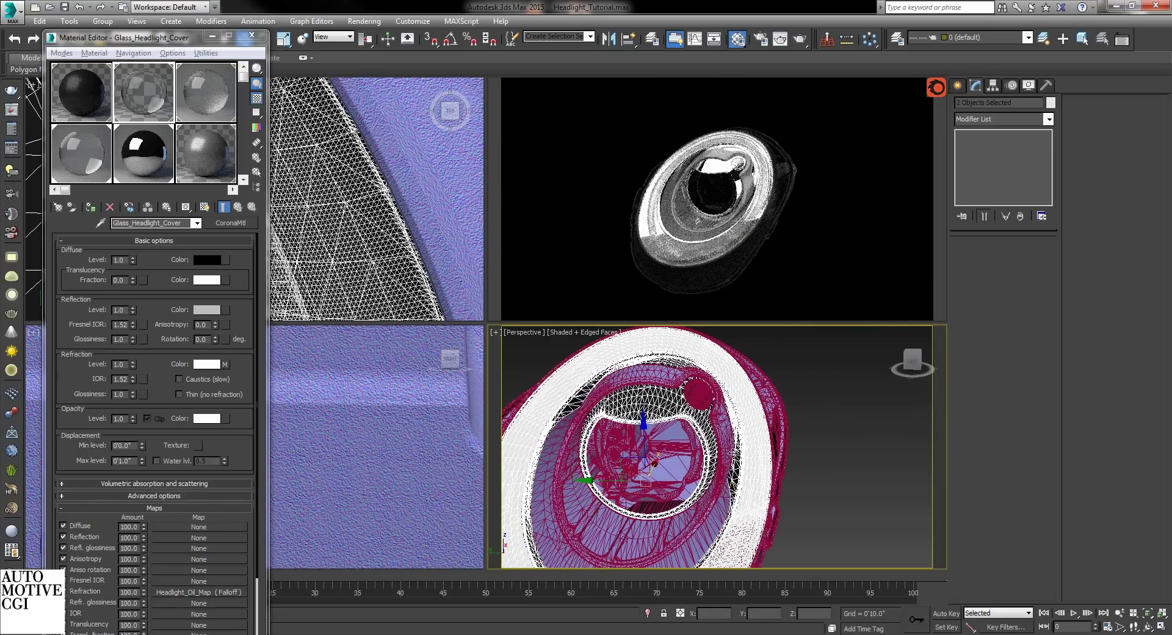
ctrl+click(721, 452)
right_click(781, 435)
click(820, 394)
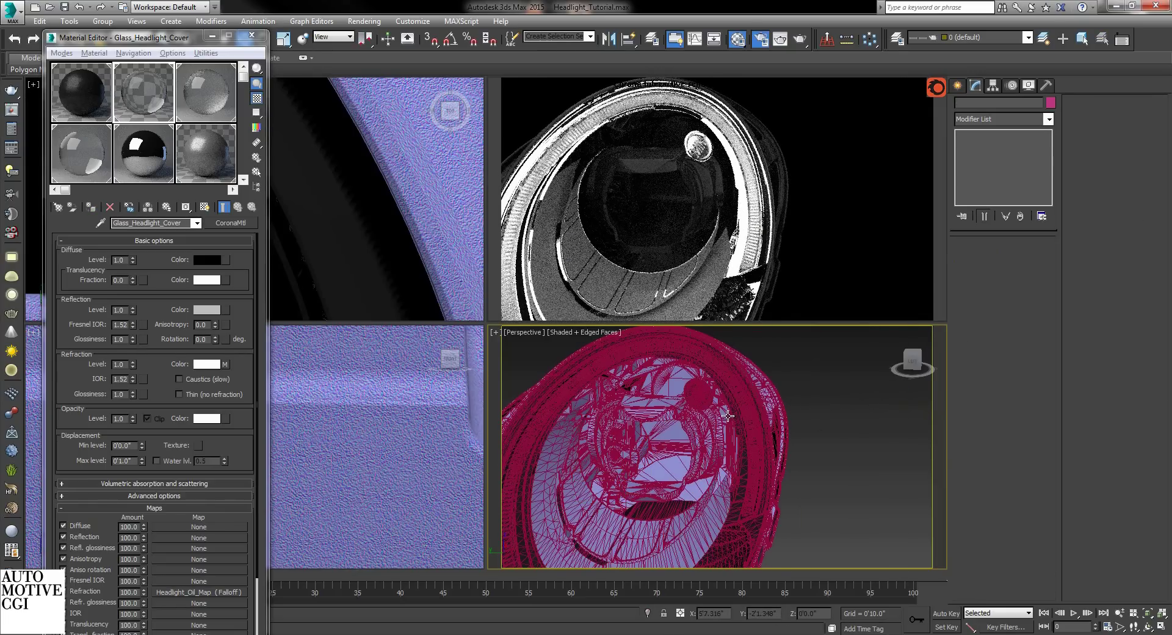
- Check the Render hidden lights override in the Corona render settings
key(F10)
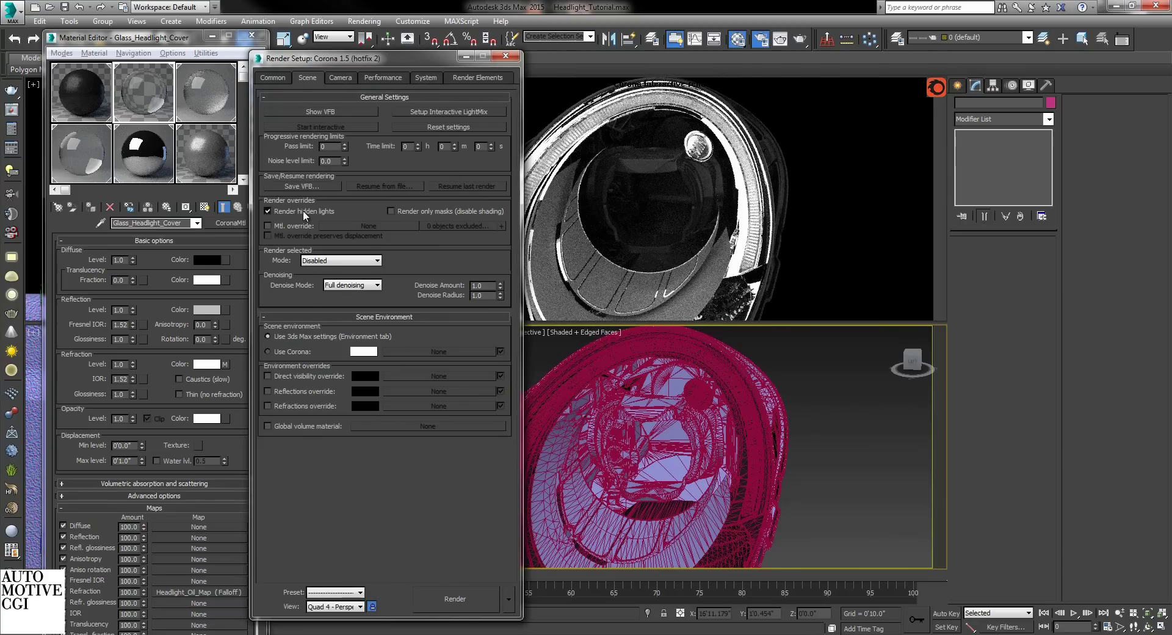
key(Escape)
- Select the first small square LEDs along one side of the ring around the projector, adding each to the selection
click(753, 421)
scroll(752, 422, up, 6)
click(736, 403)
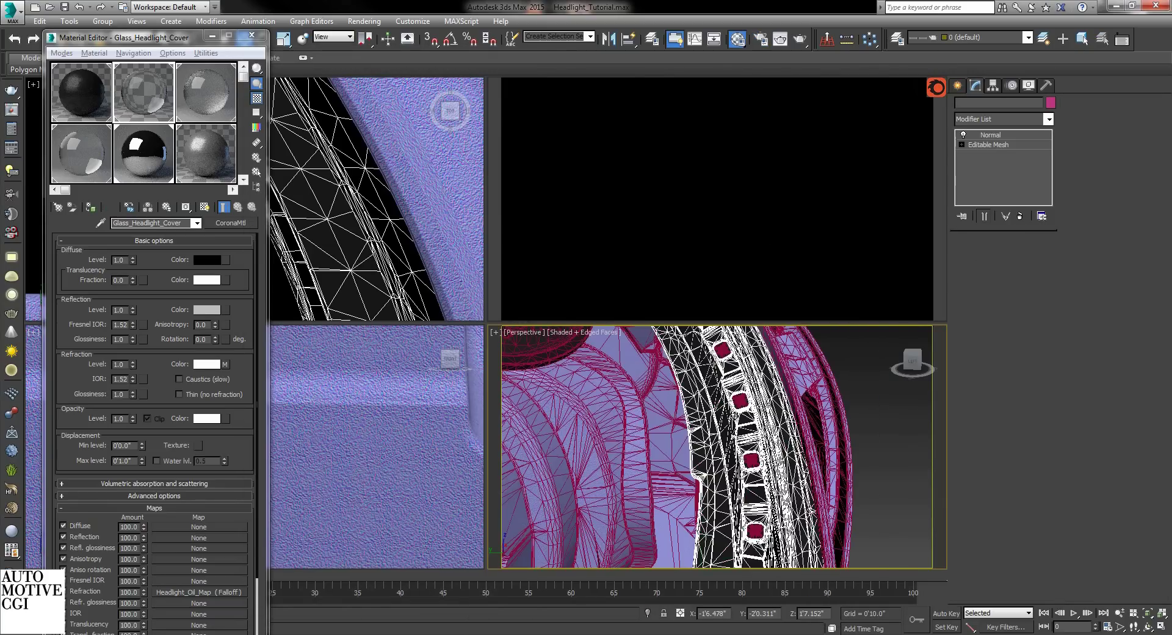
click(736, 402)
scroll(749, 396, down, 5)
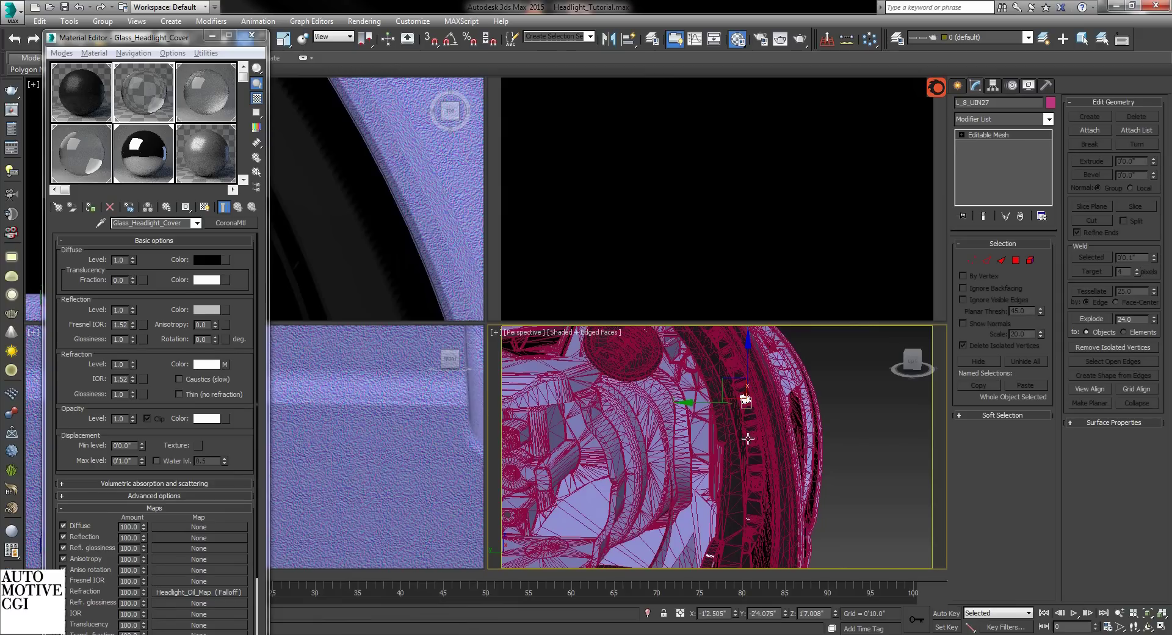
scroll(751, 437, up, 4)
ctrl+click(751, 438)
scroll(751, 461, down, 2)
middle_drag(750, 464, 740, 375)
ctrl+click(743, 421)
middle_drag(755, 488, 709, 463)
ctrl+click(729, 433)
scroll(709, 463, up, 4)
scroll(711, 459, down, 6)
scroll(682, 435, up, 4)
ctrl+click(702, 427)
middle_drag(702, 432, 739, 431)
scroll(742, 367, down, 3)
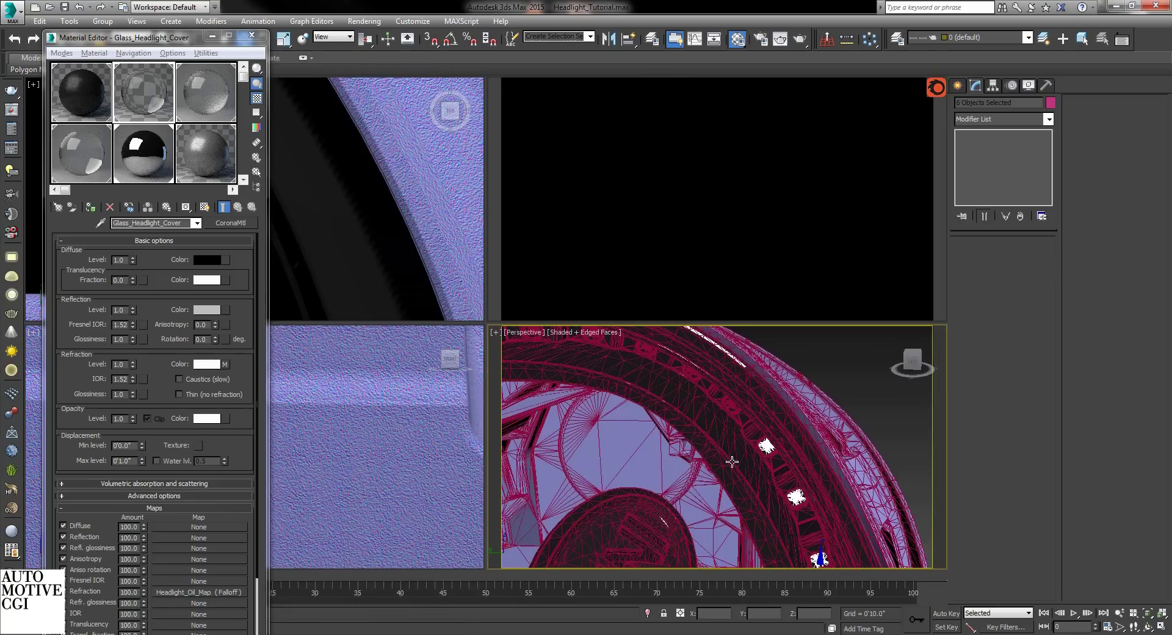
- Add the small square LEDs along the upper arc of the ring to the selection
ctrl+click(726, 409)
ctrl+click(730, 405)
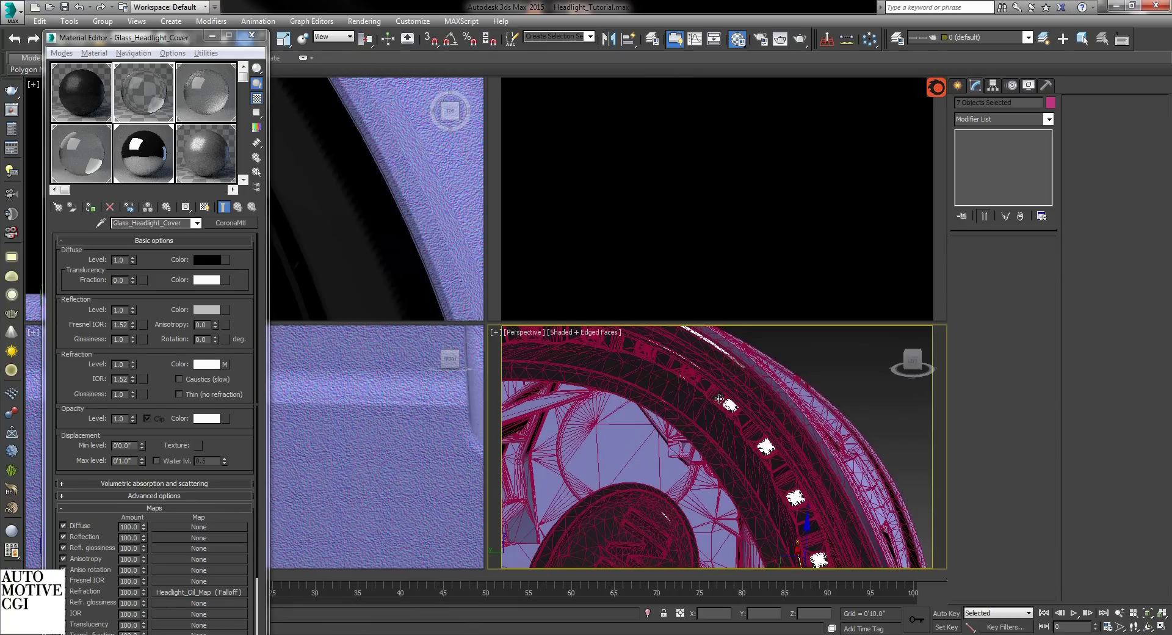
ctrl+click(639, 350)
middle_drag(602, 371, 736, 392)
ctrl+click(724, 358)
ctrl+click(670, 358)
ctrl+click(600, 369)
ctrl+click(587, 380)
ctrl+click(608, 367)
ctrl+click(540, 390)
scroll(610, 415, down, 2)
middle_drag(610, 415, 684, 380)
ctrl+click(615, 390)
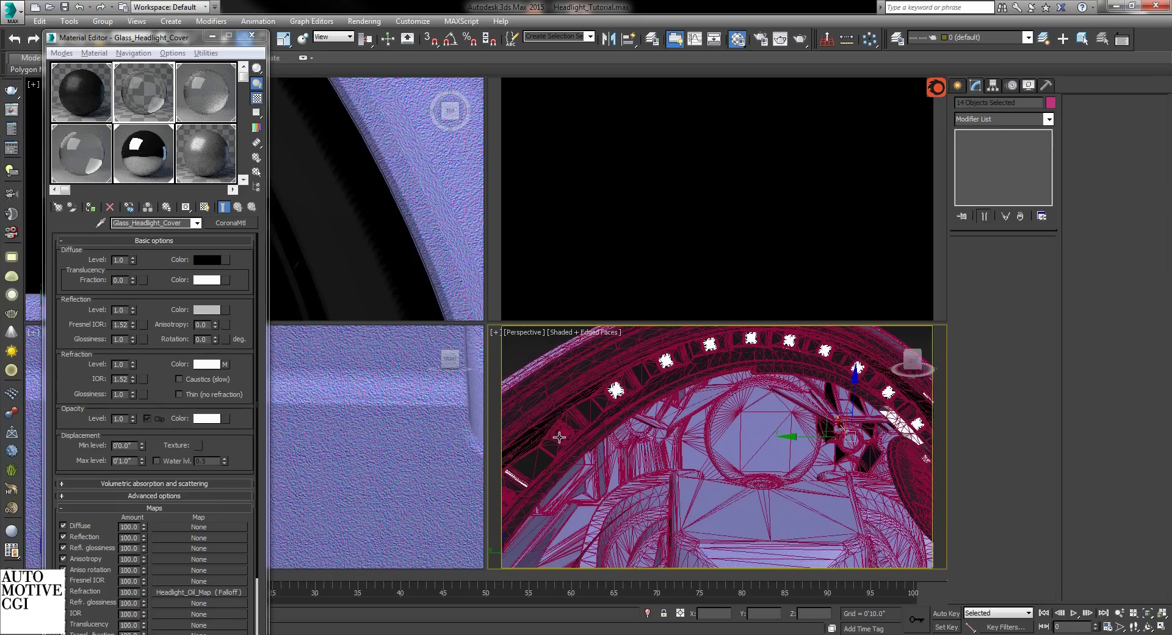
- Add the remaining LEDs down the opposite side of the ring to the selection
ctrl+click(558, 438)
middle_drag(583, 454, 666, 368)
ctrl+click(664, 401)
ctrl+click(691, 331)
ctrl+click(647, 385)
ctrl+click(607, 458)
ctrl+click(588, 506)
middle_drag(587, 506, 696, 404)
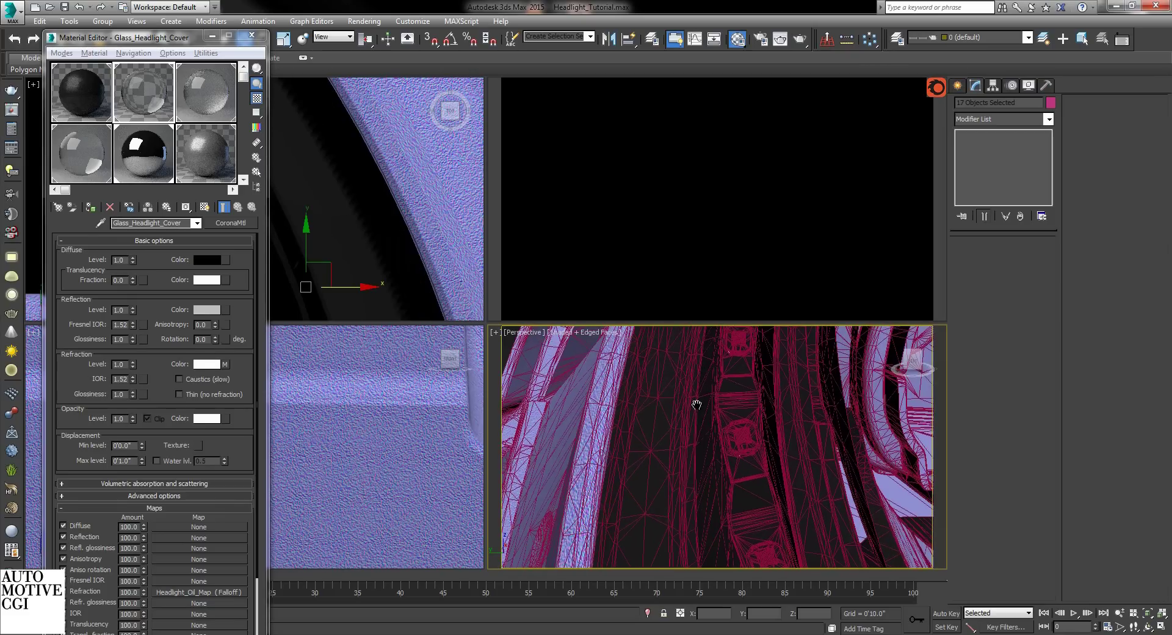
ctrl+click(736, 438)
ctrl+click(736, 345)
ctrl+click(764, 552)
alt+middle_drag(764, 552, 700, 432)
scroll(701, 433, up, 3)
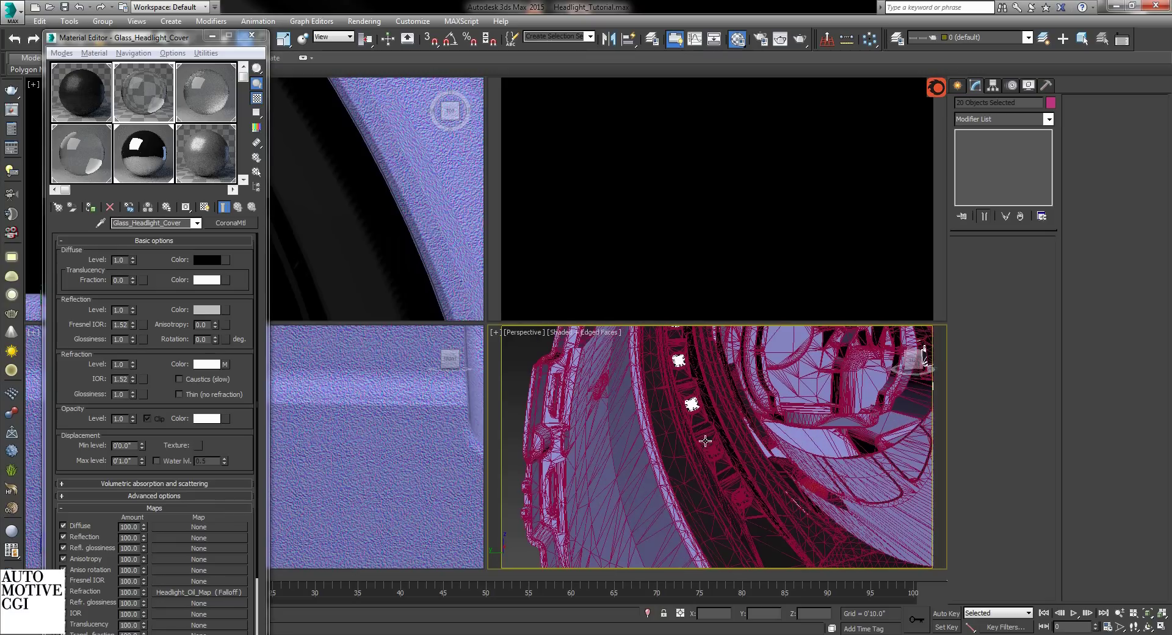
- Unhide all headlight parts while keeping the LEDs selected, and display the perspective view shaded without edged faces
key(z)
scroll(726, 460, down, 3)
right_click(796, 427)
click(838, 373)
key(F4)
scroll(785, 422, down, 2)
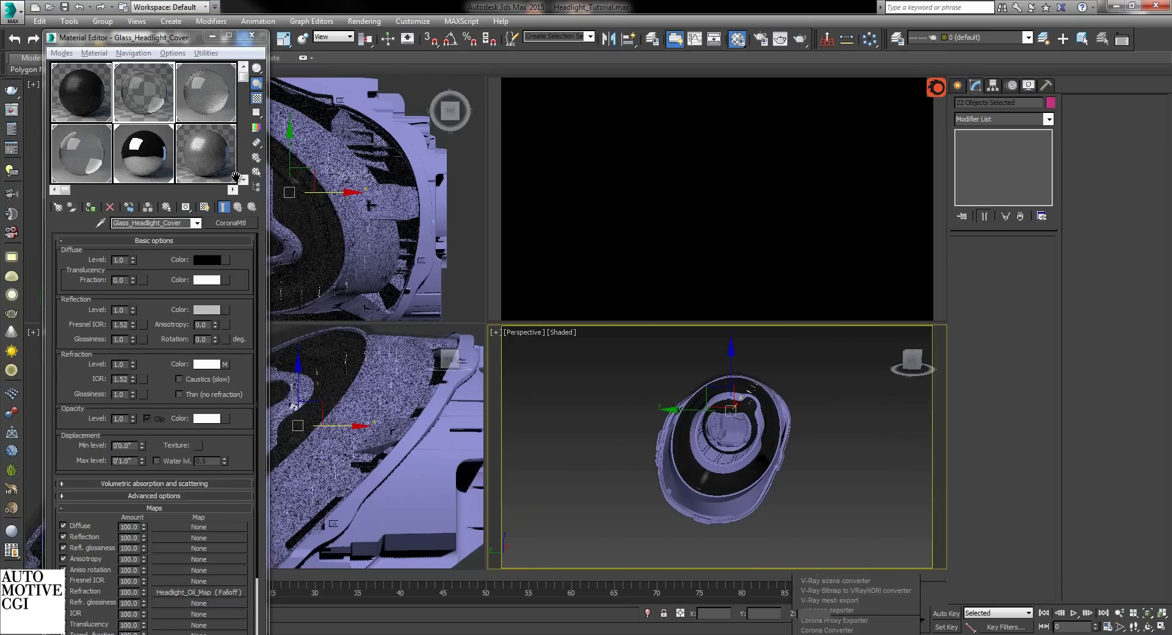
- Name an unused material LED_Headlight, change its type to CoronaLightMtl and assign it to the selected LEDs
double_click(243, 180)
click(207, 96)
drag(149, 223, 92, 228)
text(LED_Headlight)
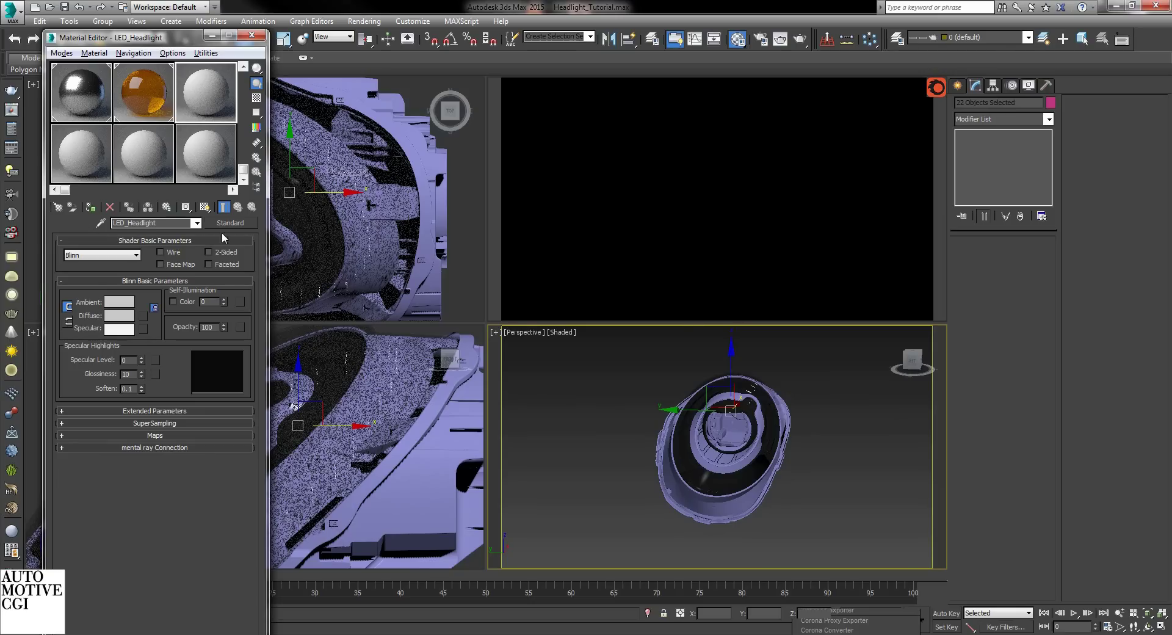
click(229, 223)
double_click(541, 269)
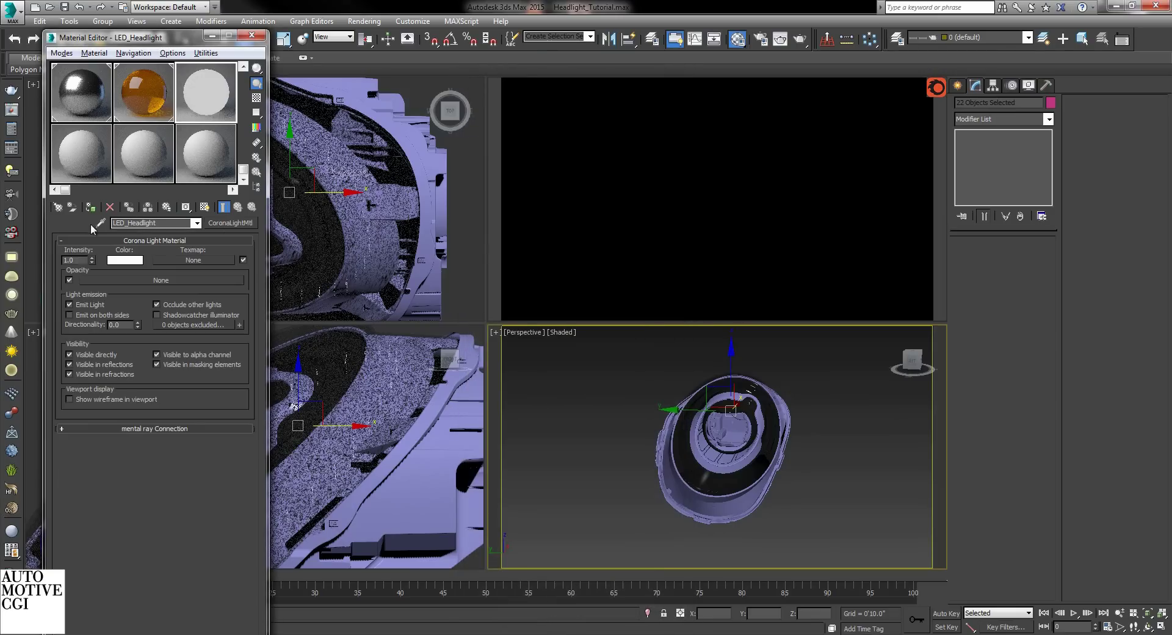
click(853, 441)
scroll(770, 422, up, 3)
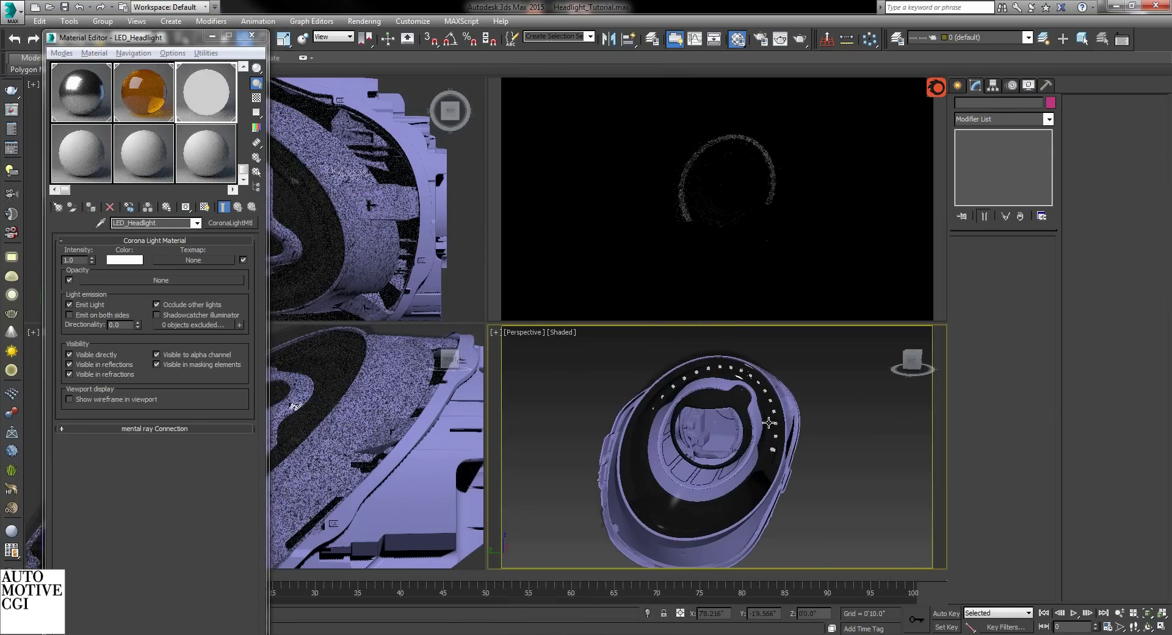
- Turn off Occlude other lights in the LED_Headlight material and set its intensity to 15
click(165, 304)
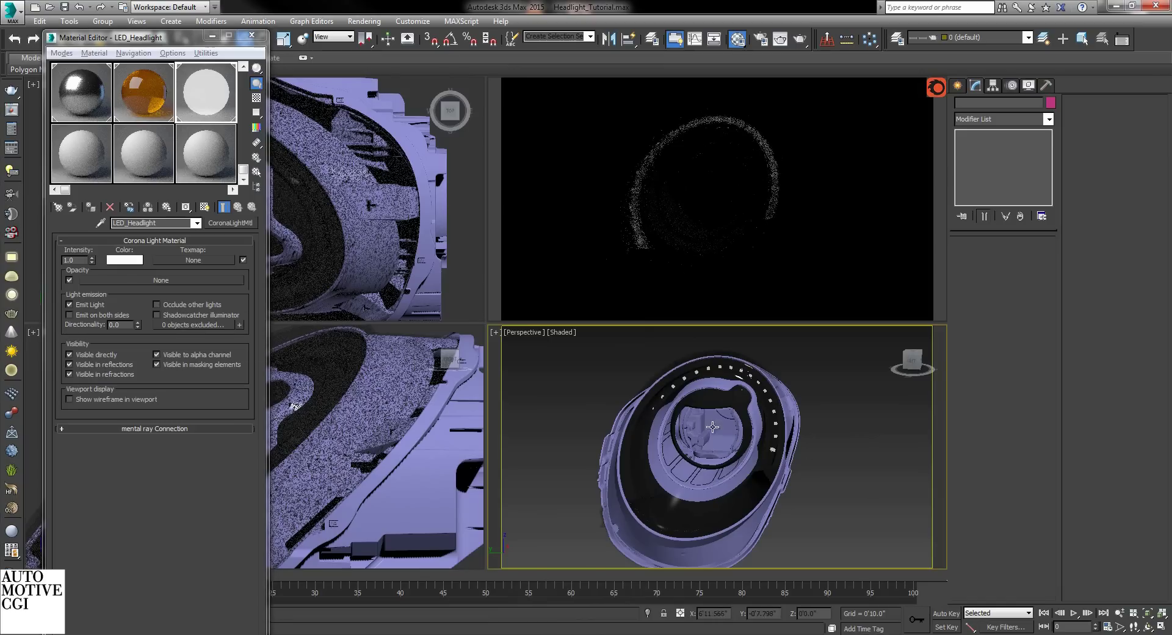
click(83, 259)
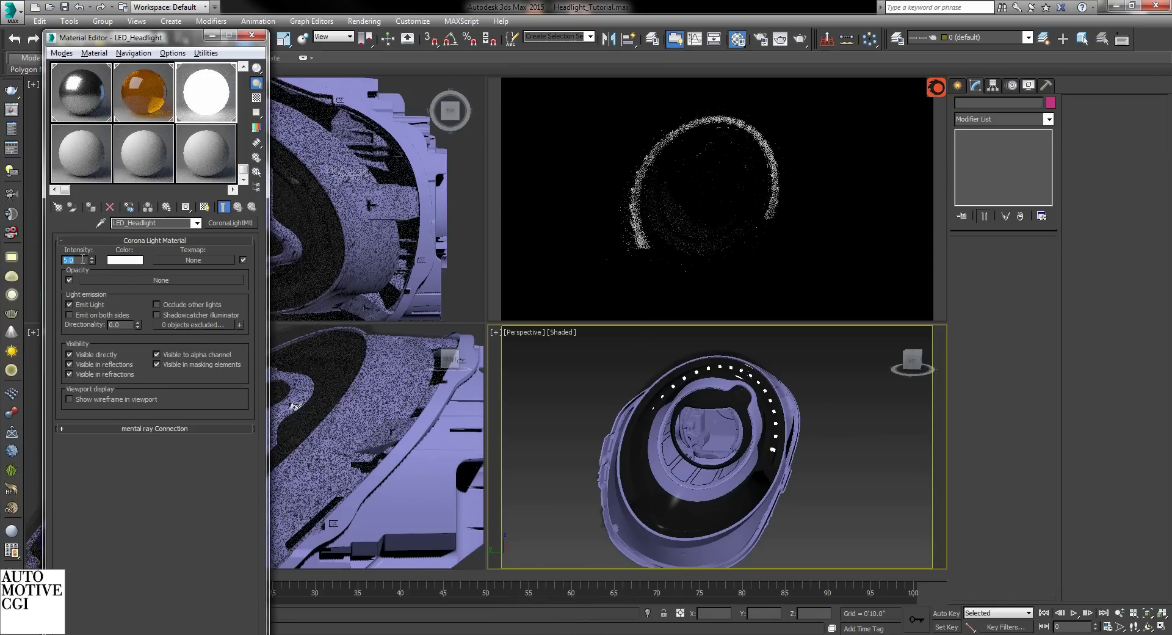
text(15)
key(Return)
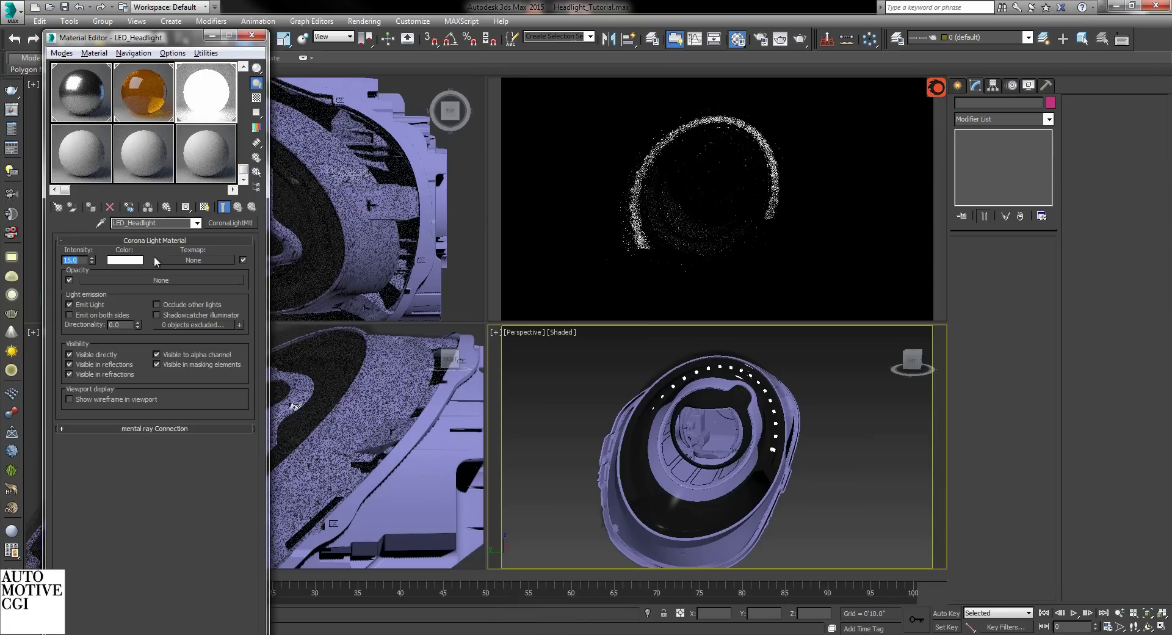
- Tint the LED_Headlight light colour a warm pale orange by raising its saturation
click(126, 261)
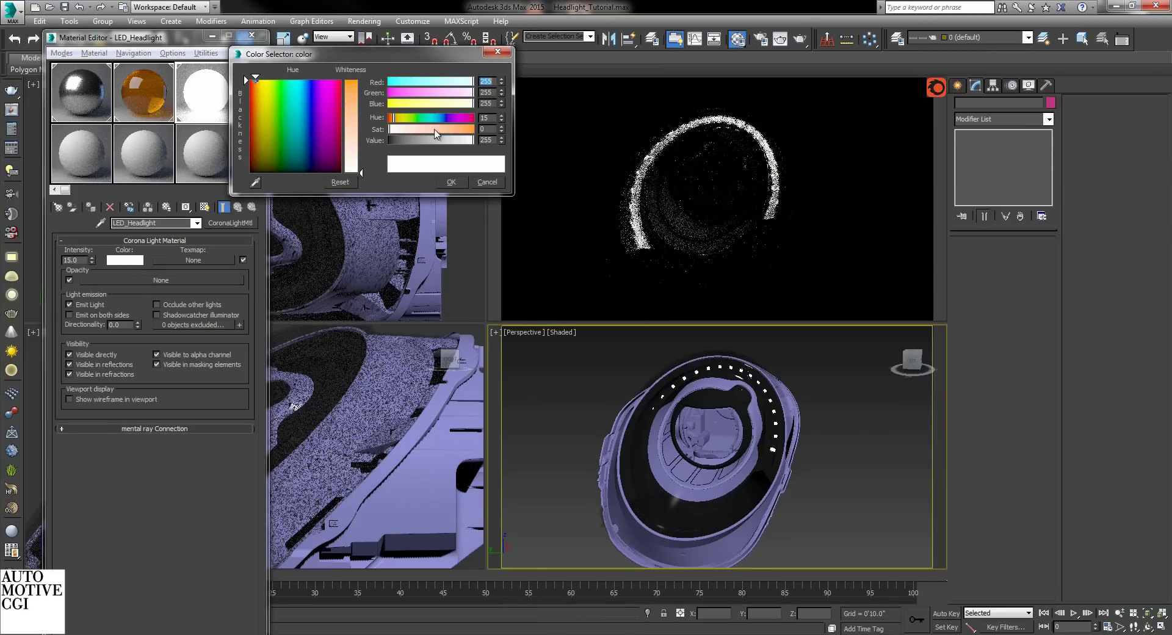
drag(400, 134, 405, 135)
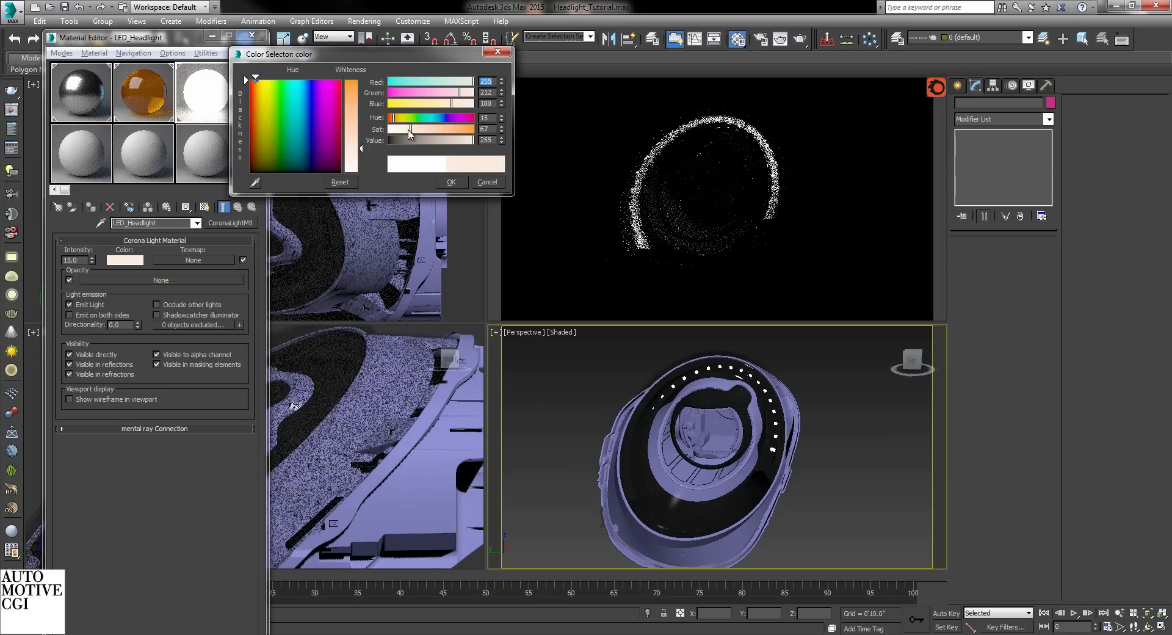
click(458, 186)
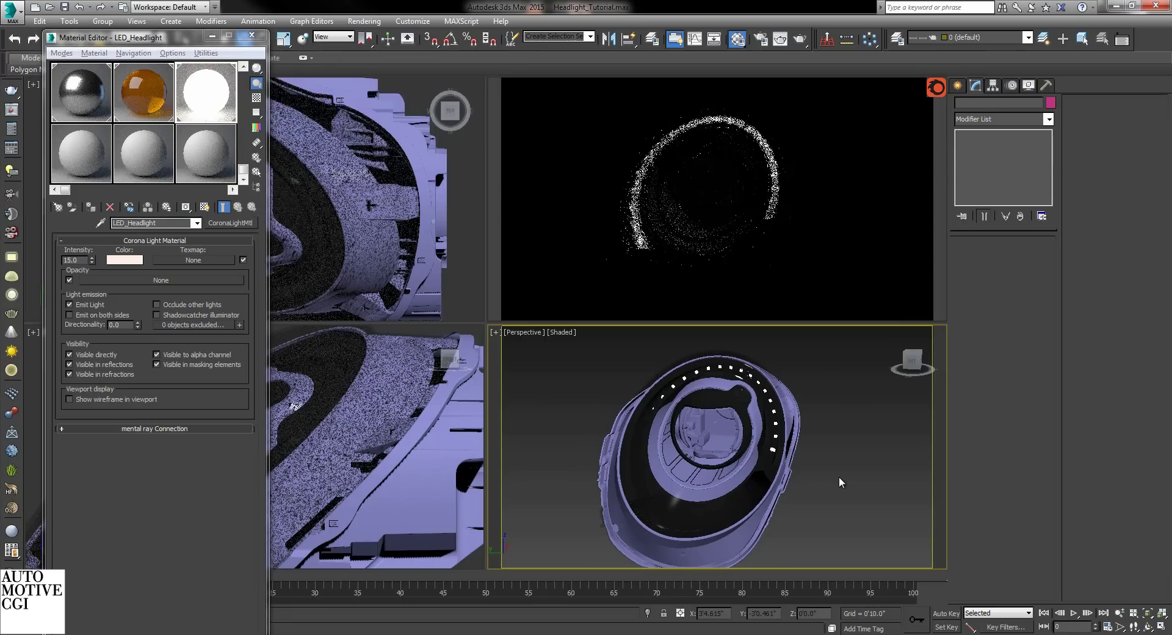
click(131, 259)
drag(412, 129, 420, 130)
click(450, 182)
- Hide the front glass cover of the headlight, working with edged faces shown
scroll(775, 444, down, 3)
scroll(775, 444, up, 5)
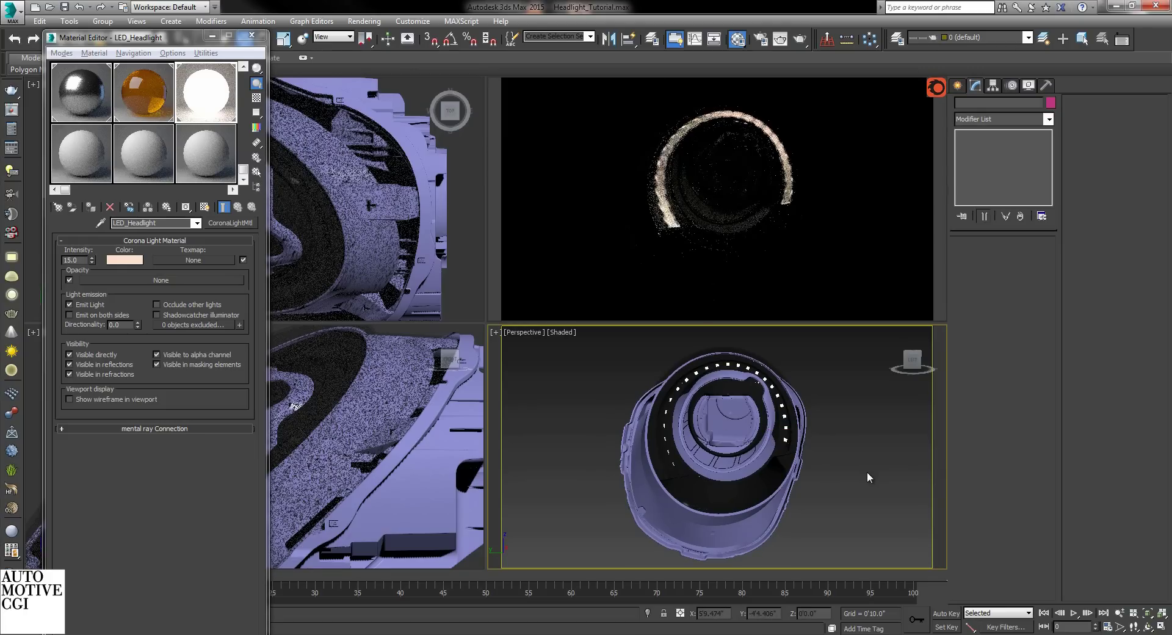
alt+middle_drag(804, 464, 745, 471)
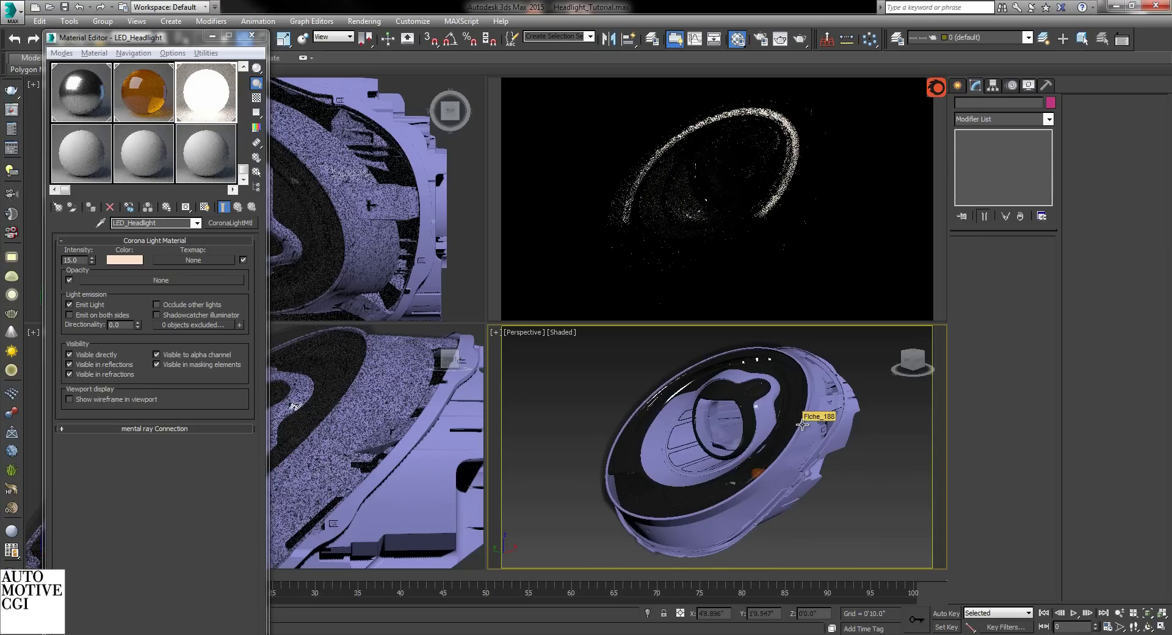
alt+middle_drag(789, 421, 814, 415)
scroll(774, 373, up, 2)
key(F4)
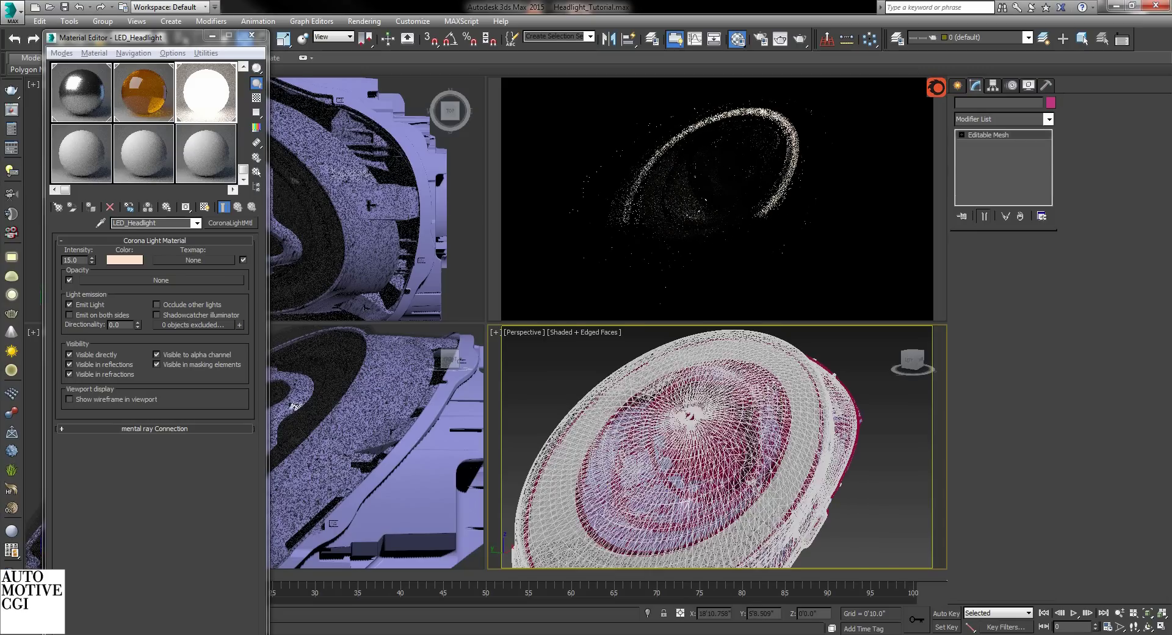
click(850, 386)
right_click(852, 386)
click(894, 354)
key(F4)
key(F4)
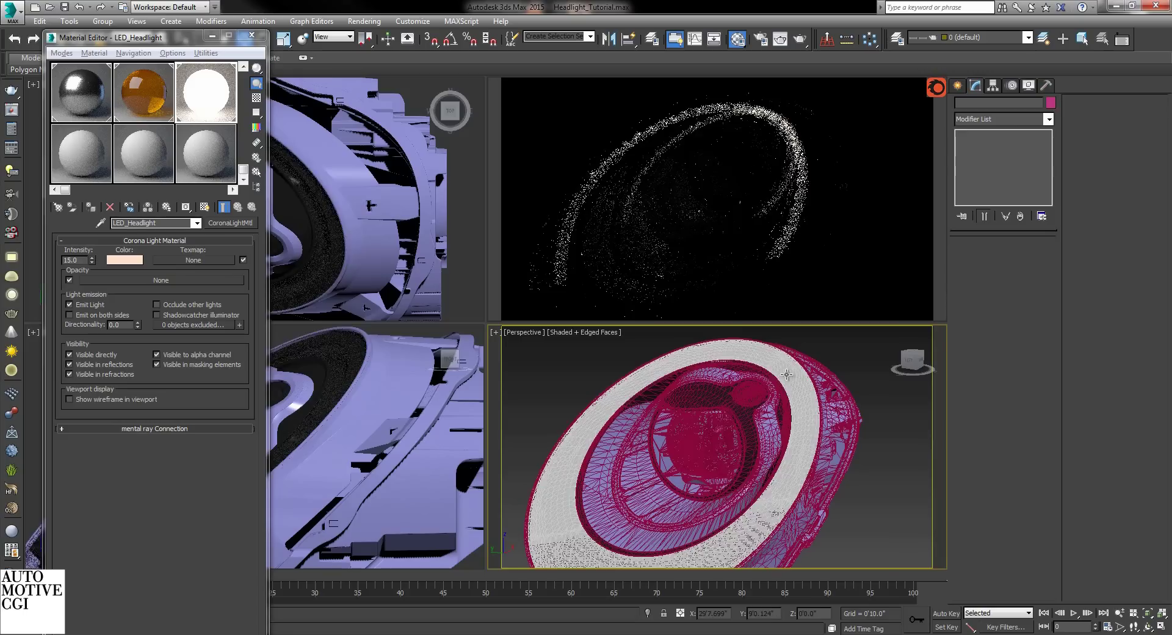
- Hide the wide ring lying in front of the LEDs and return to plain shaded display
click(813, 397)
right_click(828, 382)
click(855, 352)
key(F4)
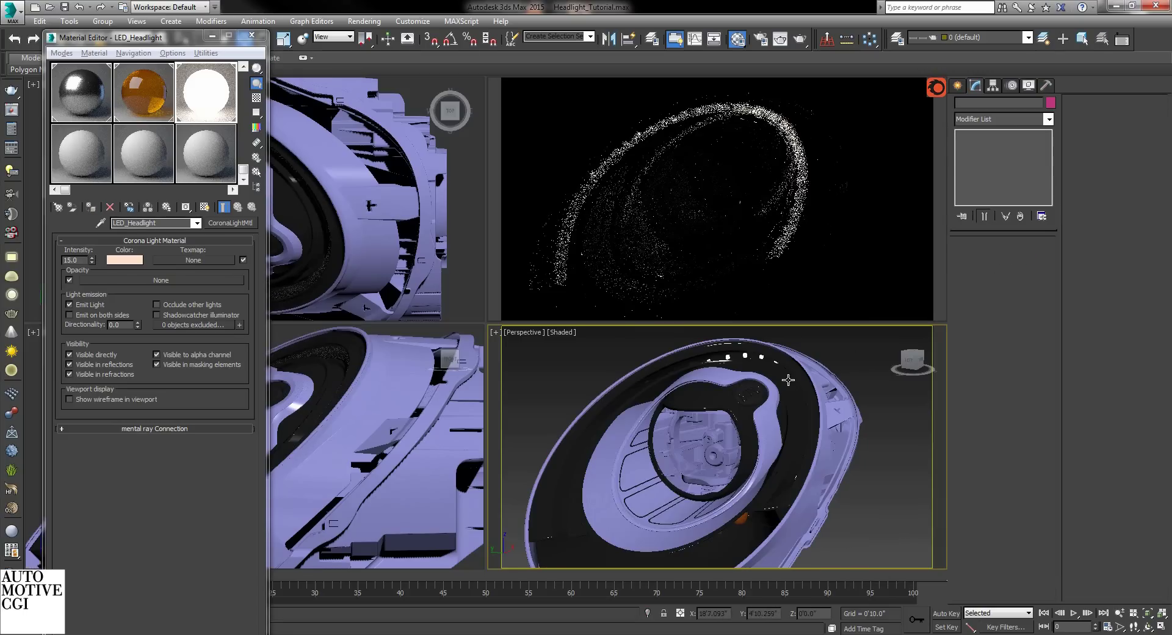
- Try the LED_Headlight material on the curved light strip around the projector and undo the assignment
scroll(757, 369, up, 5)
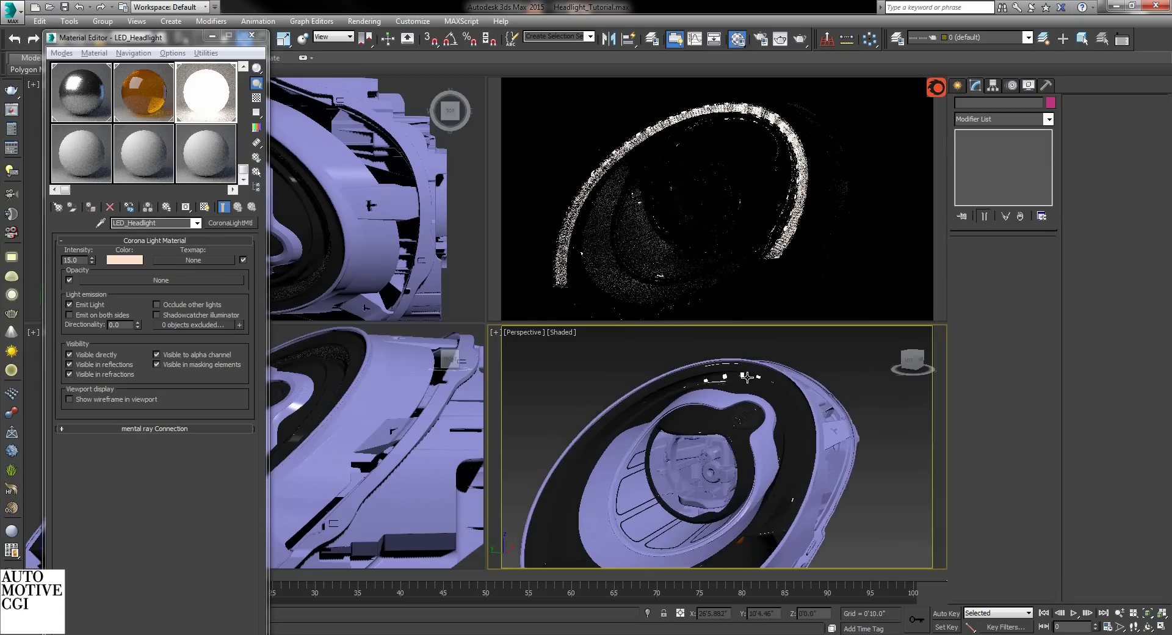
key(F4)
click(746, 373)
key(F4)
scroll(772, 412, down, 8)
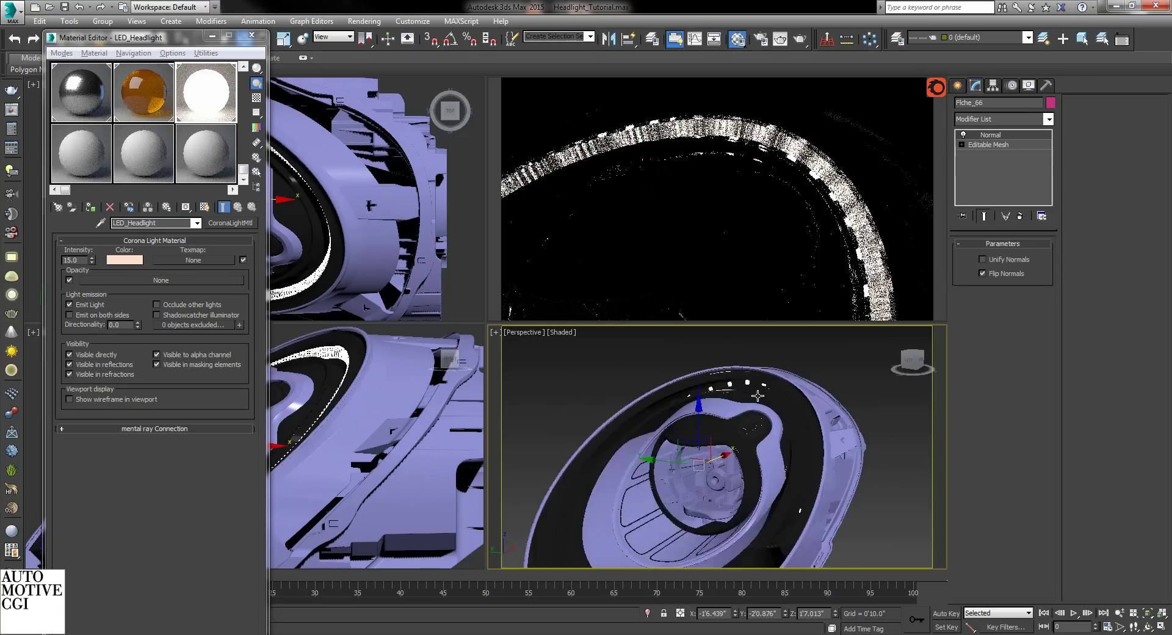
click(90, 206)
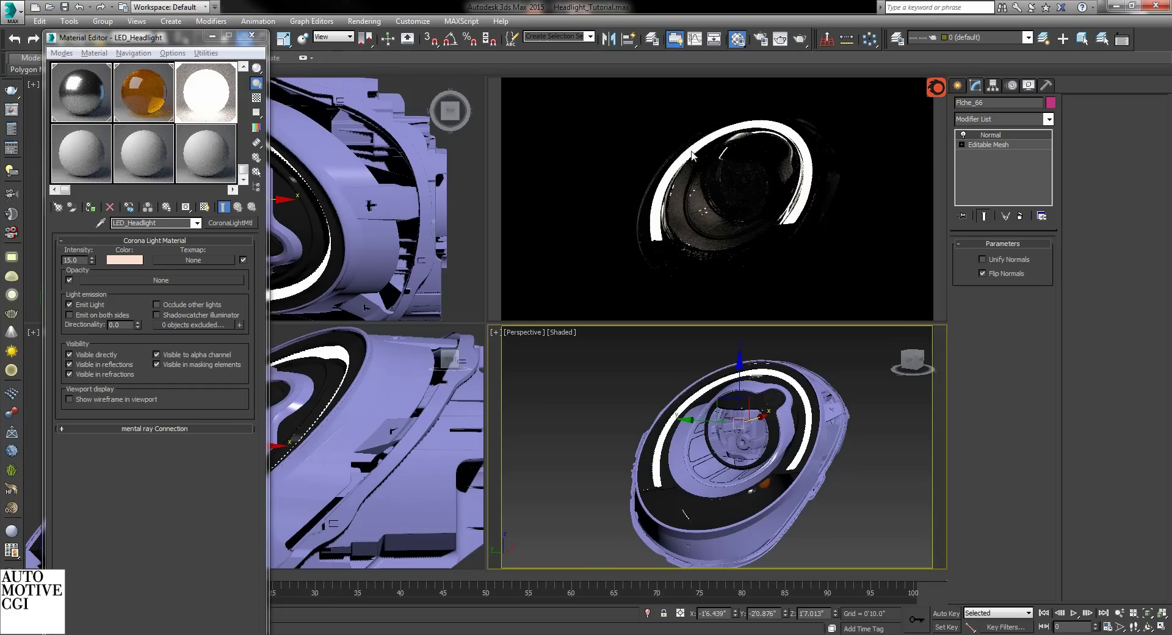
key(alt)
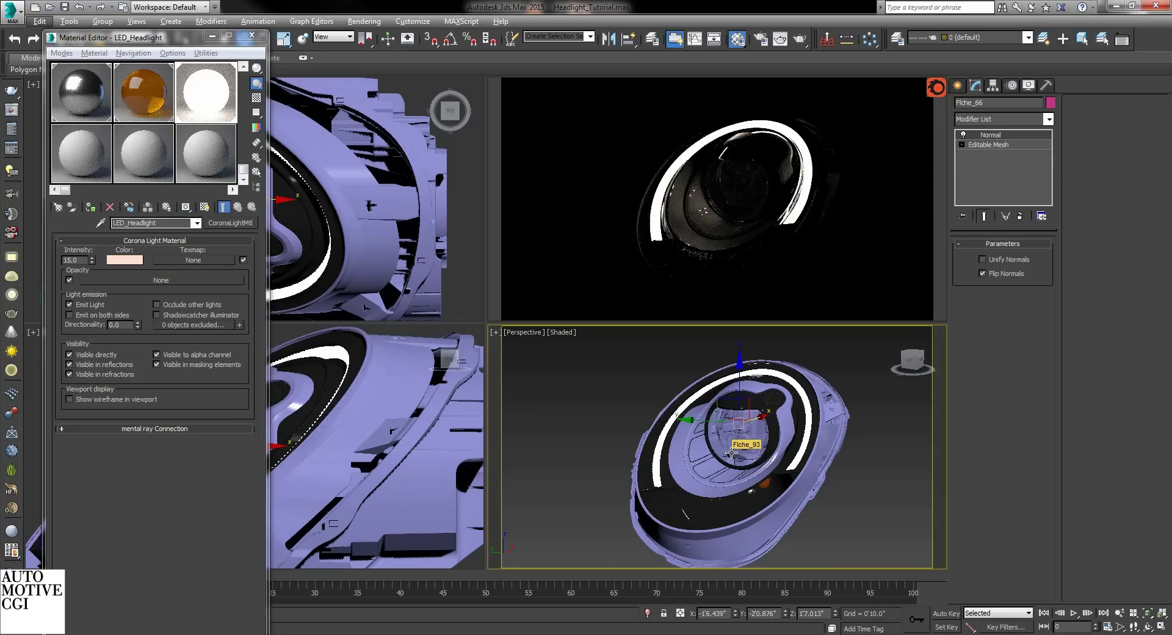
key(alt+h)
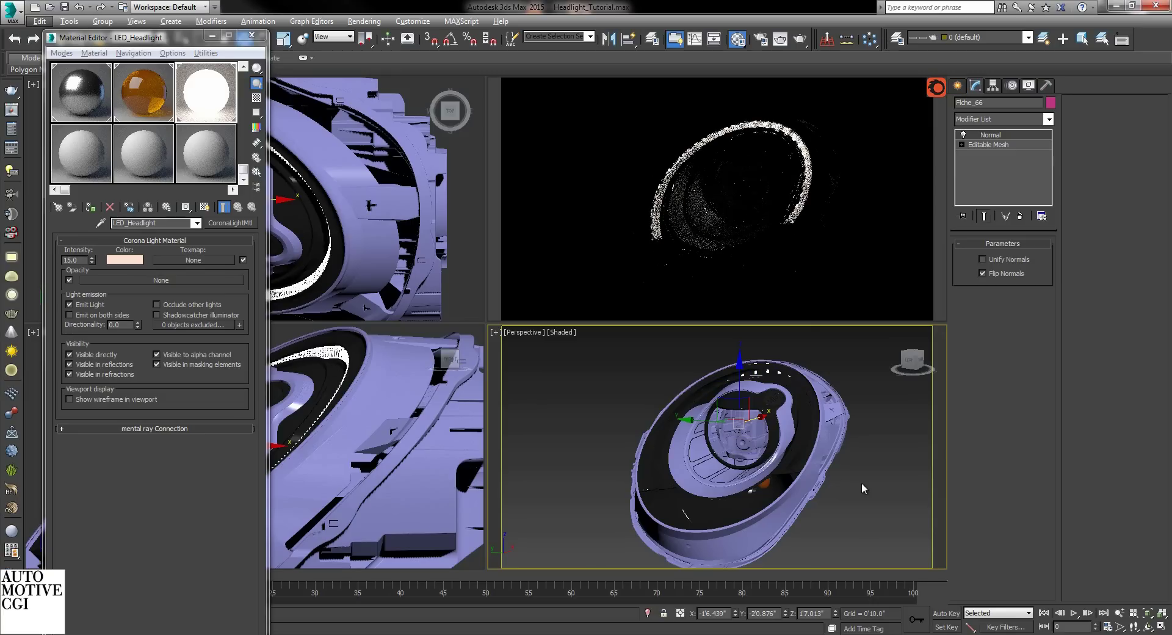
- Unhide all hidden parts of the headlight
alt+middle_drag(737, 454, 758, 449)
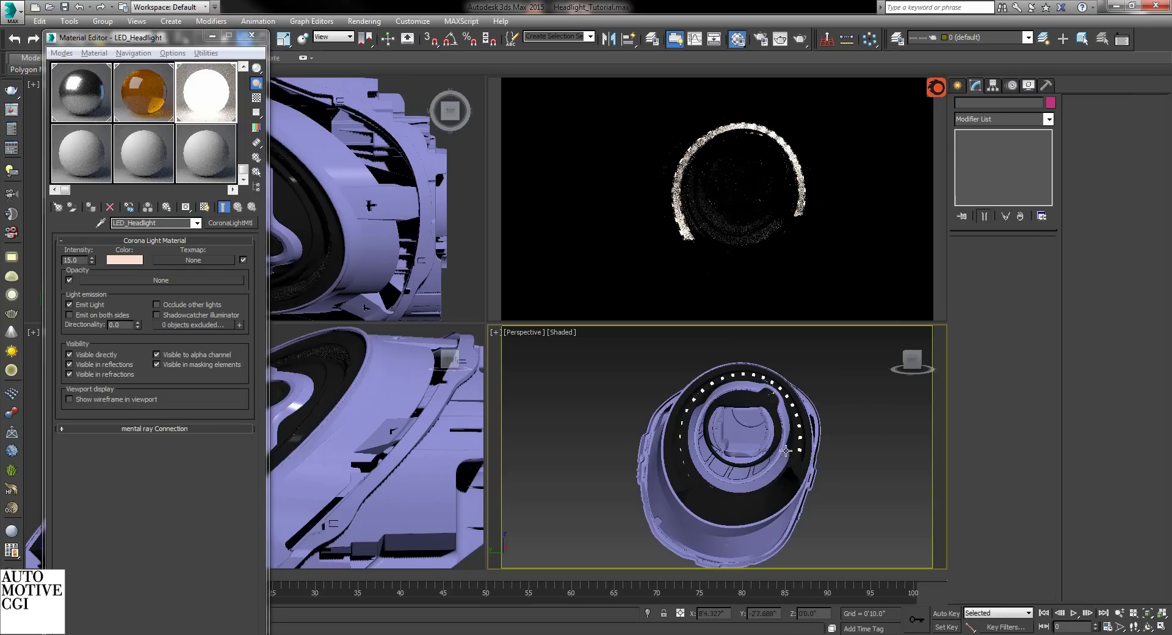
right_click(795, 456)
click(833, 386)
- Convert the Glass_Amber material to a CoronaLayeredMtl, keeping the existing amber glass as its base material
alt+middle_drag(761, 474, 749, 434)
scroll(748, 434, up, 2)
scroll(749, 434, up, 2)
scroll(798, 457, down, 1)
click(149, 102)
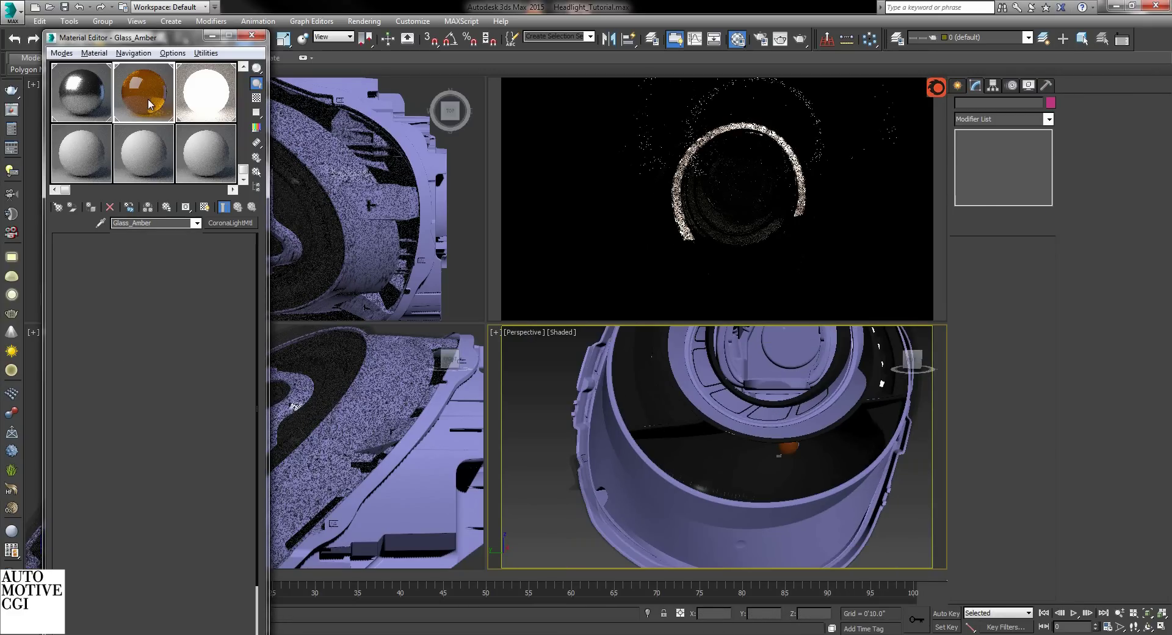
scroll(725, 421, down, 5)
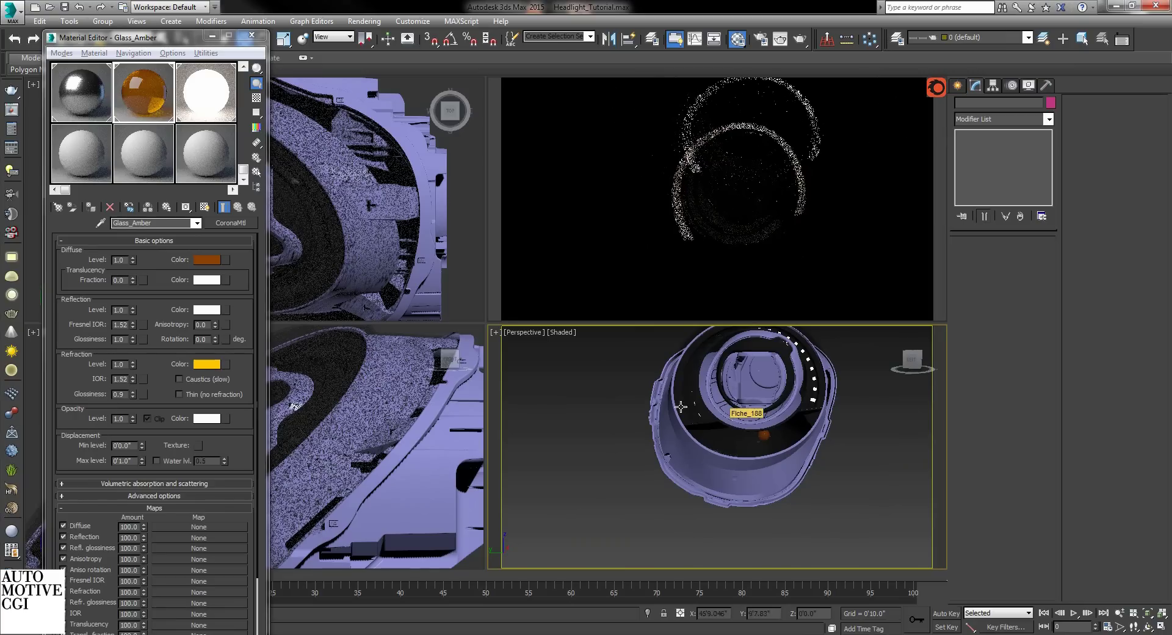
right_click(242, 223)
click(277, 244)
click(230, 223)
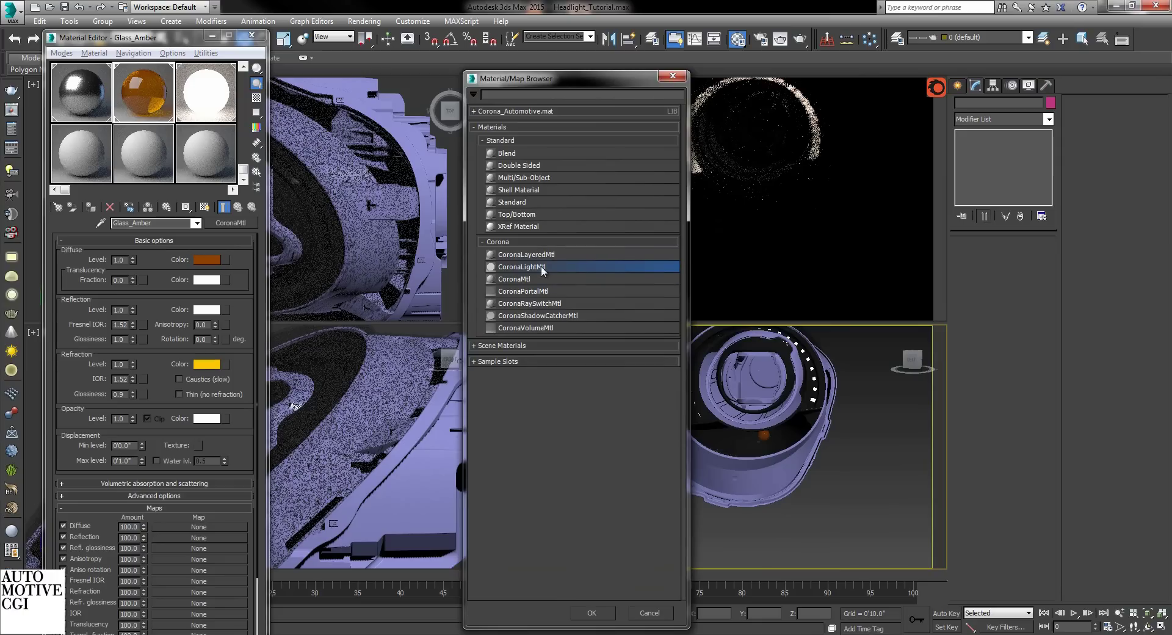
double_click(537, 255)
click(130, 378)
- Place a copy of the LED_Headlight material in layer 0 of the layered Glass_Amber material
drag(163, 253, 122, 282)
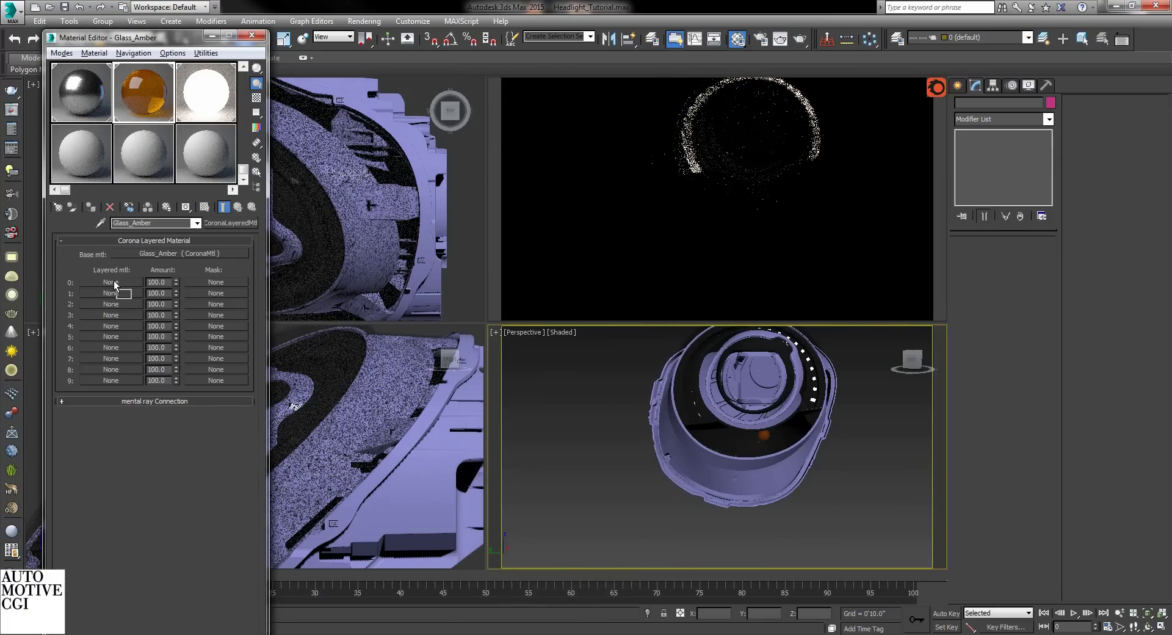
click(136, 346)
click(128, 382)
- Set the light colour of Glass_Amber's layer 0 to a darkened orange with hue 9 and saturation 255
click(119, 282)
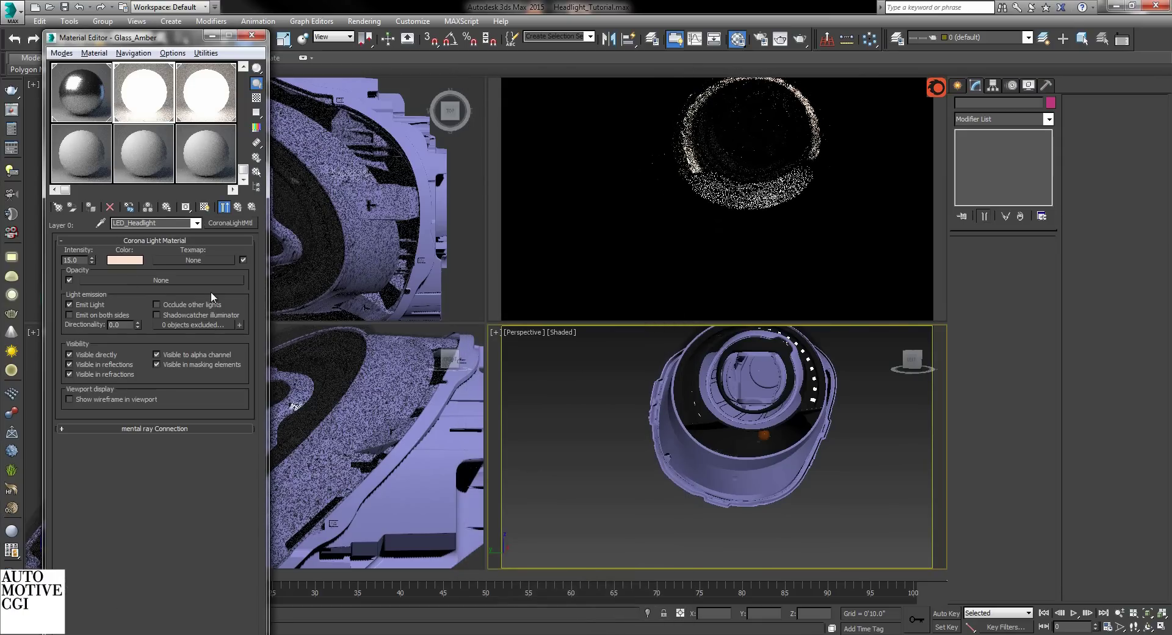
click(138, 262)
click(269, 83)
drag(269, 80, 252, 80)
click(352, 81)
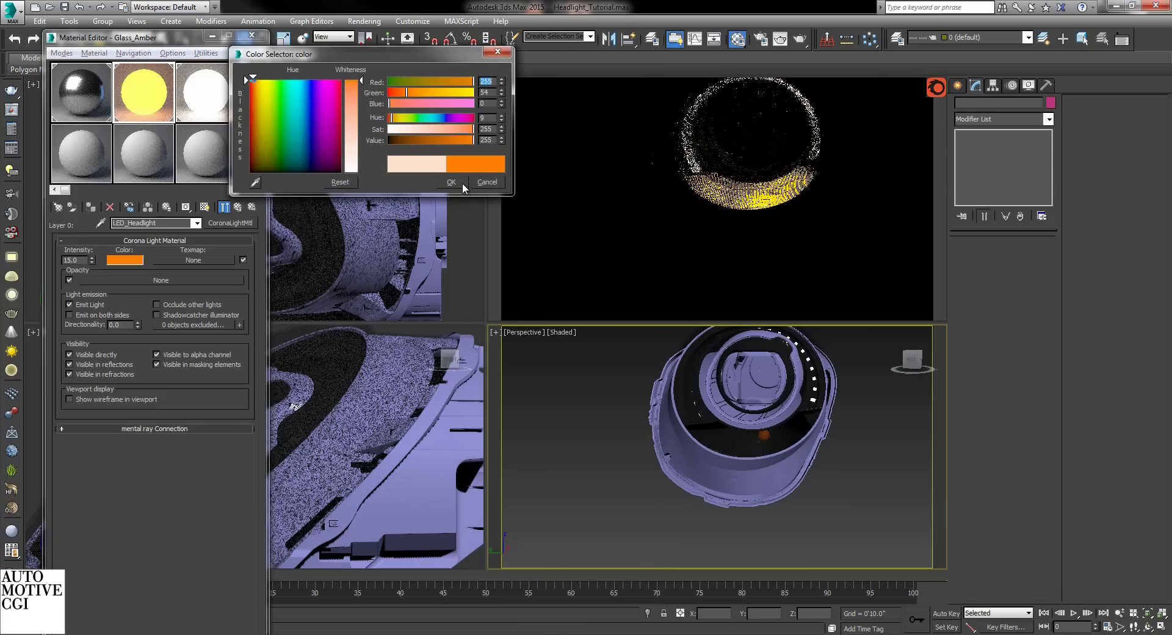
drag(473, 140, 440, 140)
click(452, 182)
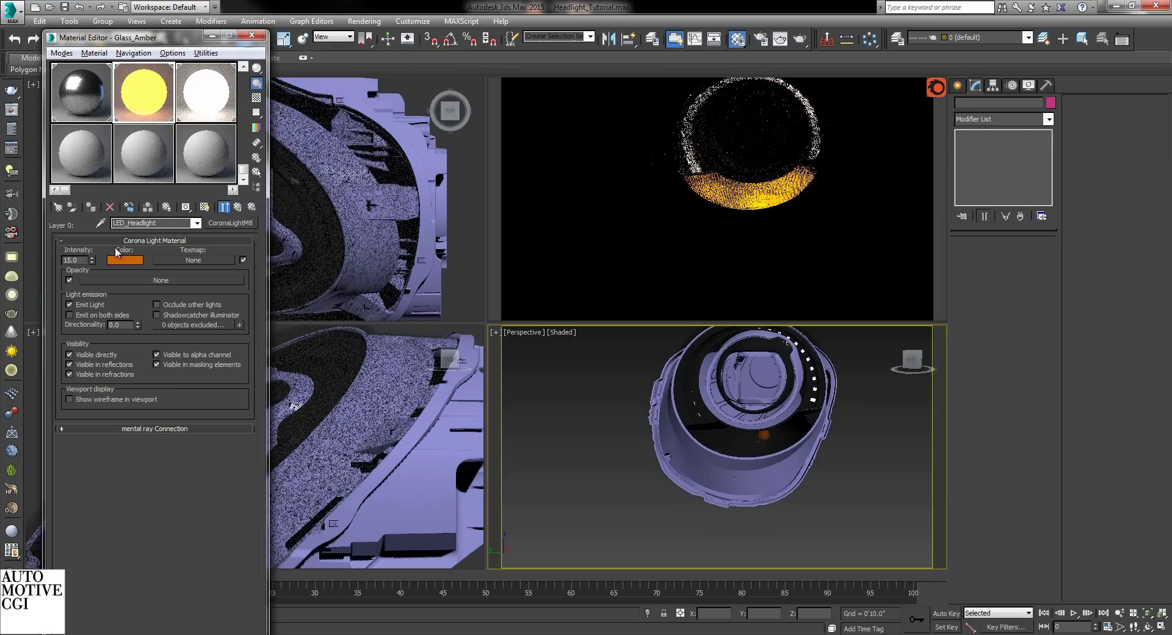
- Set the light intensity of Glass_Amber's layer 0 to 5.0 and brighten its orange colour to full value
click(71, 260)
text(2)
key(Return)
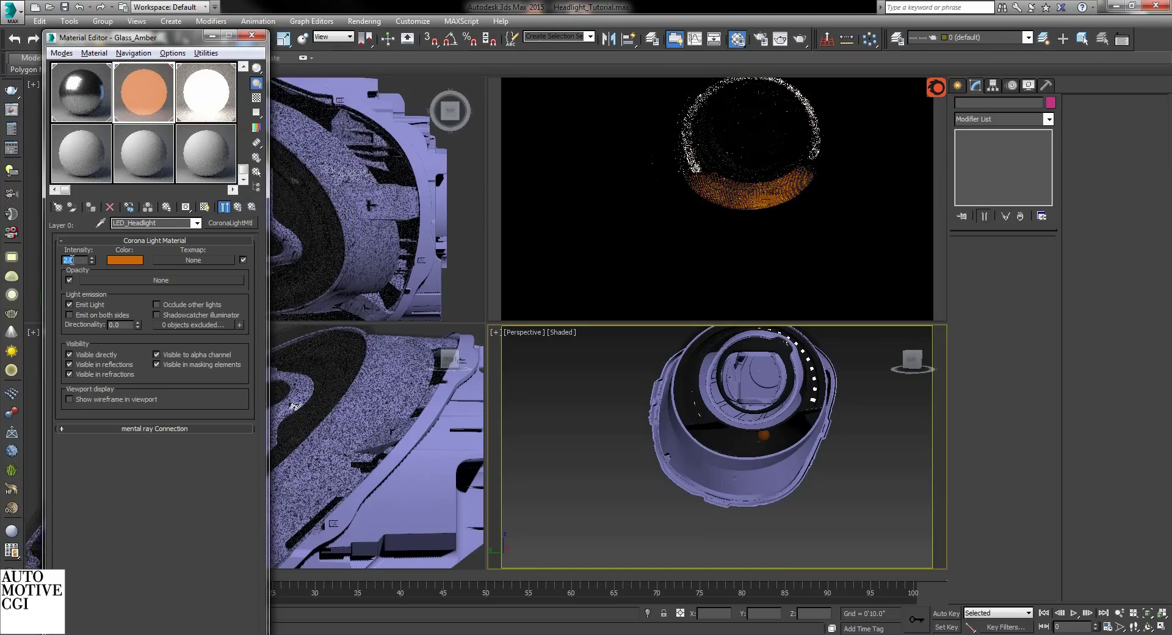
click(127, 260)
drag(423, 139, 486, 140)
drag(413, 95, 418, 95)
click(452, 181)
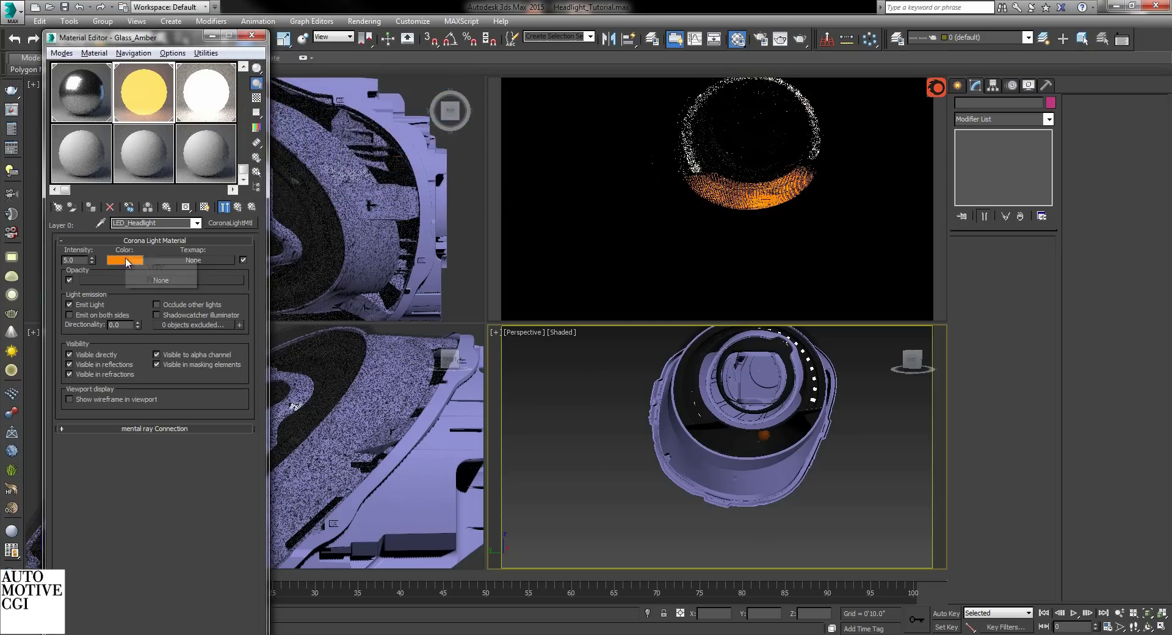
- Add a Falloff map to the layer 0 light's texmap, with the copied orange as front colour and black as side colour
click(192, 260)
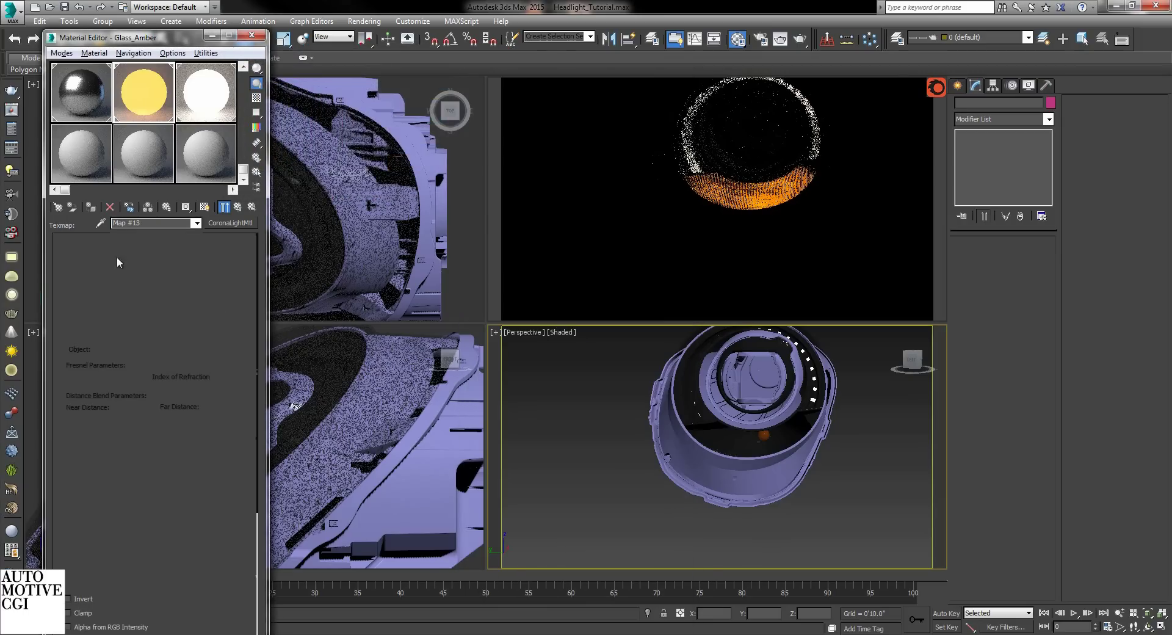
right_click(82, 272)
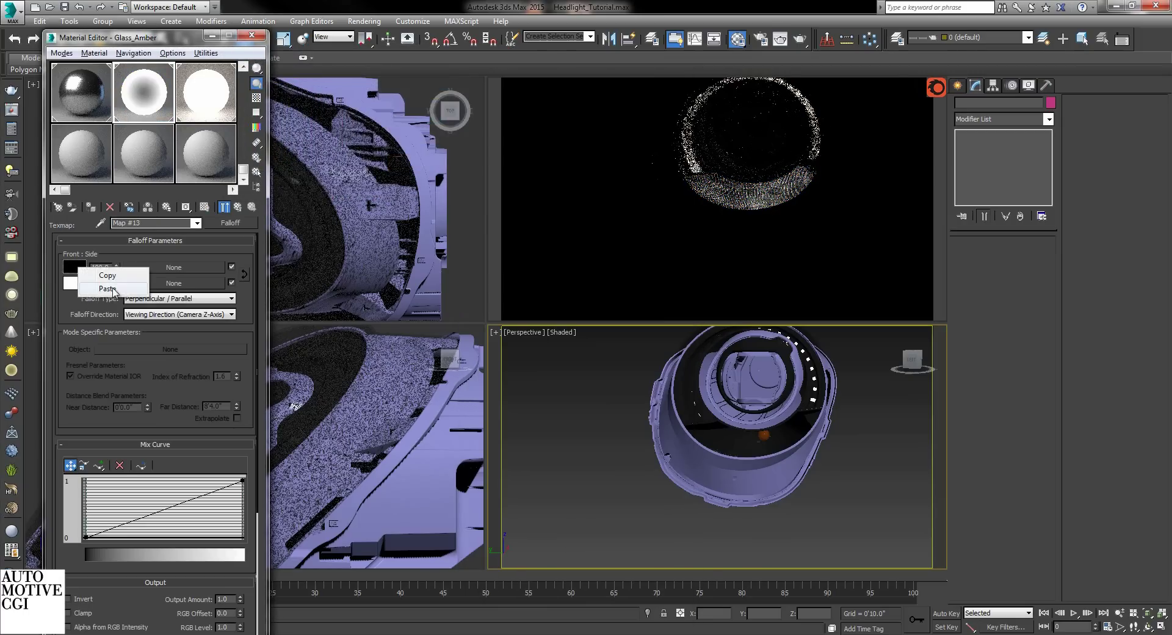
click(108, 288)
click(74, 282)
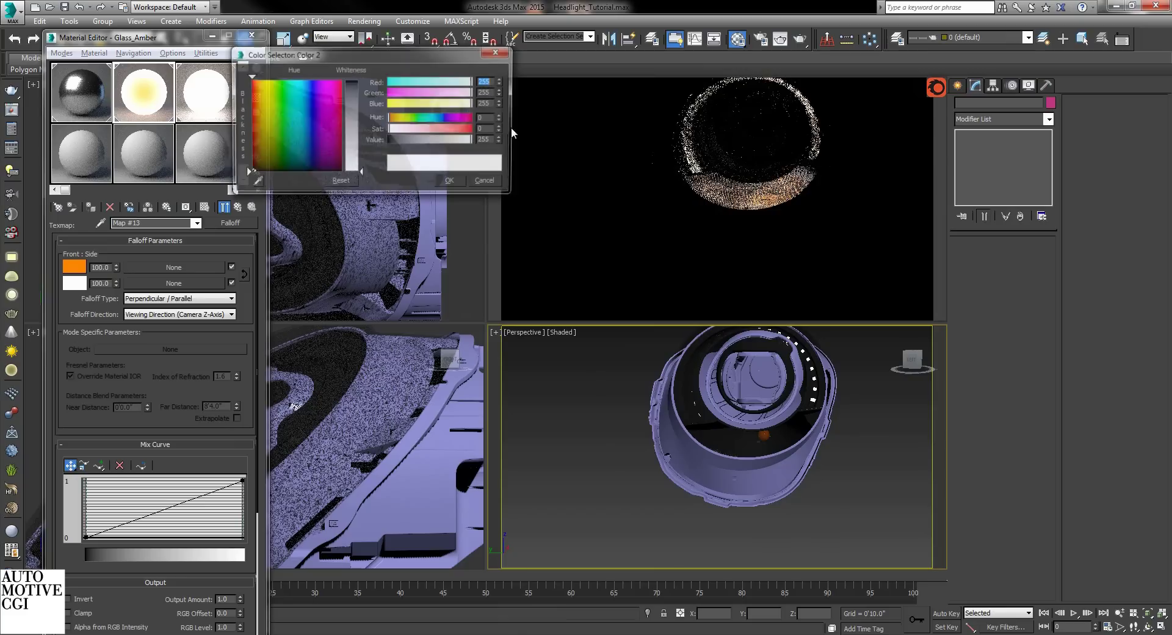
drag(402, 142, 321, 136)
click(450, 183)
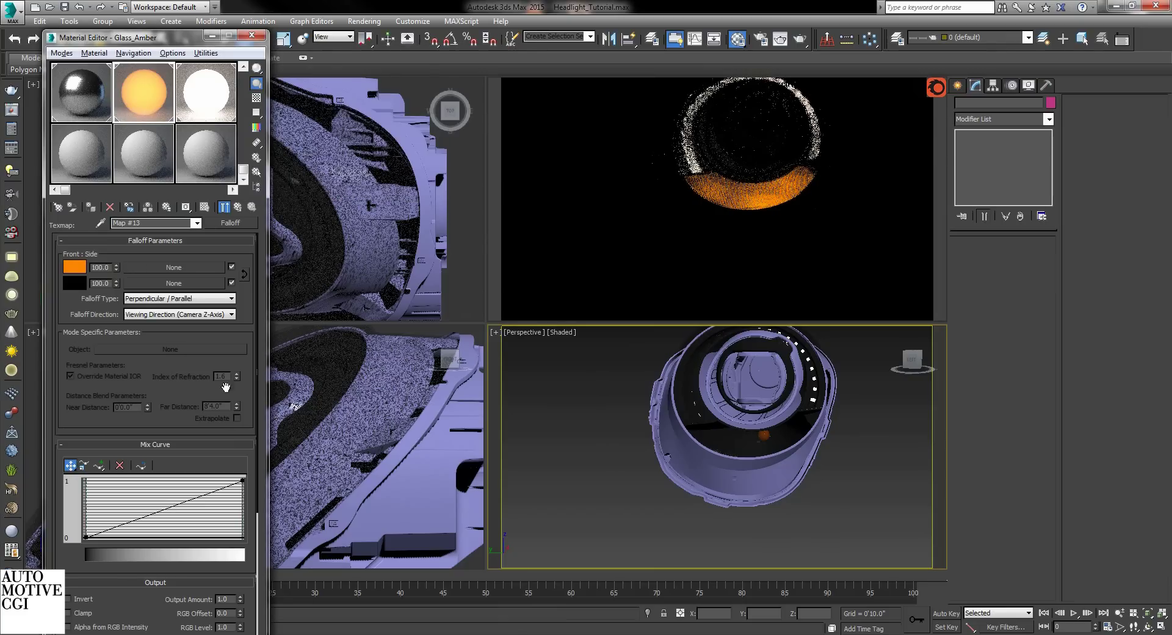
- Convert the end point of the Falloff mix curve to a Bezier and bend the curve upward so it rises steeply at first
right_click(241, 480)
click(283, 516)
drag(208, 494, 115, 480)
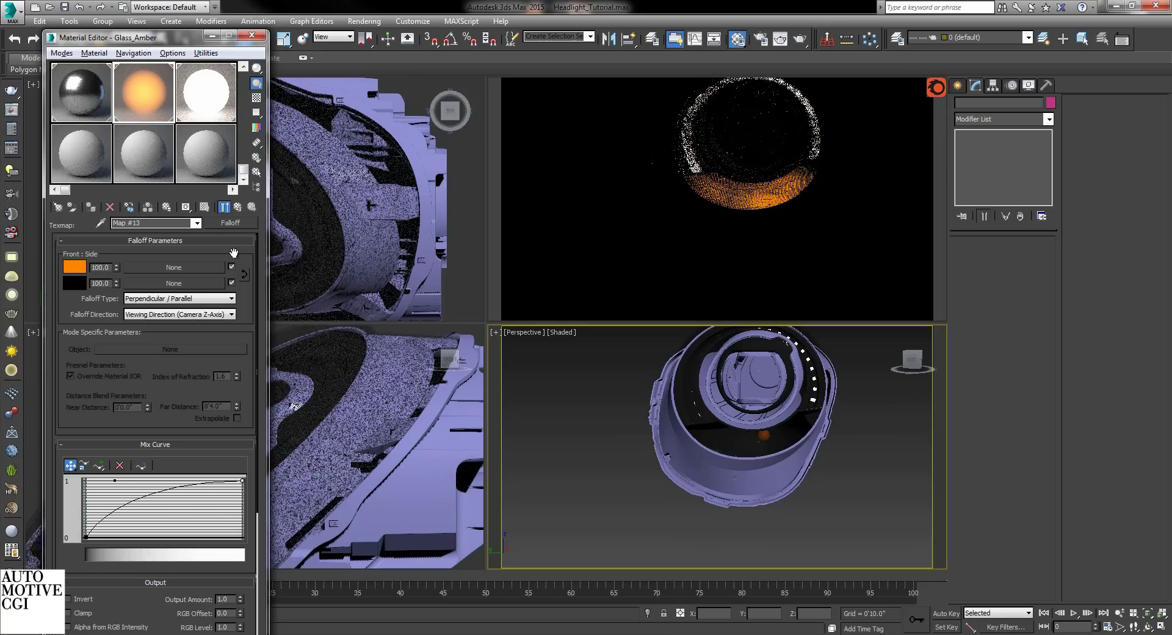
- Show a checkered background behind the Glass_Amber sample and set the amount of its layer 0 to 0.0
click(238, 207)
click(256, 98)
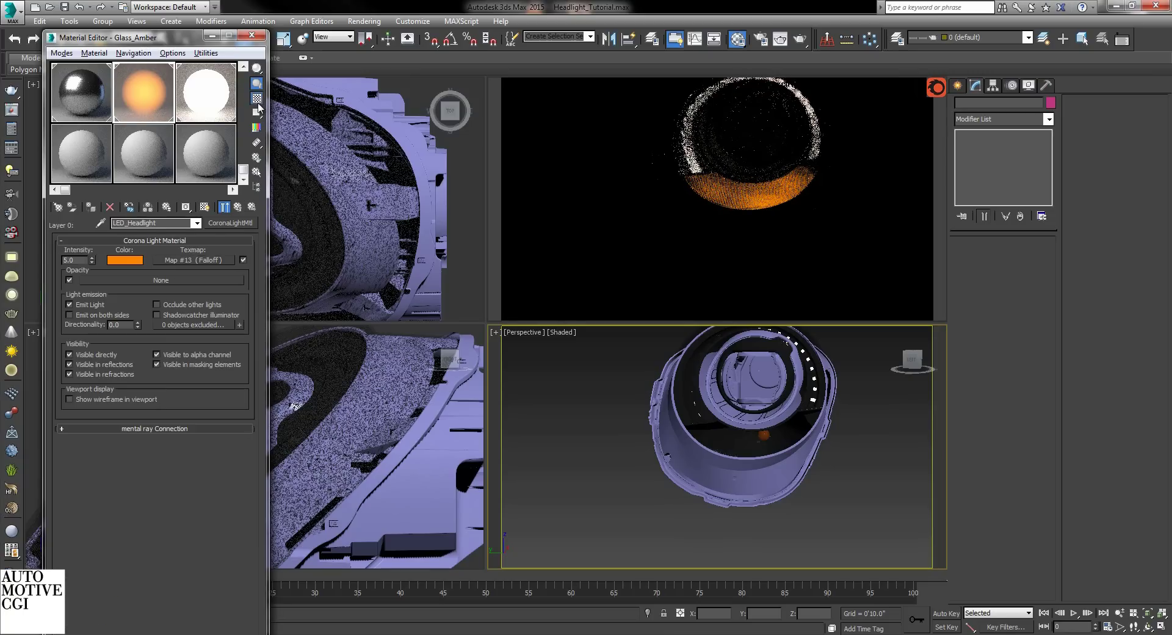
click(238, 208)
right_click(175, 283)
- Swap the base material of Glass_Amber with the light material in layer 0 and view the headlight at an angle
alt+middle_drag(701, 419, 762, 428)
drag(128, 253, 127, 282)
click(145, 384)
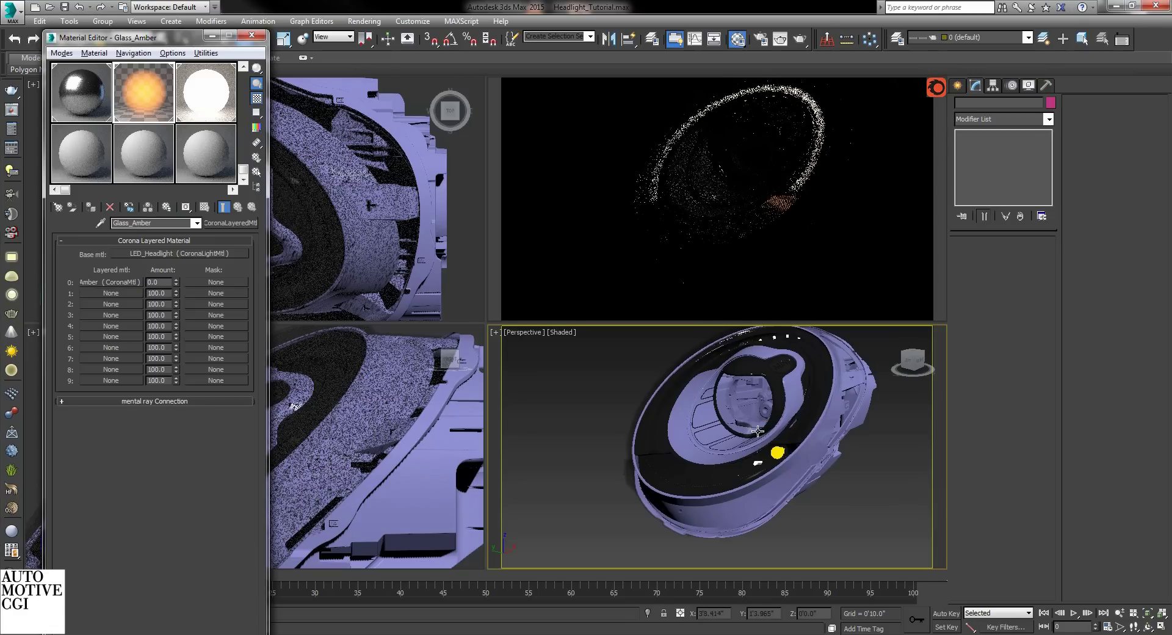
- Set the intensity of the orange light material inside the layered Glass_Amber to 15.0
click(119, 282)
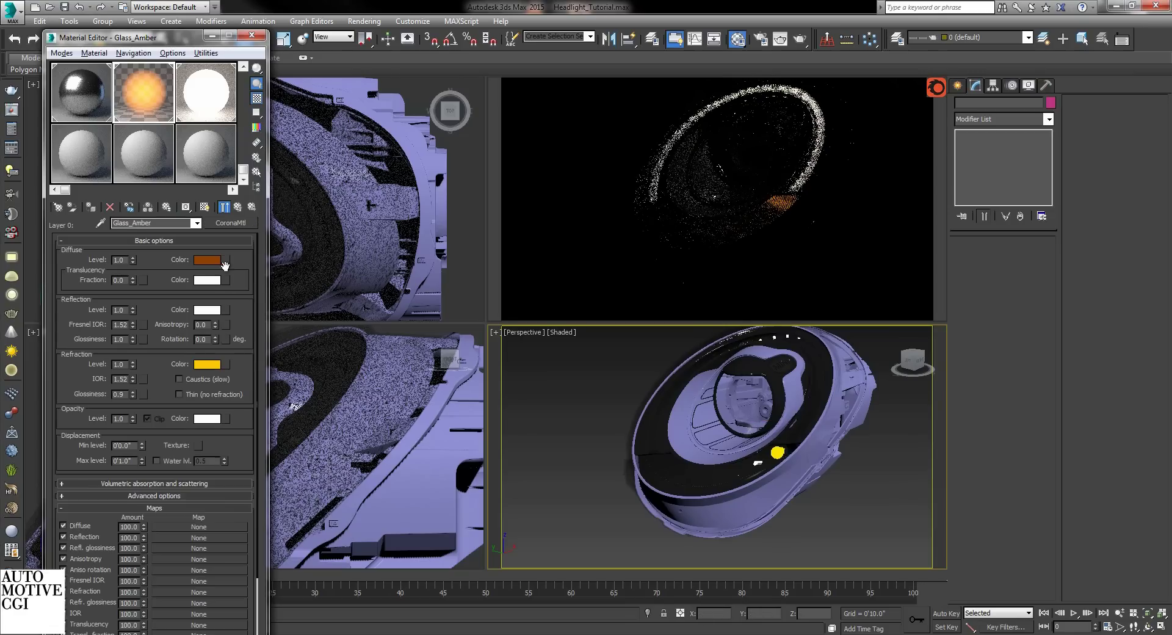
click(237, 207)
click(182, 259)
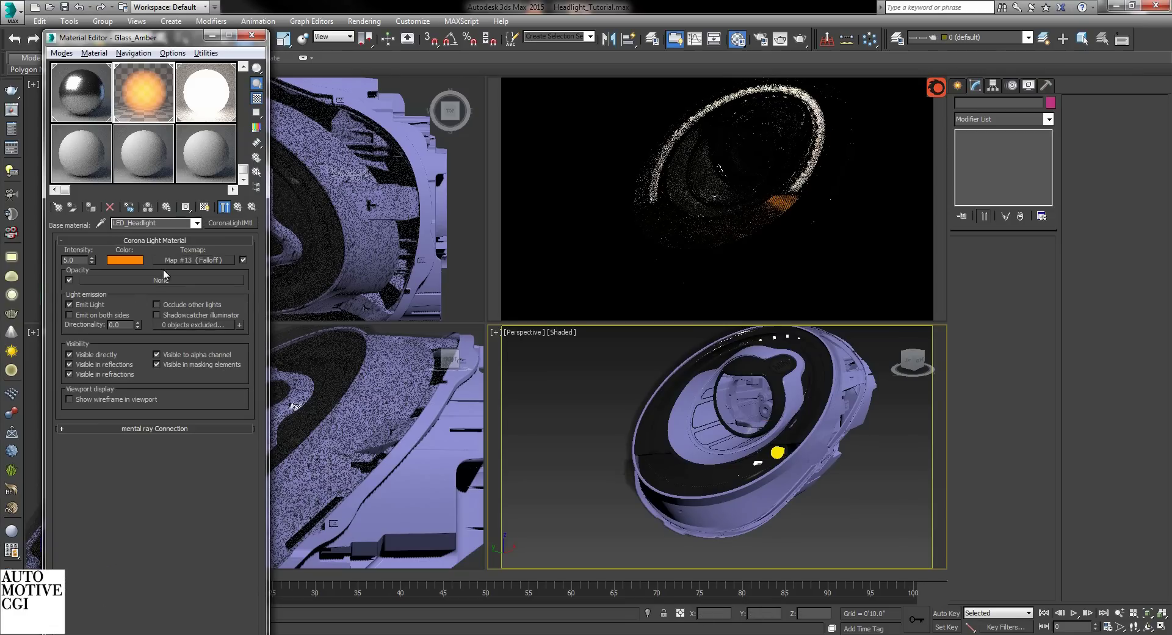
key(Return)
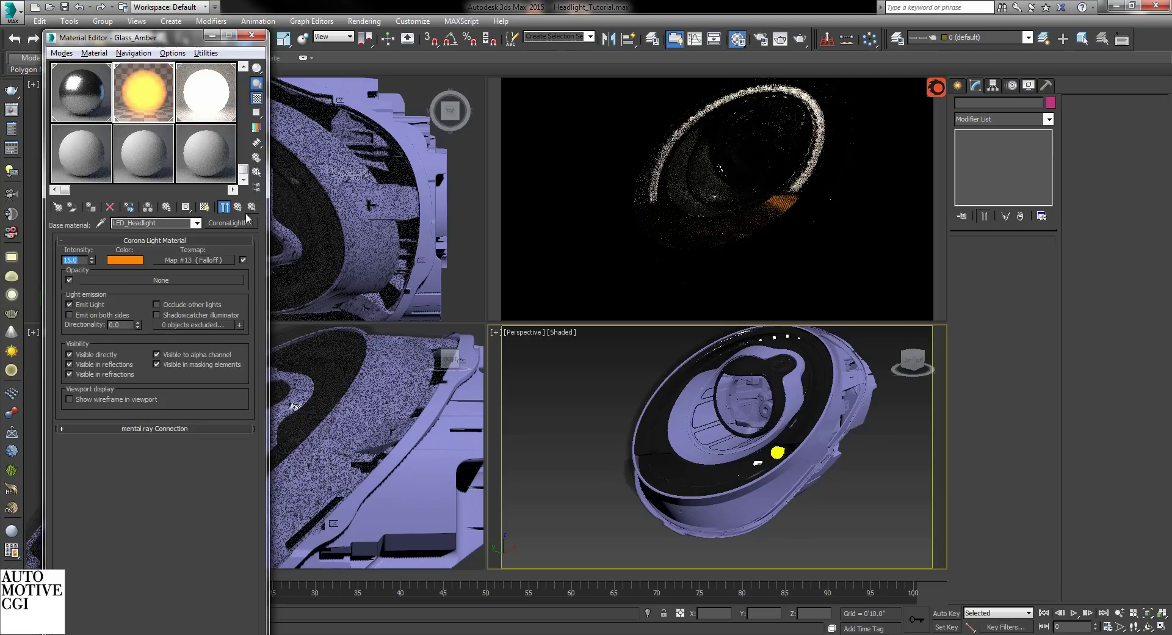
click(237, 206)
- Swap the layers of Glass_Amber back so the amber glass is the base material and the light is in layer 0
scroll(758, 445, down, 5)
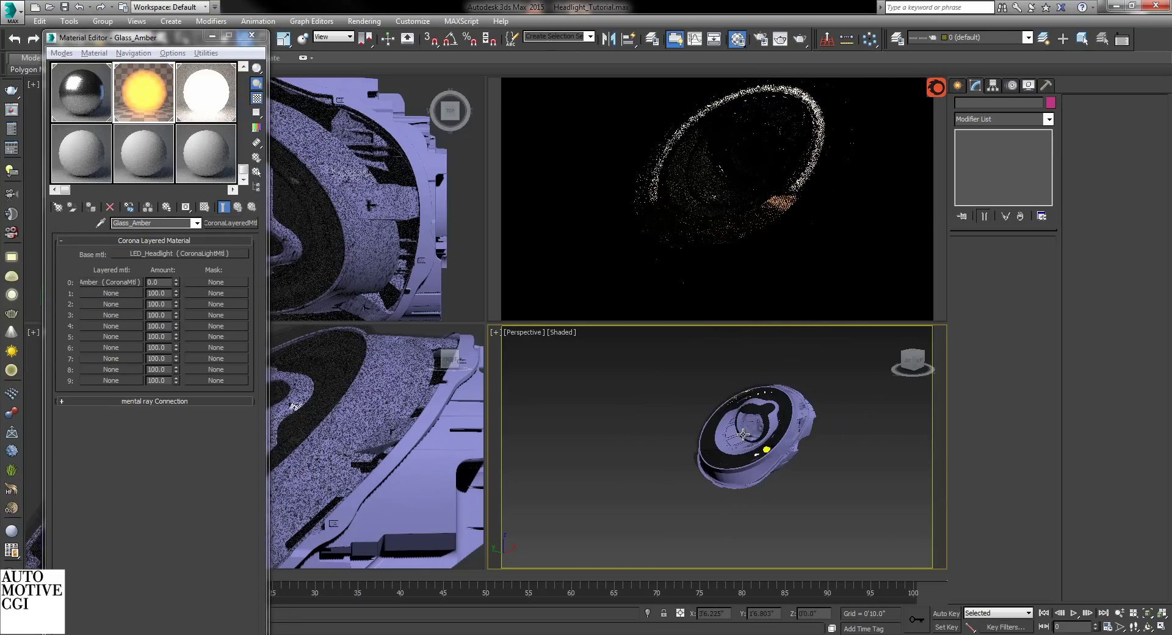
alt+middle_drag(763, 447, 815, 442)
drag(120, 282, 153, 255)
click(129, 381)
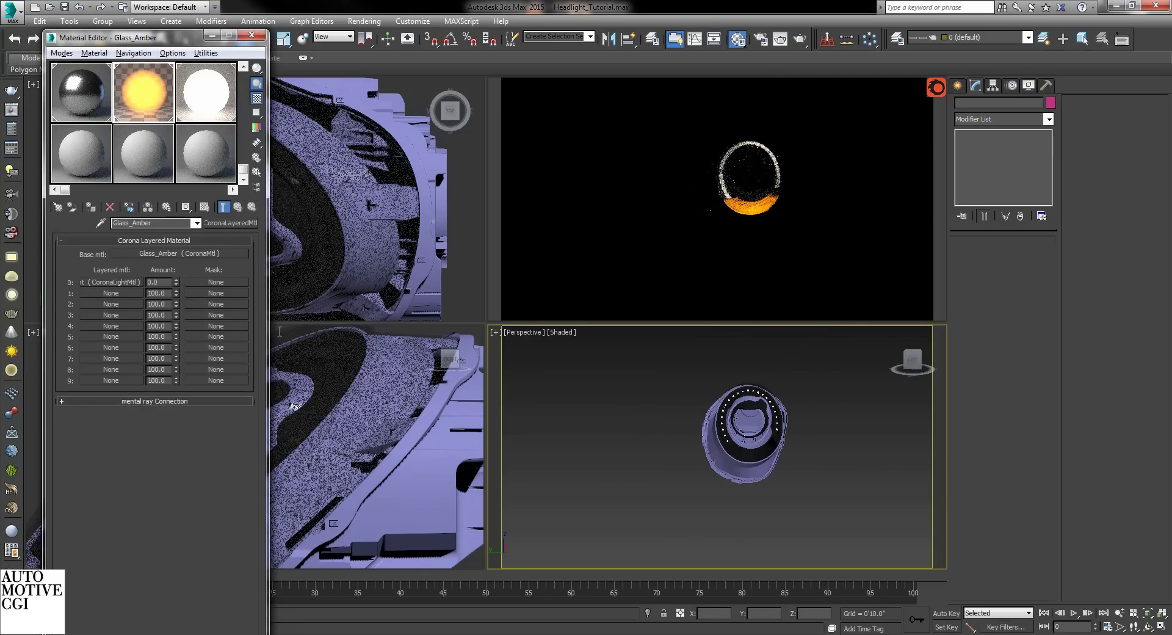
- Convert the LED_Headlight material to a CoronaLayeredMtl, keeping the existing light material as its base material
click(223, 122)
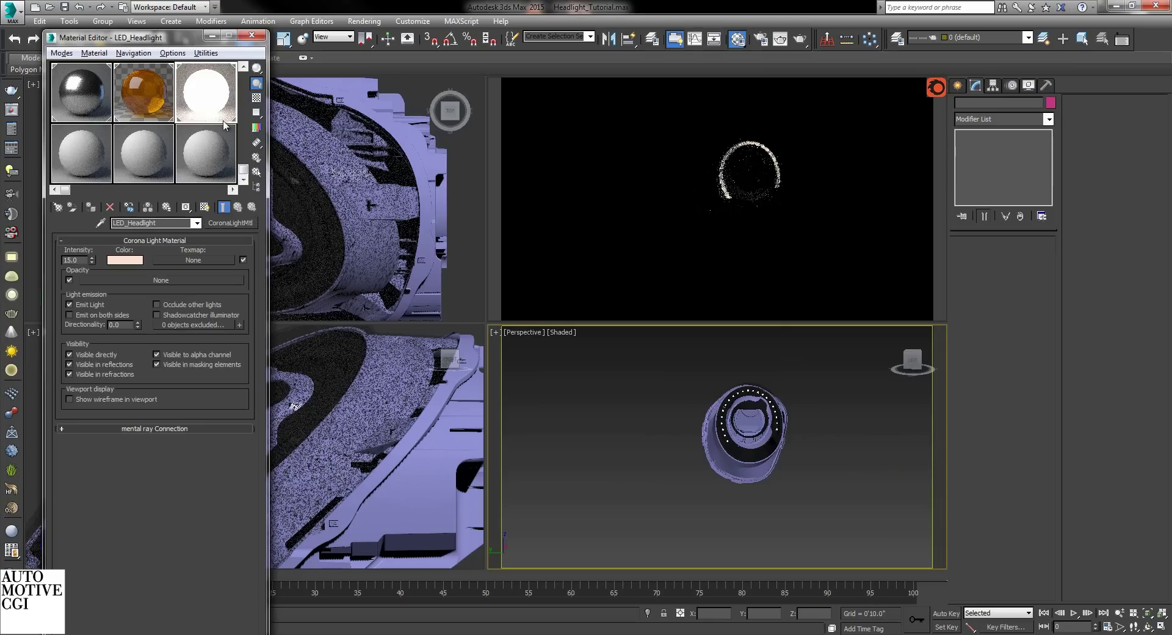
click(236, 221)
double_click(536, 254)
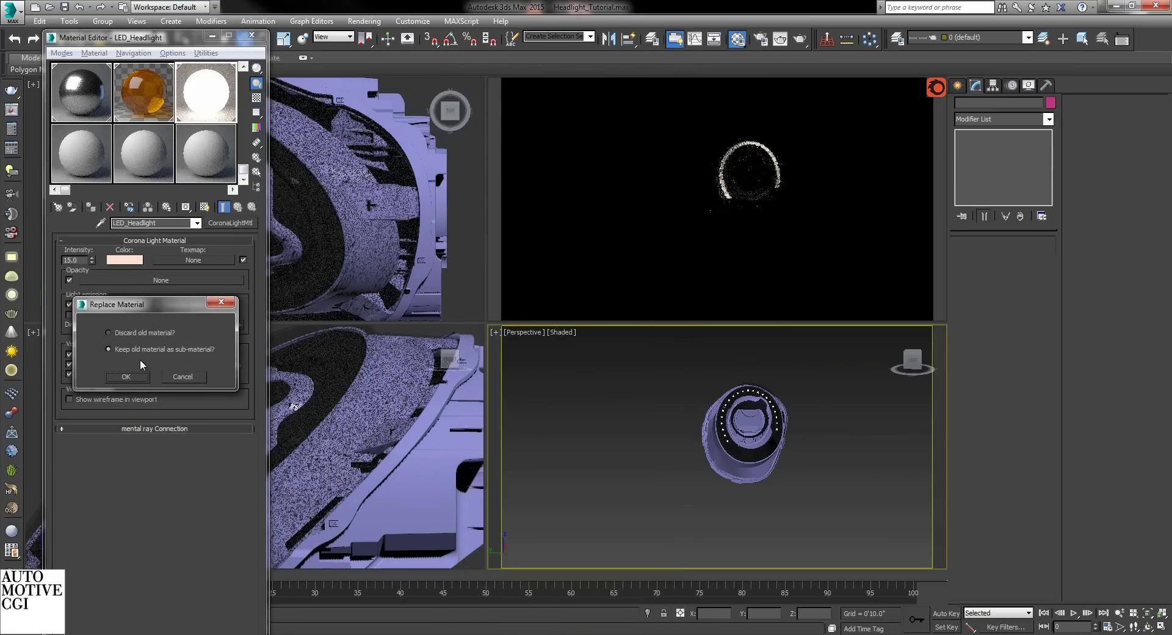
click(137, 376)
- Place the Glass material in layer 1 of LED_Headlight with an amount of 0.0, and swap it with the base light material
scroll(78, 100, up, 1)
drag(77, 99, 122, 282)
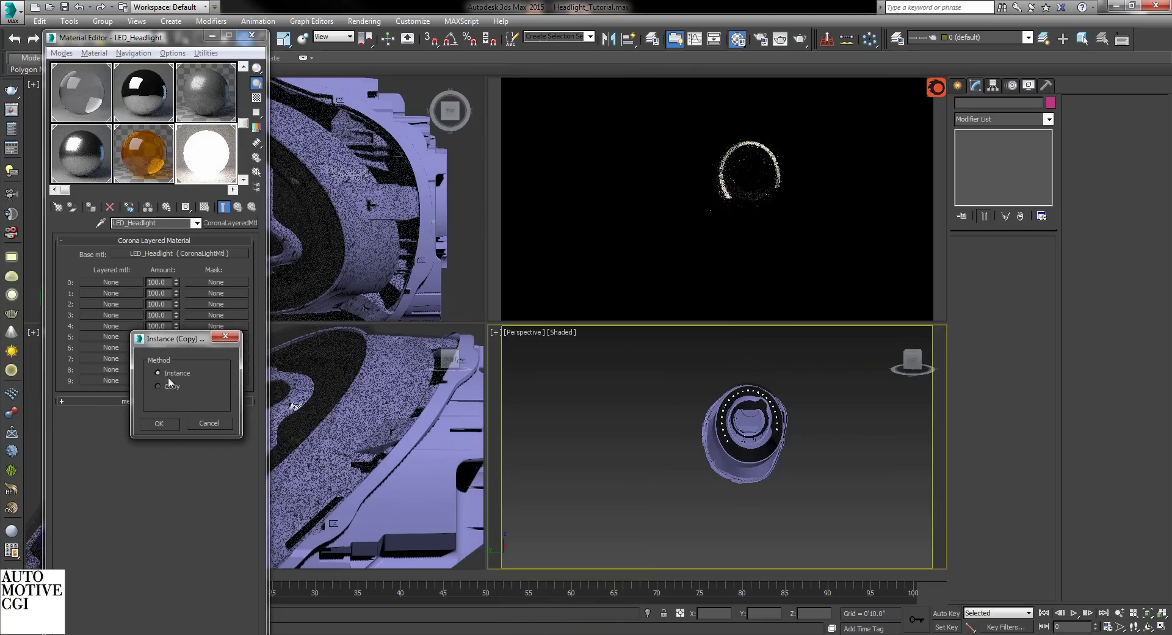
click(169, 423)
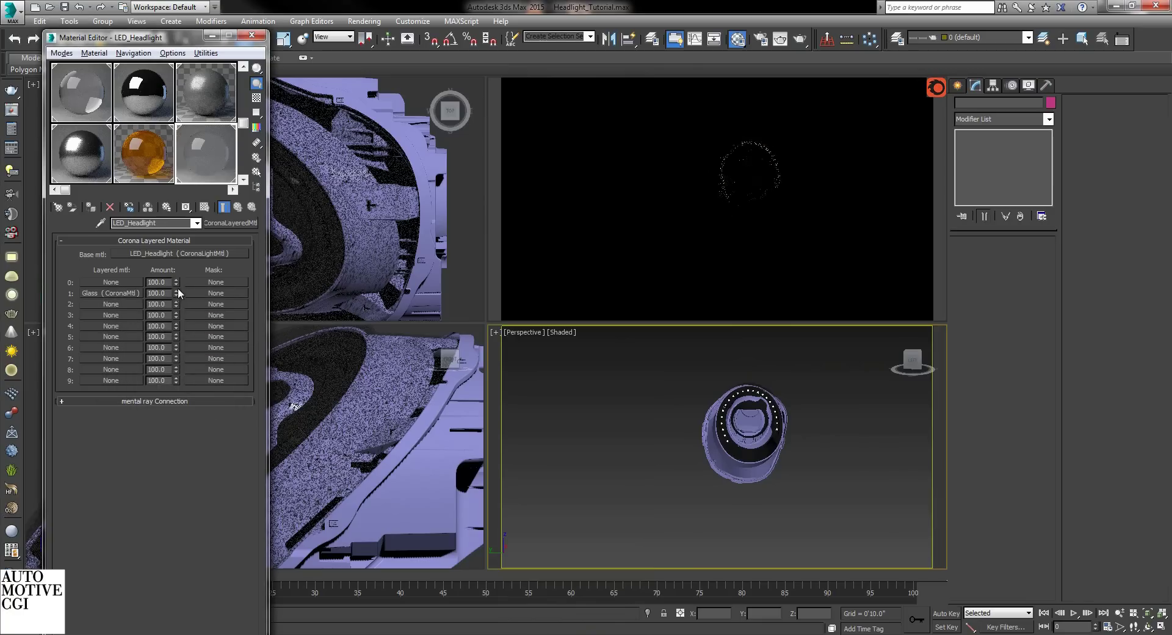
drag(141, 295, 145, 254)
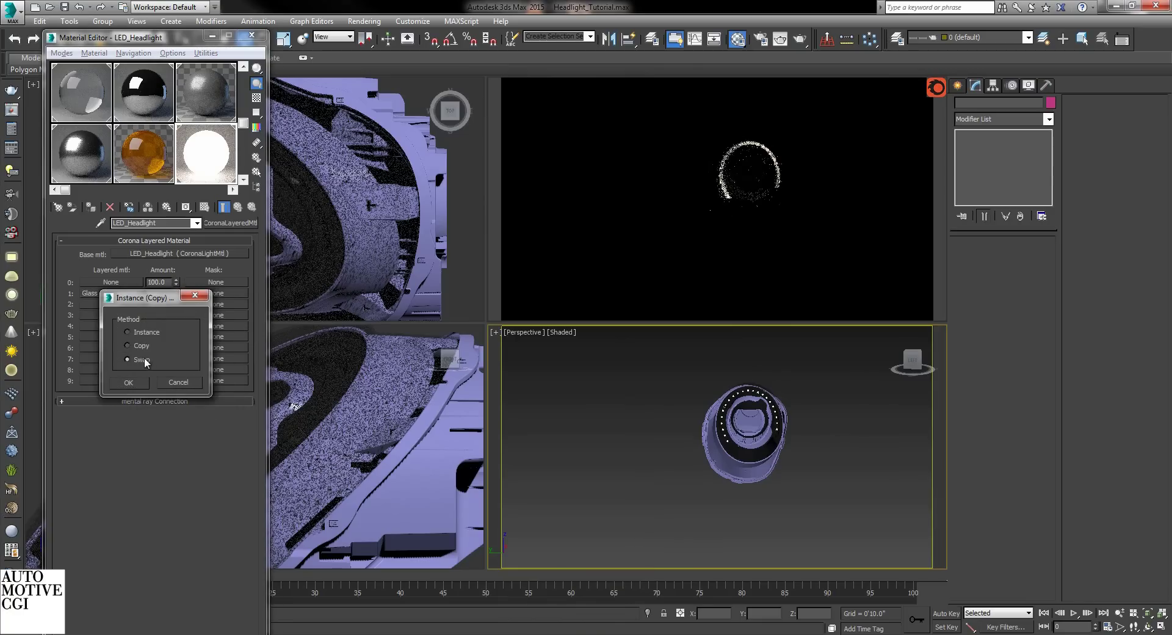
click(137, 383)
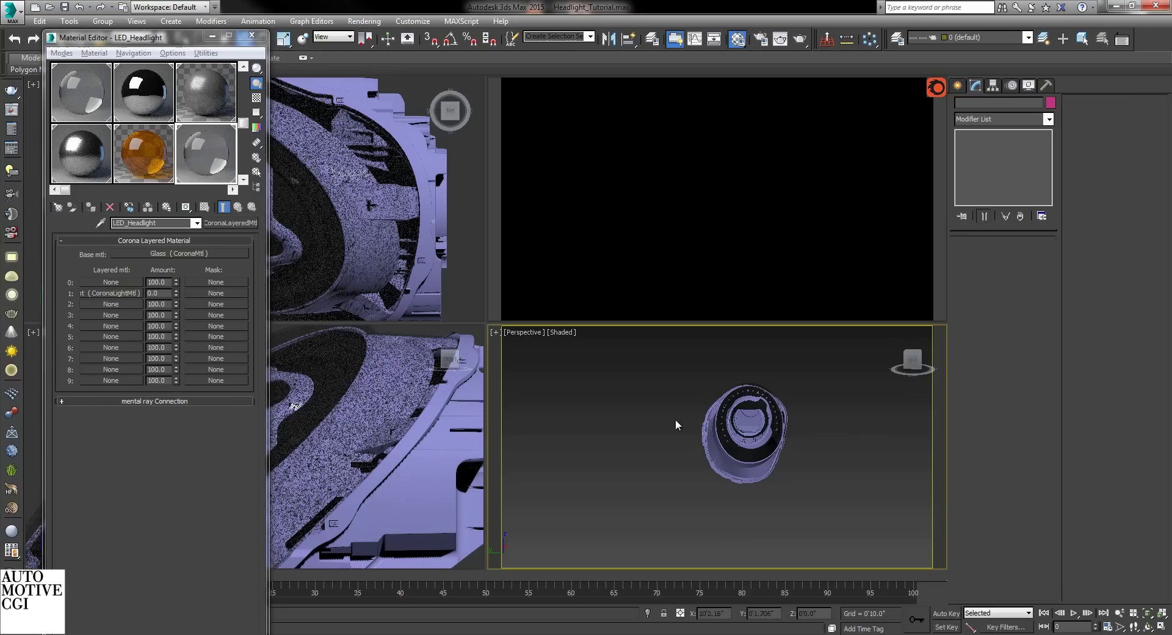
- Light the scene through the render setup's scene settings and view the headlight close up at an angle in the interactive render
key(F10)
key(F10)
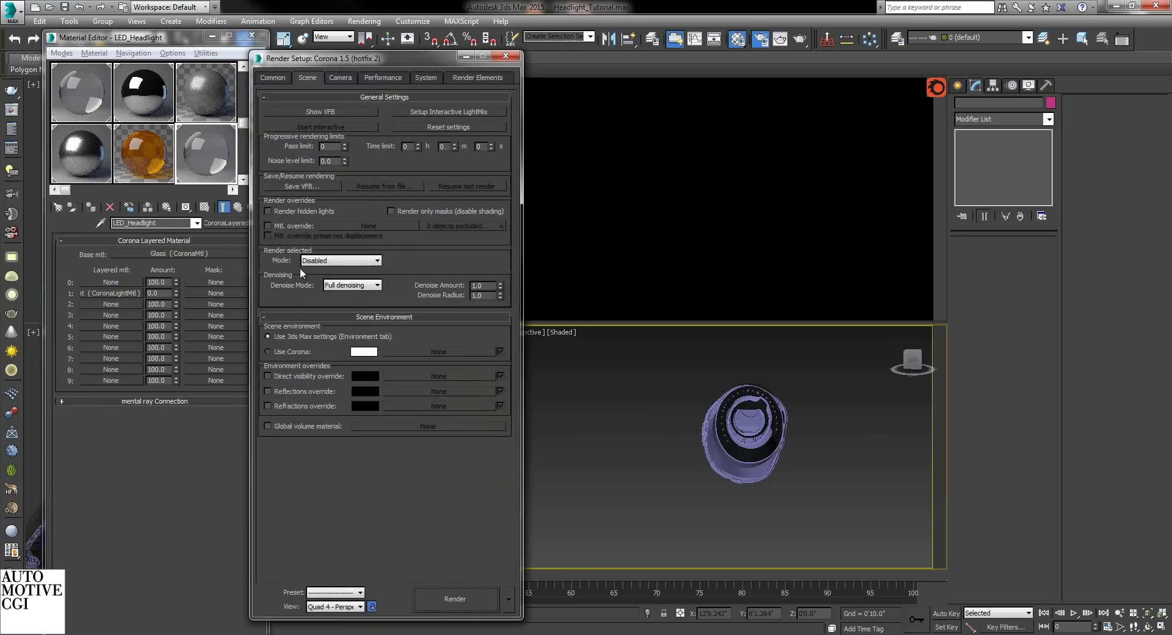
key(F10)
alt+middle_drag(606, 433, 770, 437)
scroll(762, 428, up, 4)
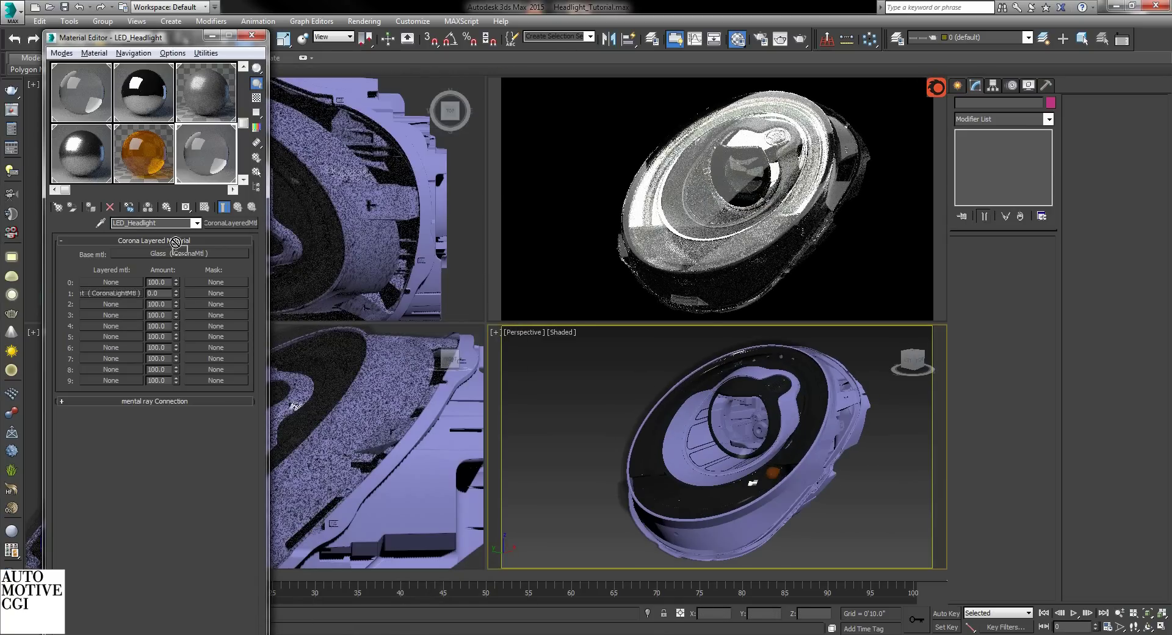
- Swap LED_Headlight's base and layer 1 materials to switch the light on, and swap them back so Glass is the base
drag(174, 253, 111, 293)
click(137, 379)
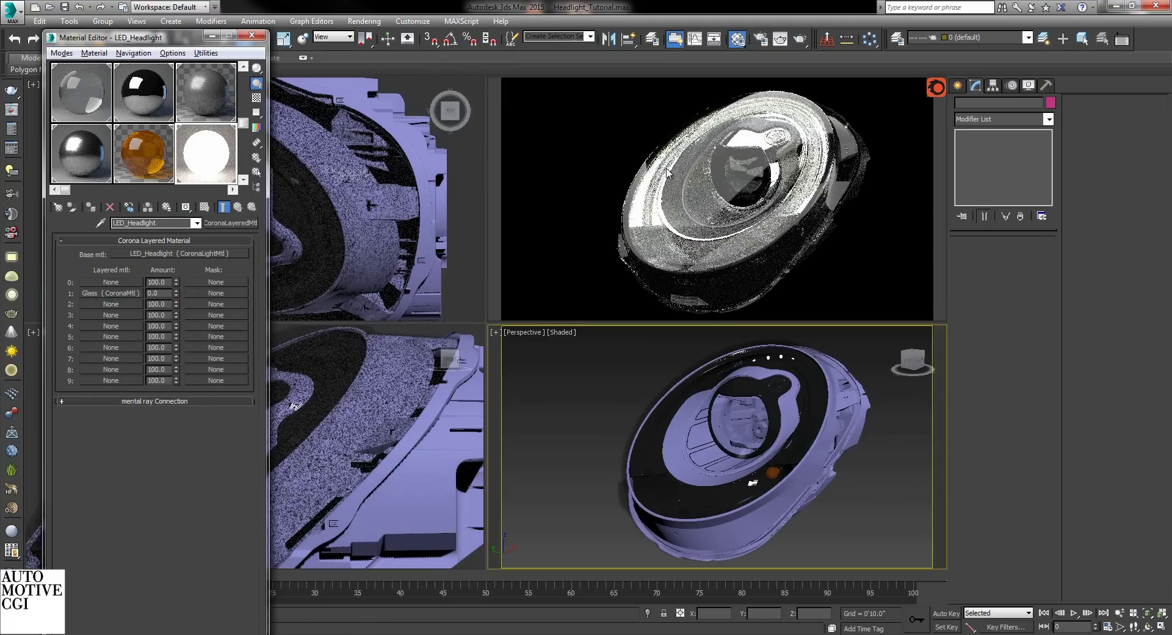
drag(130, 294, 163, 257)
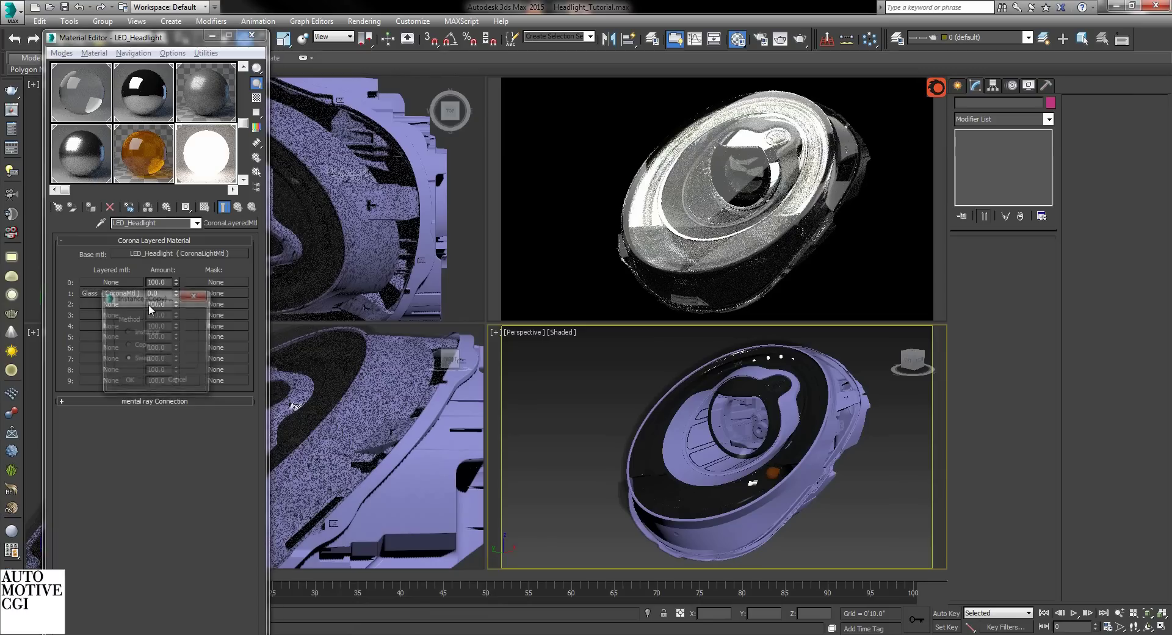
click(131, 380)
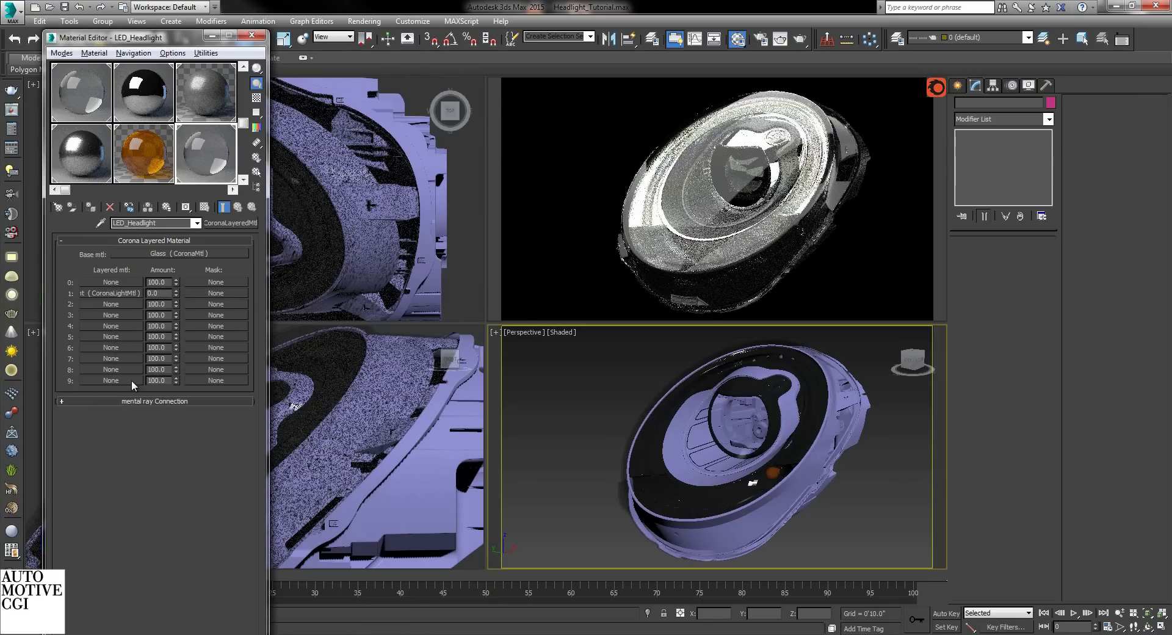